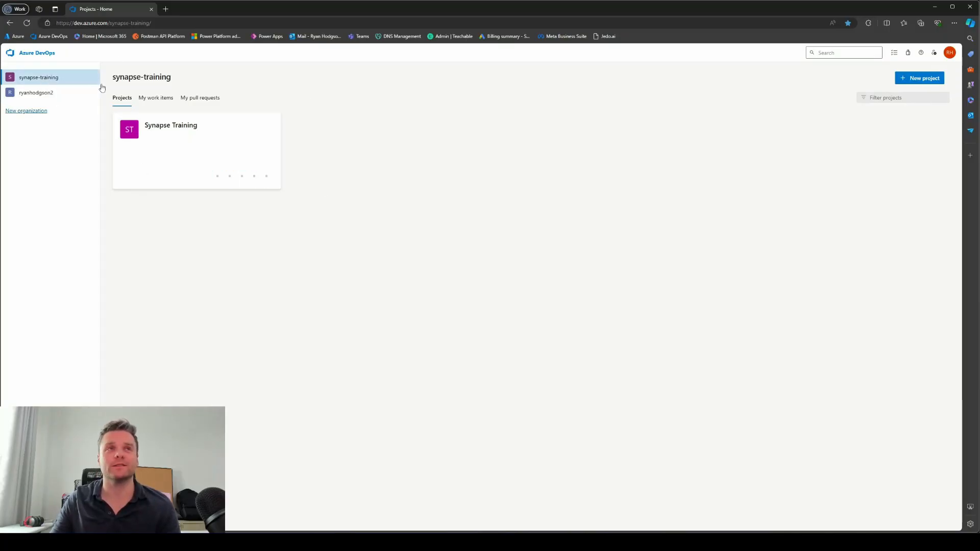
# Step: Open the new project form, view its advanced options, then cancel without creating a project
pyautogui.click(904, 80)
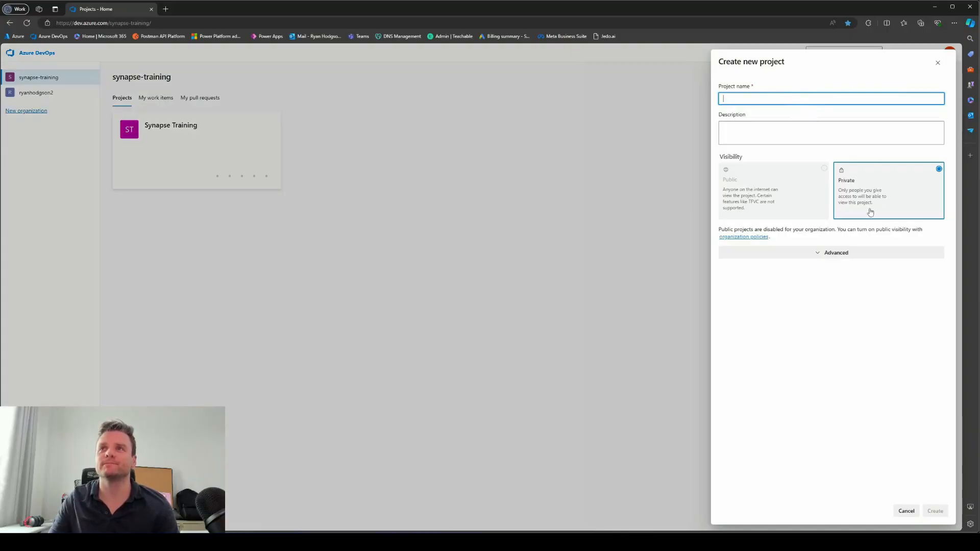
pyautogui.click(835, 255)
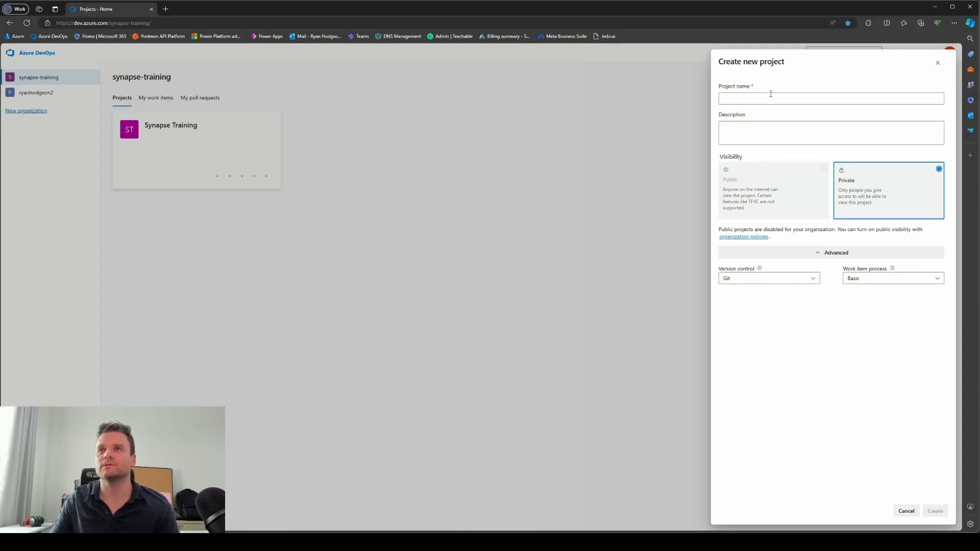
pyautogui.click(937, 62)
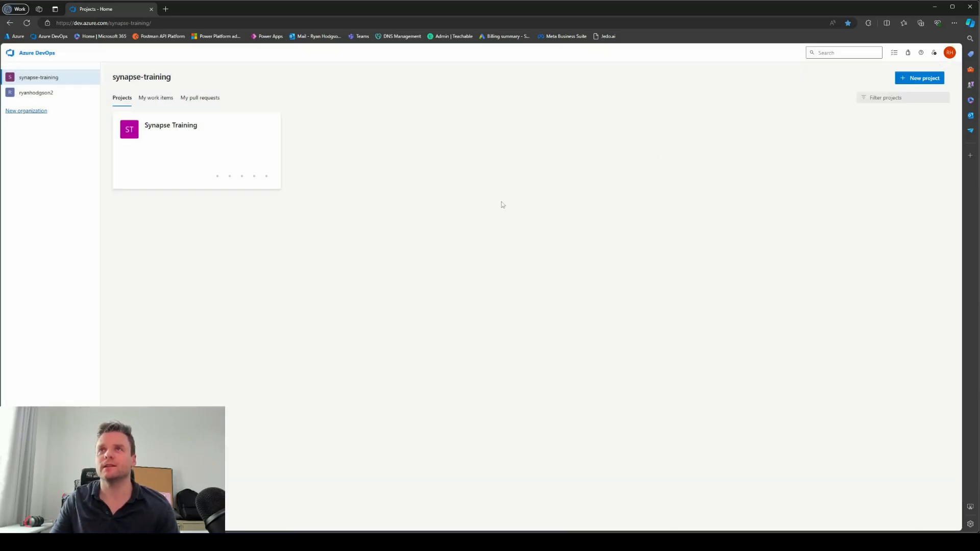
# Step: Open the Synapse Training project's repository files and show its list of repositories
pyautogui.click(172, 141)
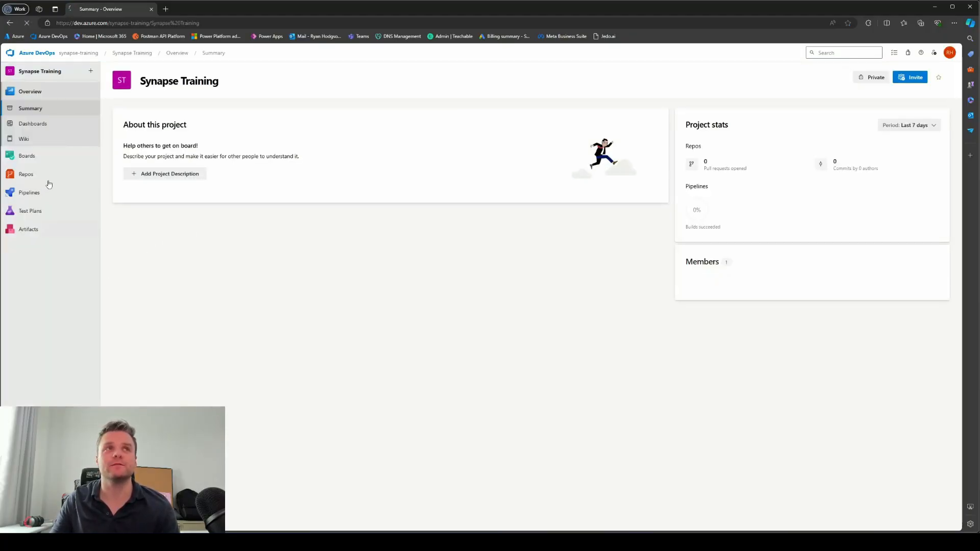
pyautogui.moveTo(38, 179)
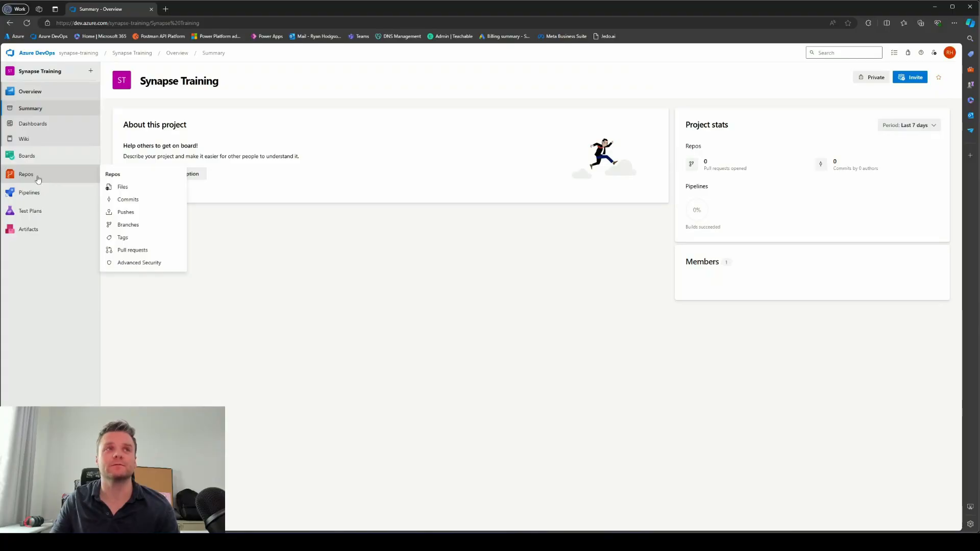
pyautogui.click(38, 179)
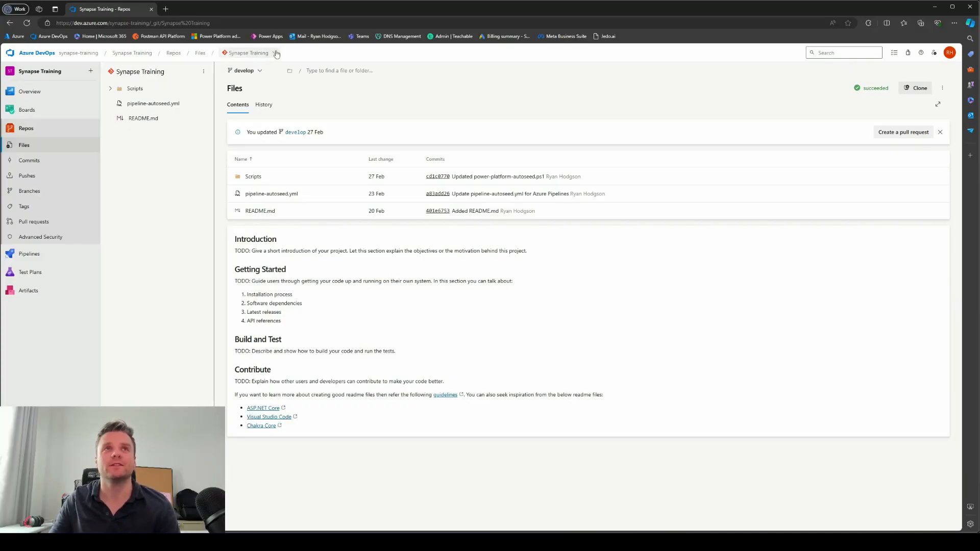
pyautogui.click(274, 53)
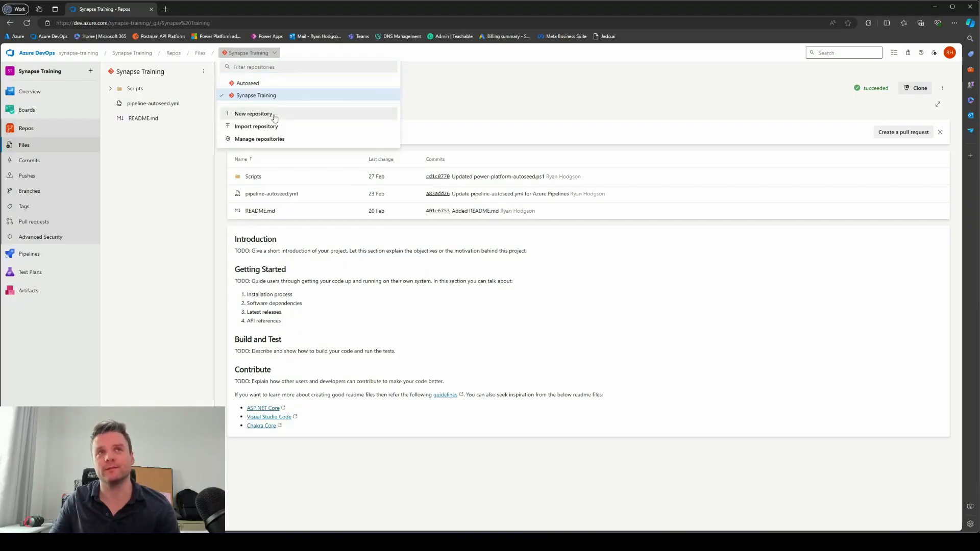
# Step: Create a new repository named Hello-World with a README, fixing the mistyped name first
pyautogui.click(274, 115)
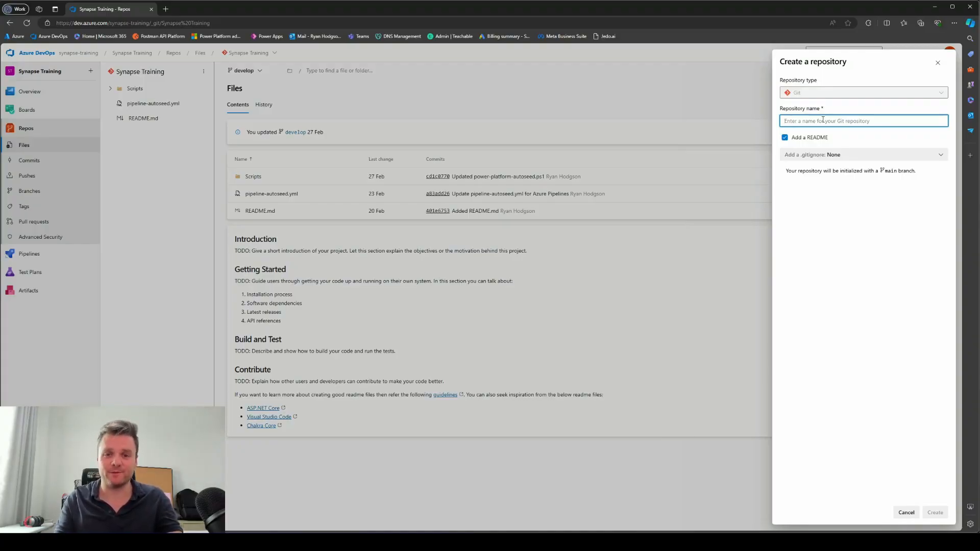
pyautogui.write('hELLO')
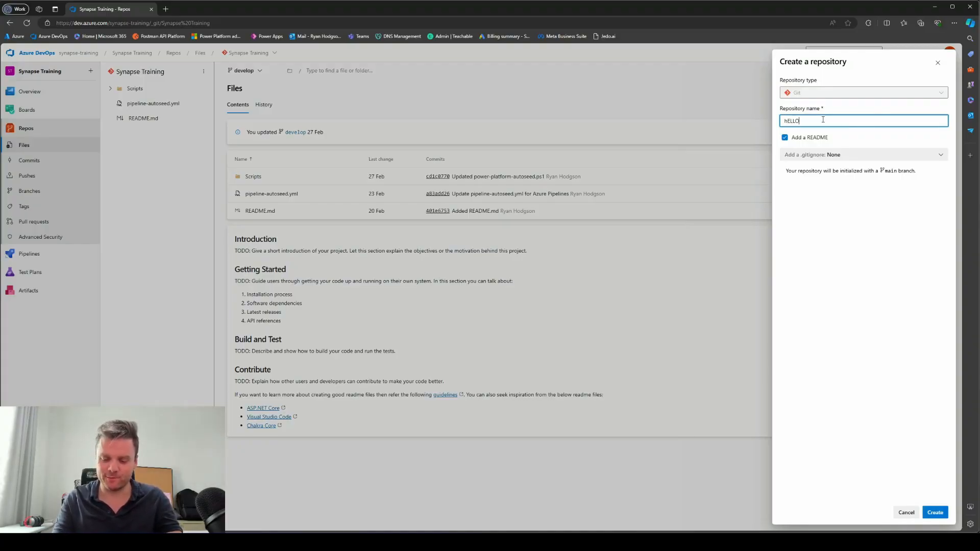
pyautogui.write('-wORLD')
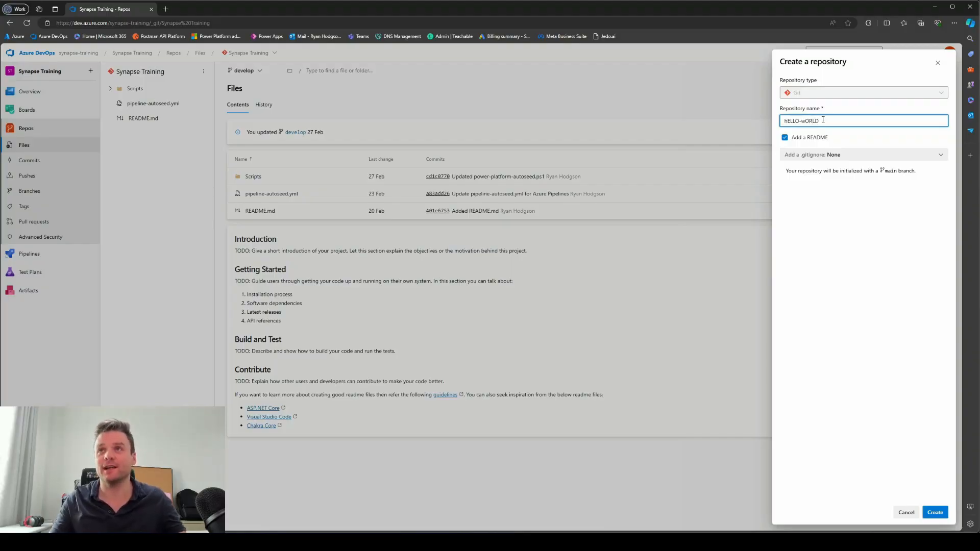
pyautogui.moveTo(835, 119); pyautogui.dragTo(773, 121)
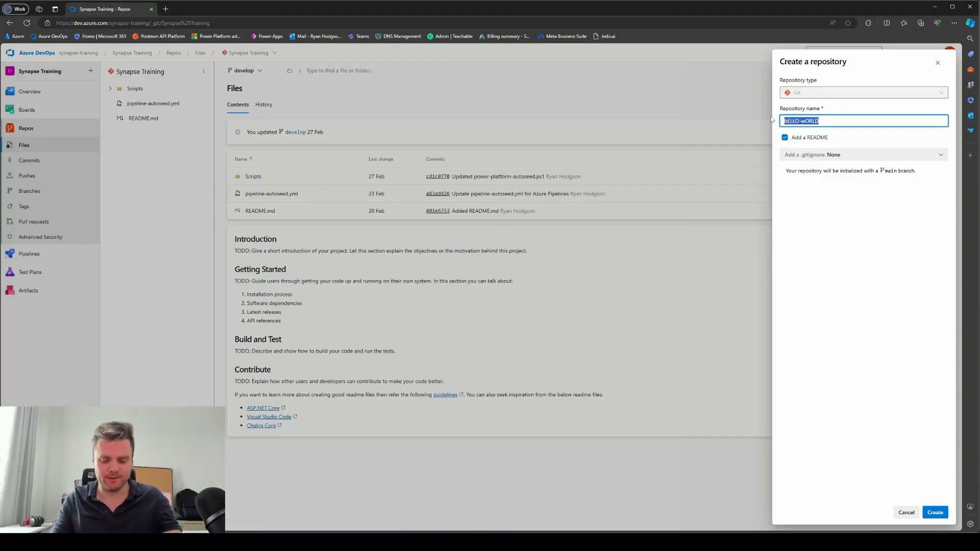
pyautogui.write('Hellow-')
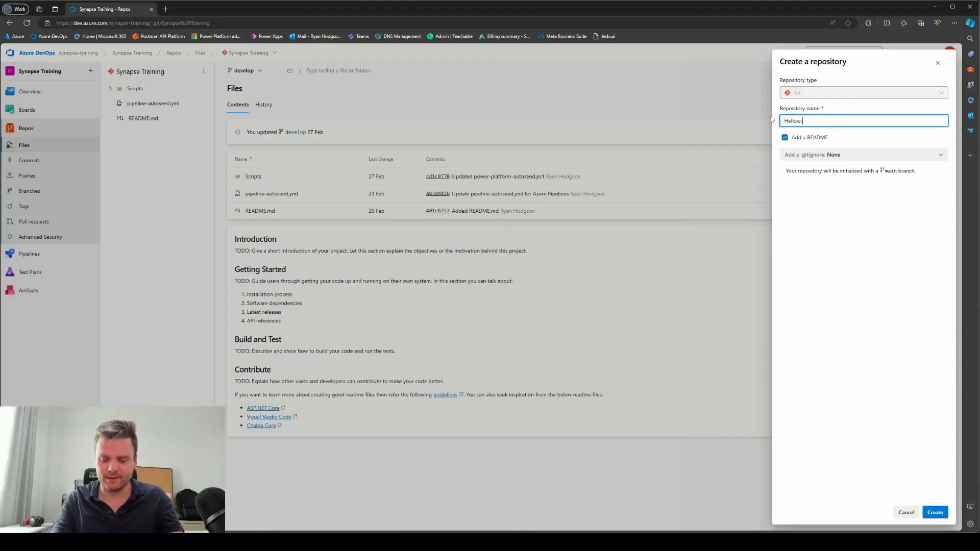
pyautogui.write('World')
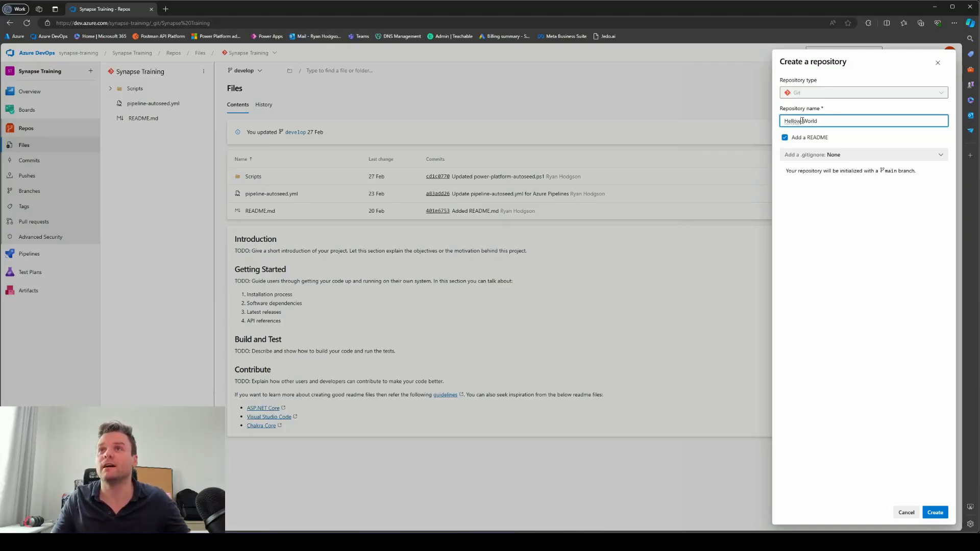
pyautogui.rightClick(802, 120)
pyautogui.click(794, 134)
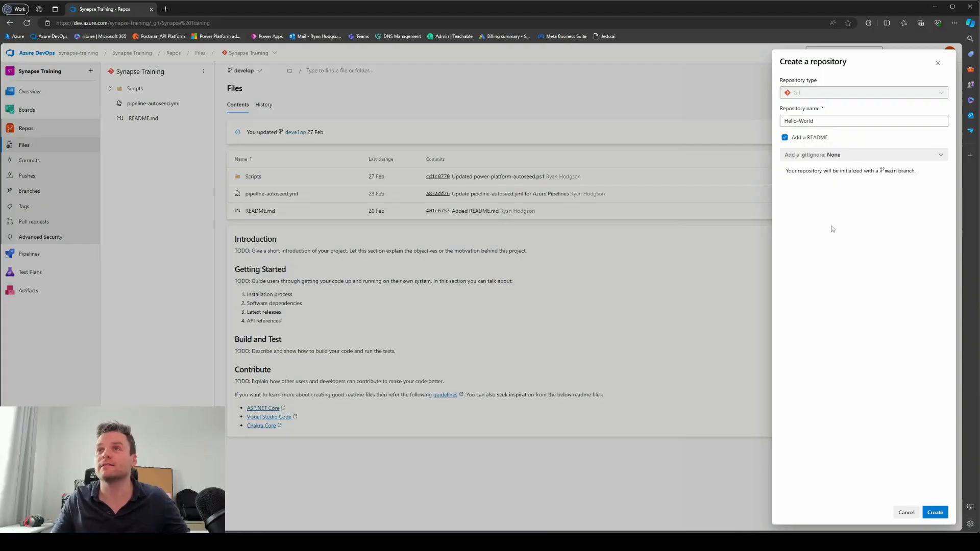
pyautogui.click(800, 121)
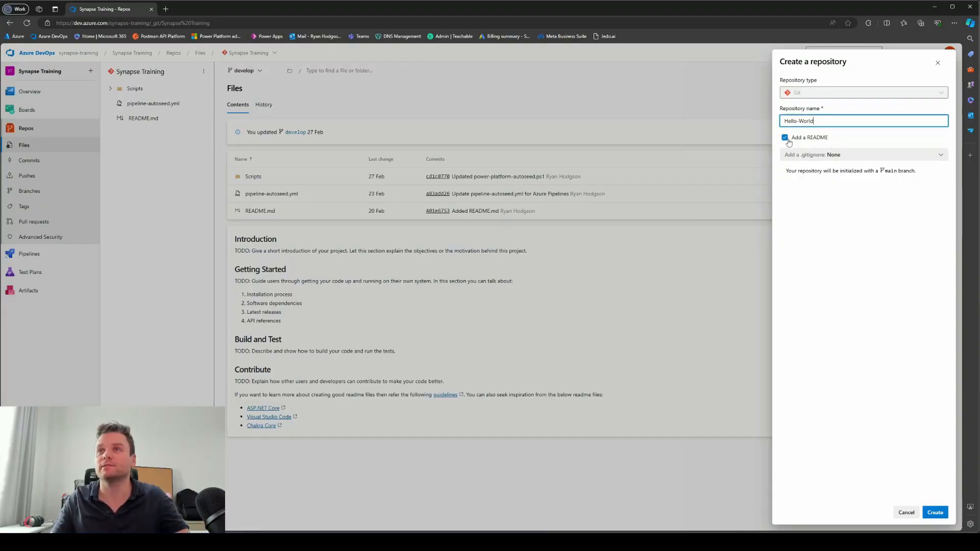
pyautogui.click(934, 512)
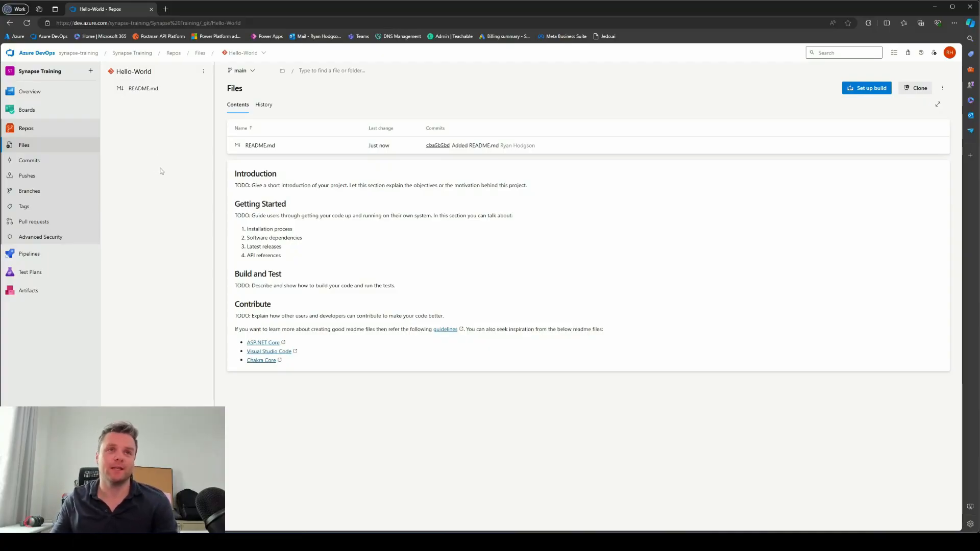
# Step: Create a branch named develop from main in Hello-World's Branches list
pyautogui.click(29, 191)
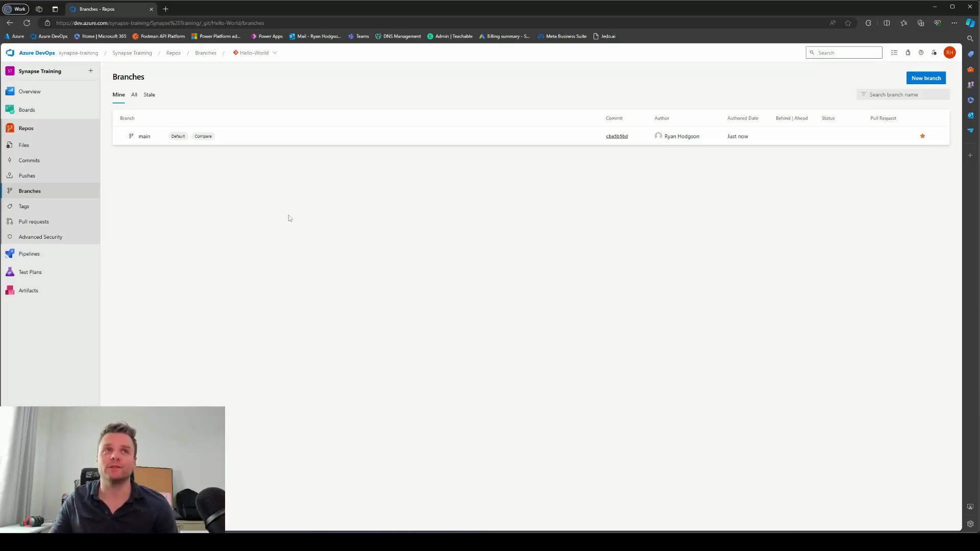
pyautogui.click(934, 81)
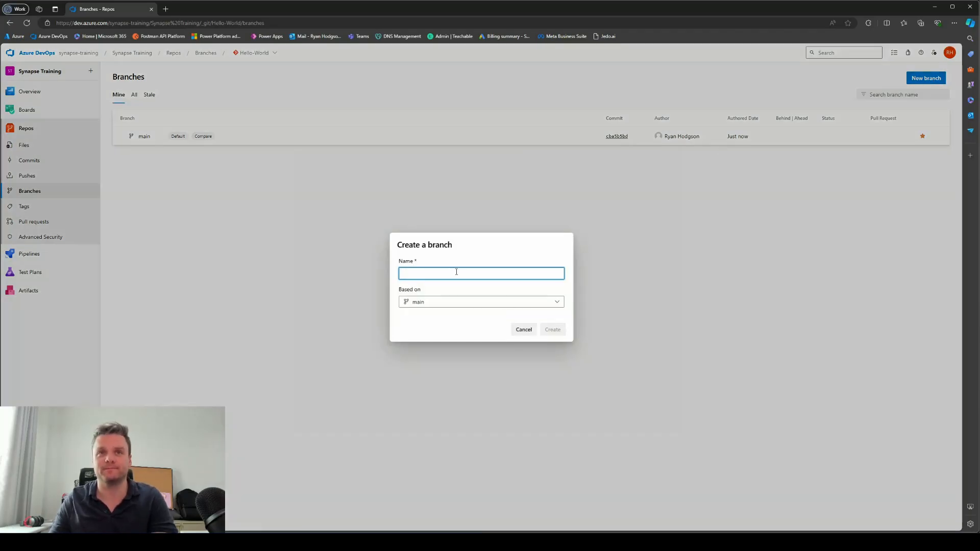
pyautogui.write('devleop')
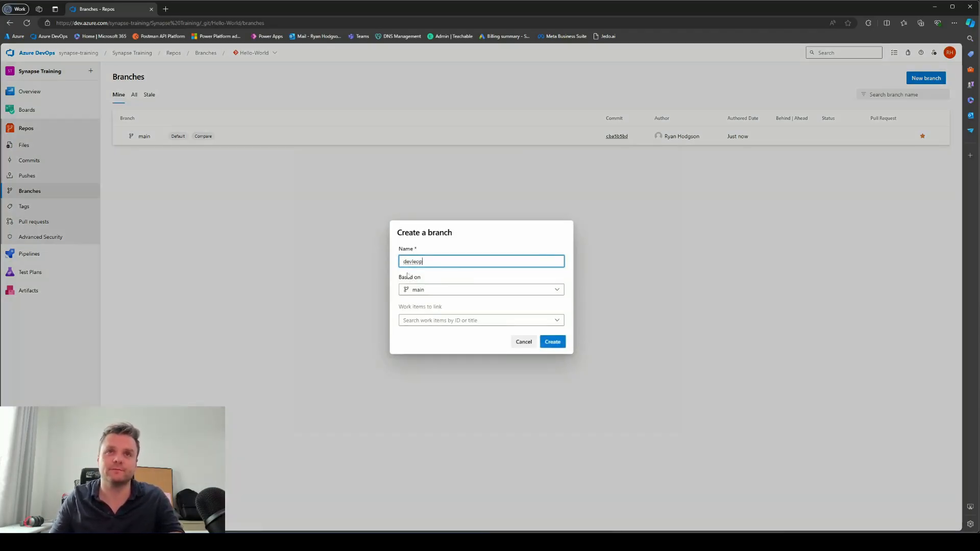
pyautogui.moveTo(423, 261); pyautogui.dragTo(389, 260)
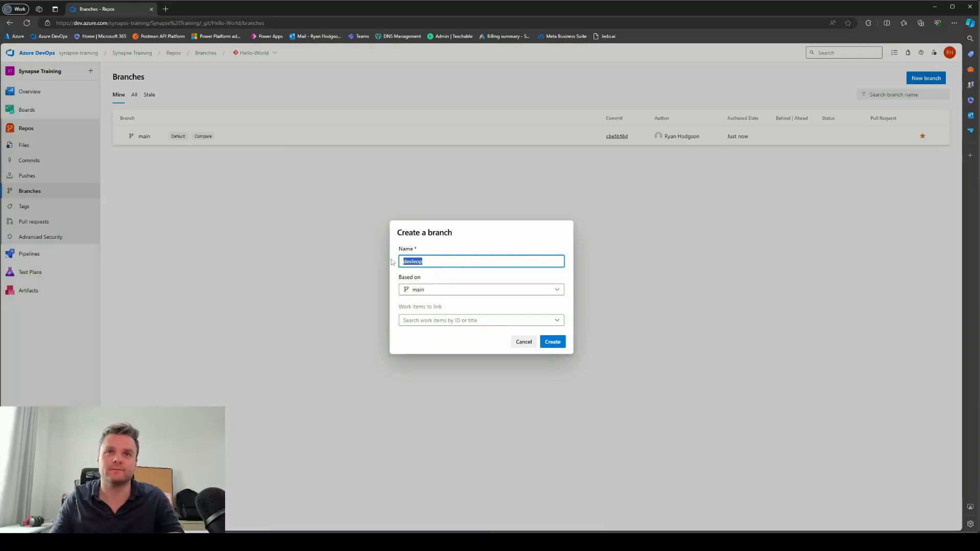
pyautogui.write('devel')
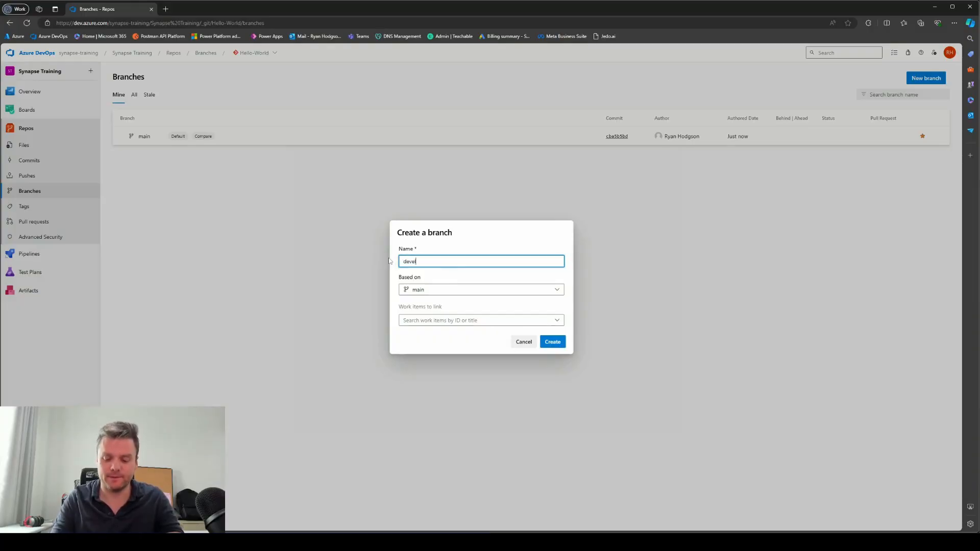
pyautogui.click(456, 340)
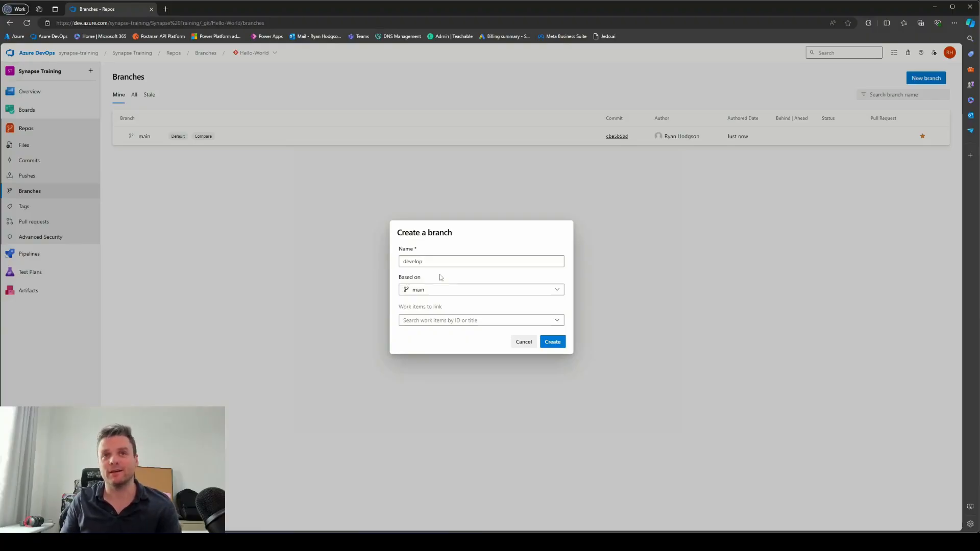
pyautogui.click(555, 342)
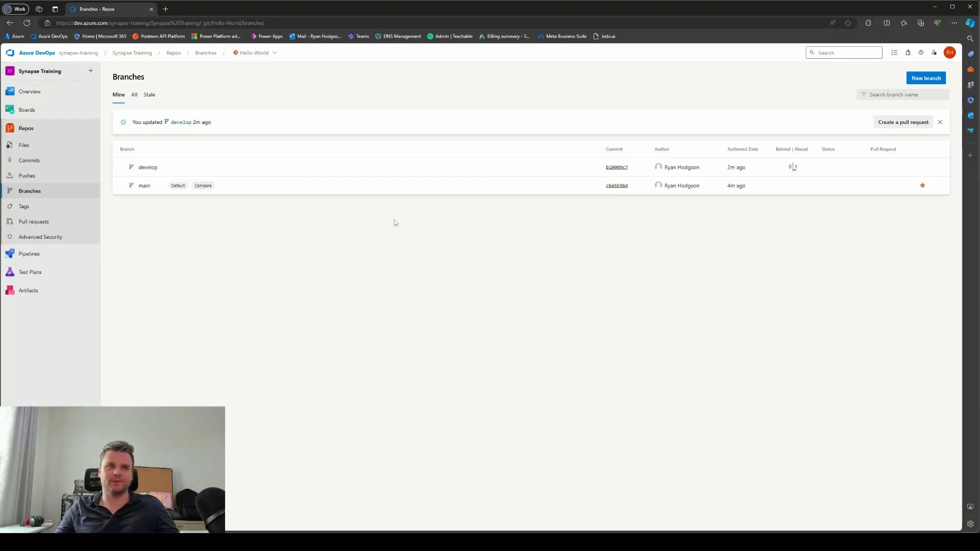
pyautogui.click(920, 80)
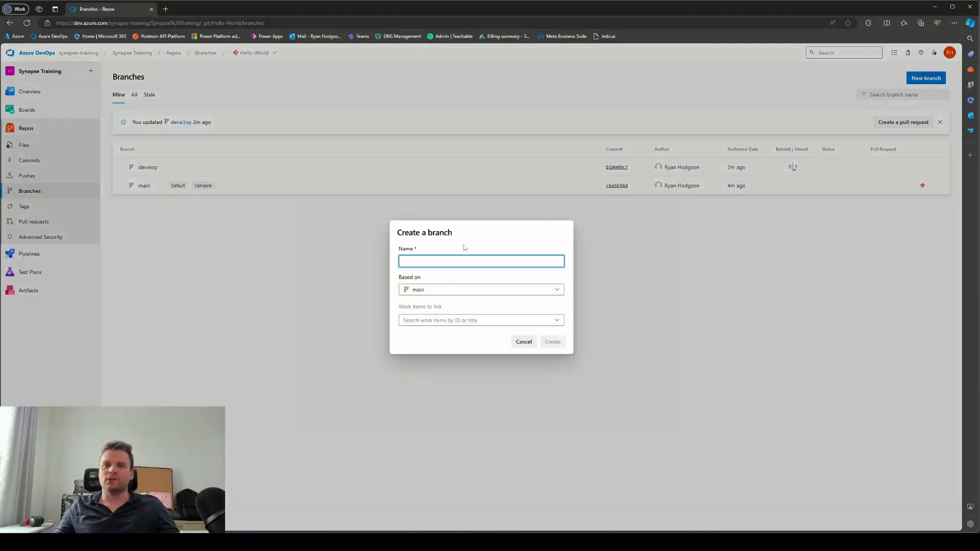
pyautogui.write('fe')
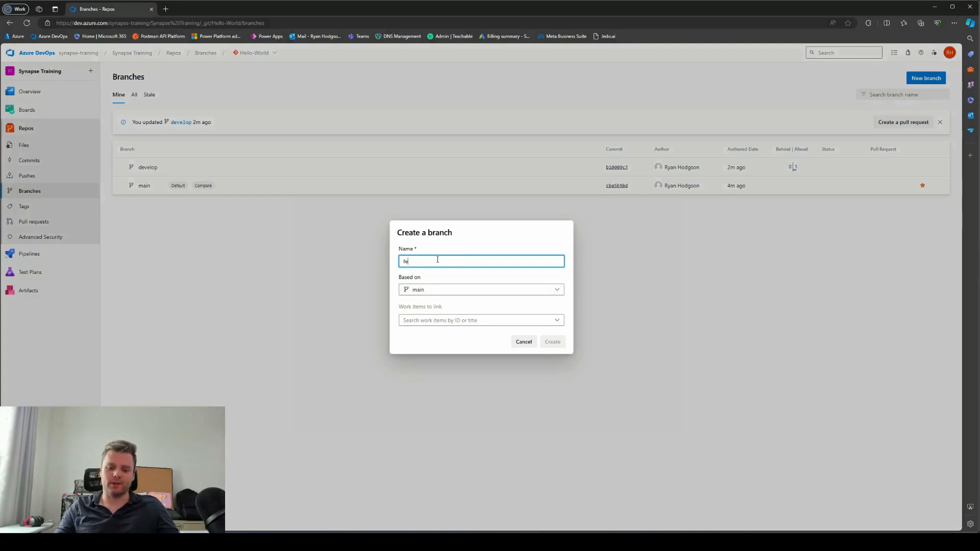
pyautogui.write('atiure-v1')
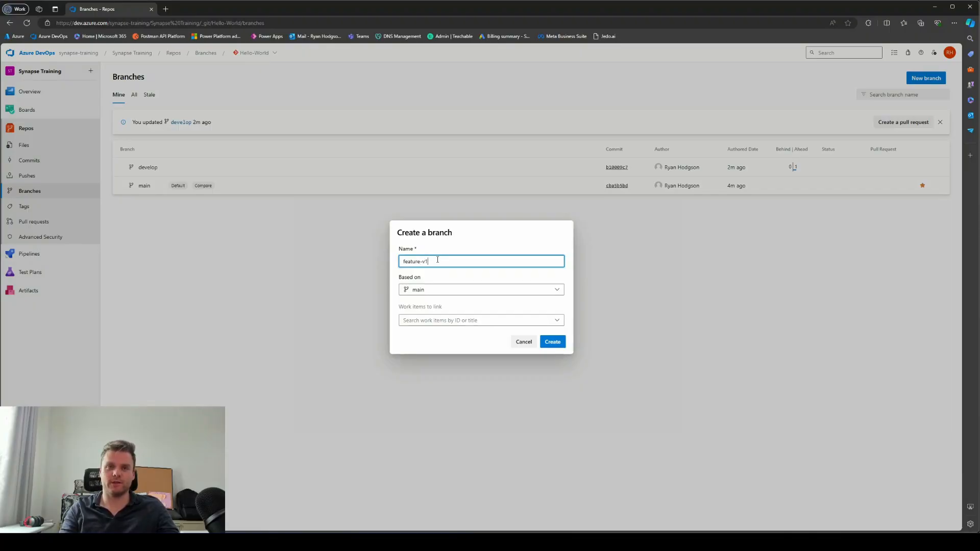
pyautogui.click(441, 289)
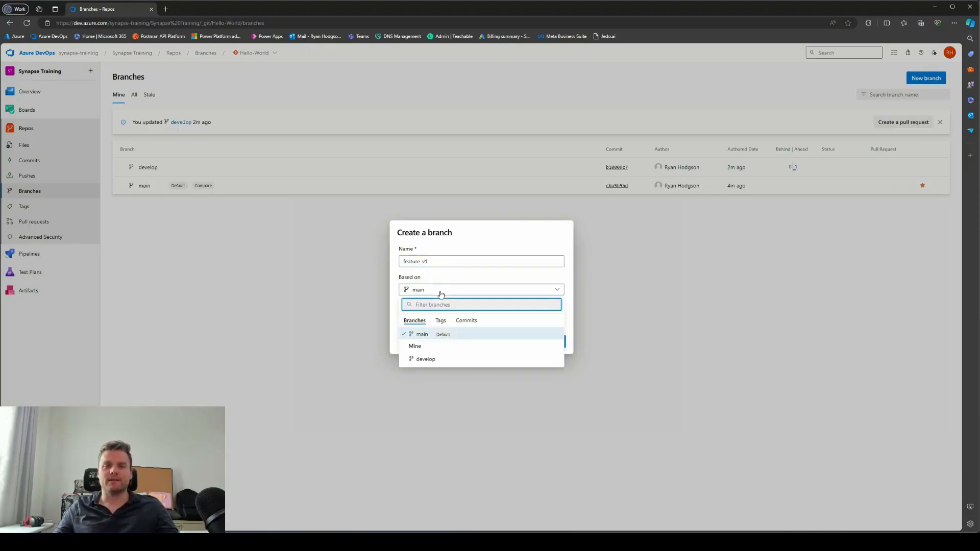
pyautogui.click(436, 361)
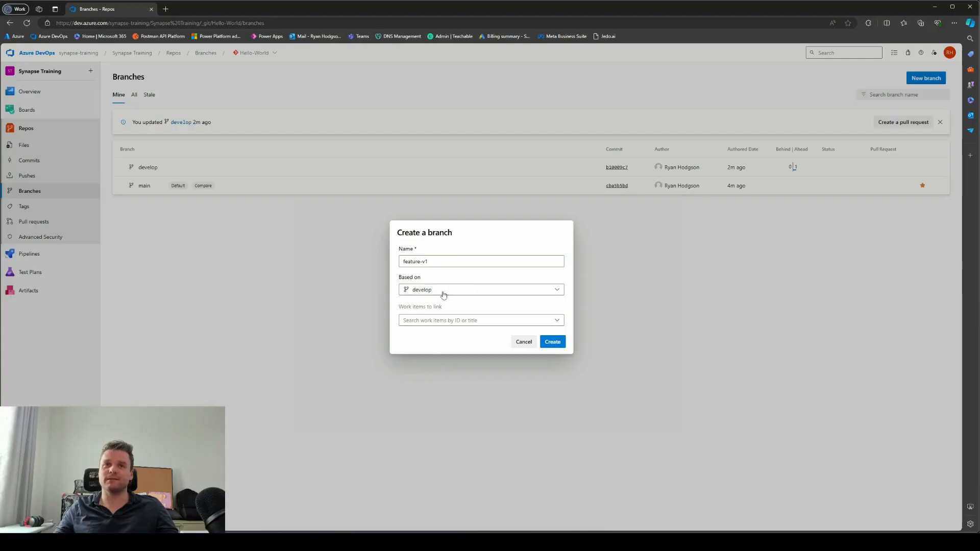
pyautogui.click(553, 343)
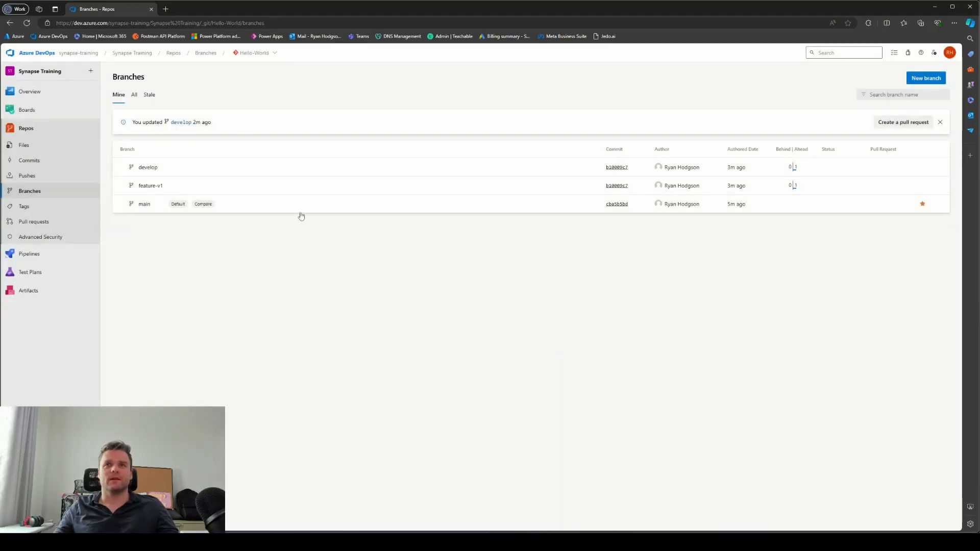
# Step: Edit README.md on feature-v1, adding the line 'Hello worls, im a change in the code' after 'Test hello world'
pyautogui.click(151, 186)
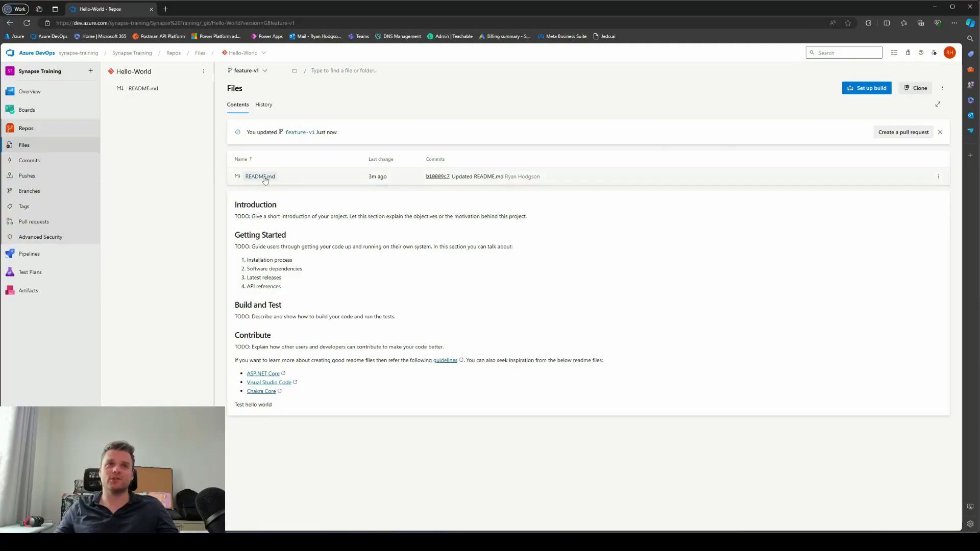
pyautogui.click(260, 176)
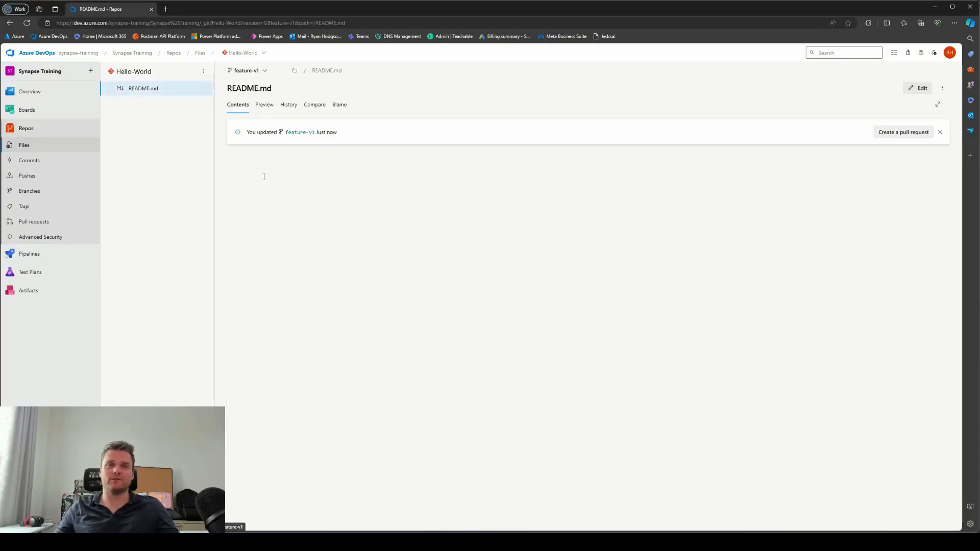
pyautogui.click(920, 92)
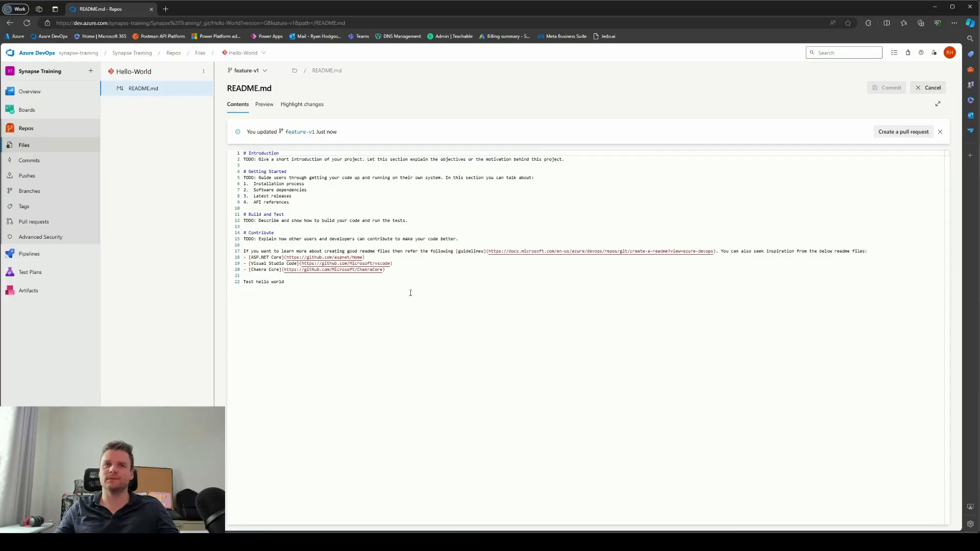
pyautogui.click(438, 281)
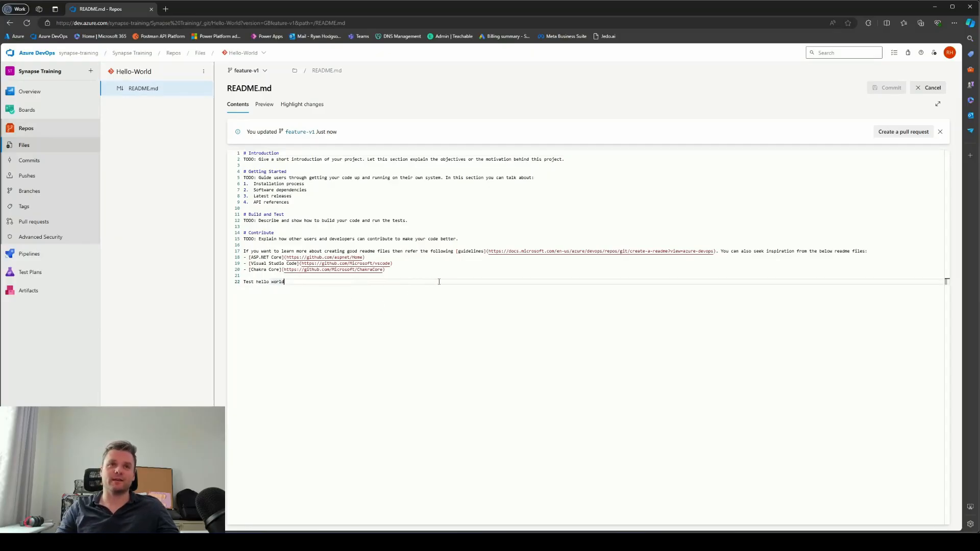
pyautogui.press('Return')
pyautogui.press('Return')
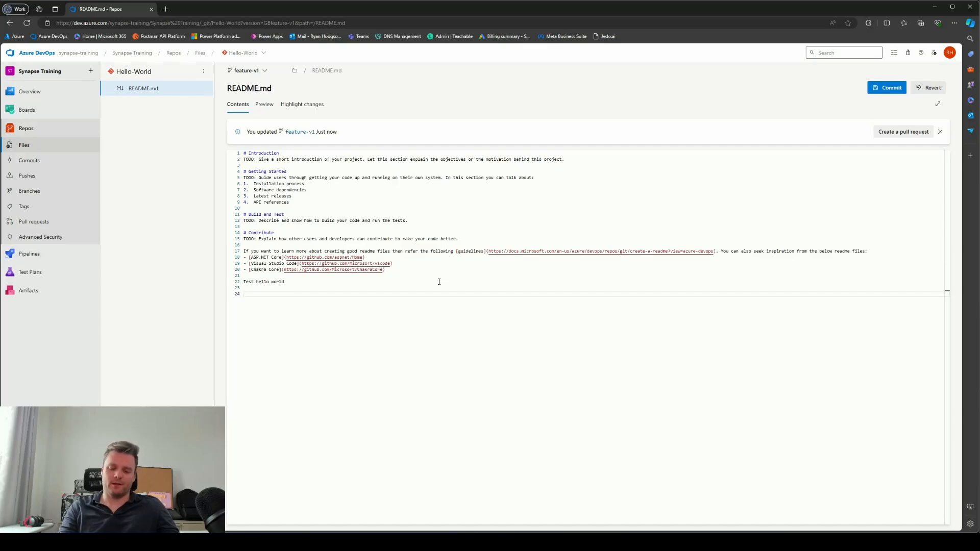
pyautogui.write('Hello')
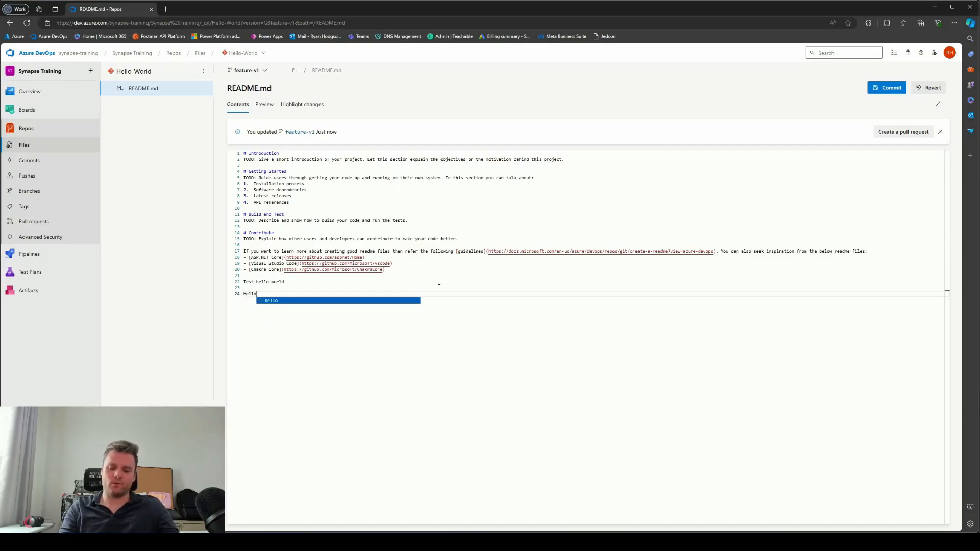
pyautogui.write(' worls, im')
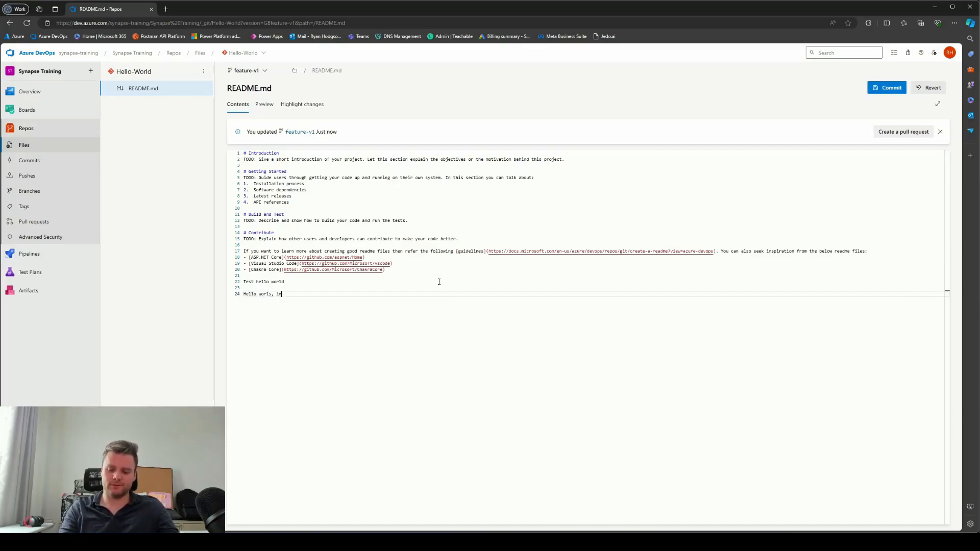
pyautogui.write(' a change in ')
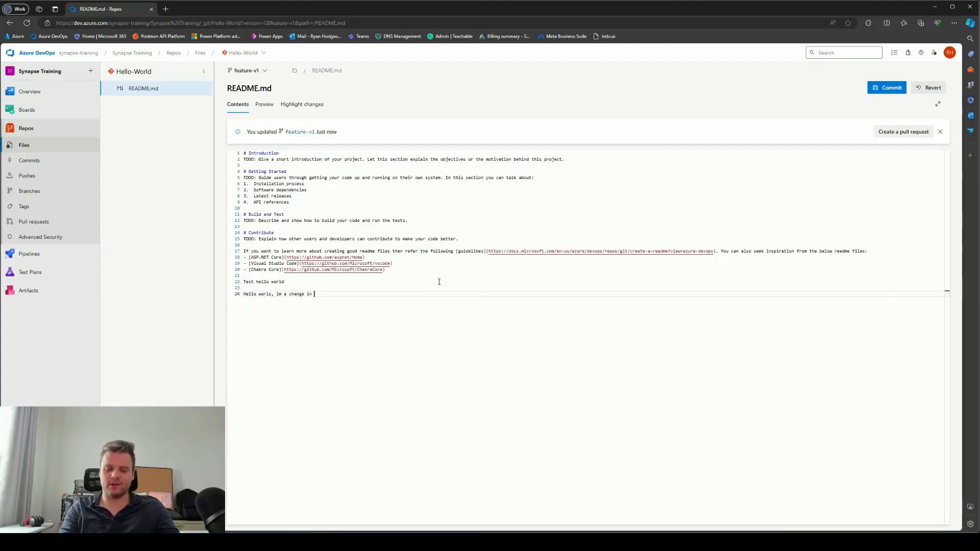
pyautogui.write('the code')
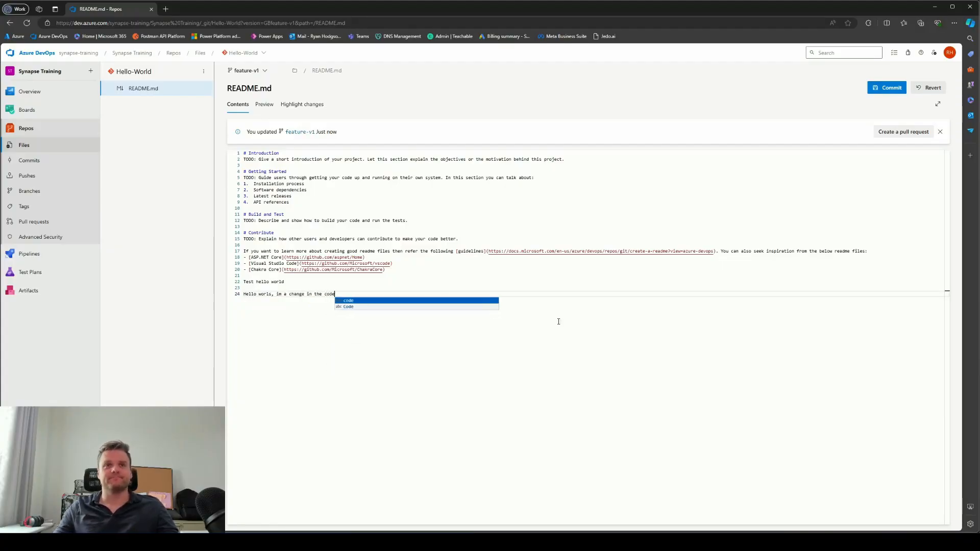
# Step: Commit the README.md edit to feature-v1 with the comment 'Updated README.md'
pyautogui.click(421, 274)
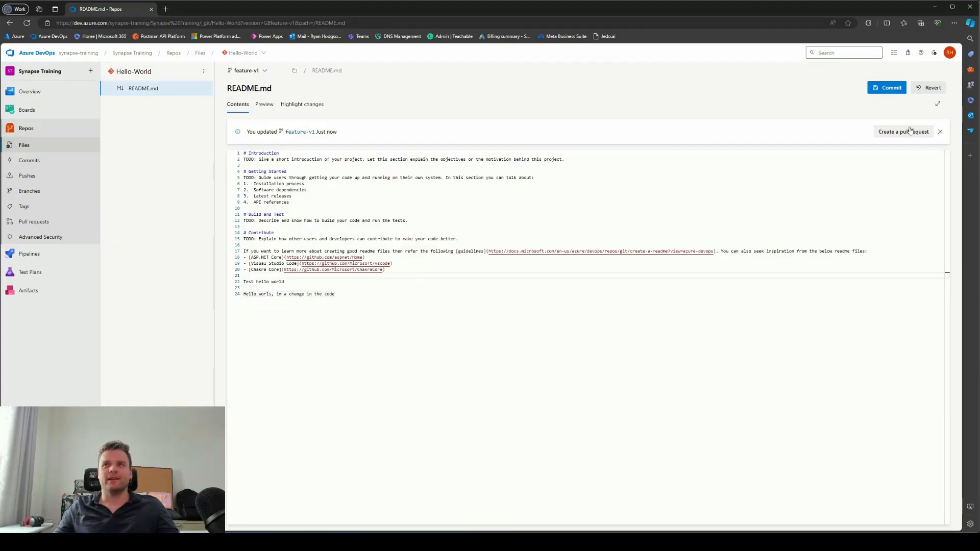
pyautogui.click(888, 88)
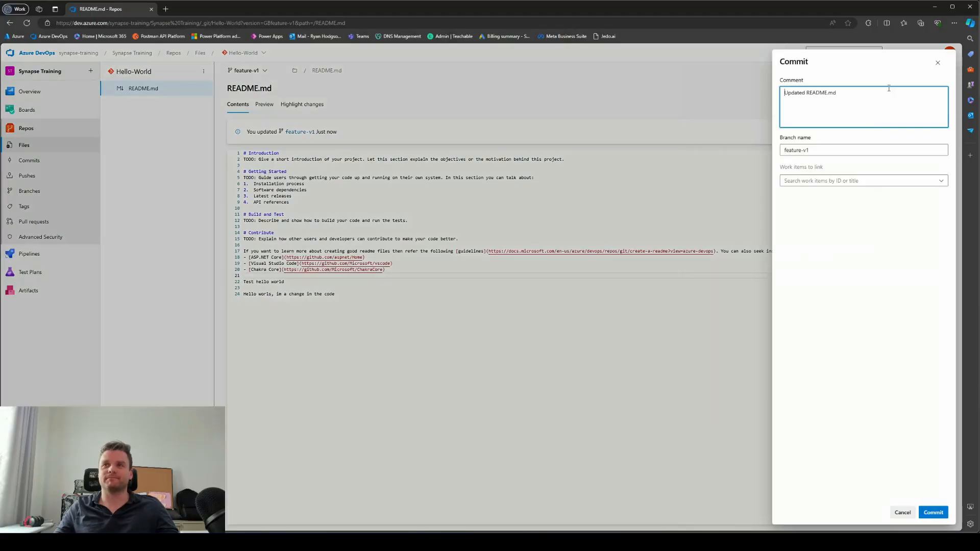
pyautogui.click(938, 512)
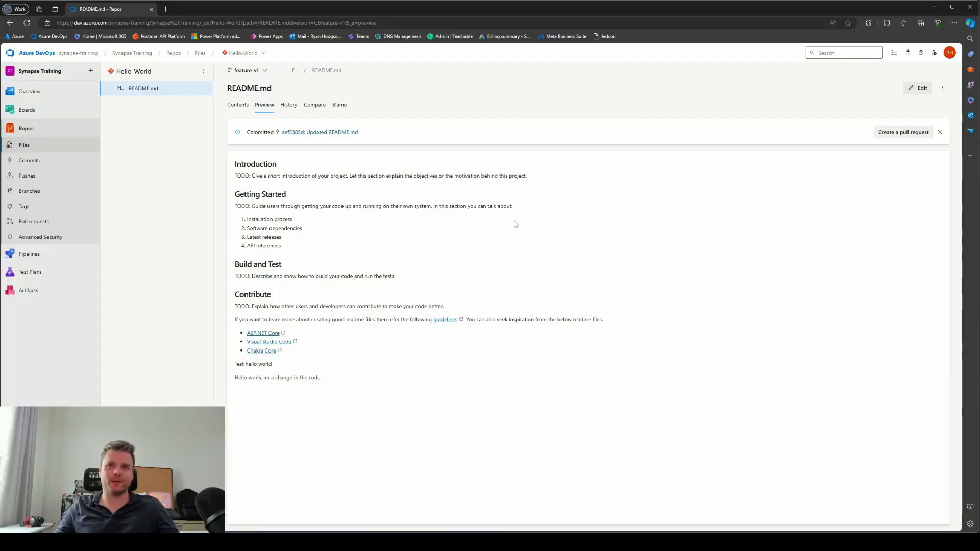
# Step: Start a new pull request titled 'feature into dev'
pyautogui.click(34, 223)
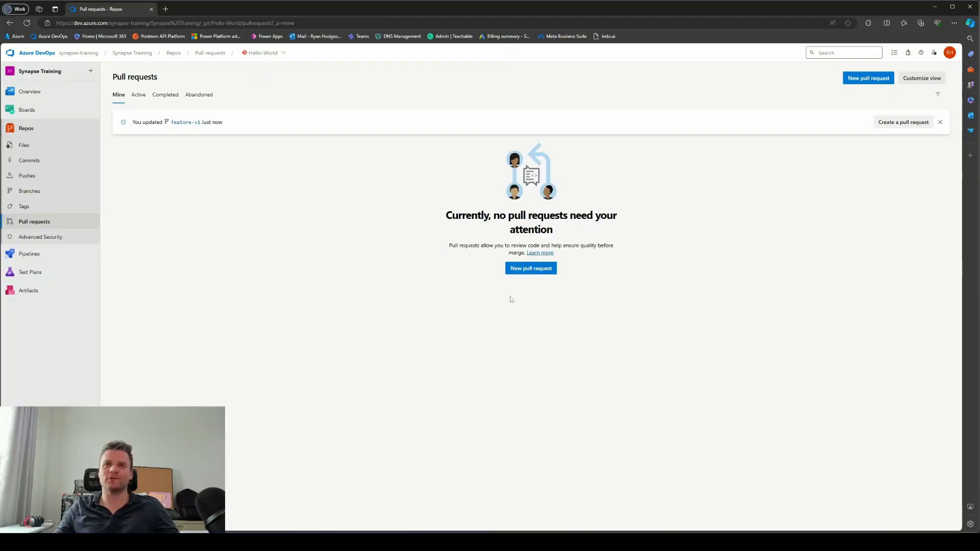
pyautogui.click(531, 268)
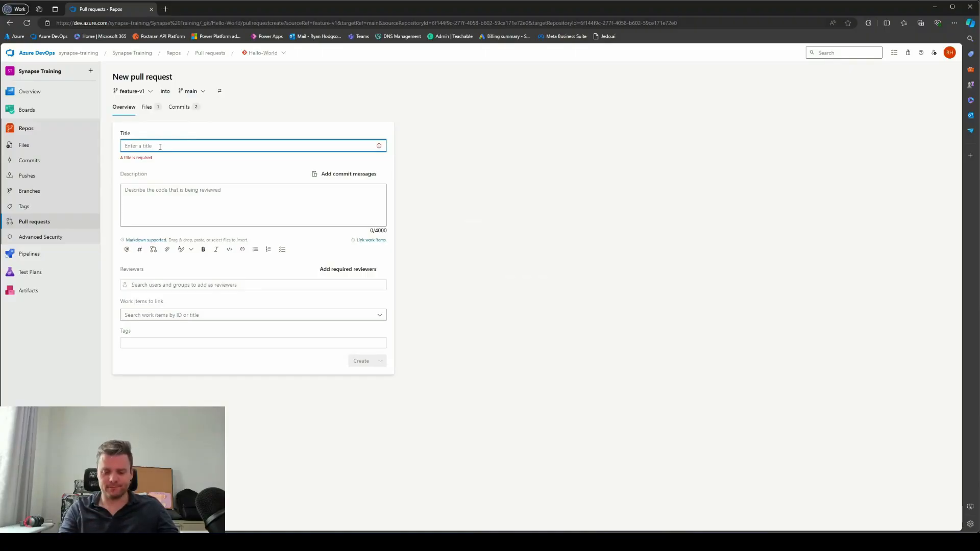
pyautogui.write('feature in')
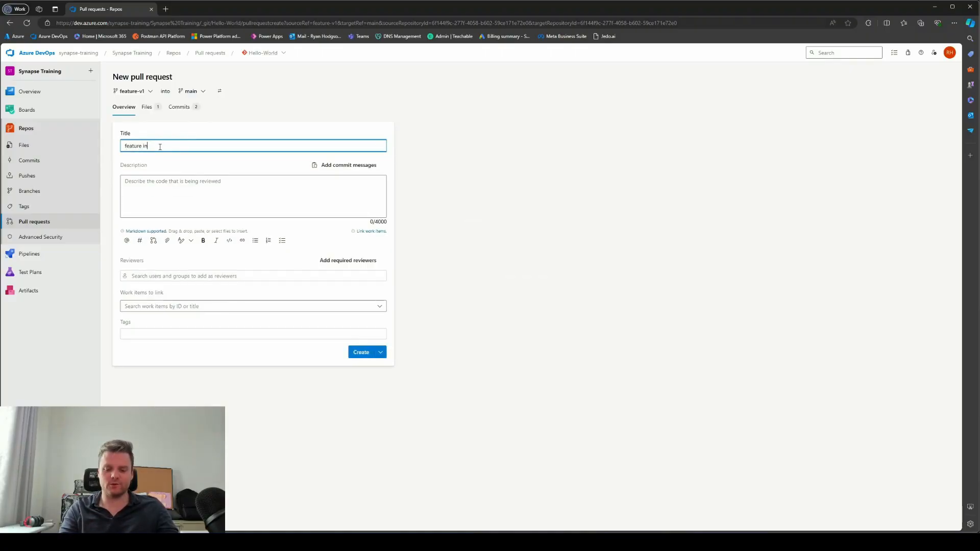
pyautogui.write('to dev')
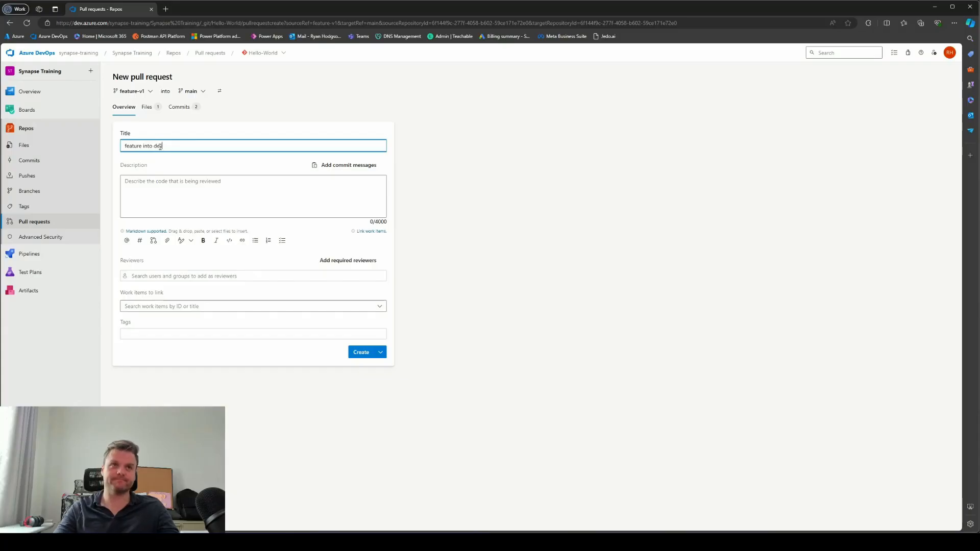
pyautogui.click(280, 99)
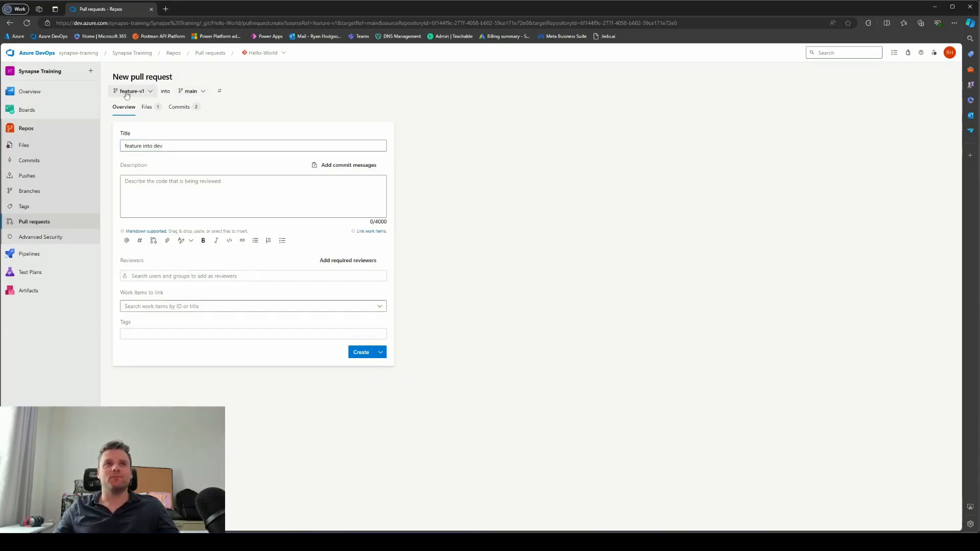
# Step: Set the pull request's target branch to develop and review its changed files and commit
pyautogui.click(198, 95)
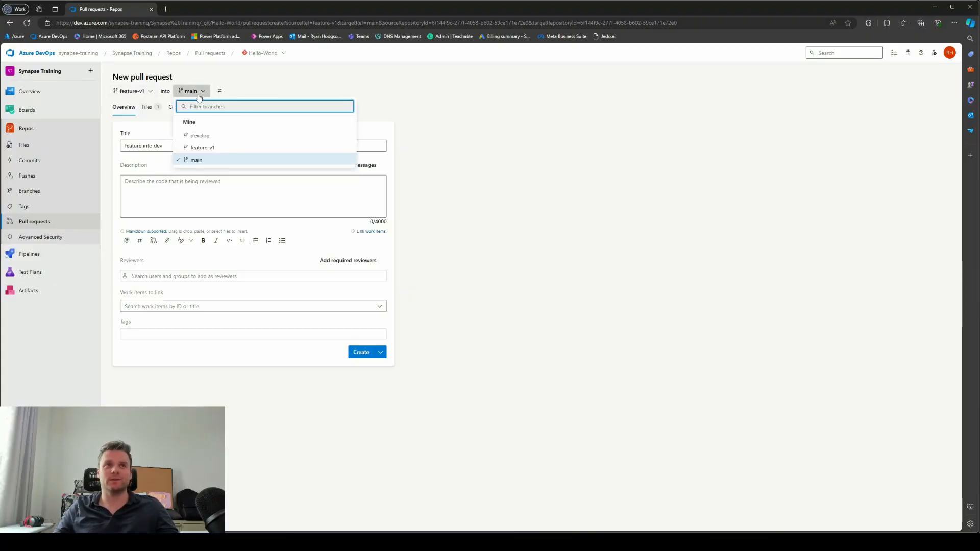
pyautogui.click(199, 135)
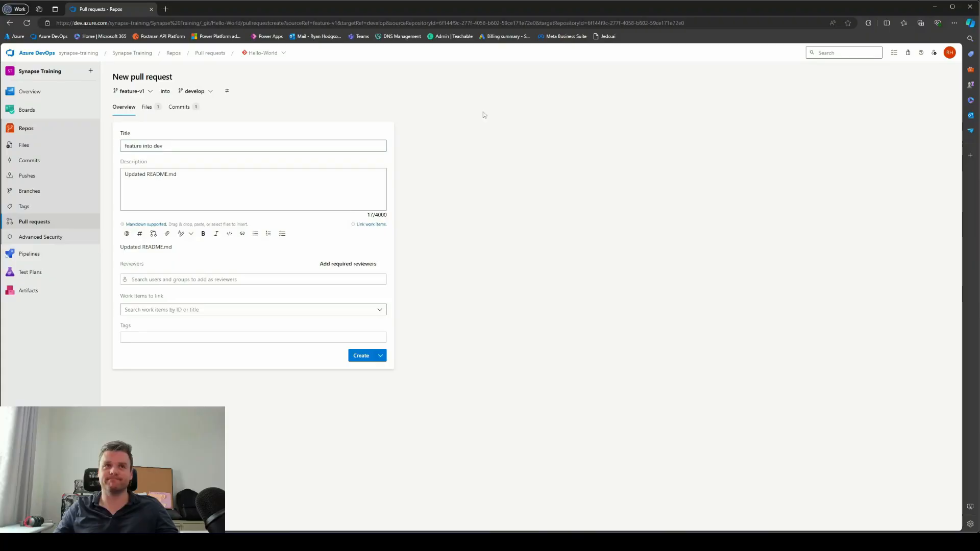
pyautogui.click(147, 108)
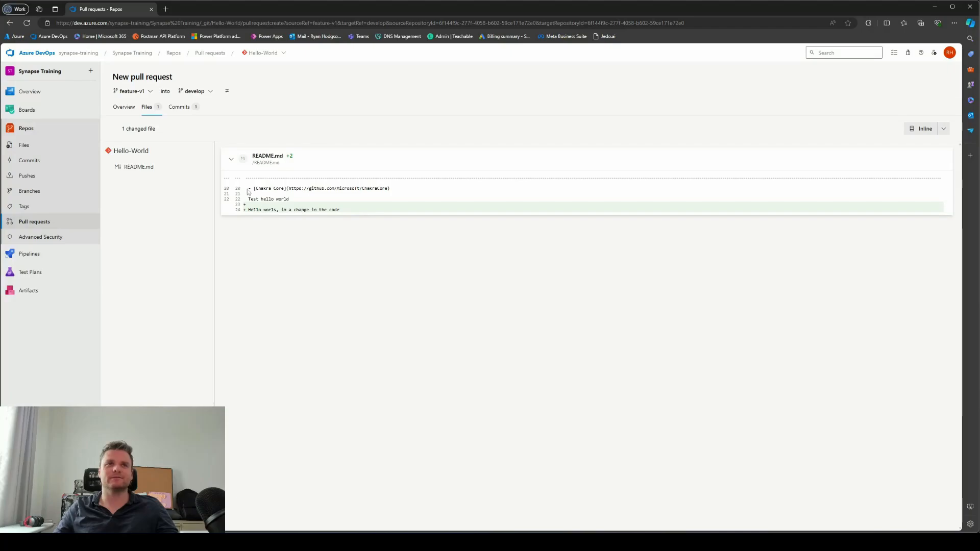
pyautogui.click(185, 108)
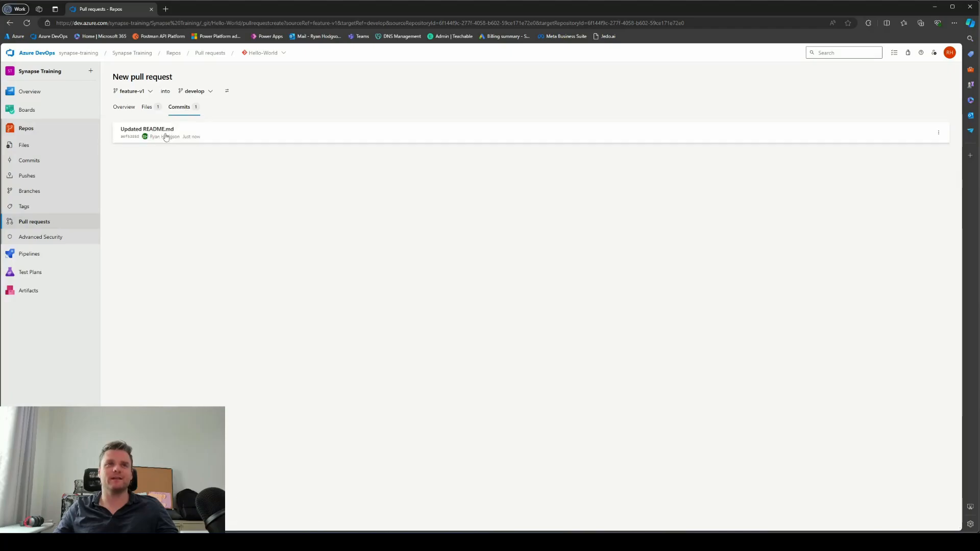
pyautogui.click(124, 107)
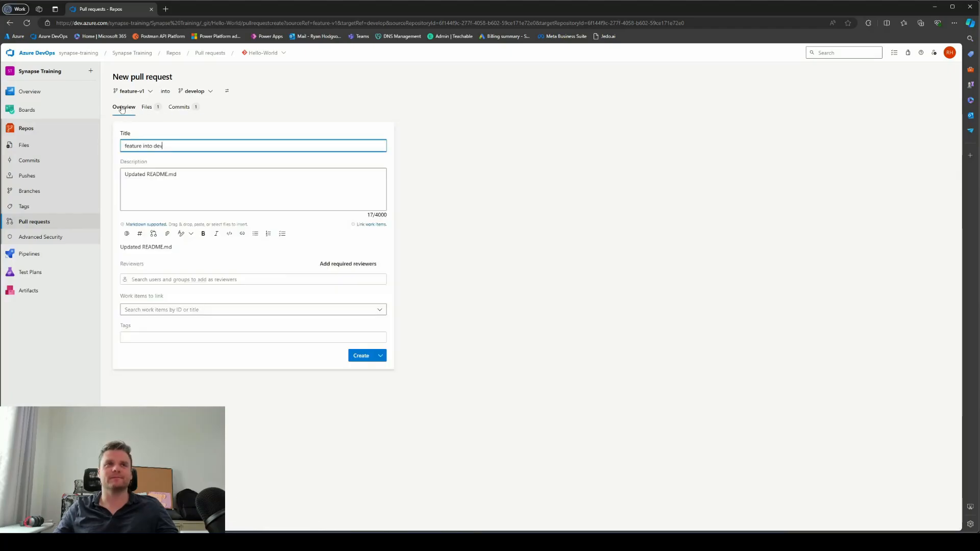
# Step: Create the 'feature into dev' pull request and review its README.md diff
pyautogui.click(460, 330)
pyautogui.click(358, 357)
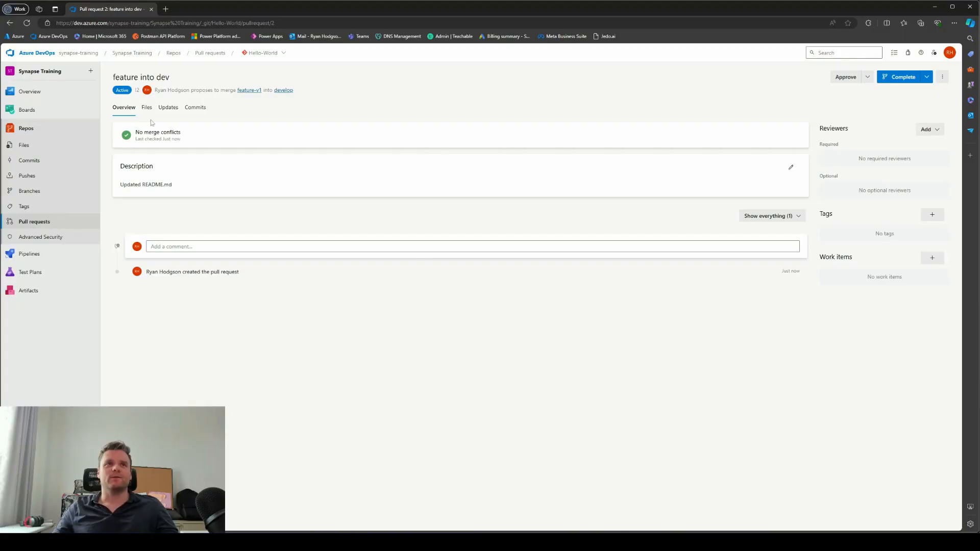
pyautogui.click(147, 107)
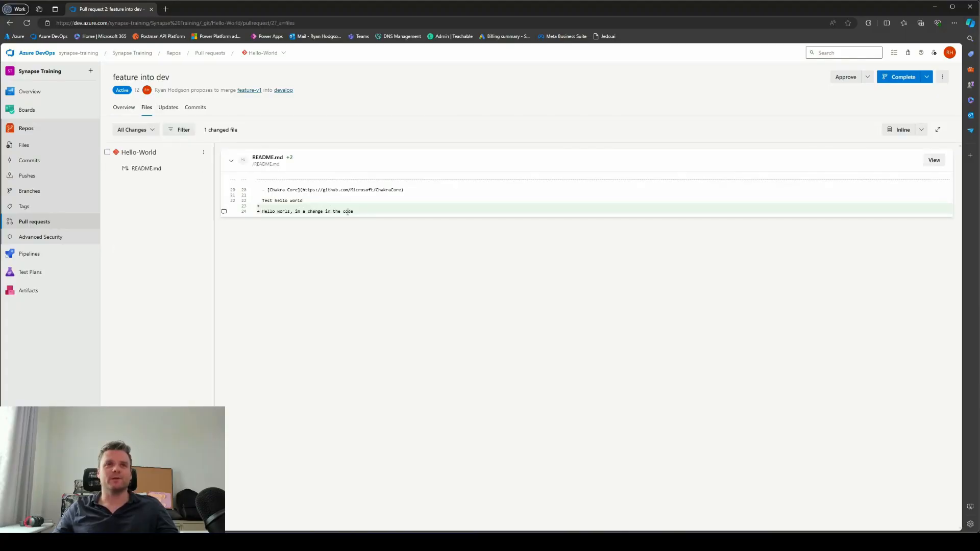
pyautogui.click(124, 108)
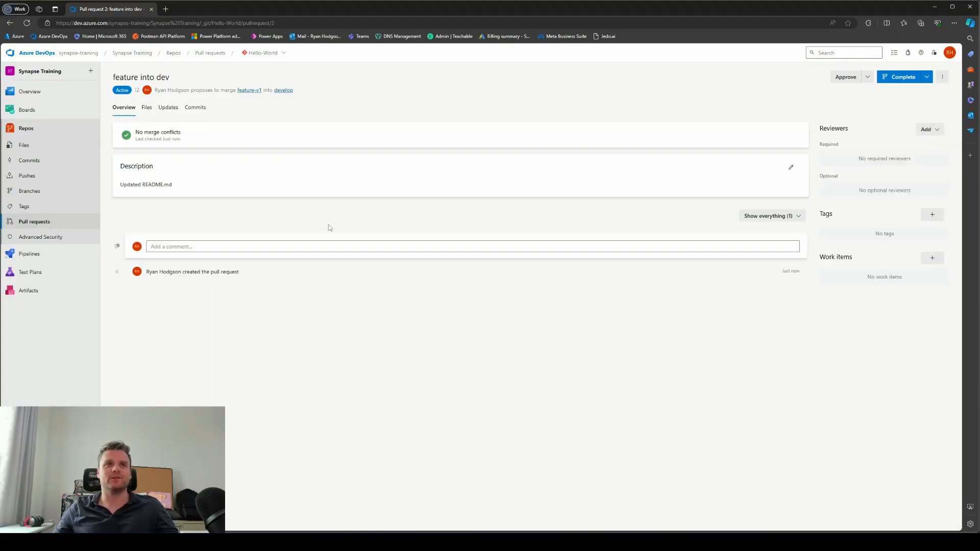
pyautogui.click(890, 80)
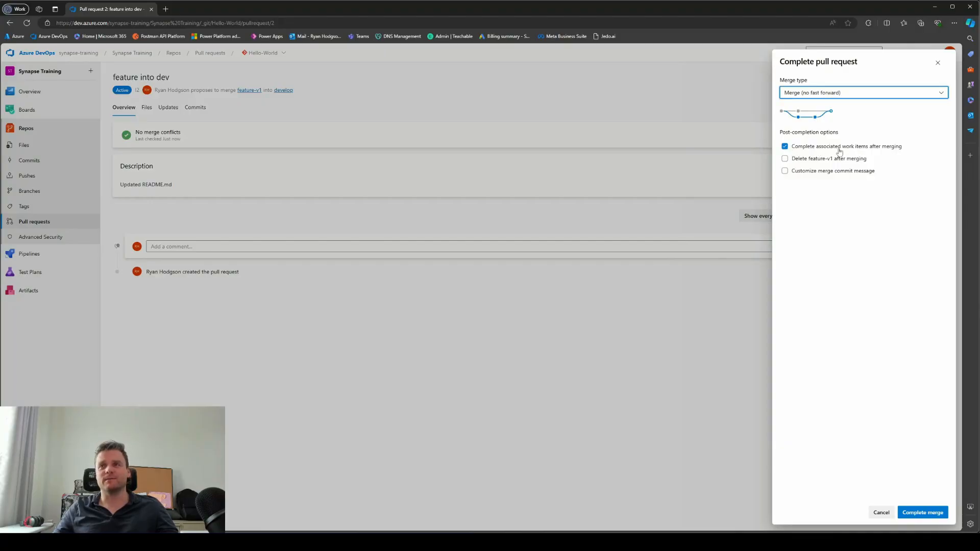
pyautogui.click(785, 161)
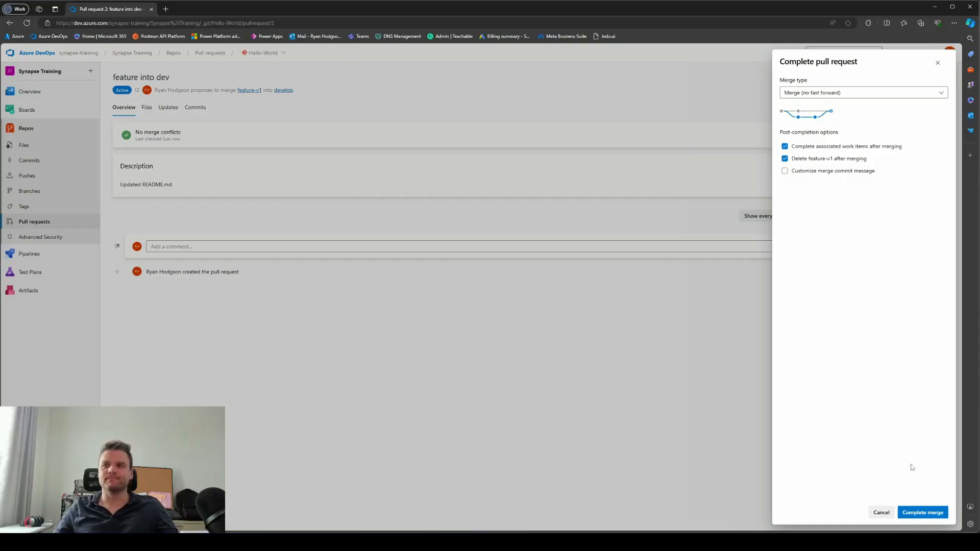
pyautogui.click(924, 512)
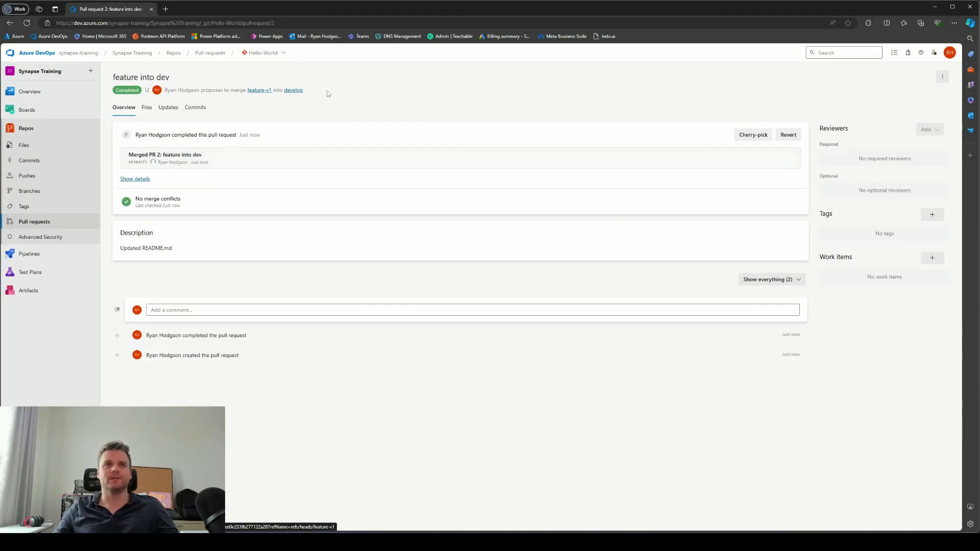
pyautogui.click(308, 91)
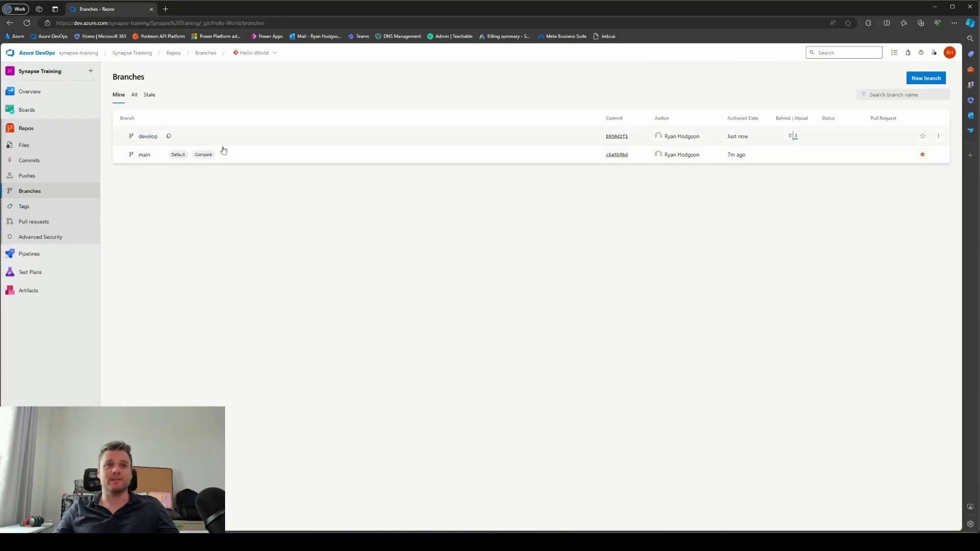
pyautogui.click(147, 137)
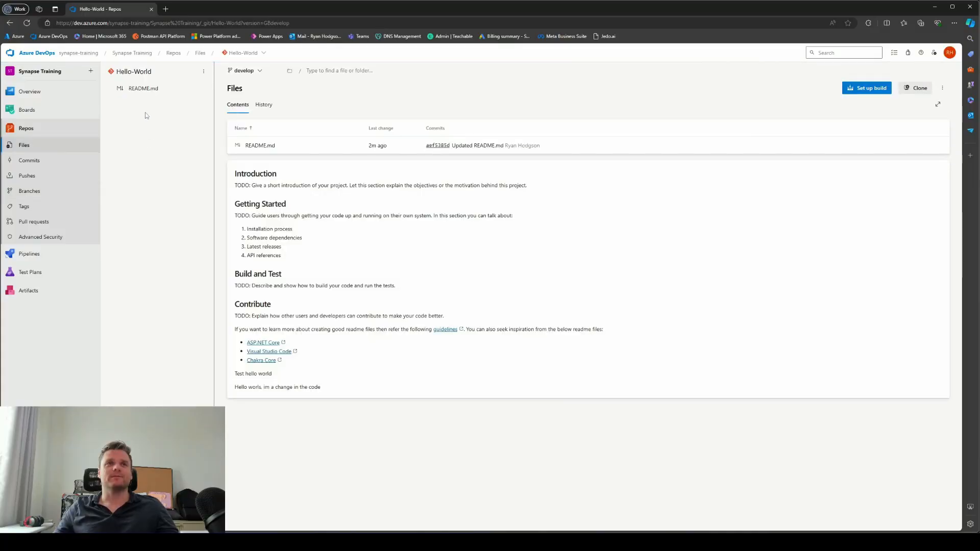
pyautogui.click(259, 146)
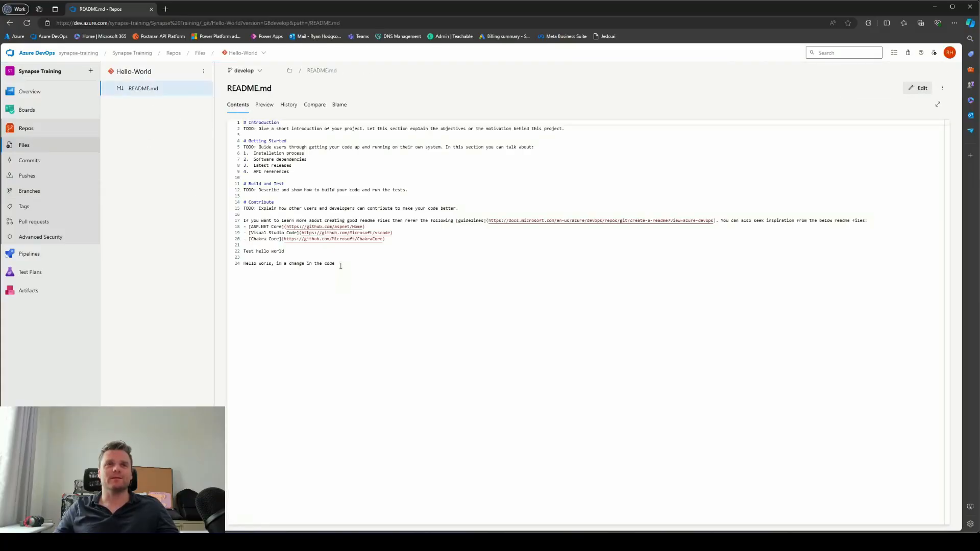
pyautogui.moveTo(340, 265); pyautogui.dragTo(249, 268)
pyautogui.click(389, 280)
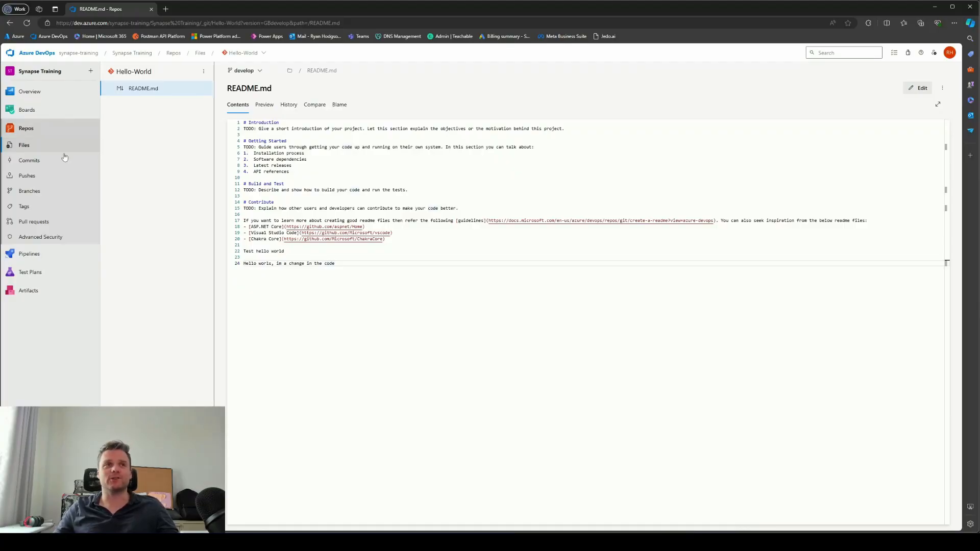
pyautogui.click(29, 191)
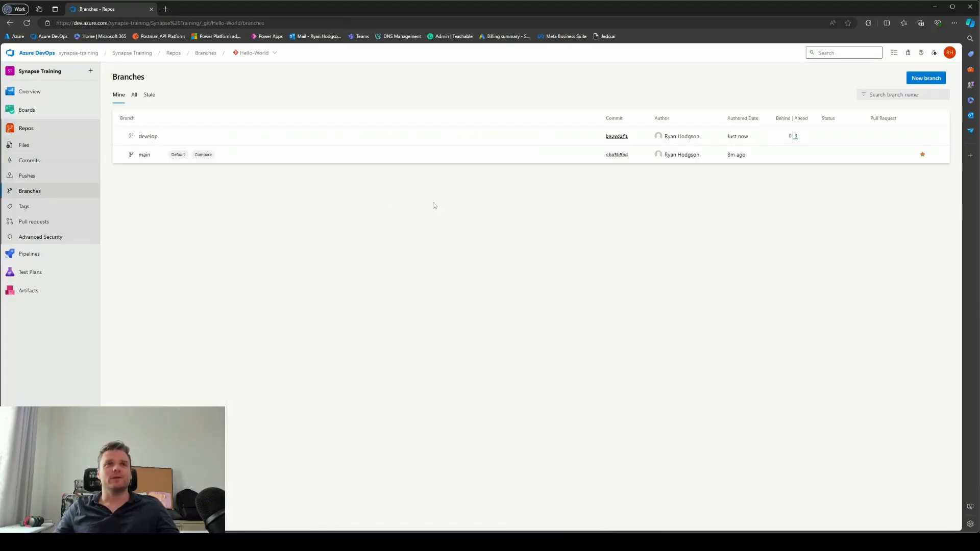
# Step: Create a release-v1 branch based on develop, then go to the pull requests page
pyautogui.click(918, 80)
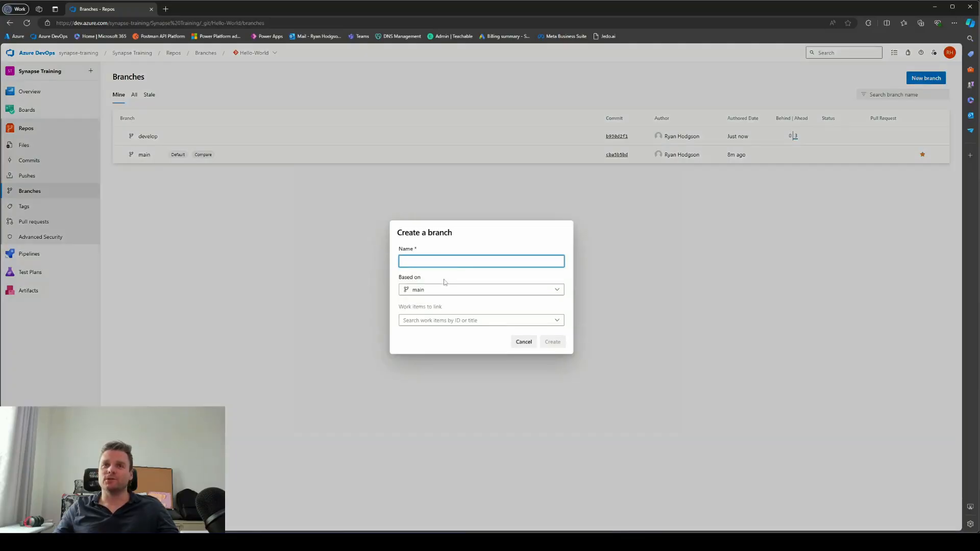
pyautogui.write('release')
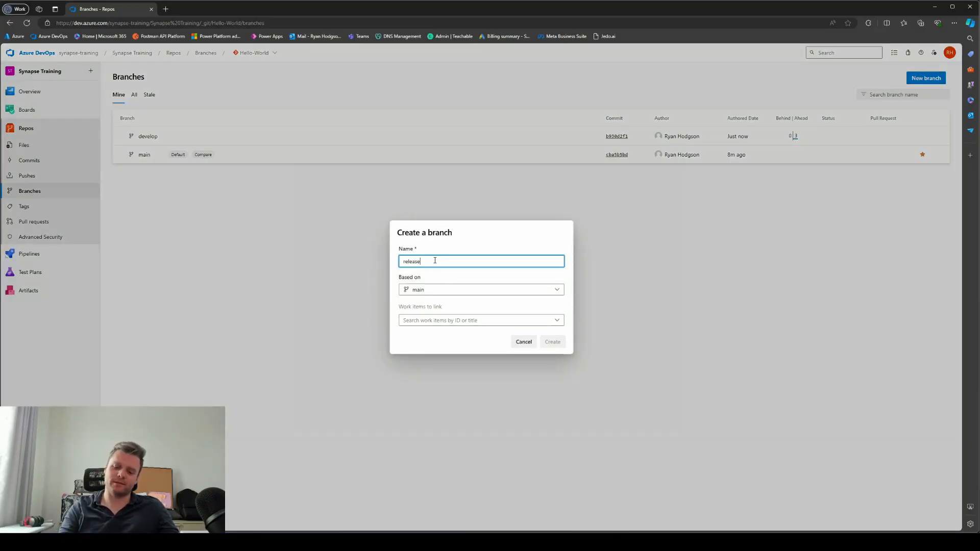
pyautogui.write('-v1')
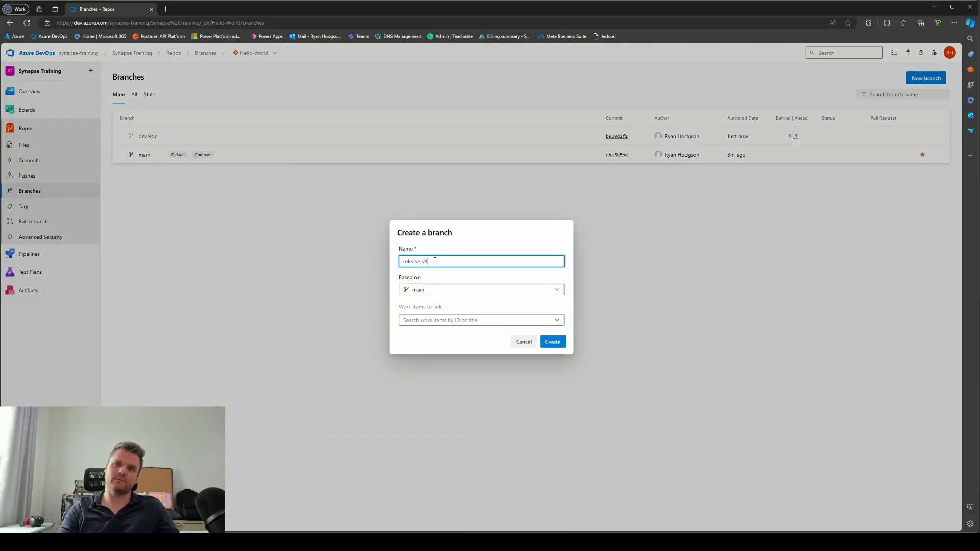
pyautogui.click(434, 292)
pyautogui.click(431, 359)
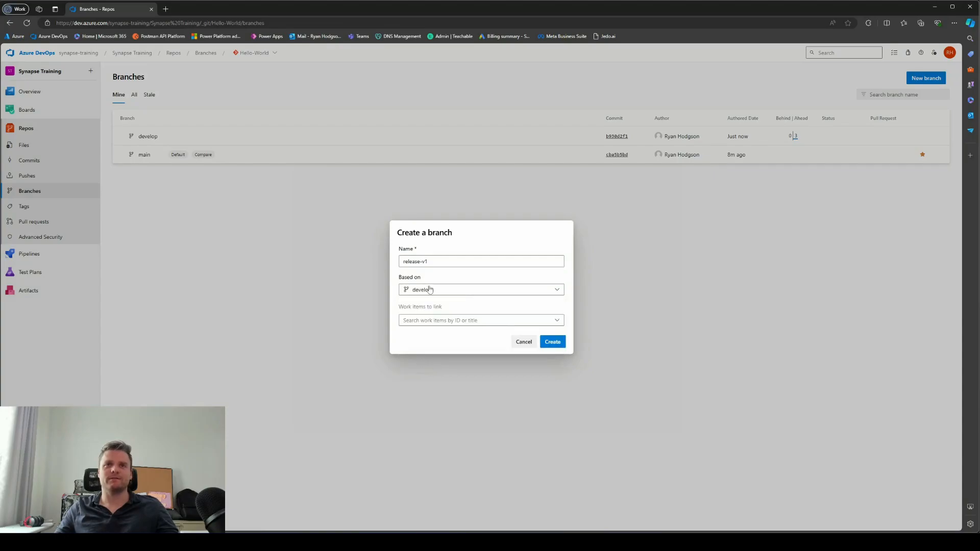
pyautogui.click(551, 342)
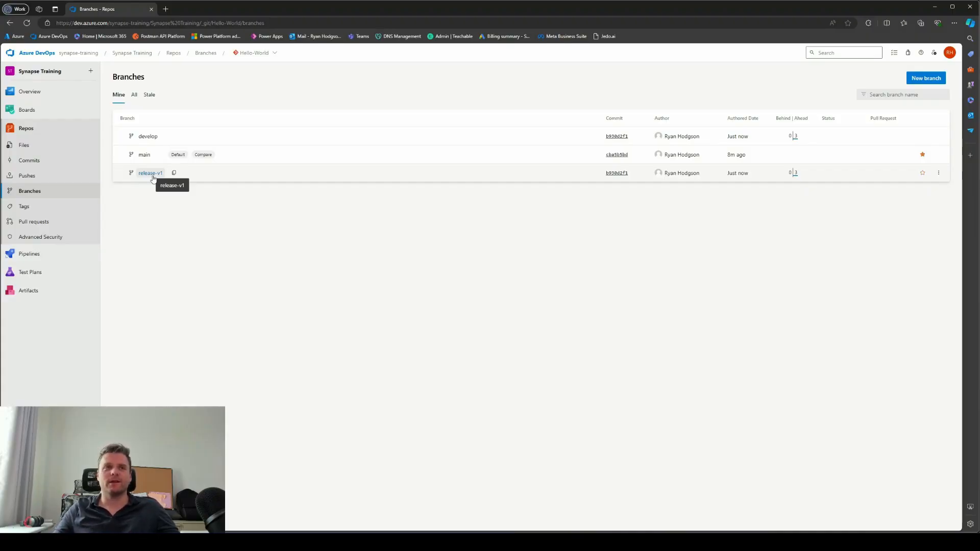
pyautogui.click(42, 226)
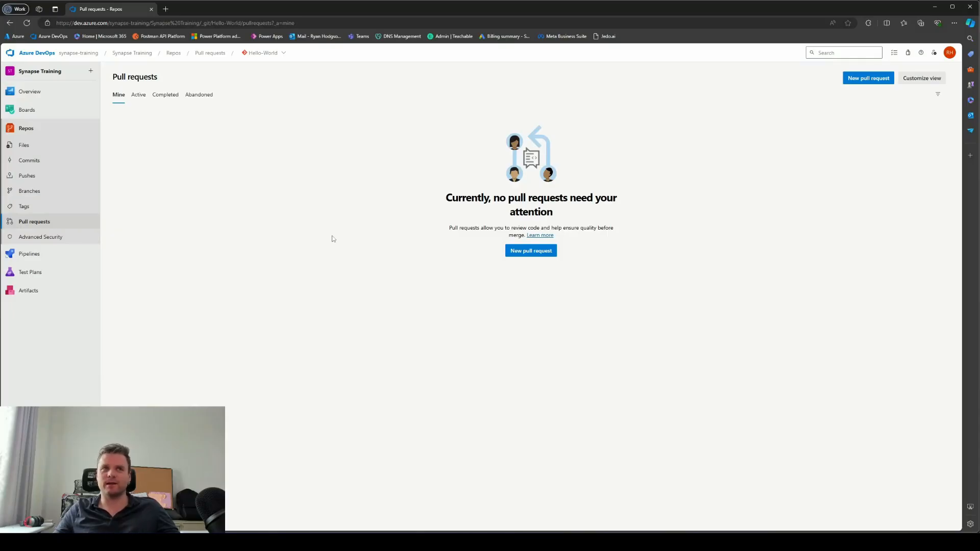
# Step: Start a pull request titled 'release to prod' with release-v1 as the source branch into main
pyautogui.click(528, 252)
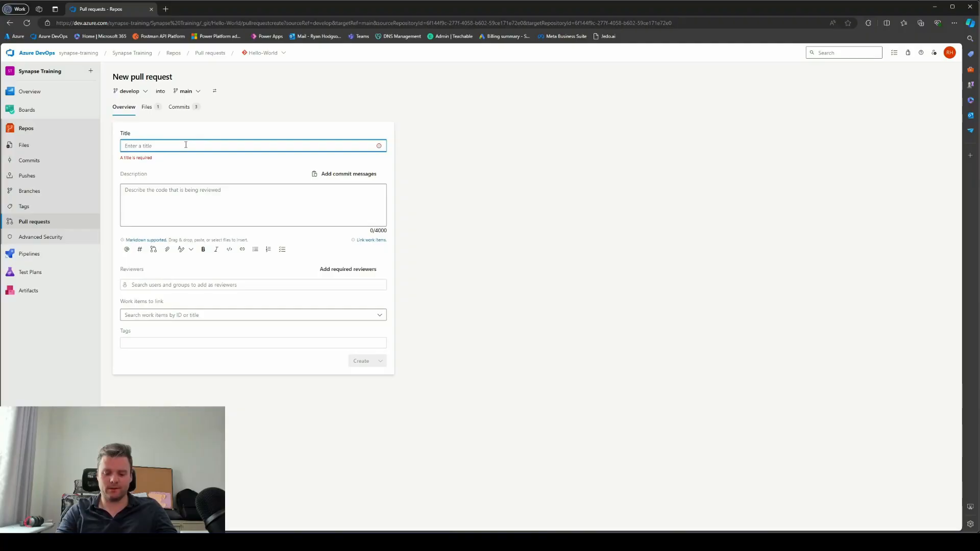
pyautogui.write('release')
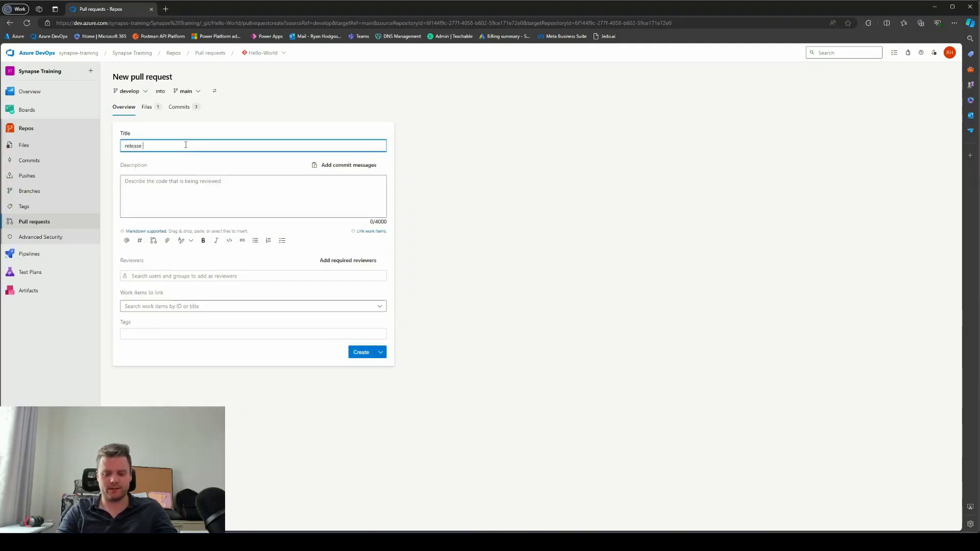
pyautogui.write(' to prod')
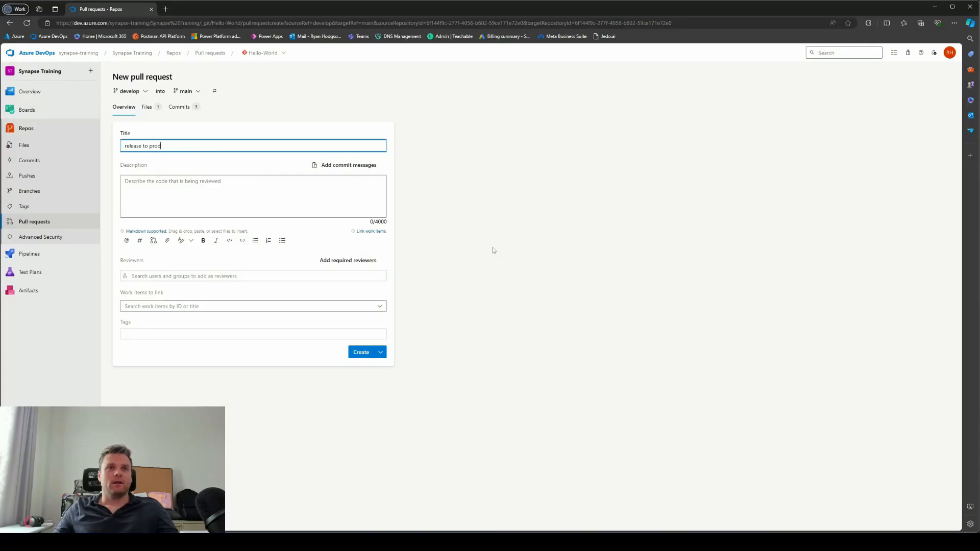
pyautogui.click(130, 96)
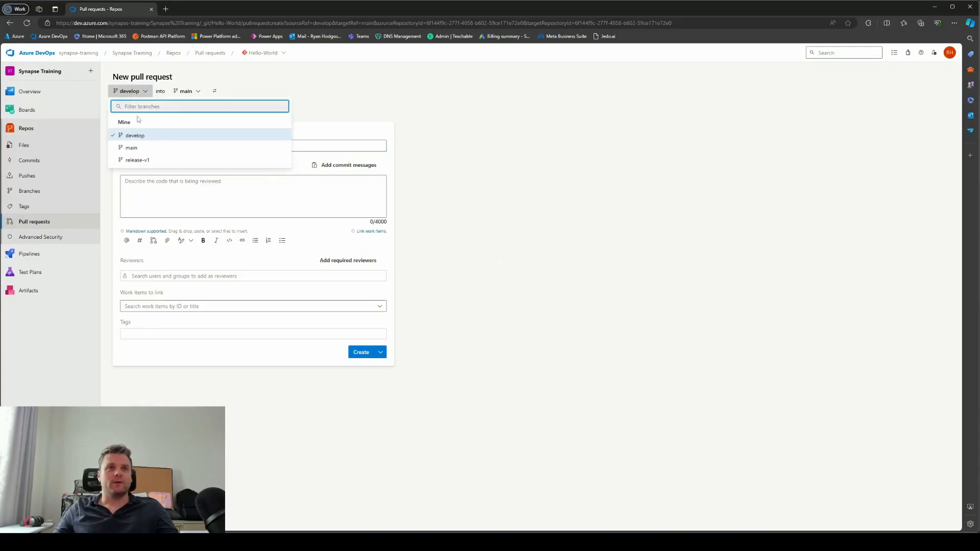
pyautogui.click(135, 160)
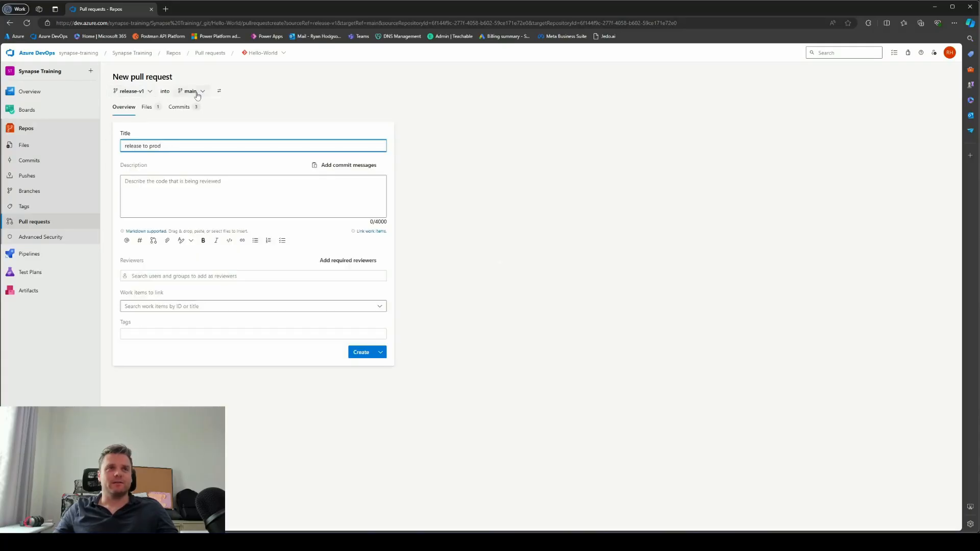
pyautogui.click(519, 151)
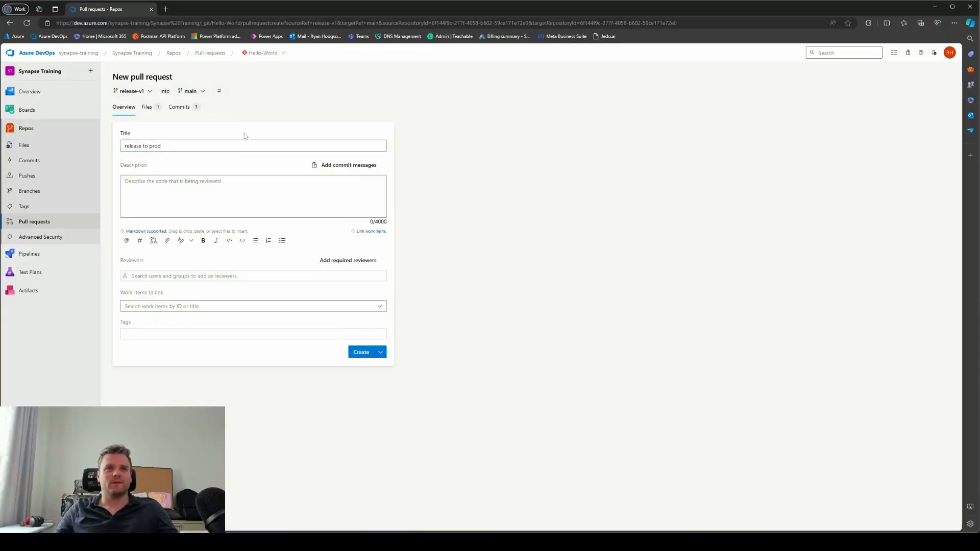
# Step: Review the pull request's changed-file diff, including the Test hello world line
pyautogui.click(149, 108)
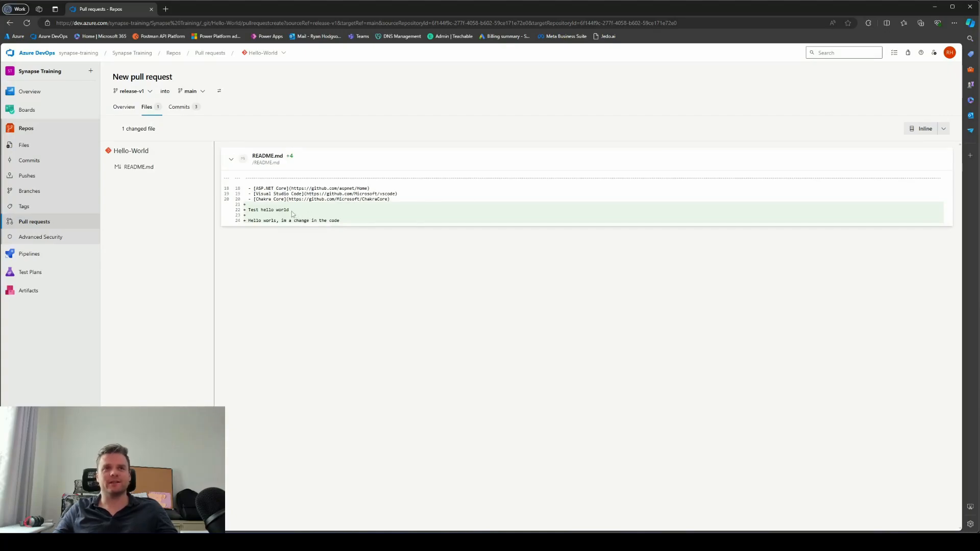
pyautogui.tripleClick(292, 211)
pyautogui.click(299, 214)
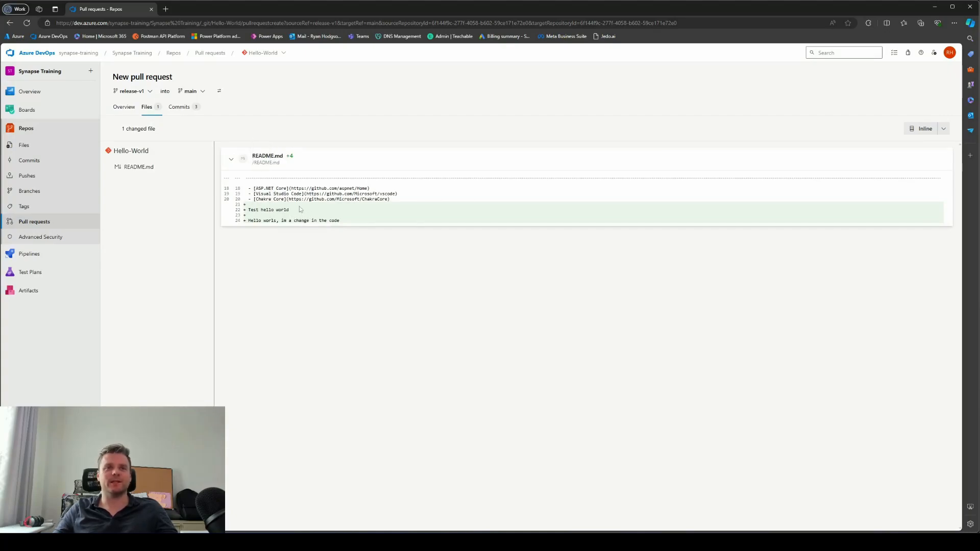
pyautogui.click(122, 107)
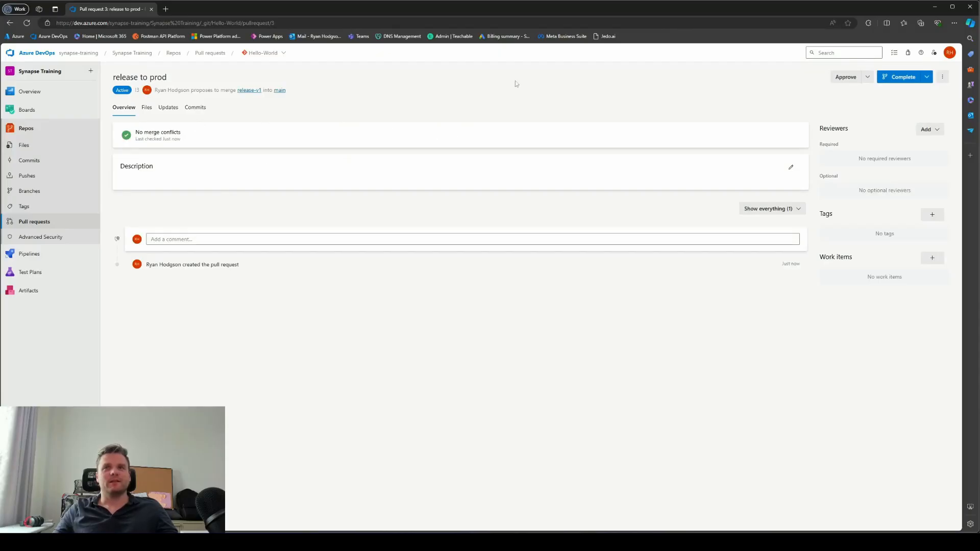
# Step: Complete pull request 3 with Merge (no fast forward), deleting the source branch
pyautogui.click(902, 77)
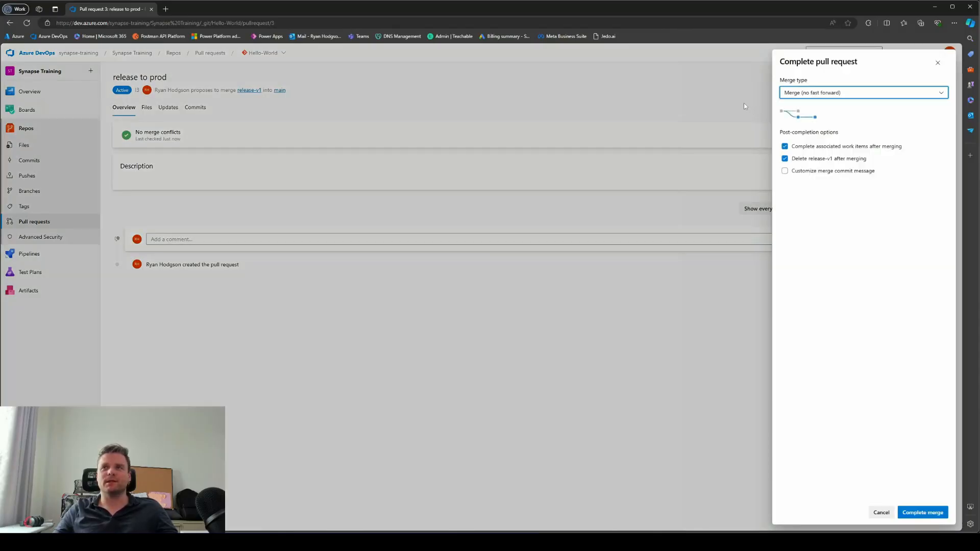
pyautogui.click(918, 513)
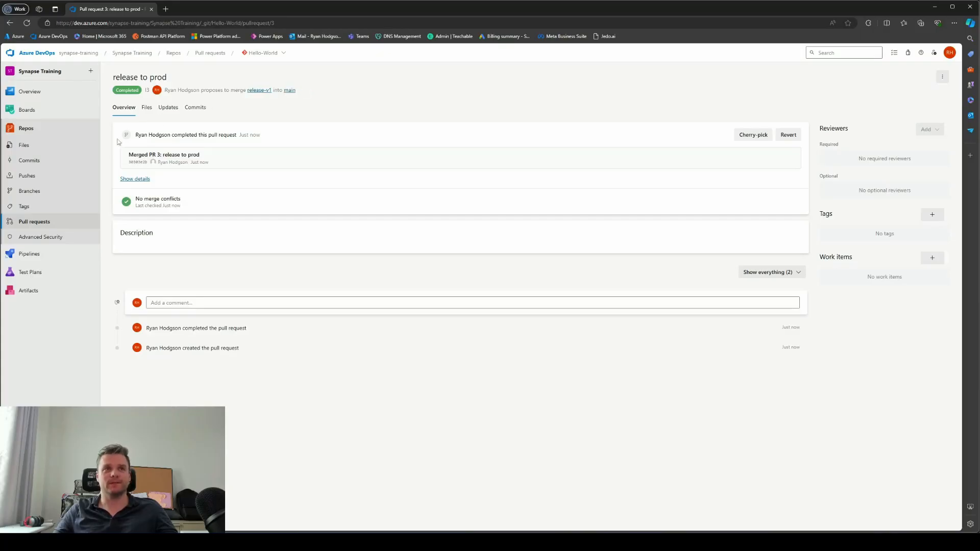
# Step: Check line 24 of main's README.md for the merged change, then return to the Branches list
pyautogui.click(45, 193)
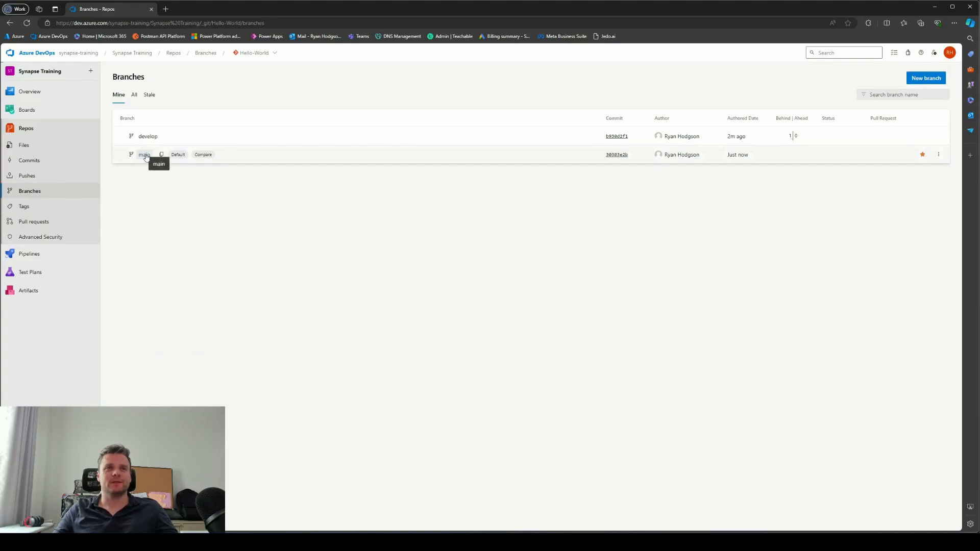
pyautogui.click(145, 155)
pyautogui.click(259, 153)
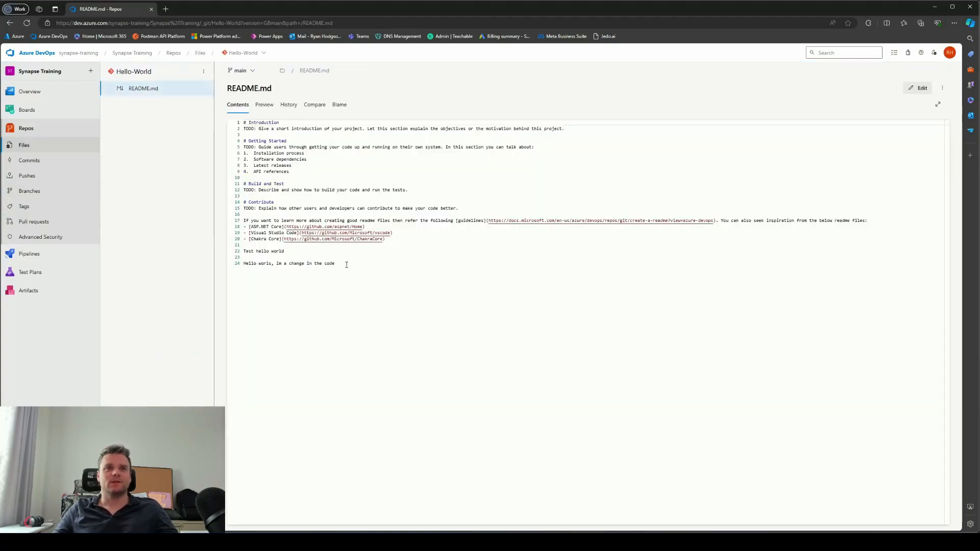
pyautogui.moveTo(336, 263); pyautogui.dragTo(244, 263)
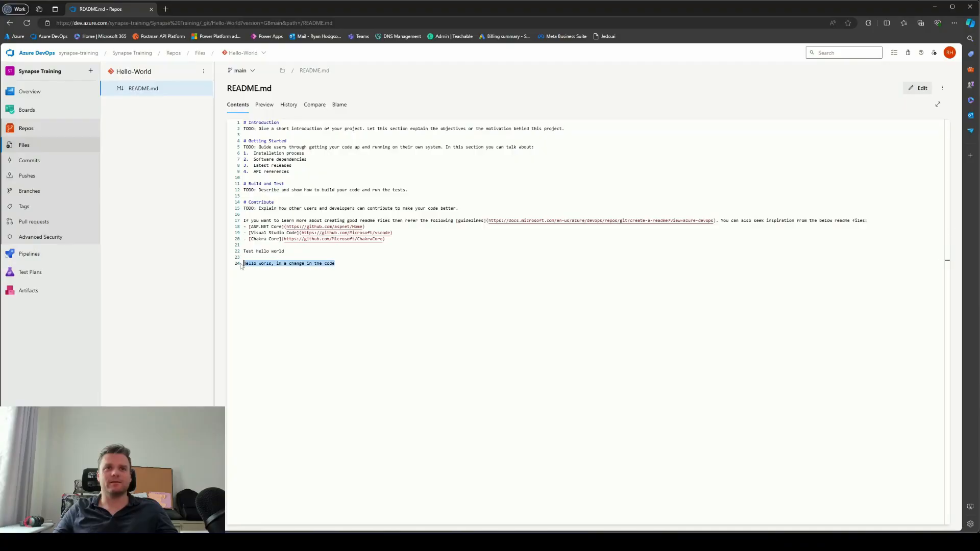
pyautogui.click(381, 265)
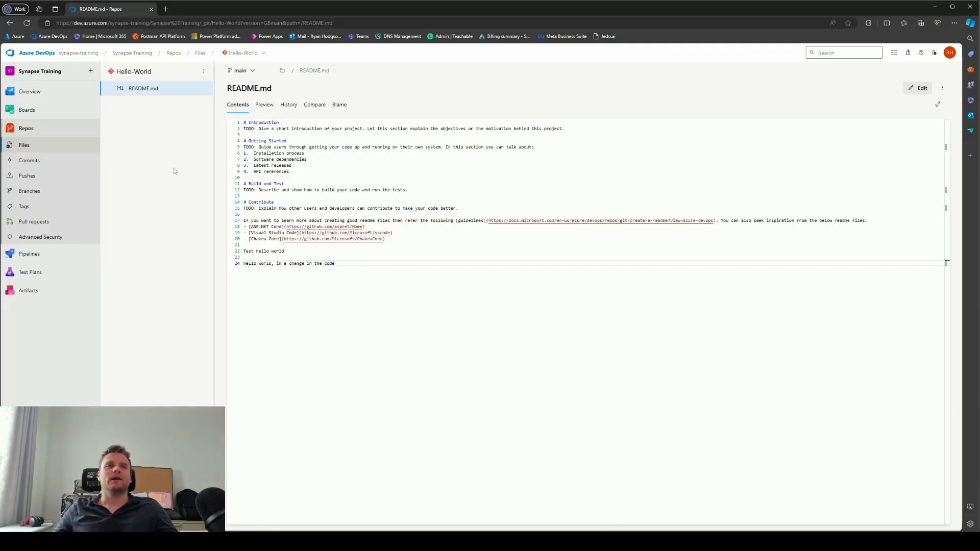
pyautogui.click(29, 191)
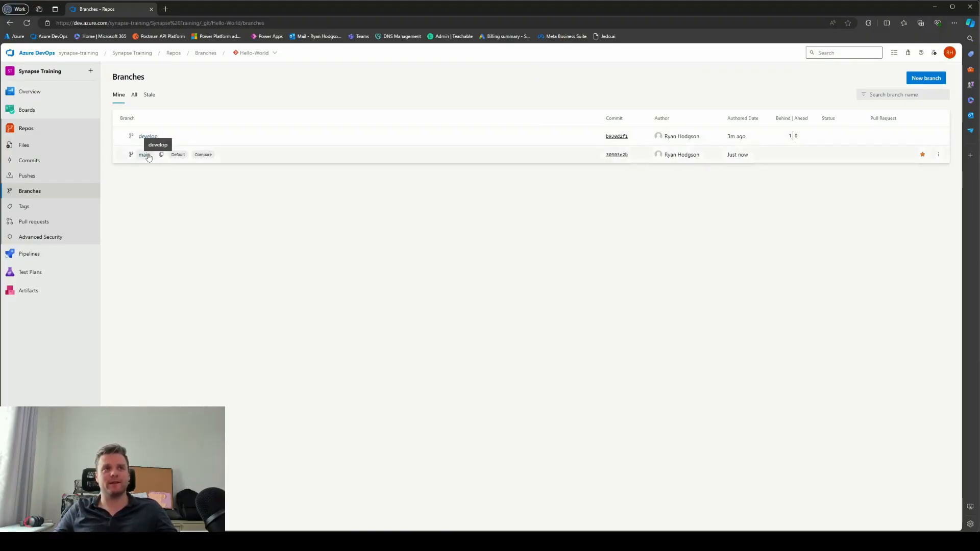
# Step: Create the test and qa branches, both based on develop
pyautogui.click(920, 80)
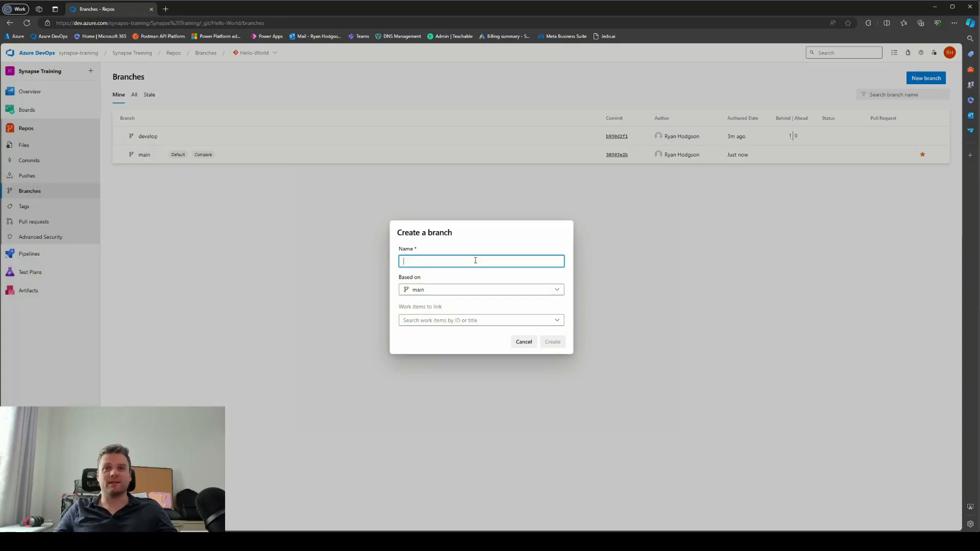
pyautogui.write('test')
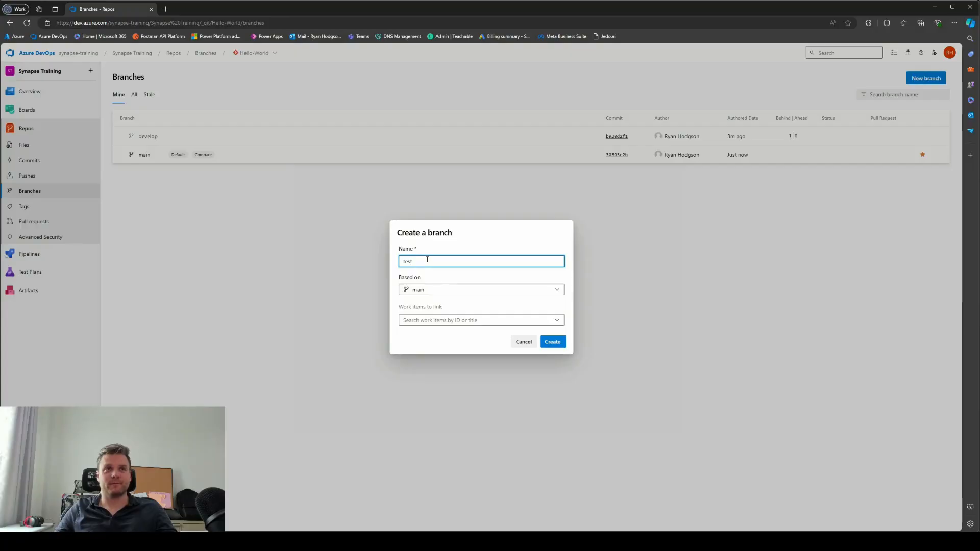
pyautogui.click(423, 288)
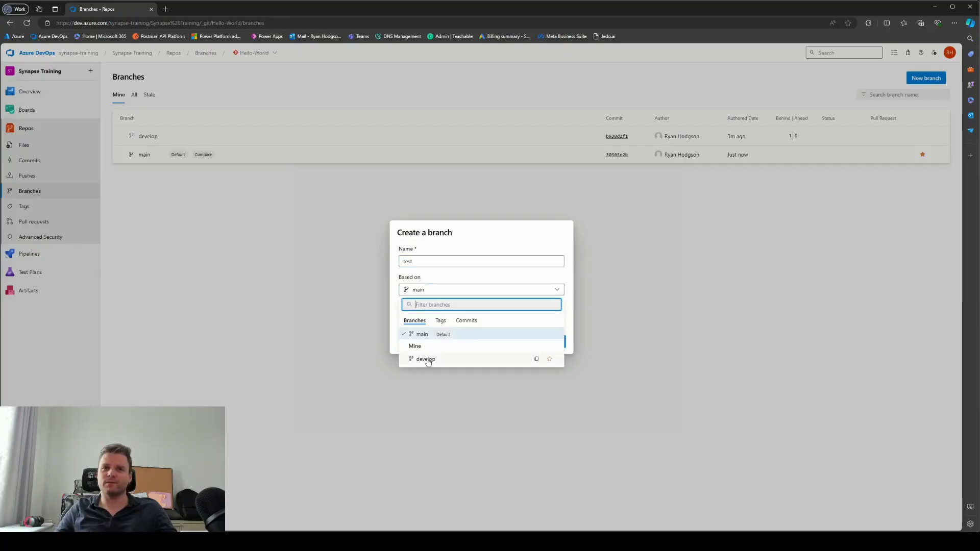
pyautogui.click(426, 361)
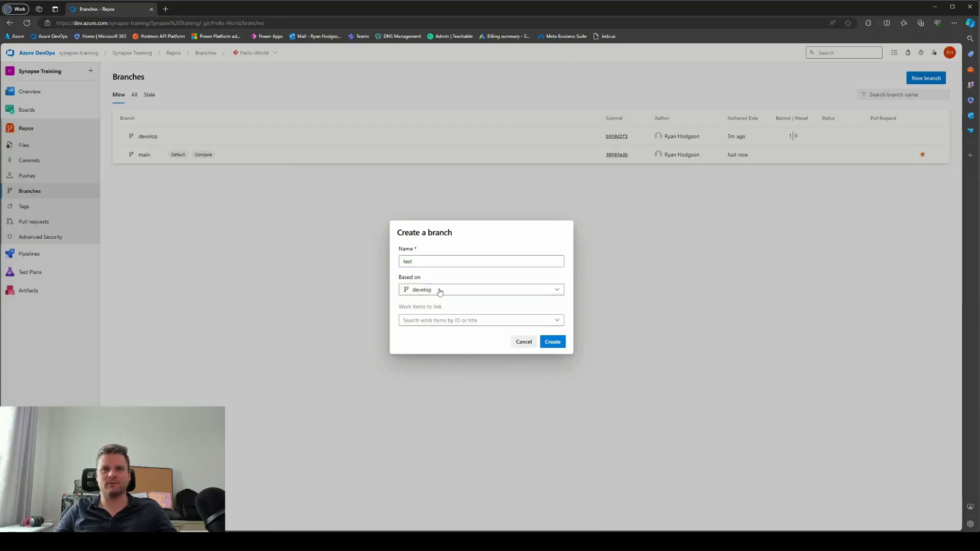
pyautogui.click(555, 342)
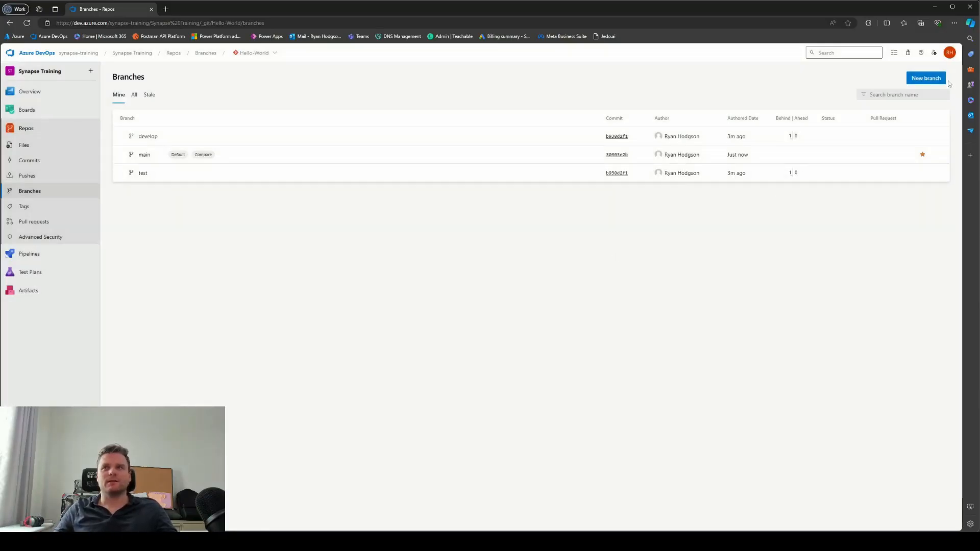
pyautogui.click(932, 79)
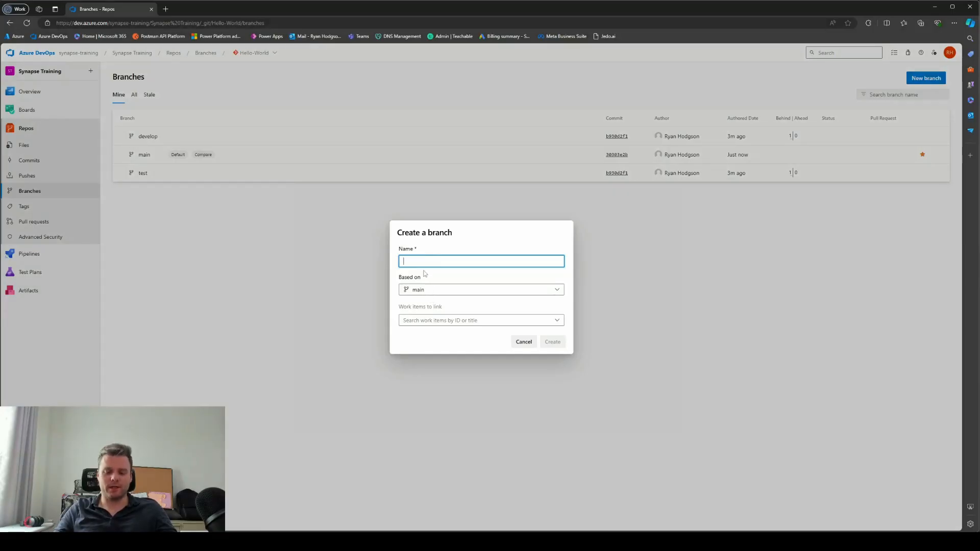
pyautogui.write('qa')
pyautogui.click(429, 291)
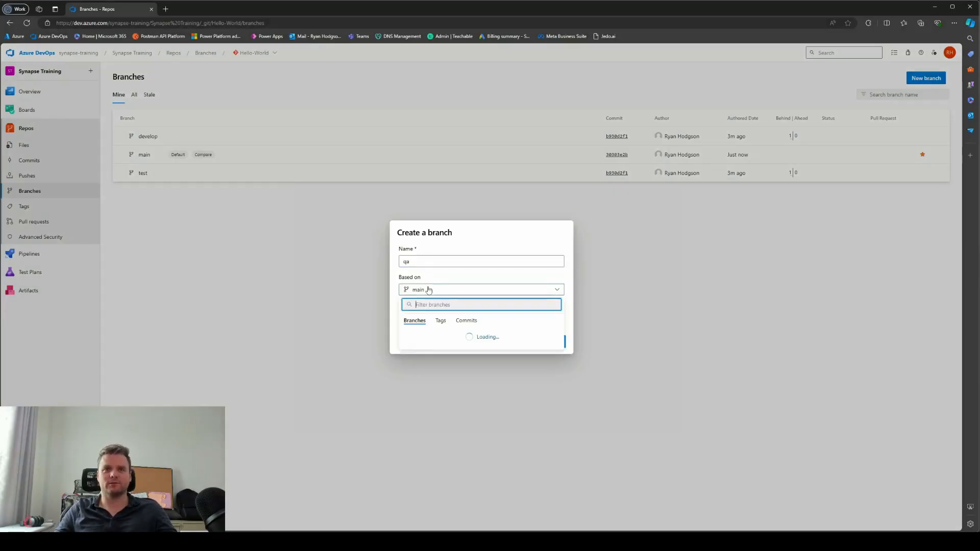
pyautogui.click(426, 359)
pyautogui.click(552, 341)
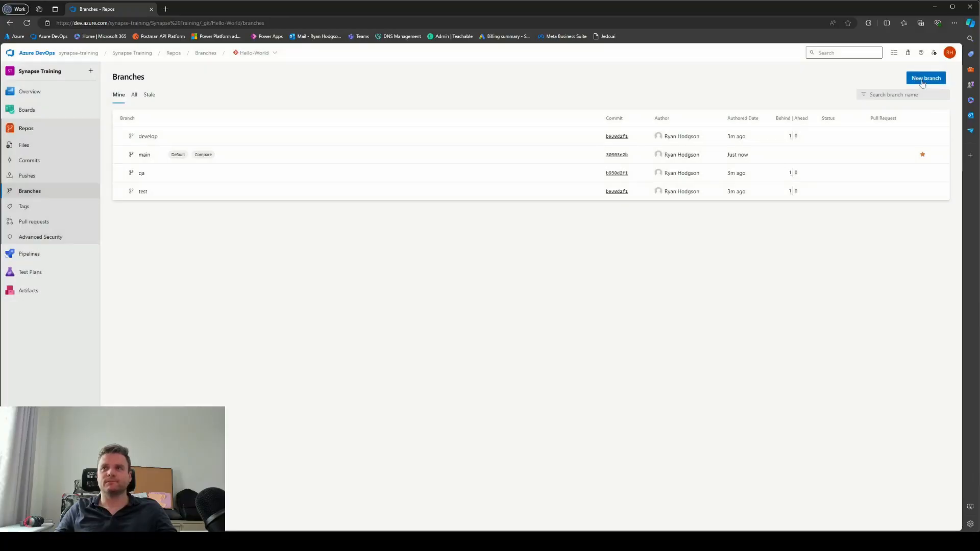
# Step: Create the uat and preprod branches, both based on develop
pyautogui.click(926, 77)
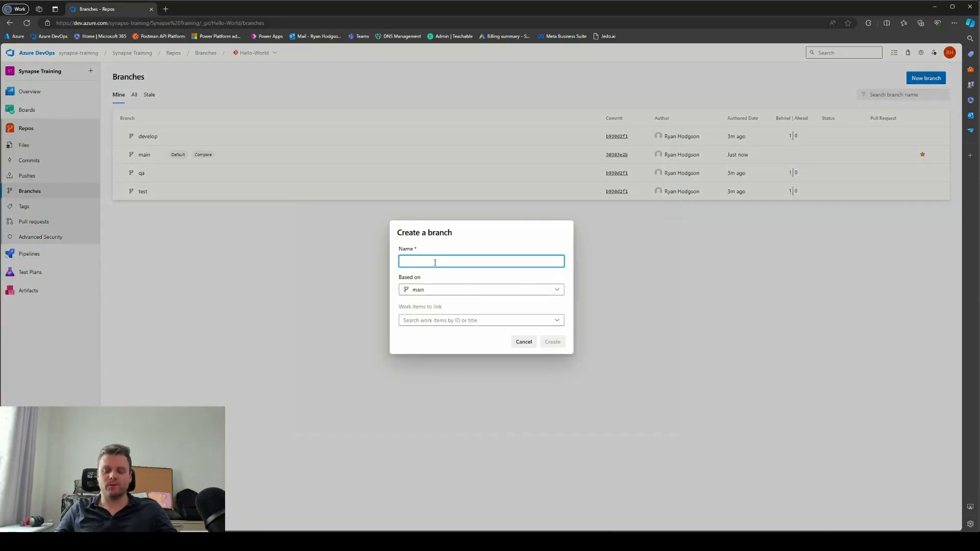
pyautogui.write('u')
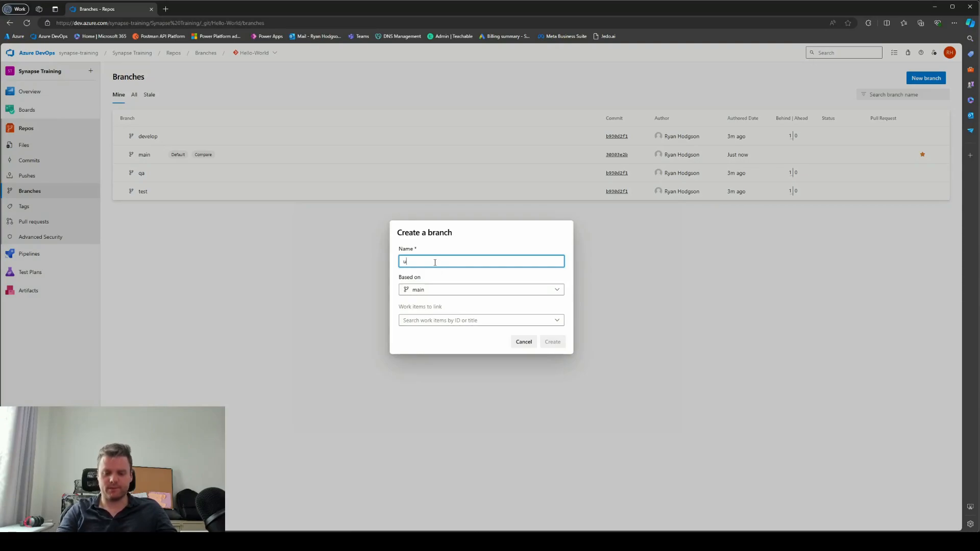
pyautogui.write('at')
pyautogui.click(430, 289)
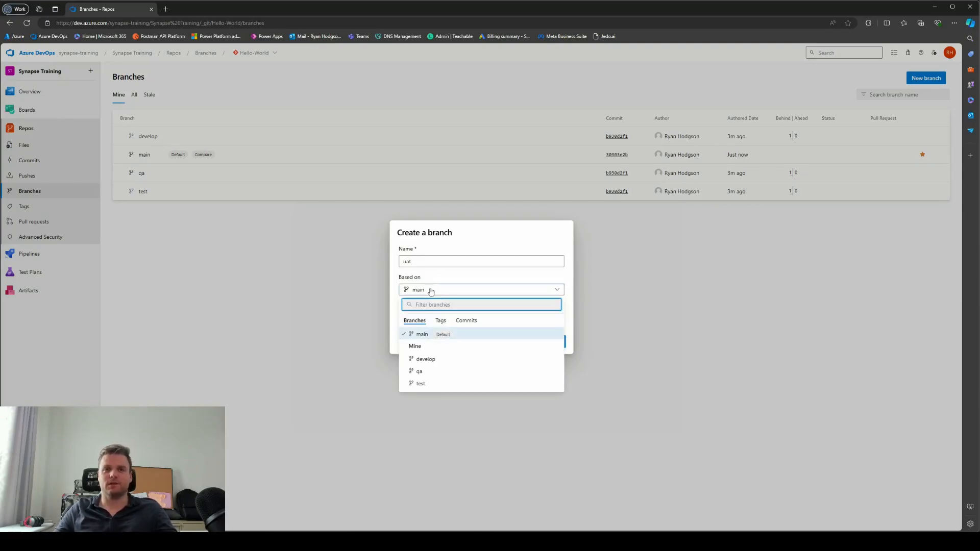
pyautogui.click(427, 360)
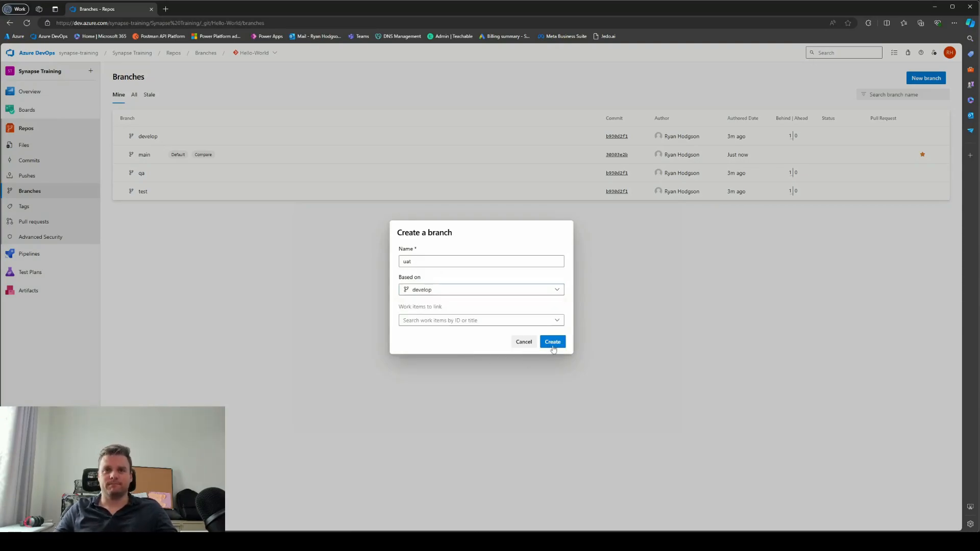
pyautogui.click(552, 342)
pyautogui.click(926, 78)
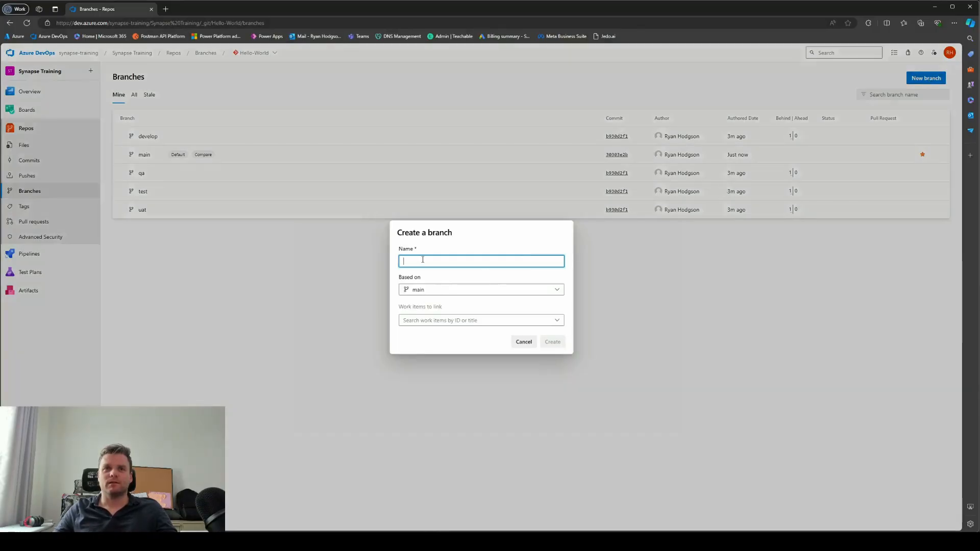
pyautogui.write('p')
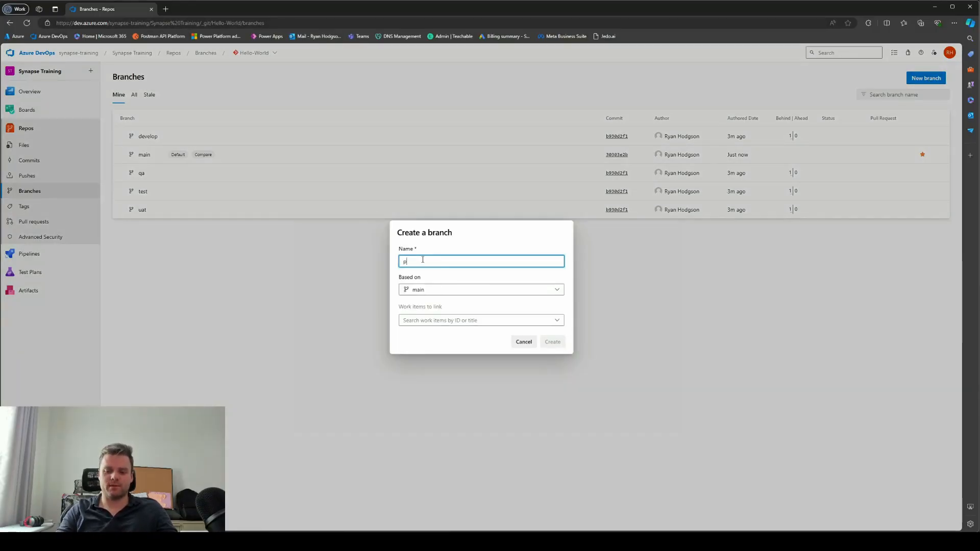
pyautogui.write('reprod')
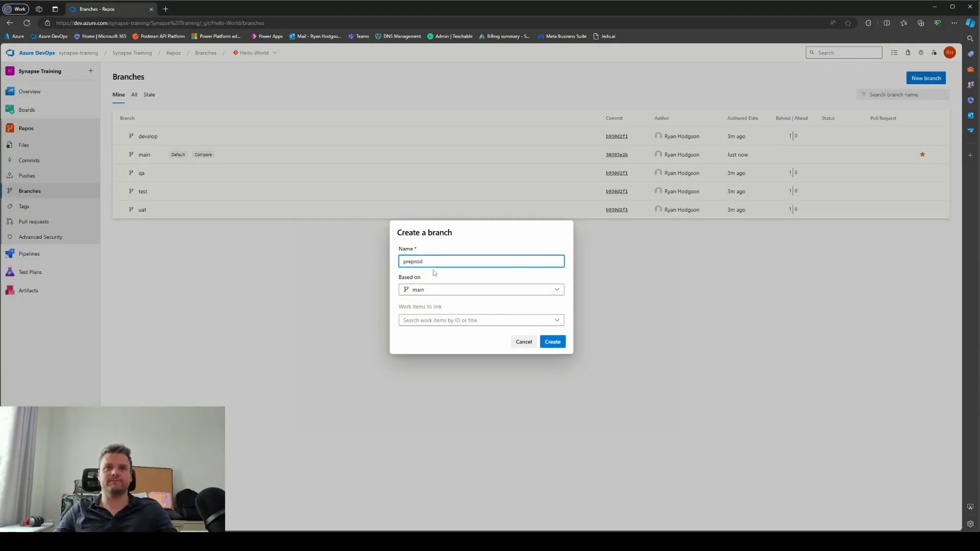
pyautogui.click(451, 292)
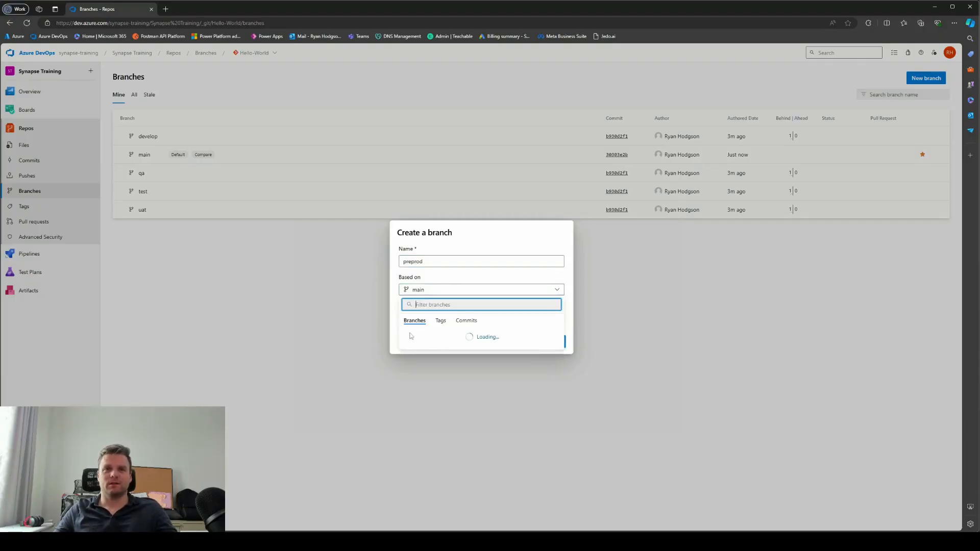
pyautogui.click(427, 360)
pyautogui.click(552, 344)
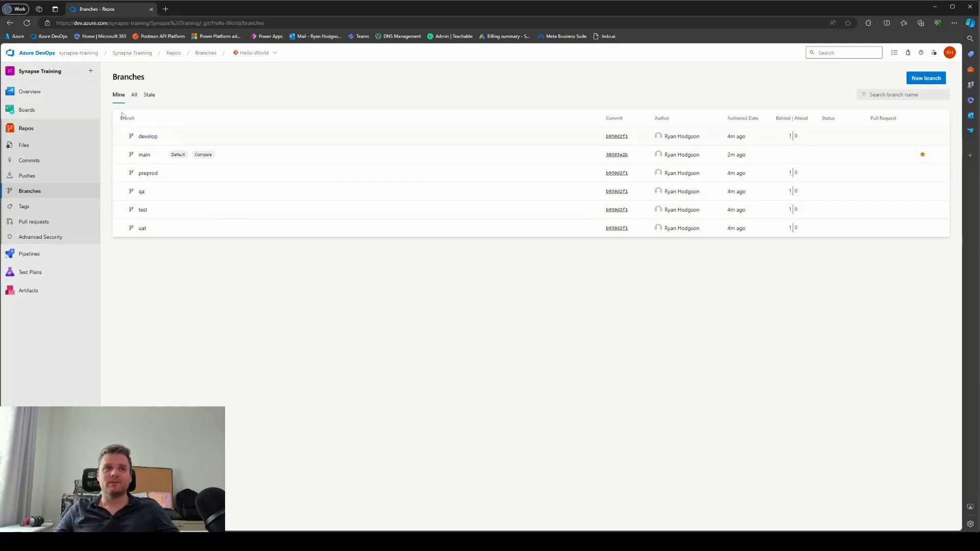
# Step: Open the Branch policies page for the test branch from its row's More options menu
pyautogui.click(142, 211)
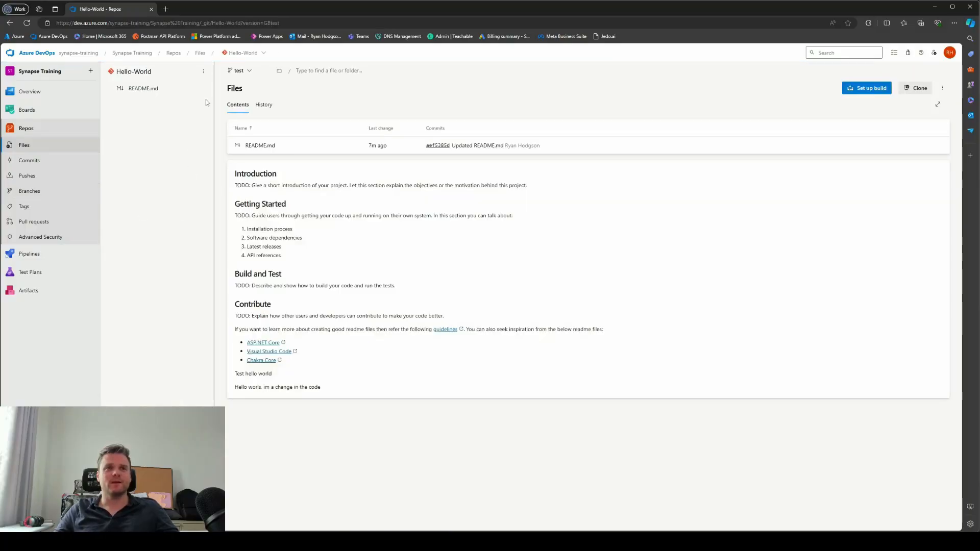
pyautogui.click(10, 23)
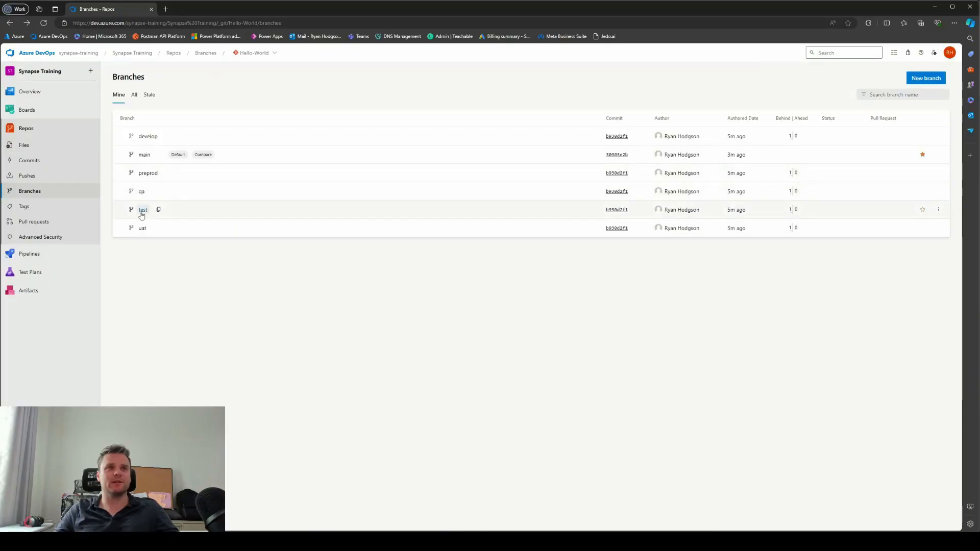
pyautogui.click(939, 211)
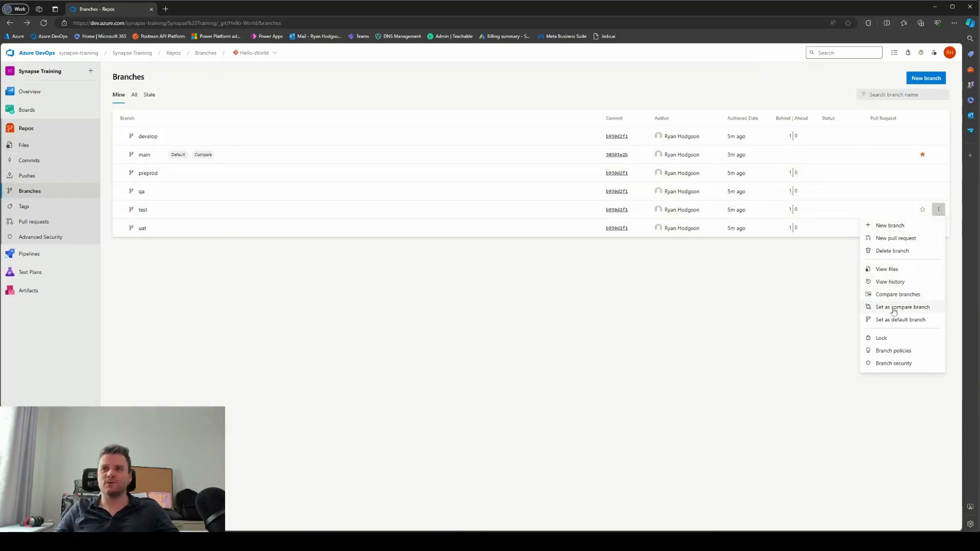
pyautogui.click(898, 352)
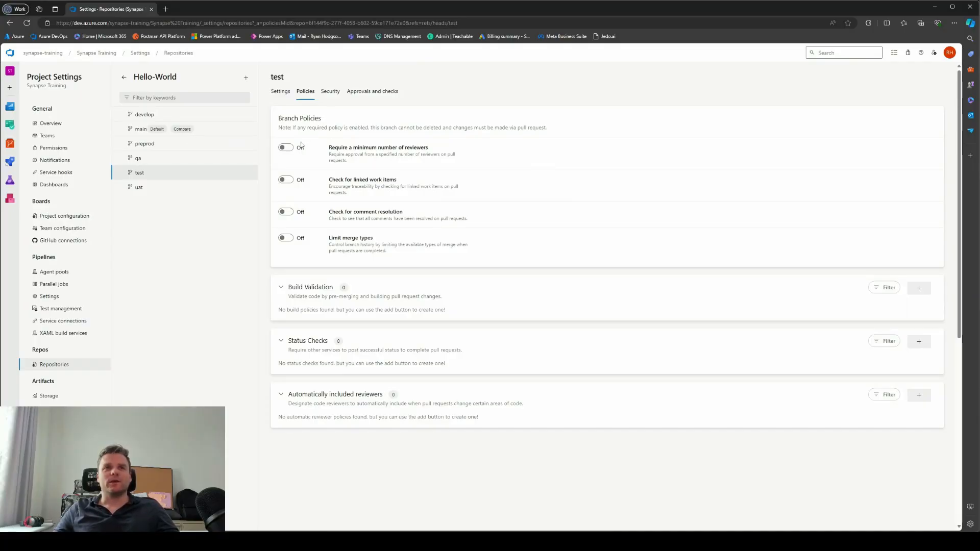
# Step: Require a minimum of 1 reviewer and comment resolution for pull requests into test
pyautogui.click(285, 149)
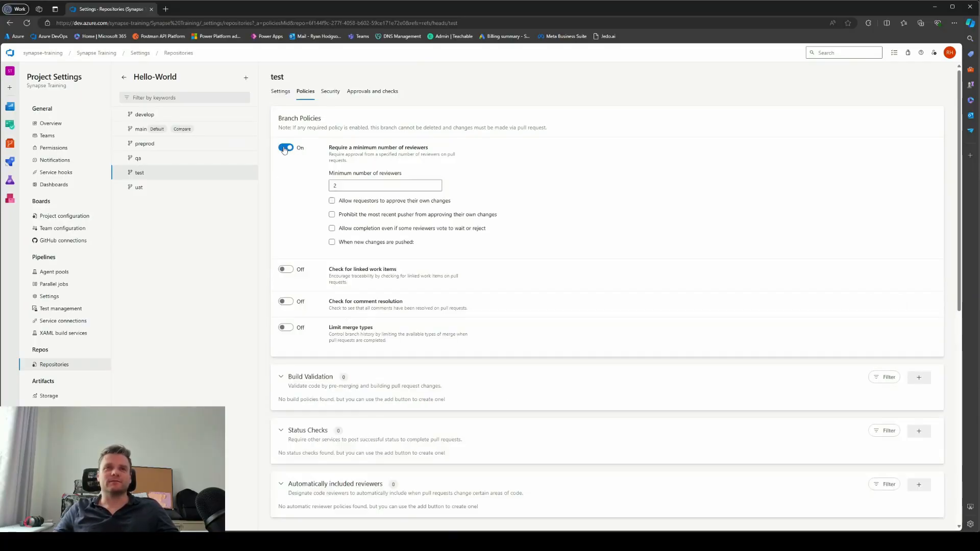
pyautogui.moveTo(343, 185); pyautogui.dragTo(322, 186)
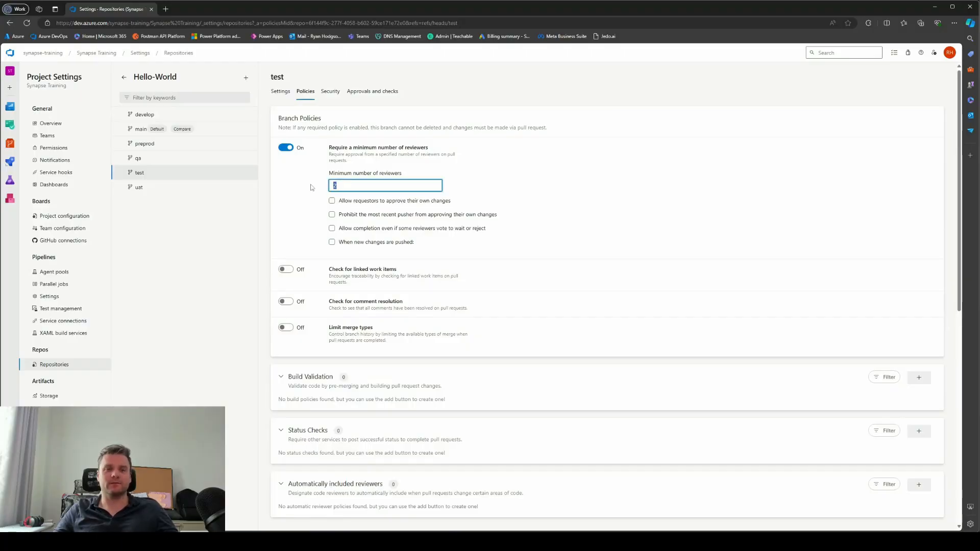
pyautogui.write('1')
pyautogui.click(299, 186)
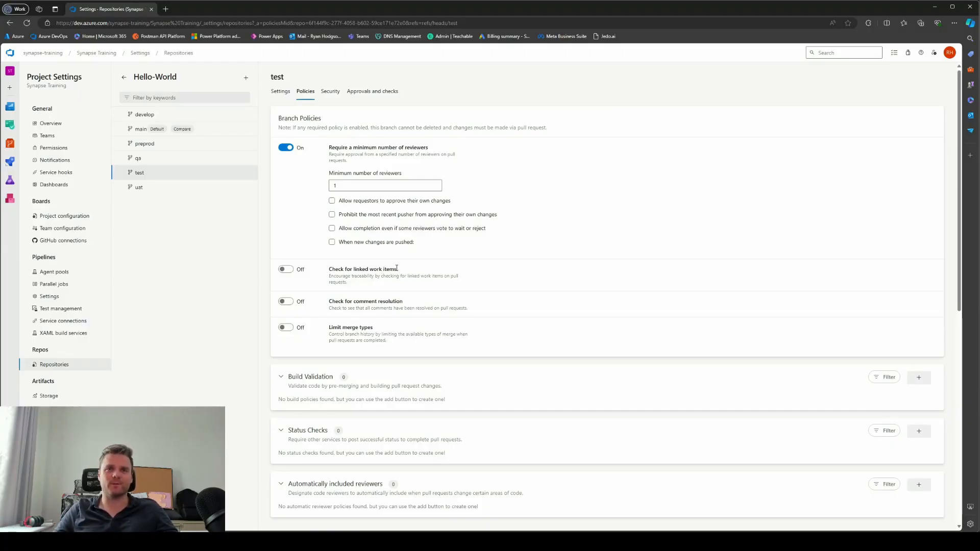
pyautogui.click(286, 301)
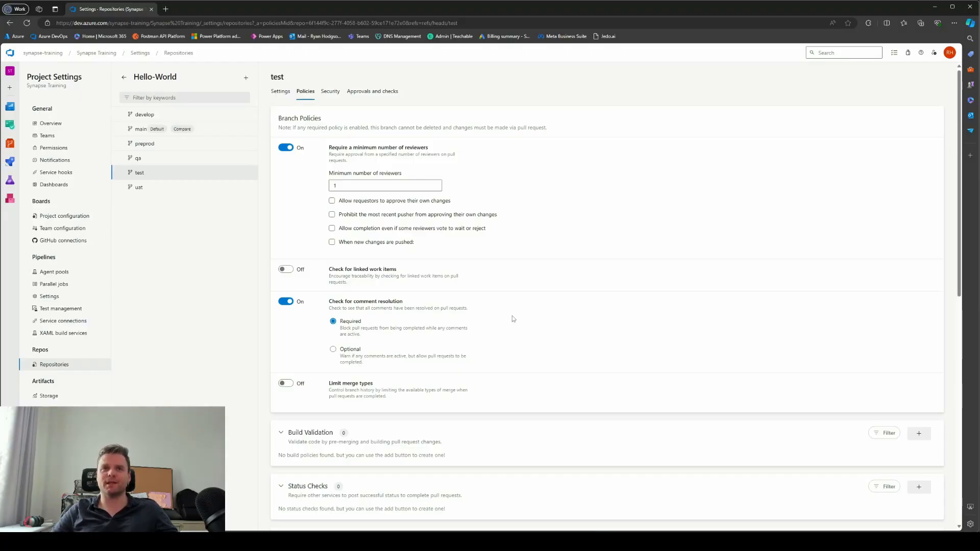
pyautogui.scroll(-2, 528, 314)
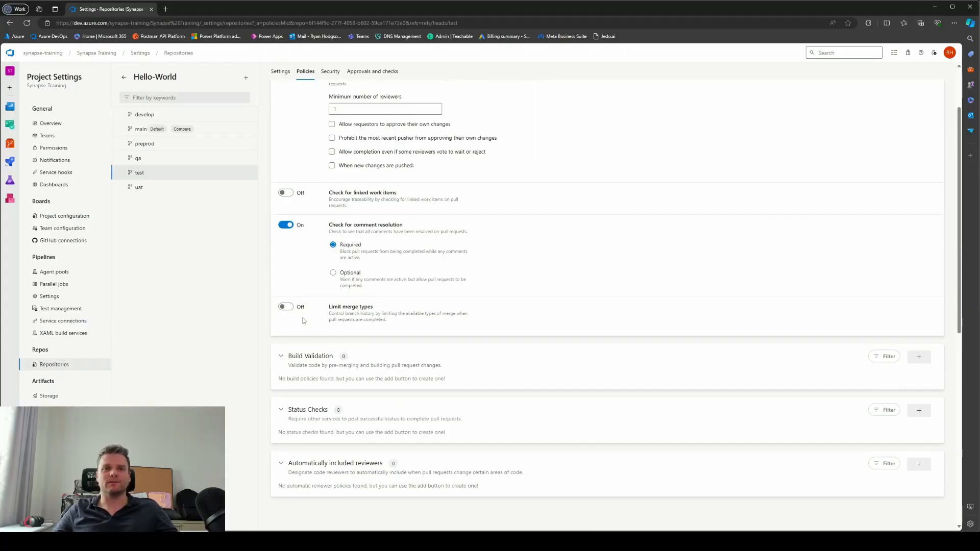
pyautogui.click(286, 307)
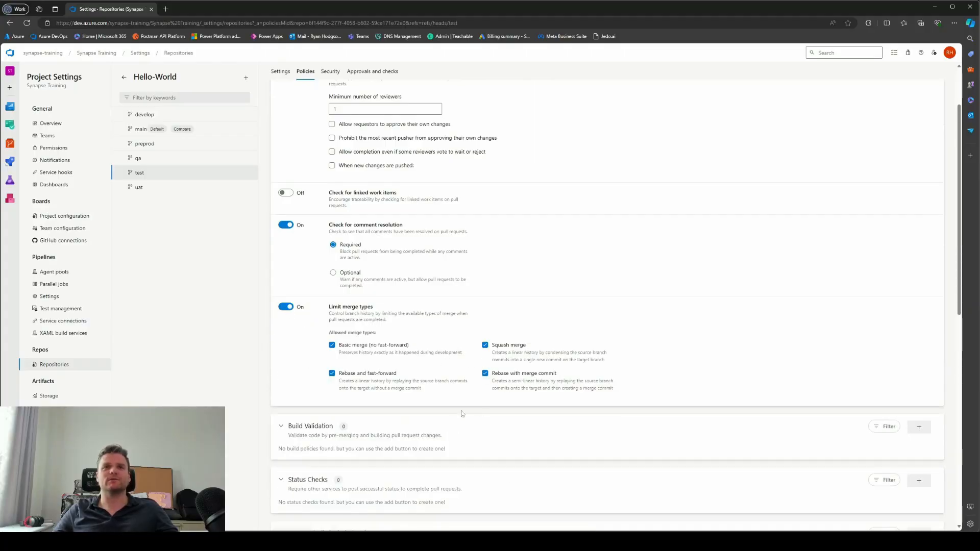
pyautogui.click(285, 307)
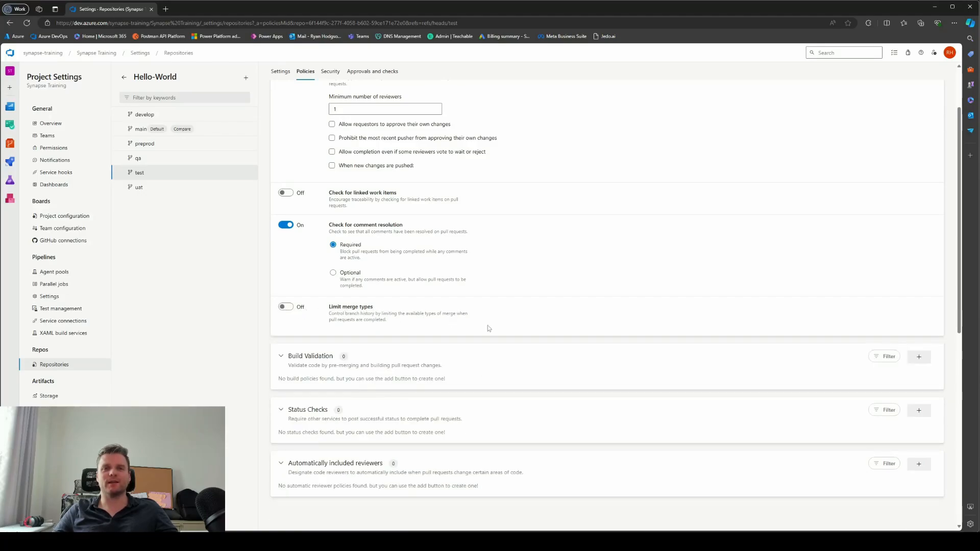
pyautogui.scroll(1, 505, 327)
pyautogui.scroll(-1, 505, 326)
pyautogui.scroll(-1, 507, 324)
pyautogui.scroll(1, 502, 317)
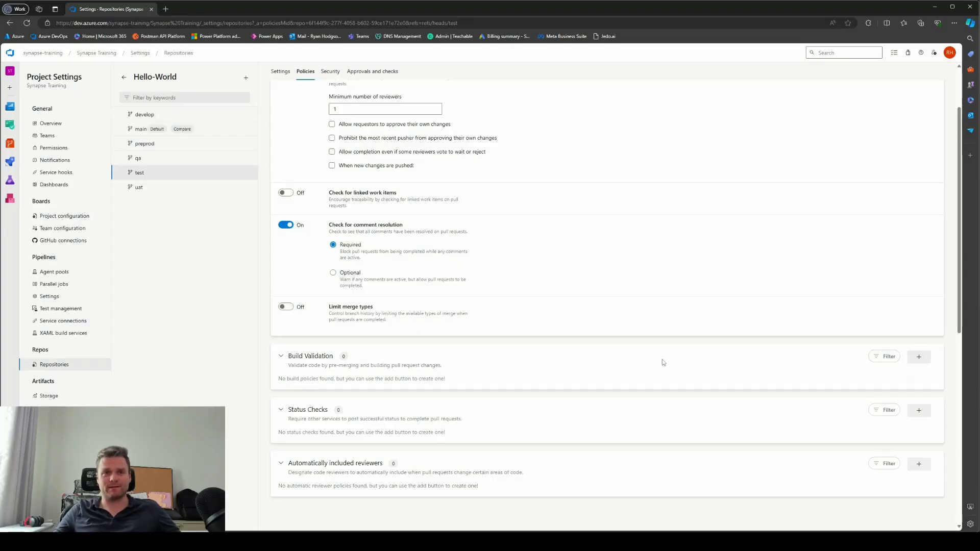
# Step: Draft a manual-trigger build validation with pipeline-autoseed, then discard it without saving
pyautogui.click(918, 356)
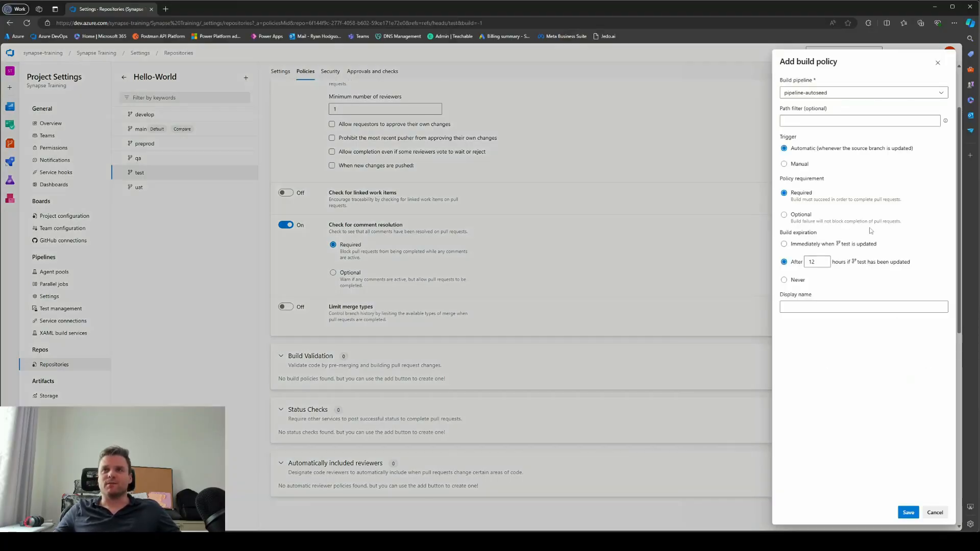
pyautogui.click(828, 95)
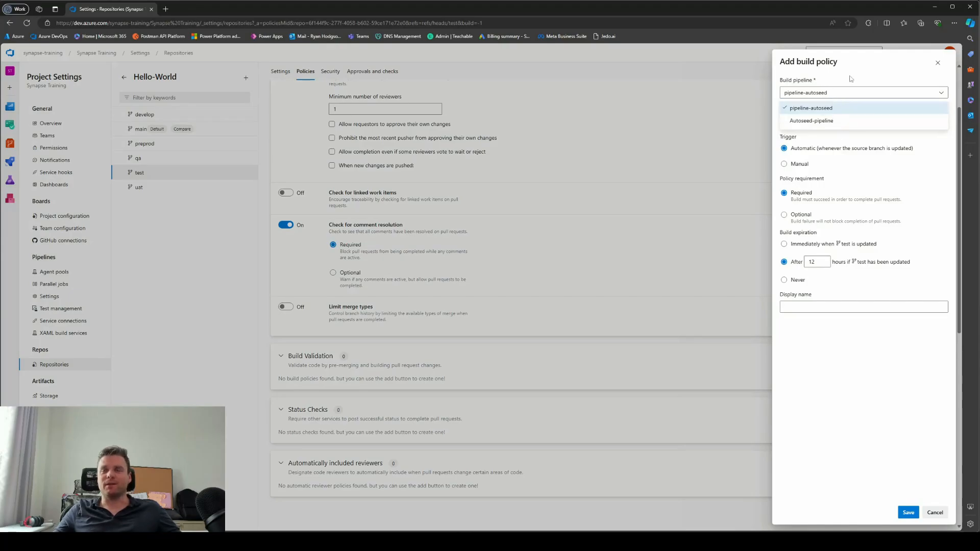
pyautogui.click(859, 107)
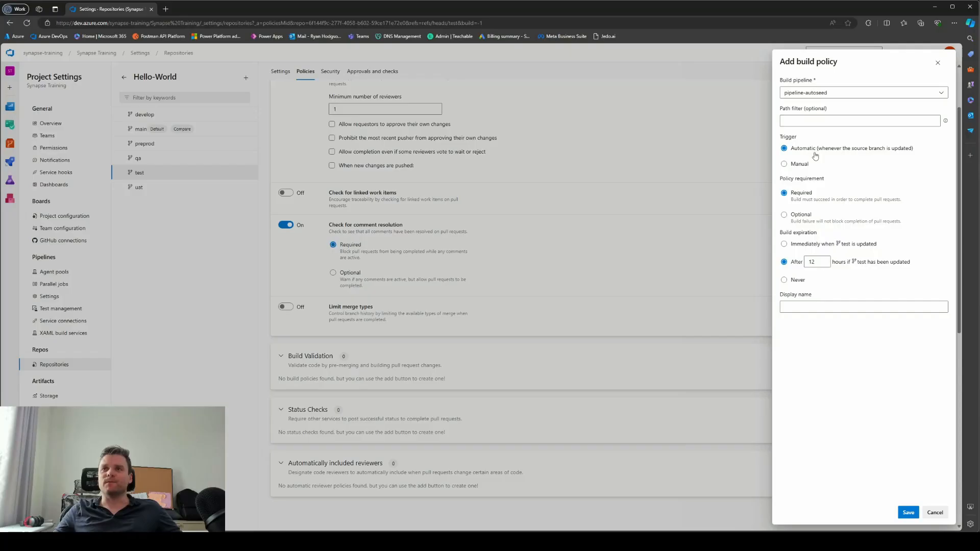
pyautogui.click(795, 165)
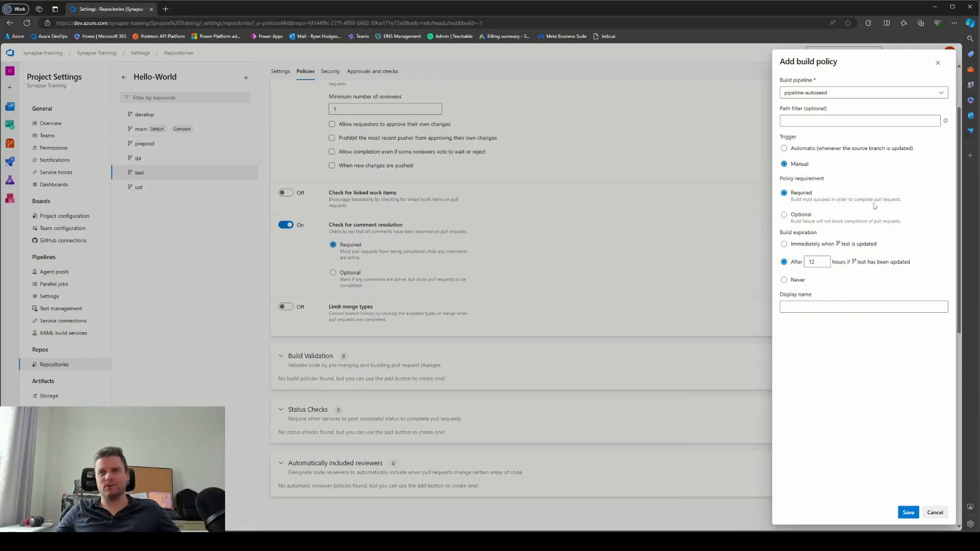
pyautogui.click(937, 63)
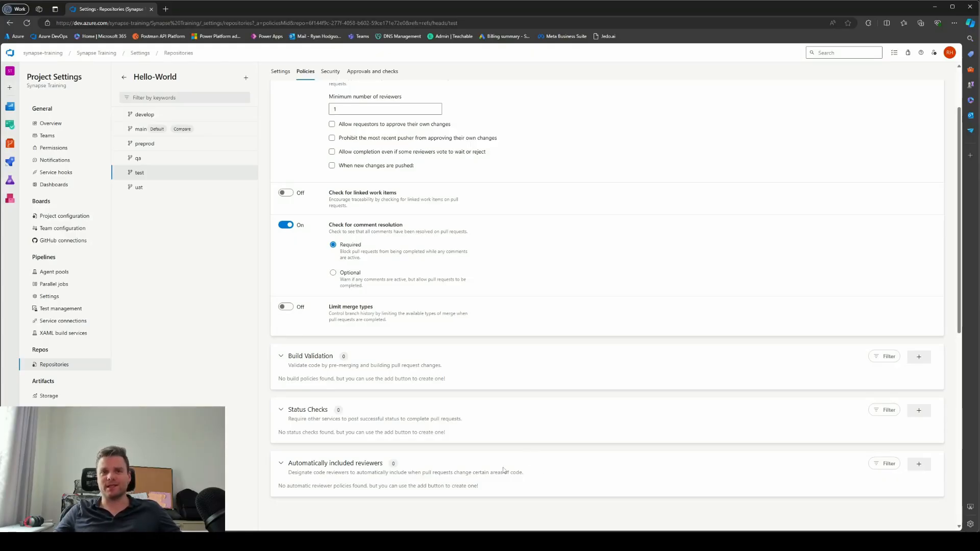
# Step: Start an automatically included reviewer policy, then cancel it without saving
pyautogui.click(919, 464)
pyautogui.click(830, 93)
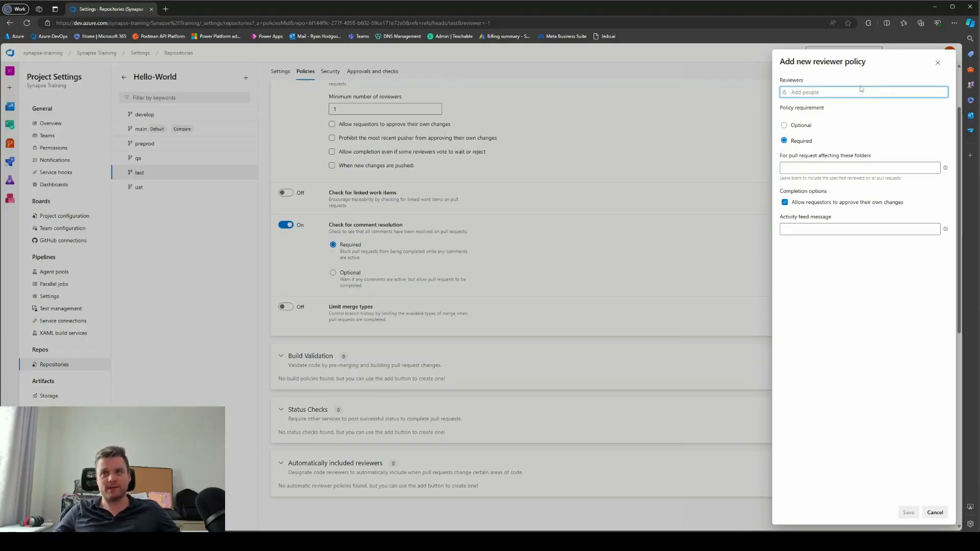
pyautogui.click(937, 63)
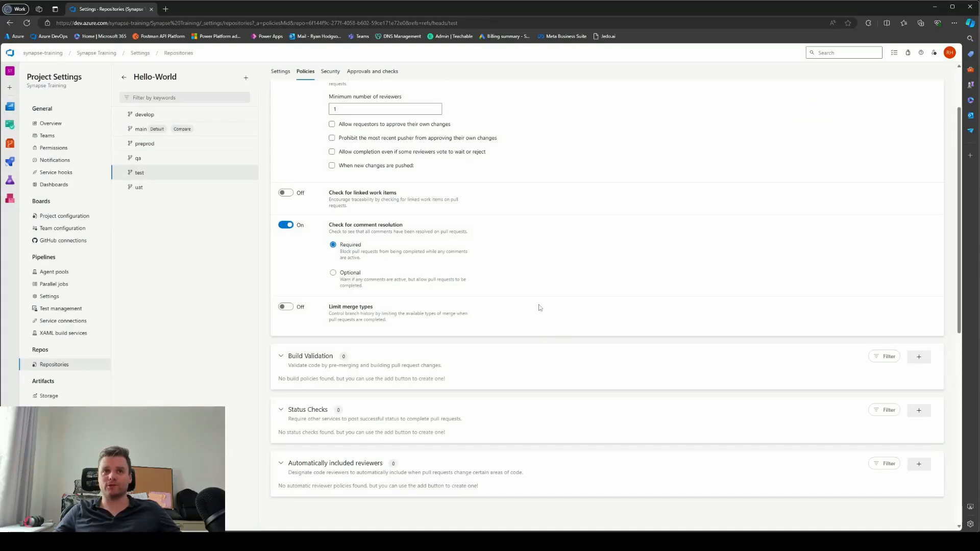
# Step: Go back to Hello-World's branch list using the browser's Back history
pyautogui.scroll(2, 520, 382)
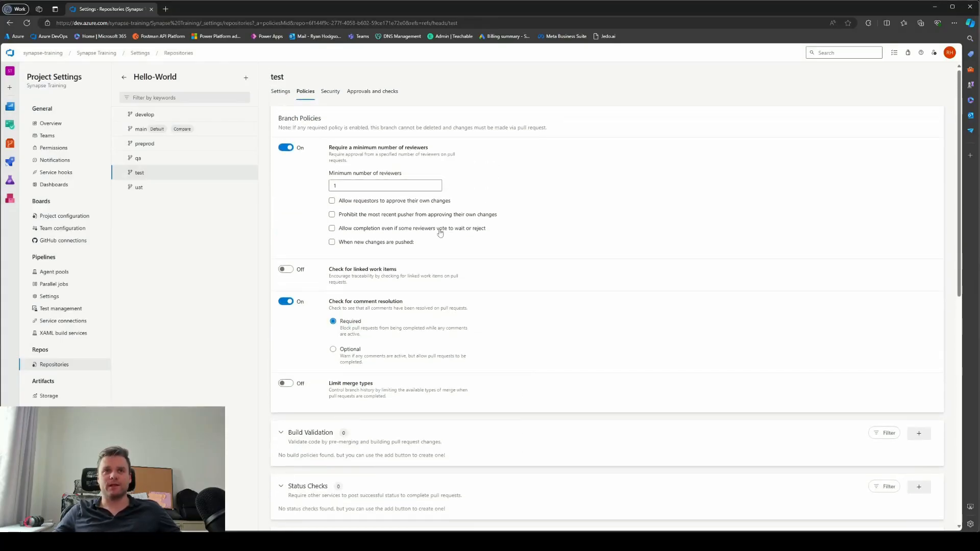
pyautogui.scroll(-5, 586, 307)
pyautogui.scroll(5, 592, 325)
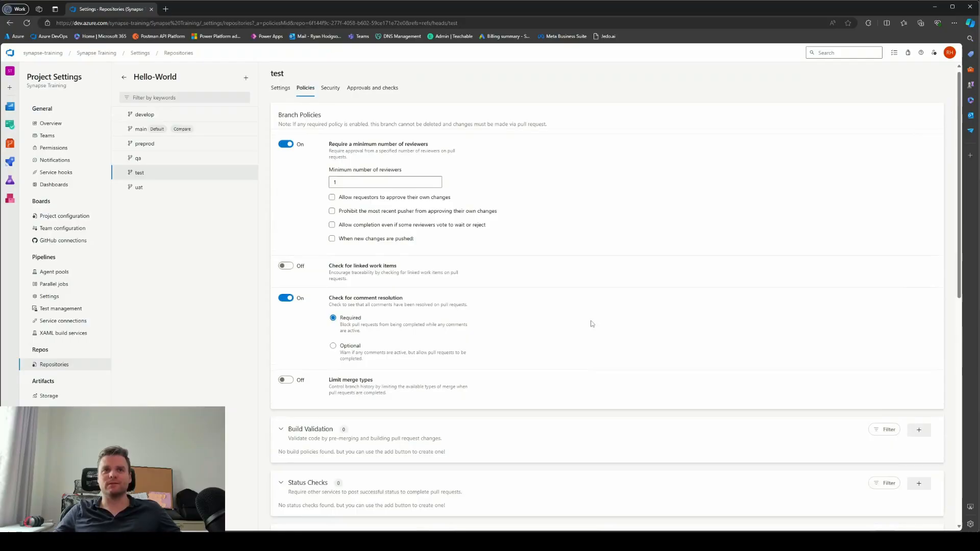
pyautogui.rightClick(10, 22)
pyautogui.click(35, 37)
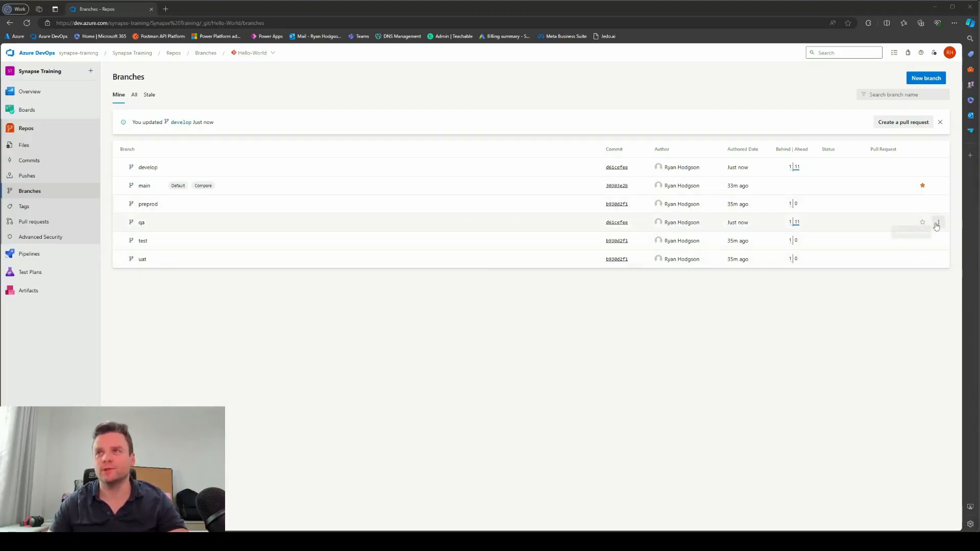
# Step: Delete the qa branch, leaving develop, main, preprod, test and uat
pyautogui.click(937, 224)
pyautogui.click(901, 265)
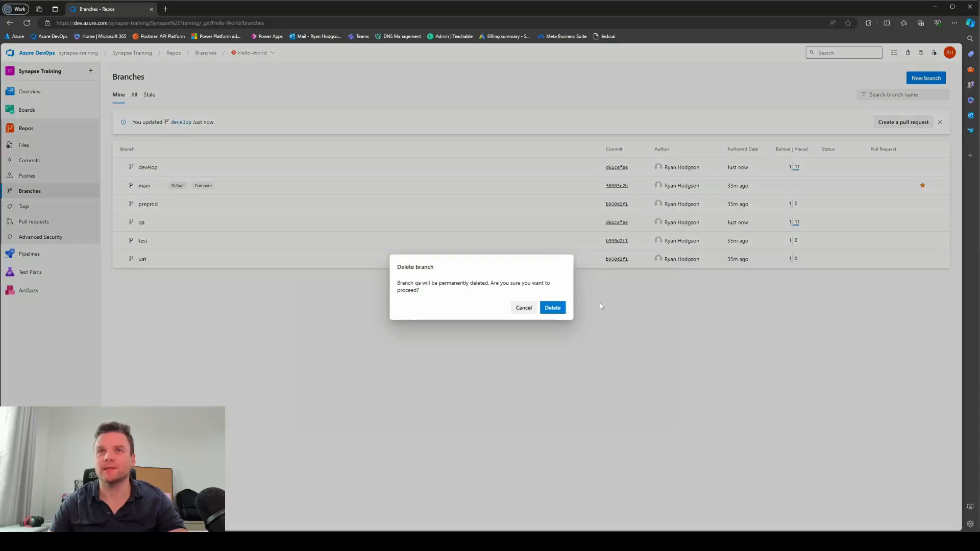
pyautogui.click(553, 308)
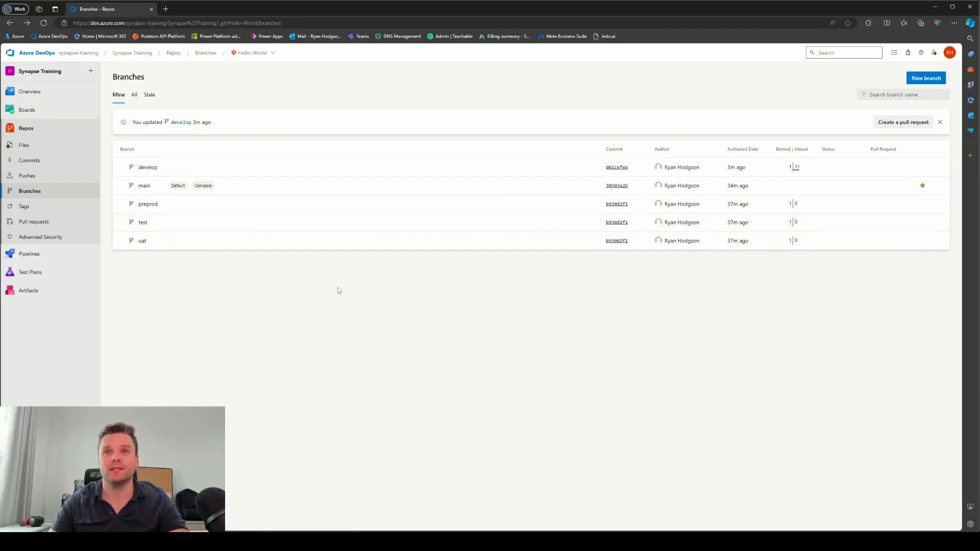
pyautogui.click(938, 222)
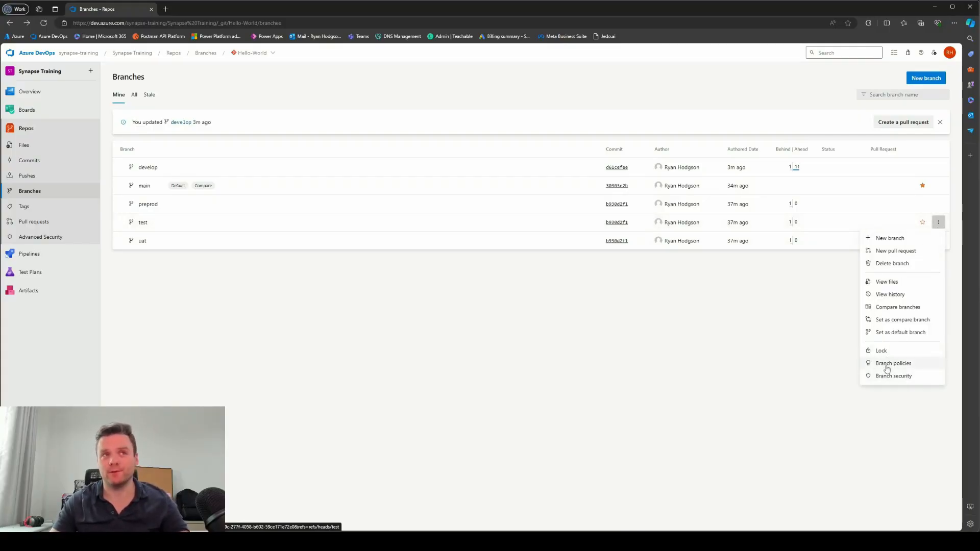
pyautogui.click(314, 295)
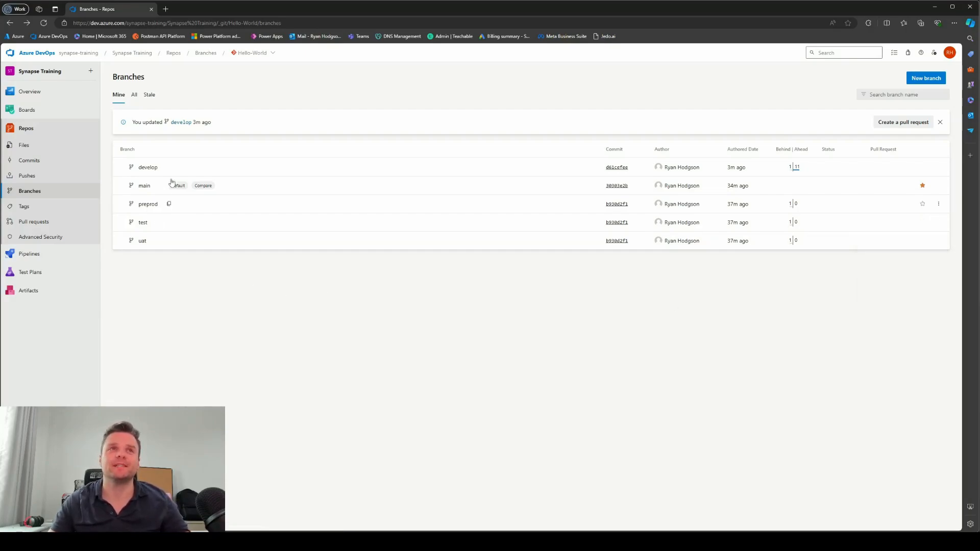
# Step: Open Common/Template/template-branch-validation.yml on develop and widen the file tree pane
pyautogui.click(148, 168)
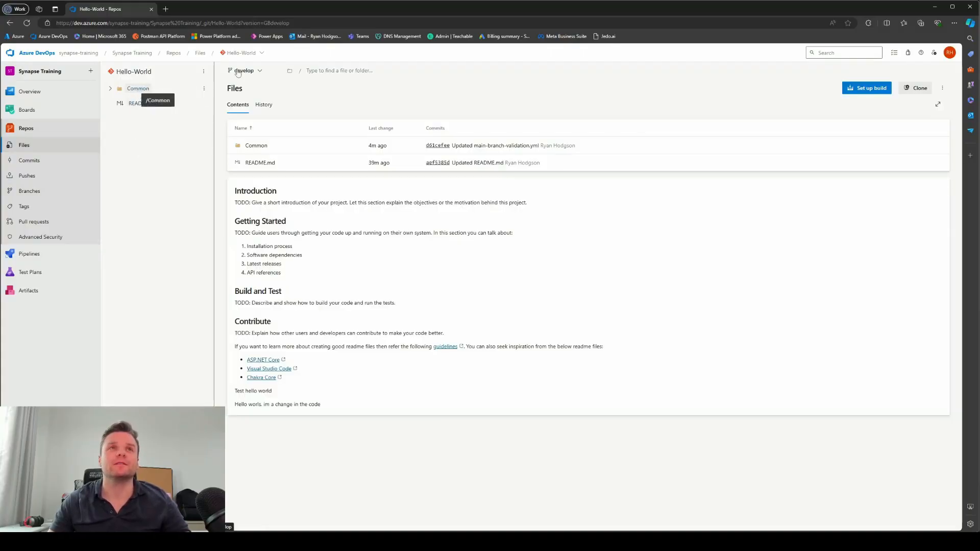
pyautogui.click(110, 90)
pyautogui.click(116, 103)
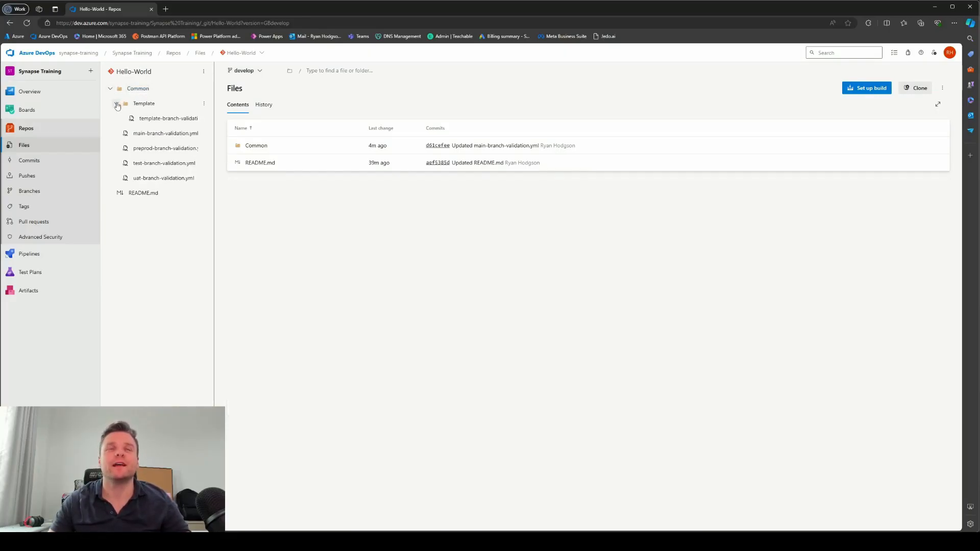
pyautogui.click(158, 118)
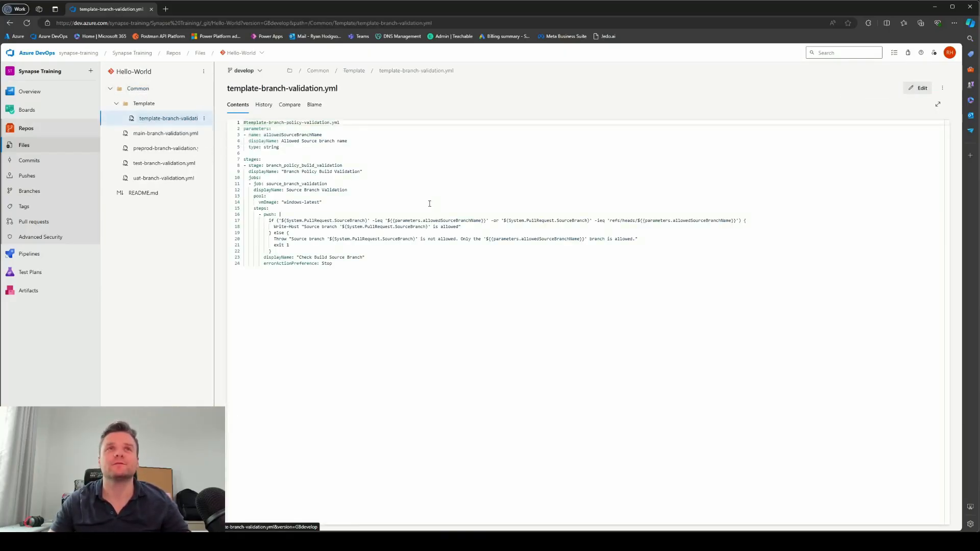
pyautogui.click(459, 283)
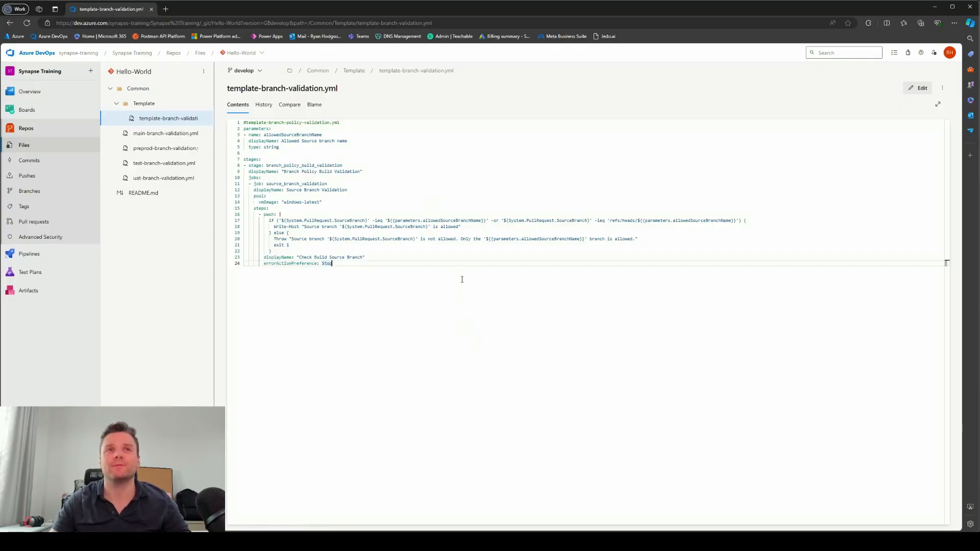
pyautogui.moveTo(214, 157); pyautogui.dragTo(235, 157)
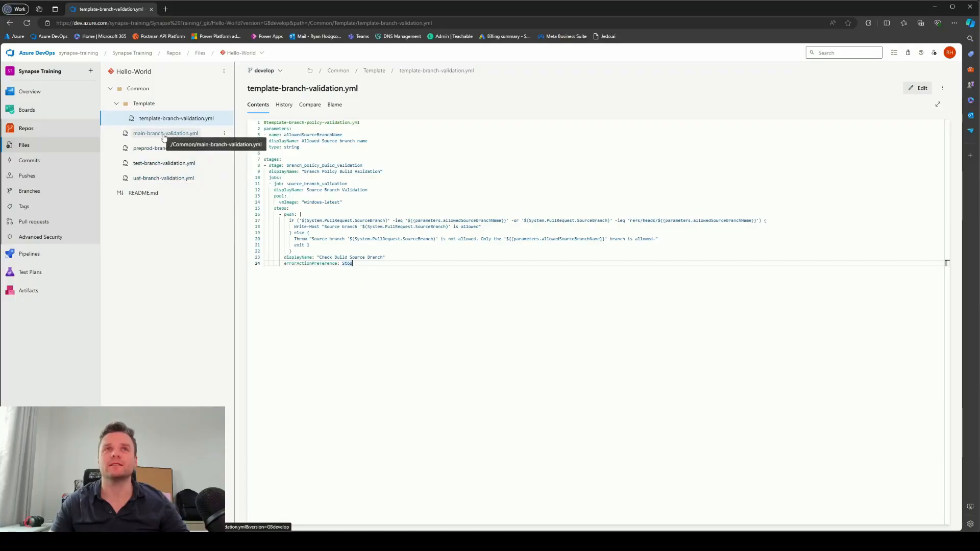
# Step: Review test-branch-validation.yml on develop, then go to the Pipelines page
pyautogui.click(152, 165)
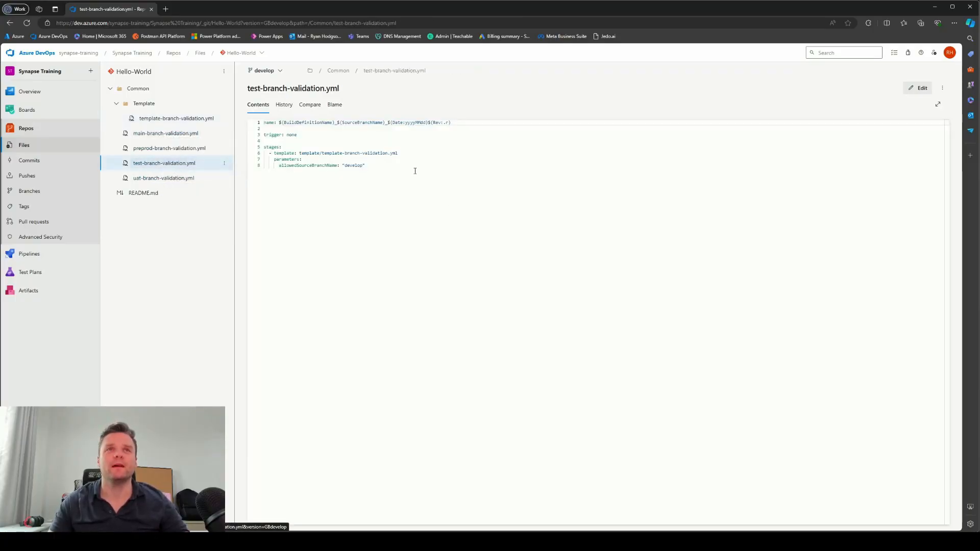
pyautogui.click(372, 174)
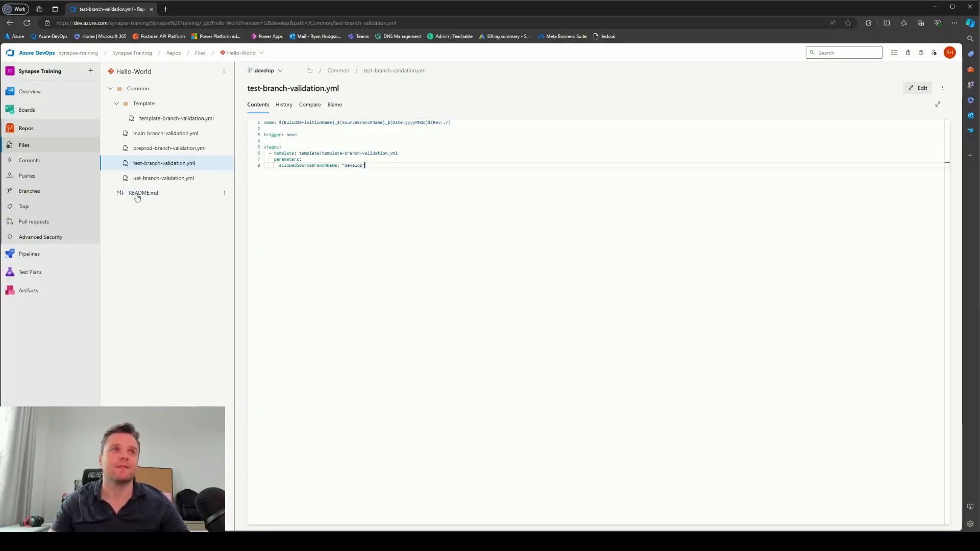
pyautogui.click(38, 259)
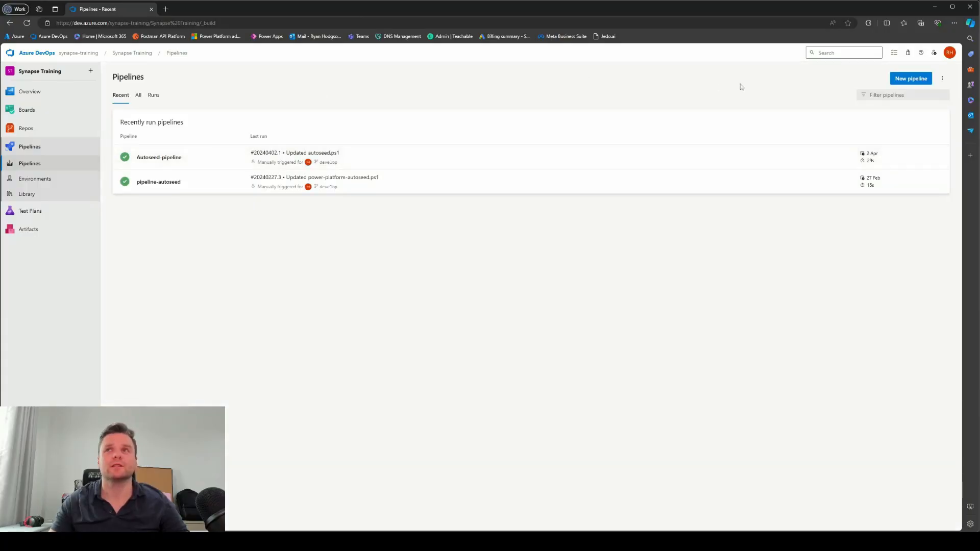
# Step: Start a new pipeline from an existing YAML file in the Hello-World Azure Repos Git repo
pyautogui.click(904, 79)
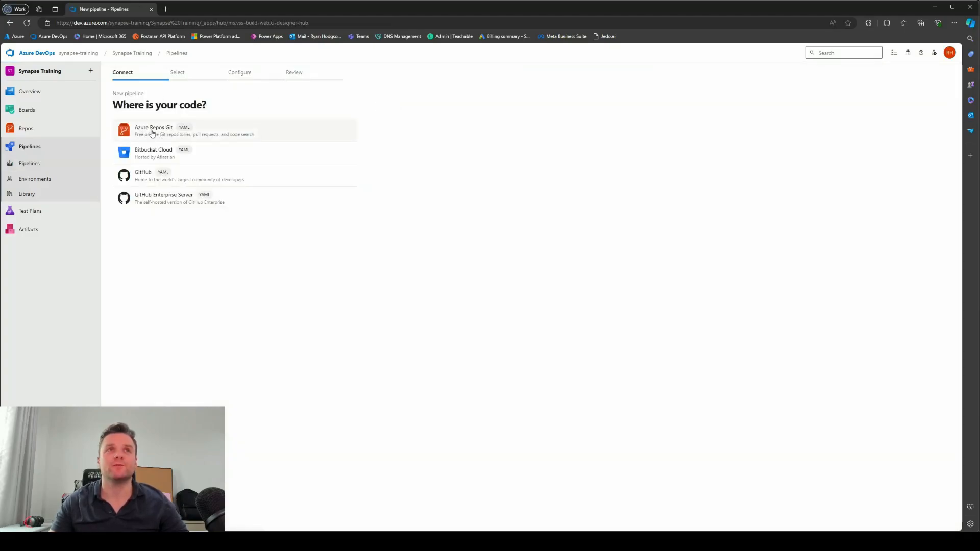
pyautogui.click(152, 133)
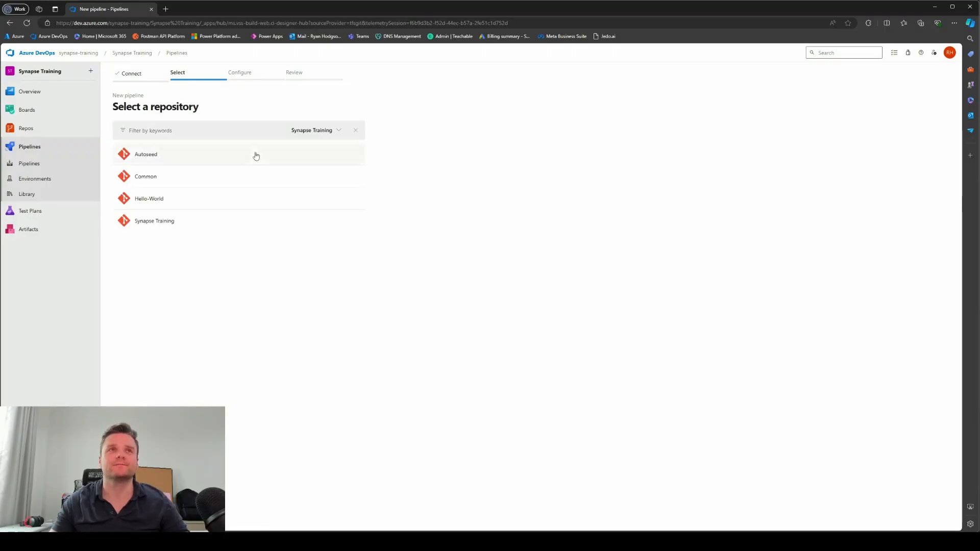
pyautogui.click(147, 203)
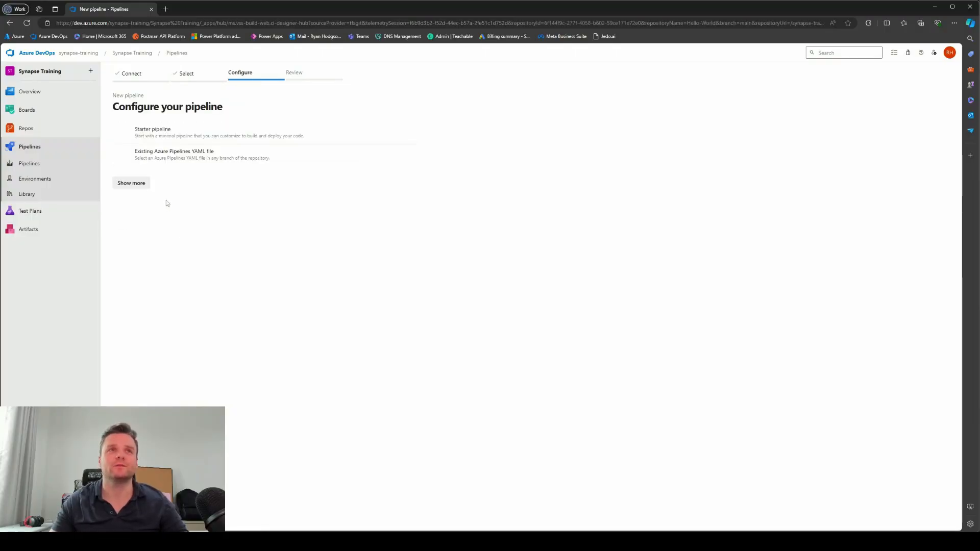
pyautogui.click(189, 159)
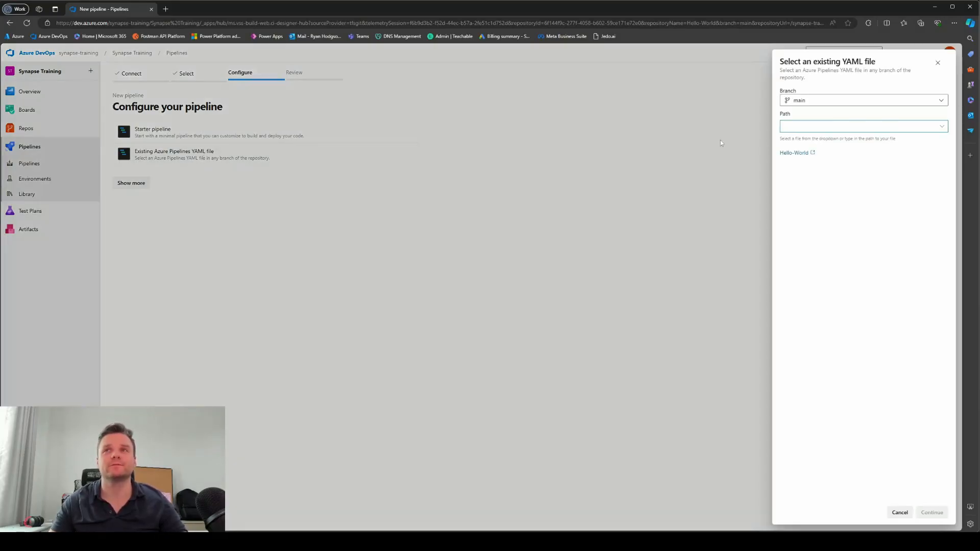
# Step: Use /Common/test-branch-validation.yml from develop and save the pipeline without running it
pyautogui.click(810, 102)
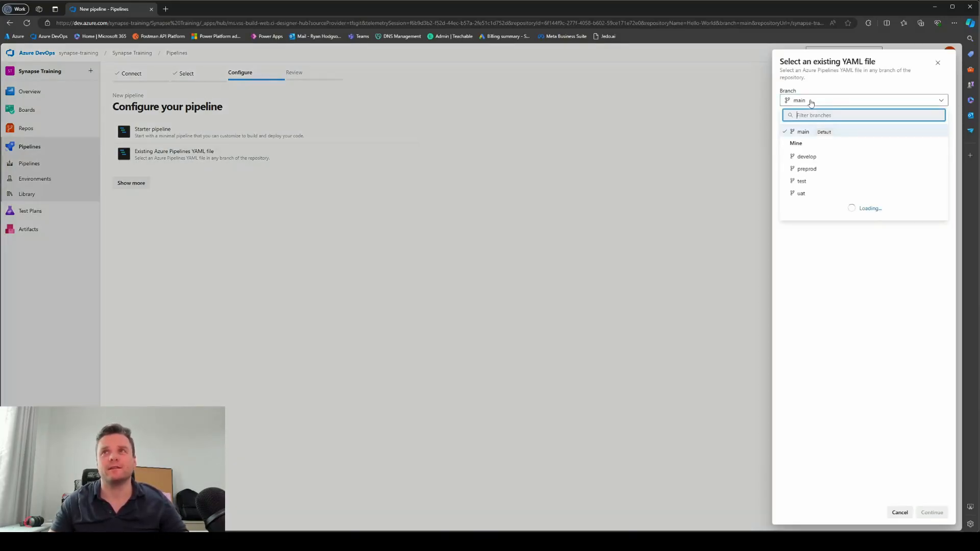
pyautogui.click(806, 157)
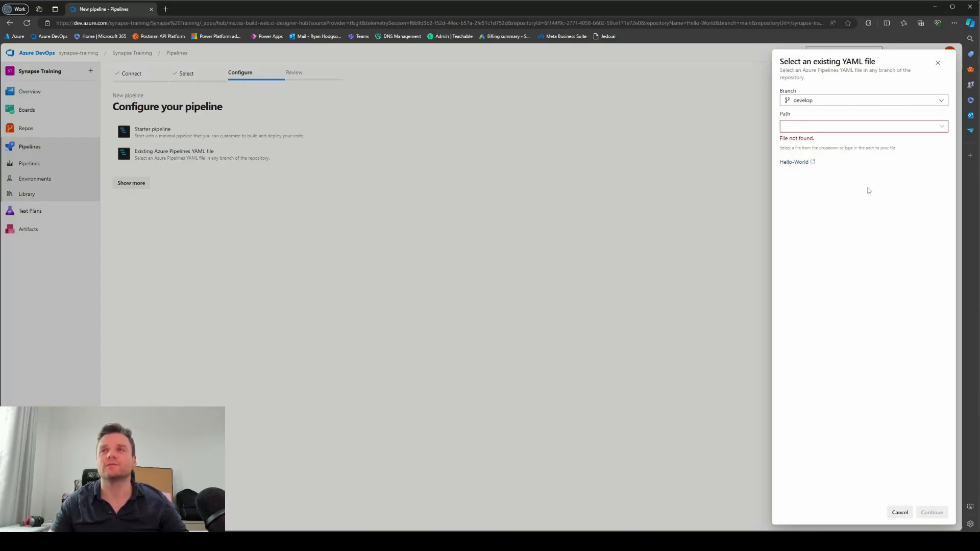
pyautogui.click(941, 126)
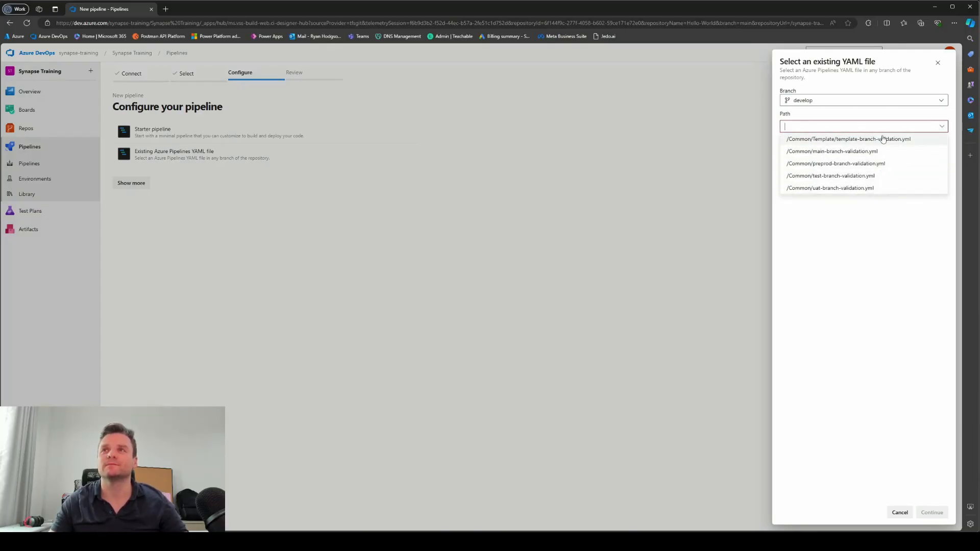
pyautogui.click(822, 177)
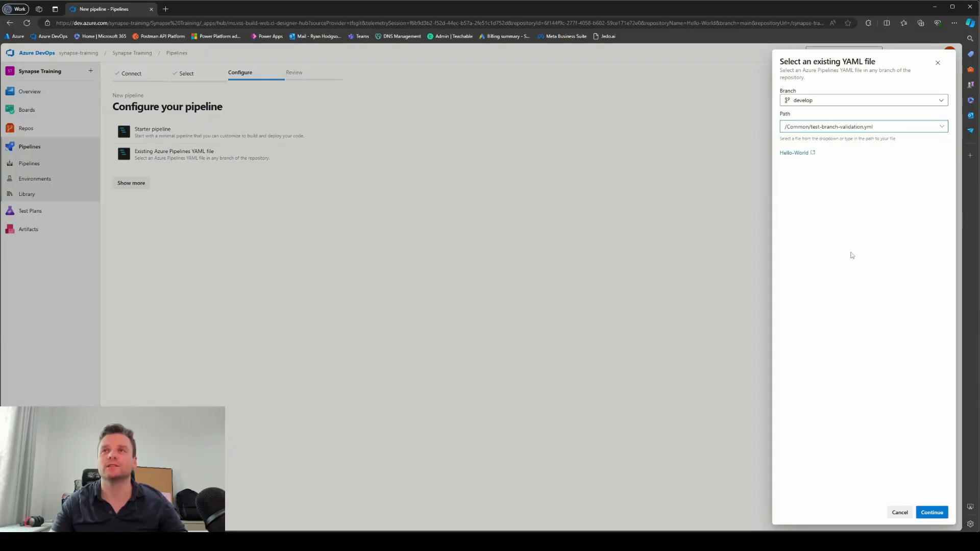
pyautogui.click(932, 512)
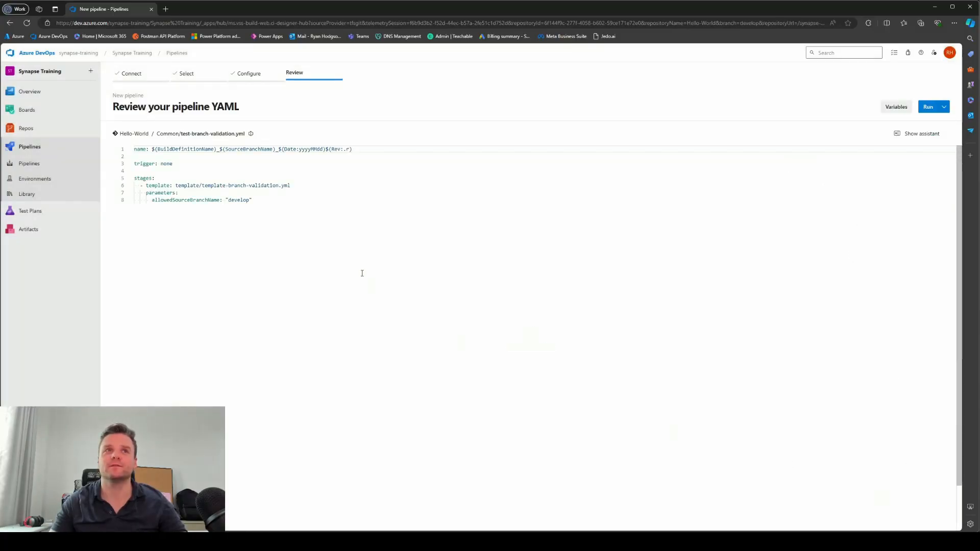
pyautogui.click(944, 107)
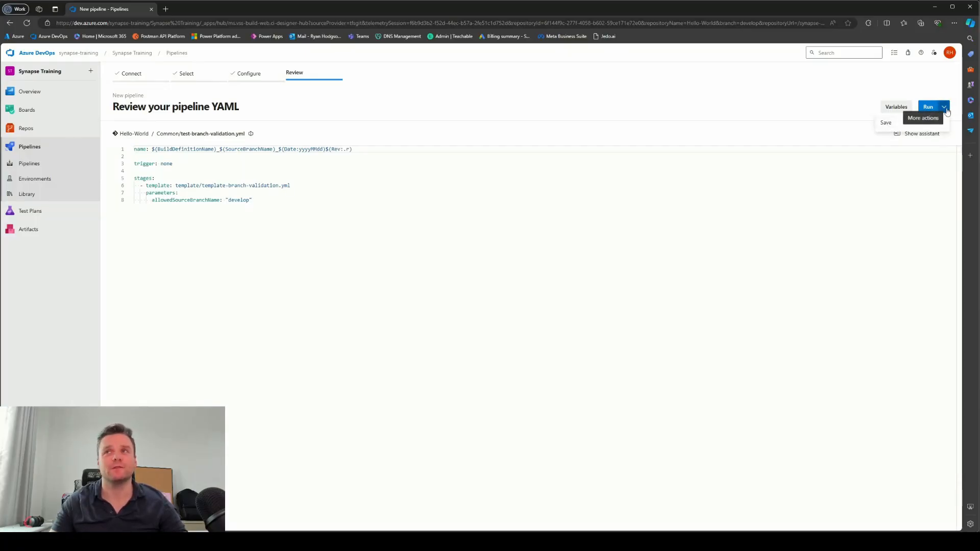
pyautogui.click(886, 123)
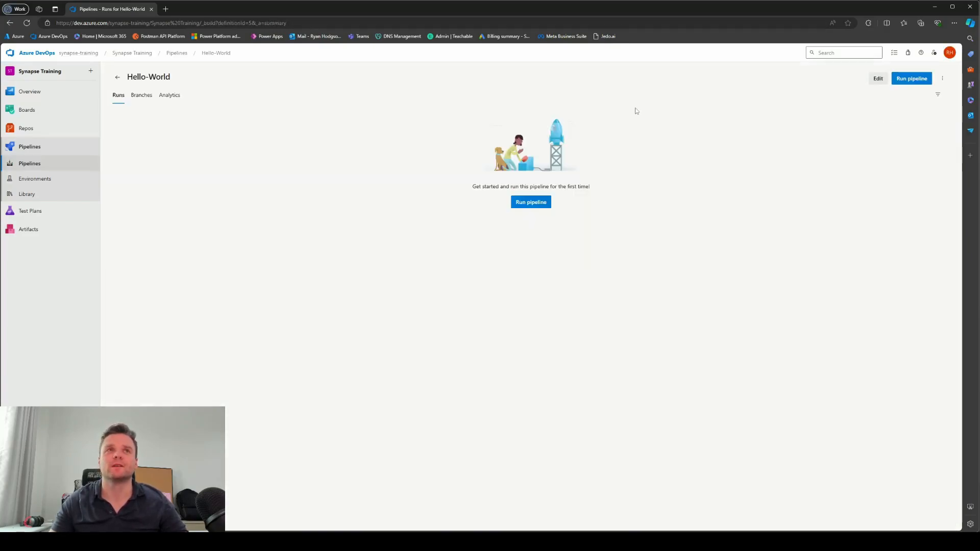
# Step: Rename the new pipeline to 'test-validation-pipeline' and go back to the pipelines list
pyautogui.click(942, 79)
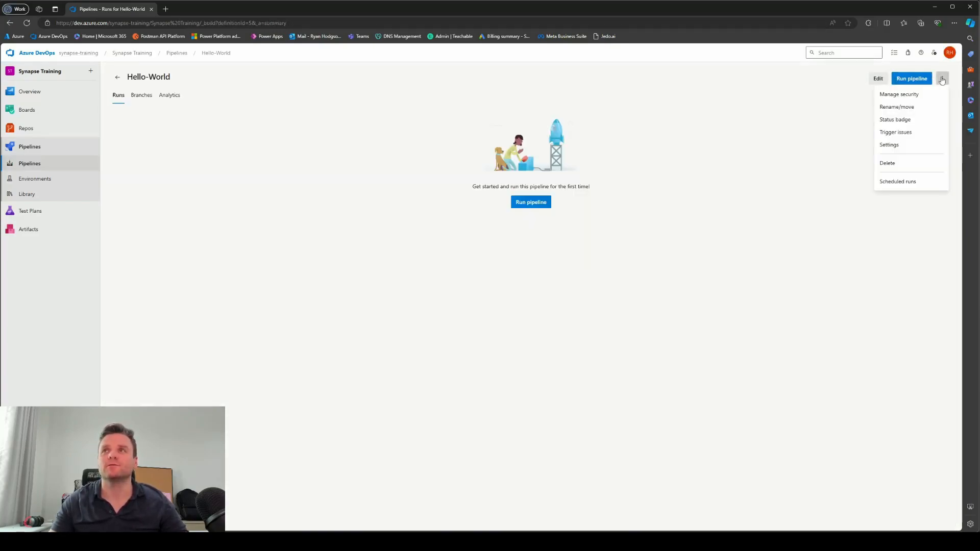
pyautogui.click(897, 110)
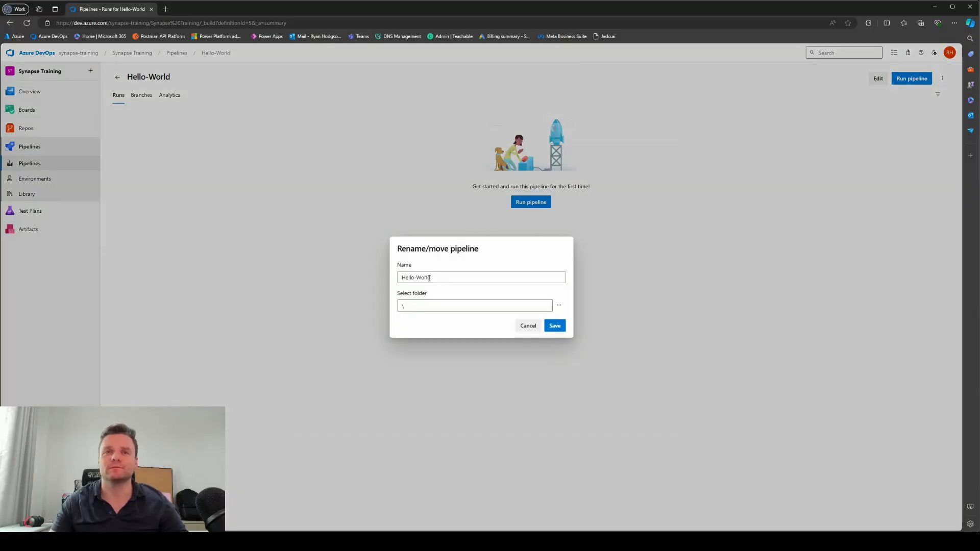
pyautogui.moveTo(428, 277); pyautogui.dragTo(378, 276)
pyautogui.write('test')
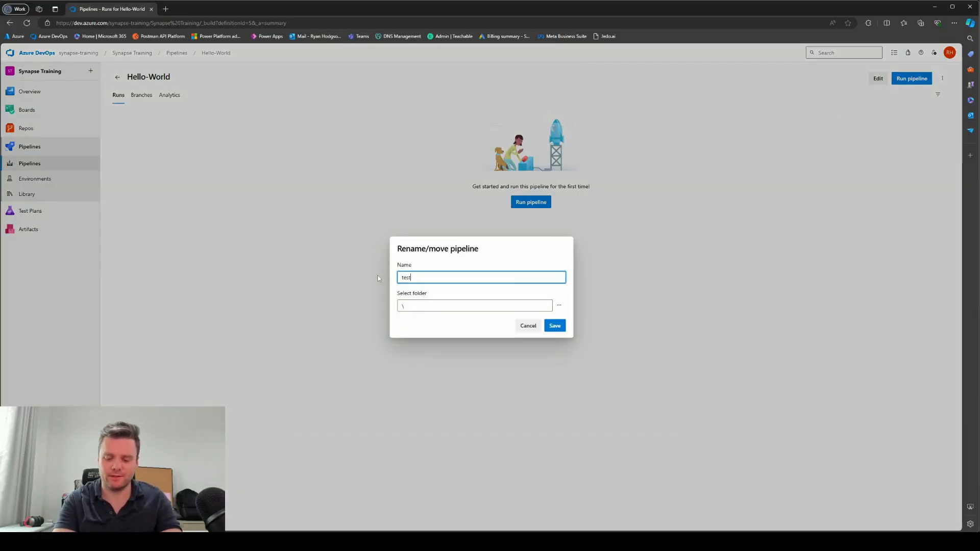
pyautogui.write('-validation-p')
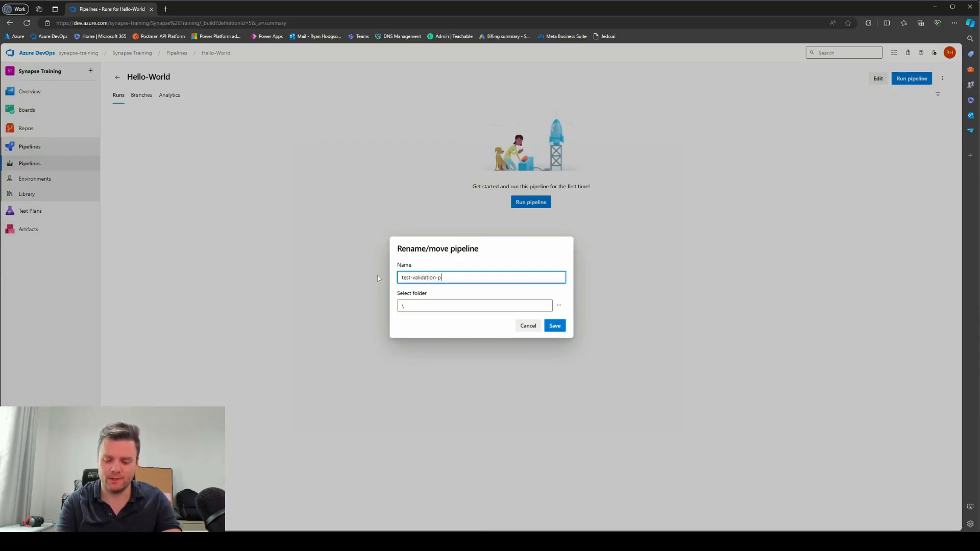
pyautogui.write('ipeline')
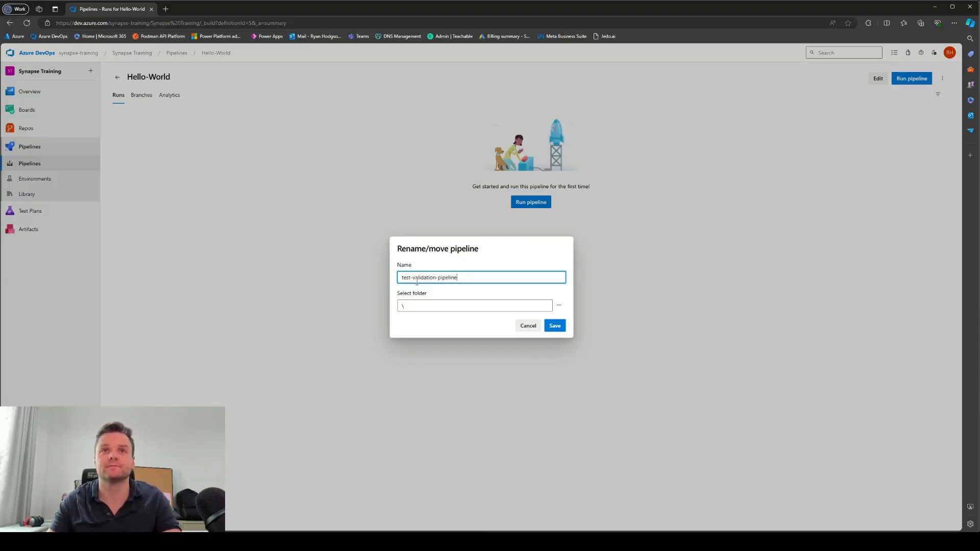
pyautogui.click(561, 329)
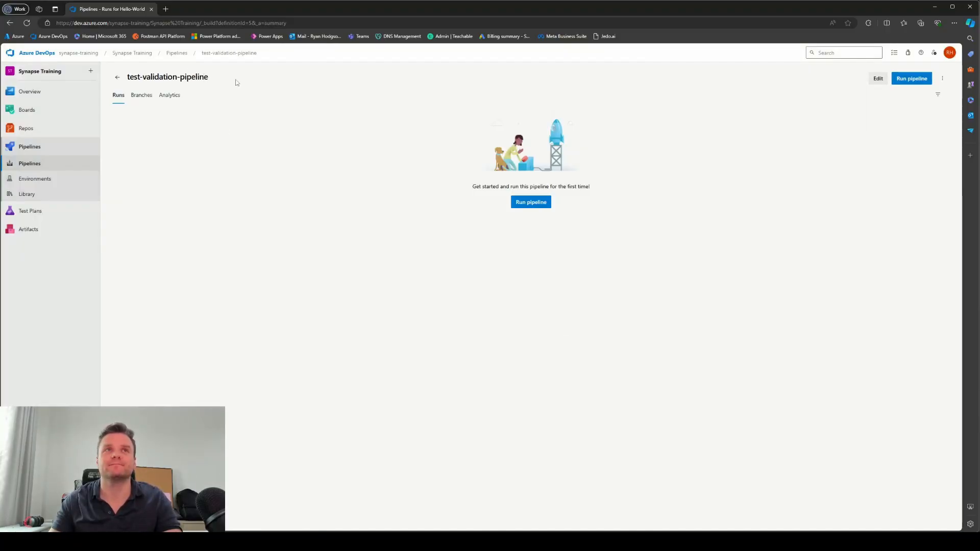
pyautogui.click(119, 77)
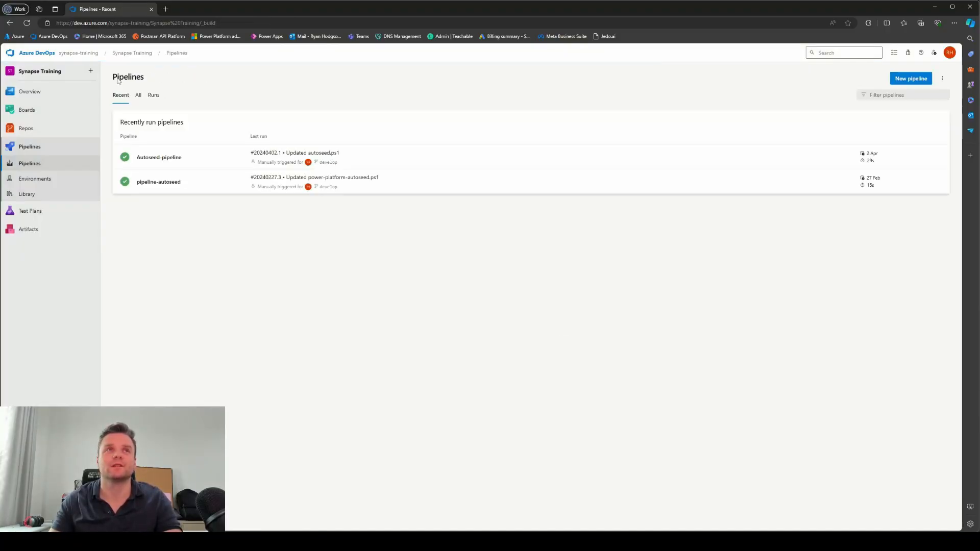
# Step: Review the full list of pipelines, then open the Hello-World repository files
pyautogui.click(137, 99)
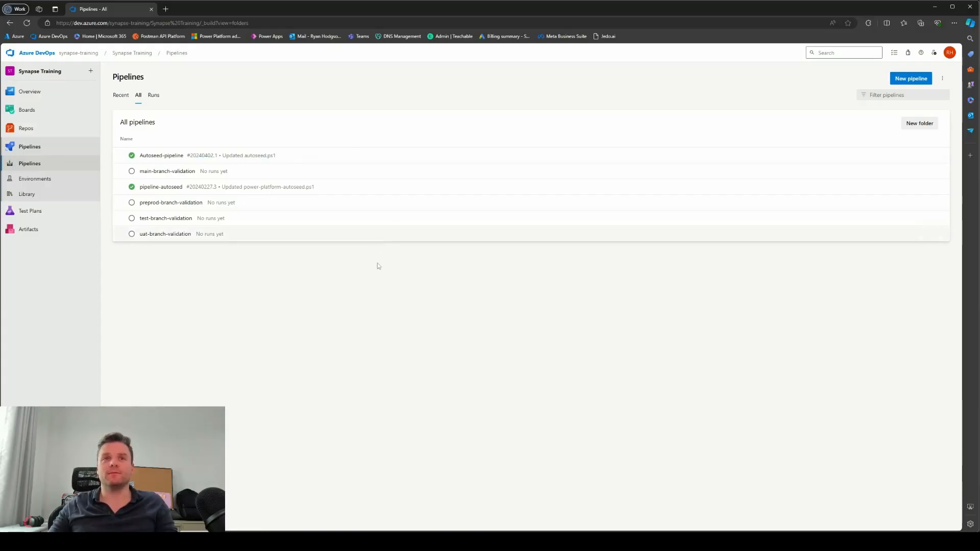
pyautogui.click(41, 130)
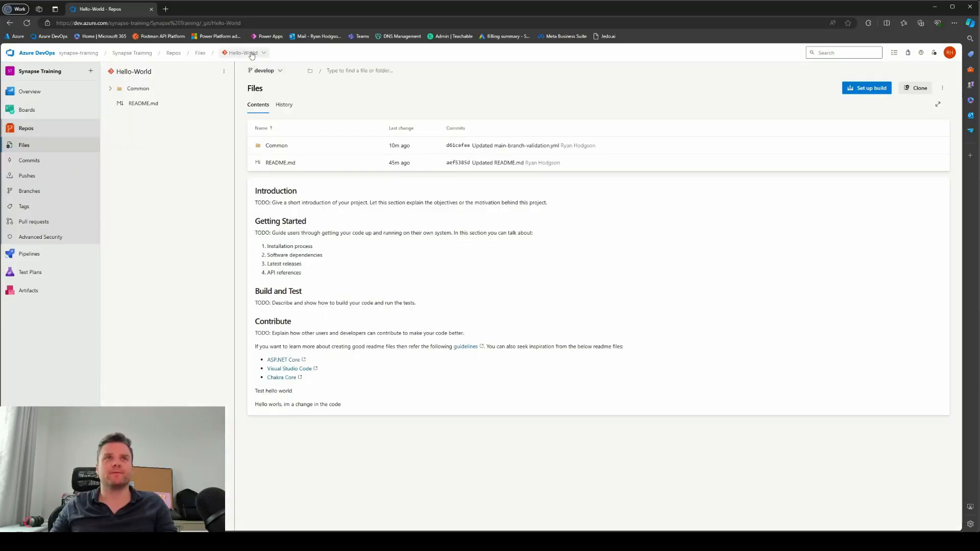
# Step: Open Hello-World's test branch policies and start a new Build Validation policy
pyautogui.click(244, 53)
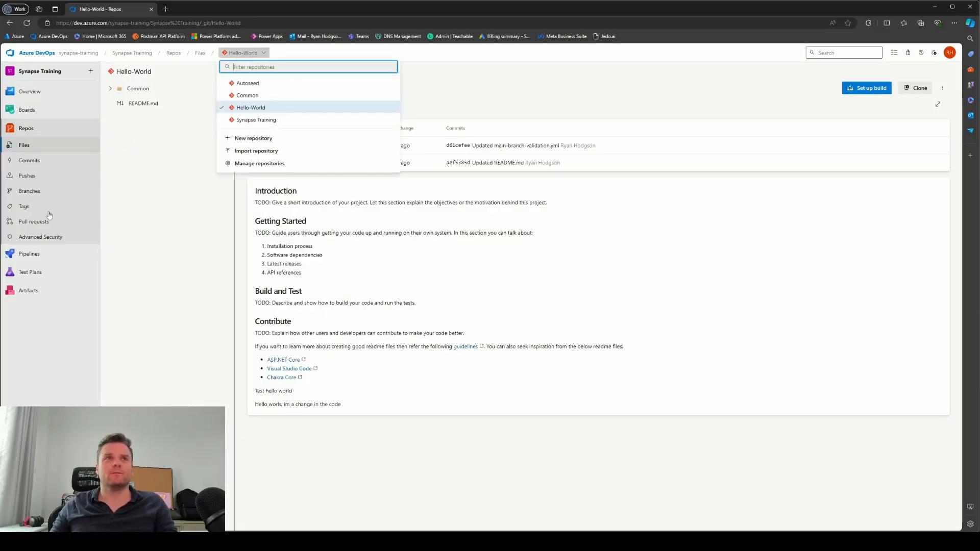
pyautogui.click(33, 192)
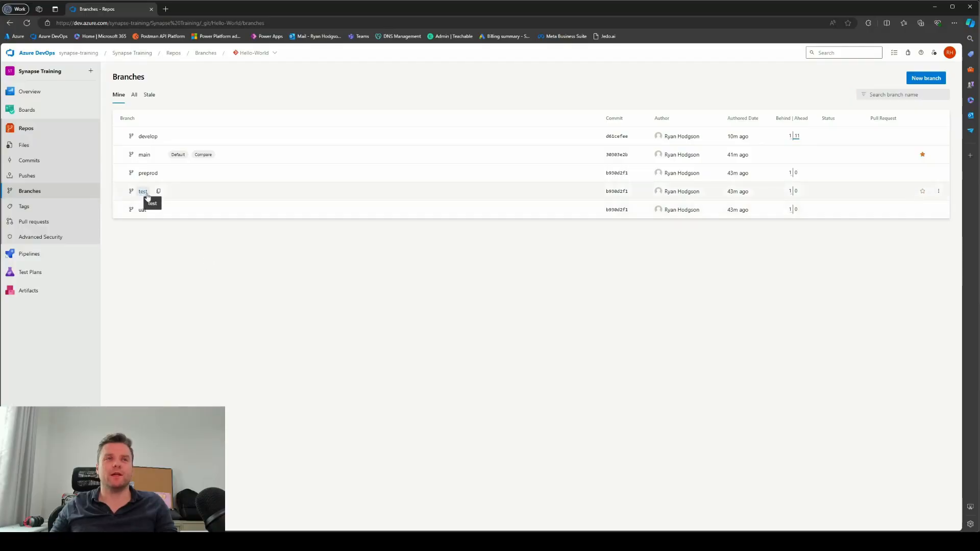
pyautogui.click(939, 192)
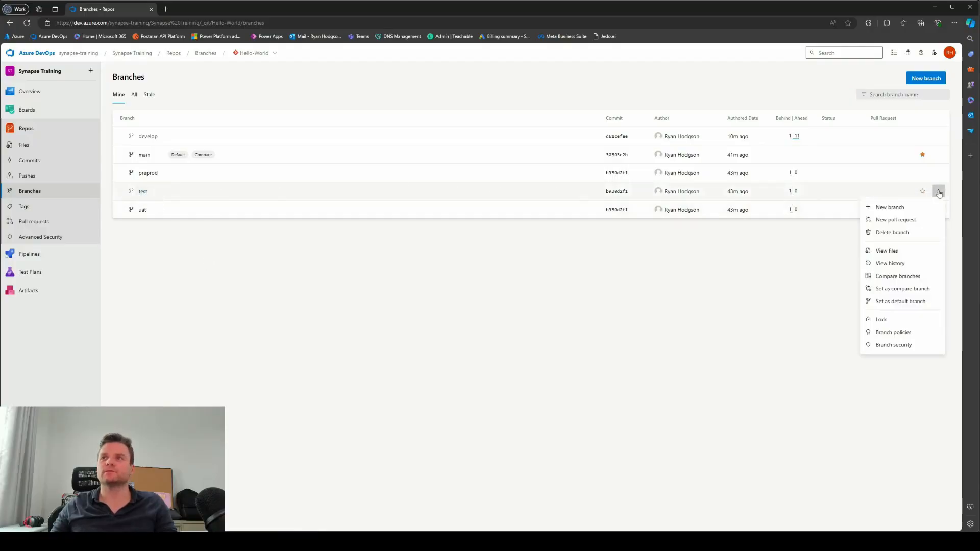
pyautogui.click(890, 333)
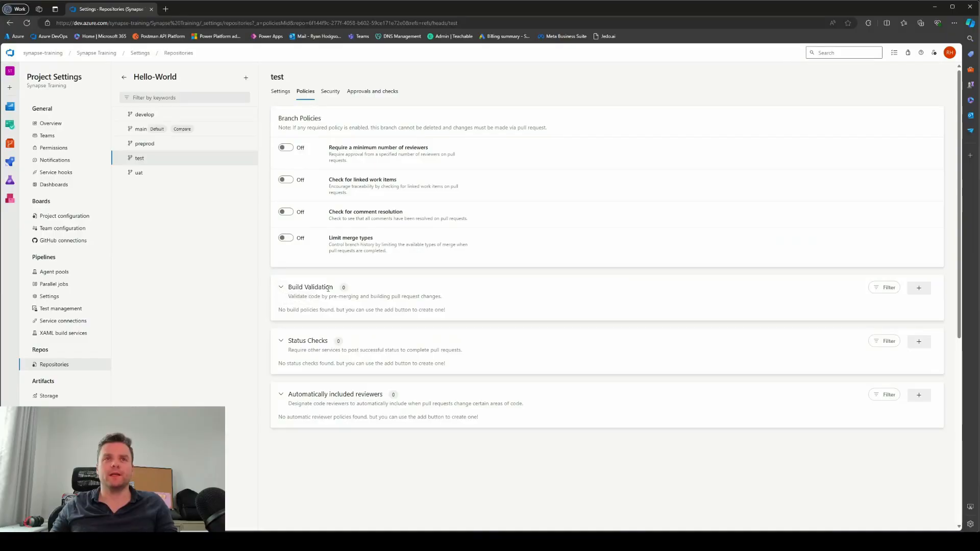
pyautogui.click(921, 288)
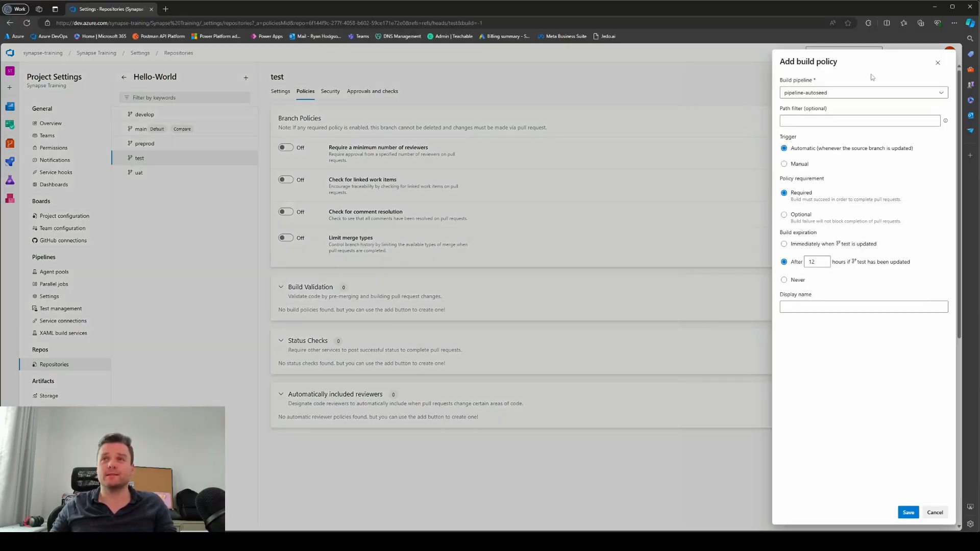
# Step: Save a build policy 'Test Build Validation' using test-branch-validation, expiring immediately when test updates
pyautogui.click(941, 95)
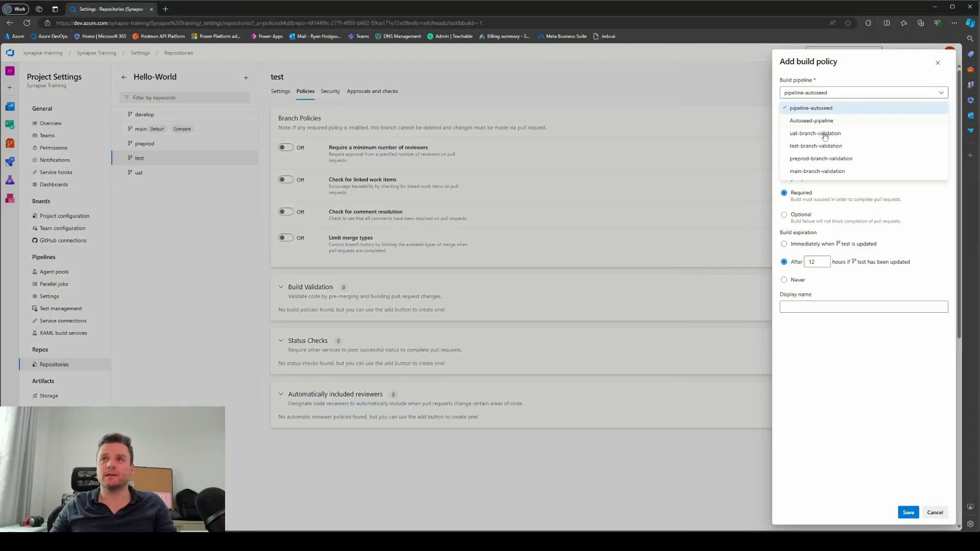
pyautogui.click(821, 149)
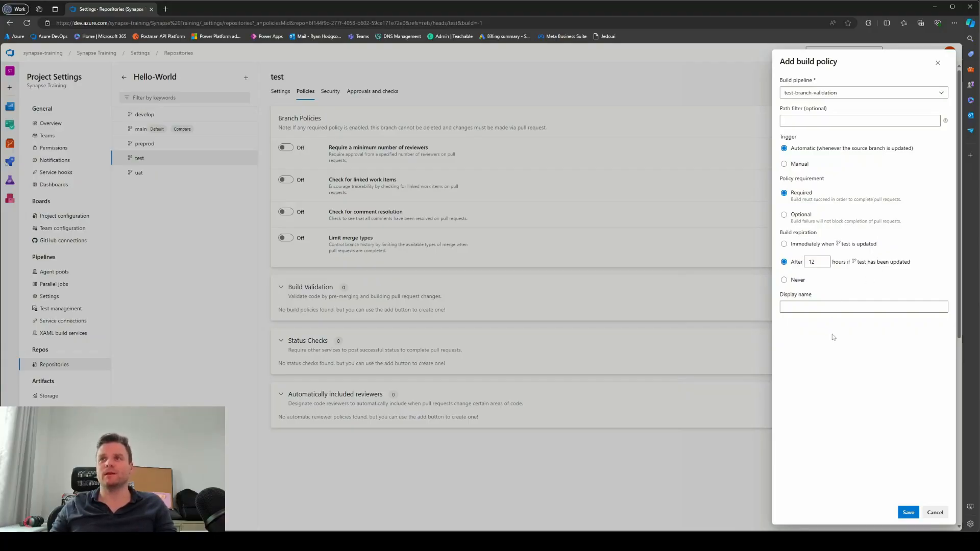
pyautogui.click(784, 245)
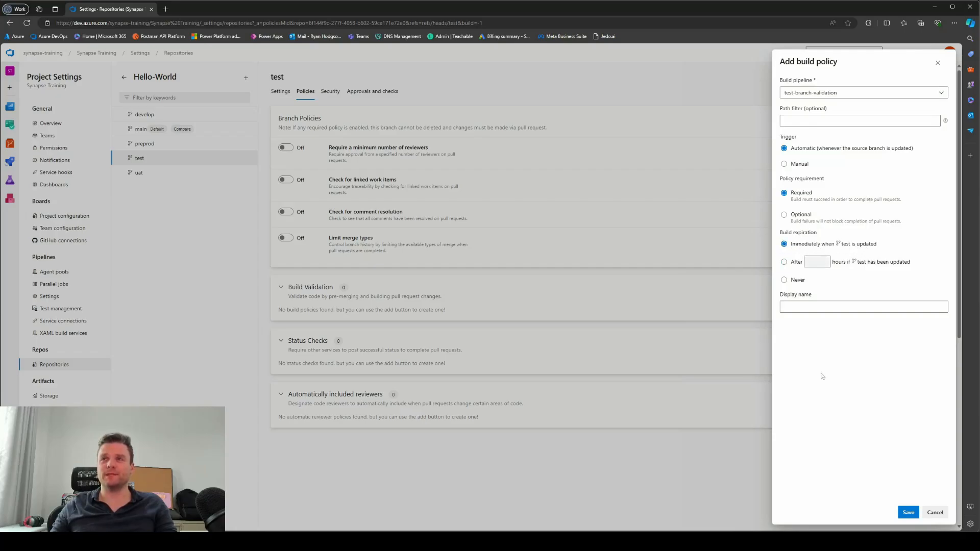
pyautogui.click(812, 307)
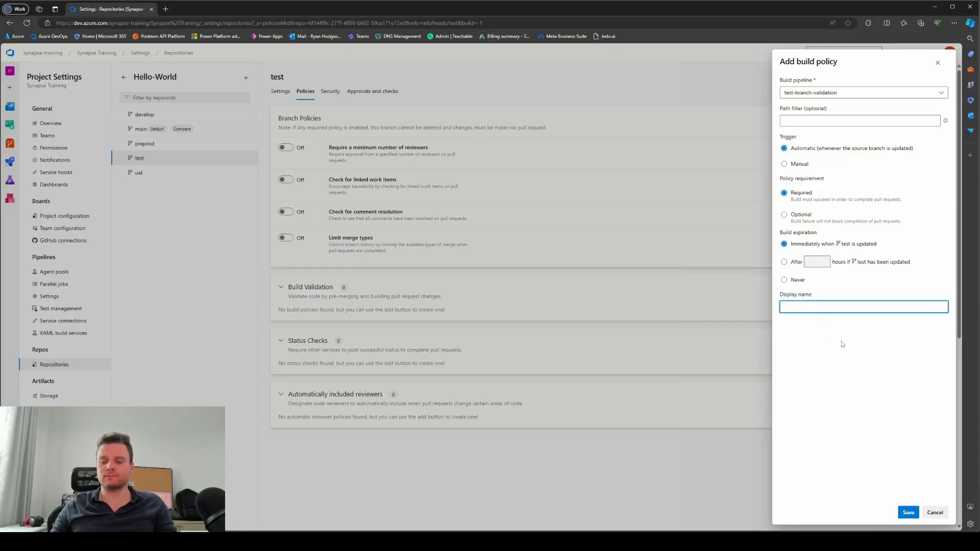
pyautogui.write('Te')
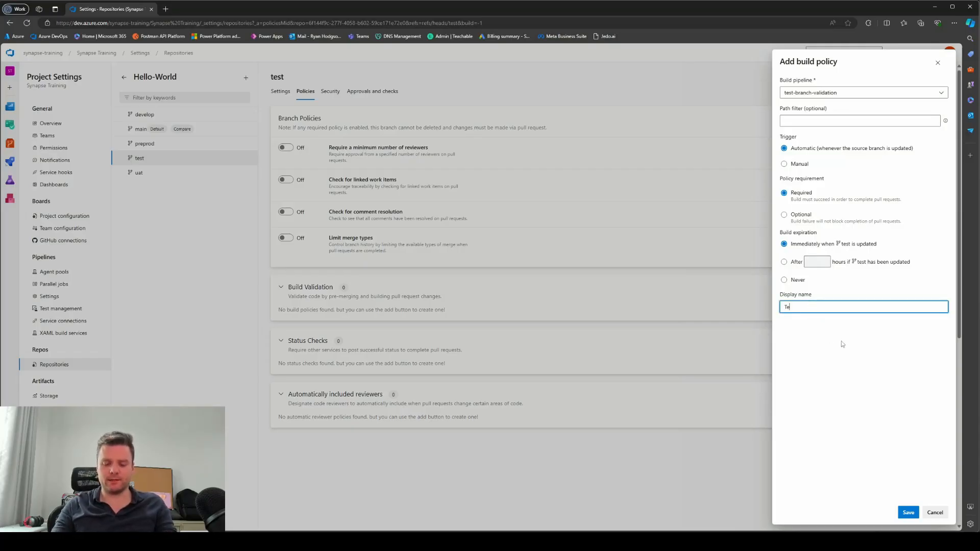
pyautogui.write('st B')
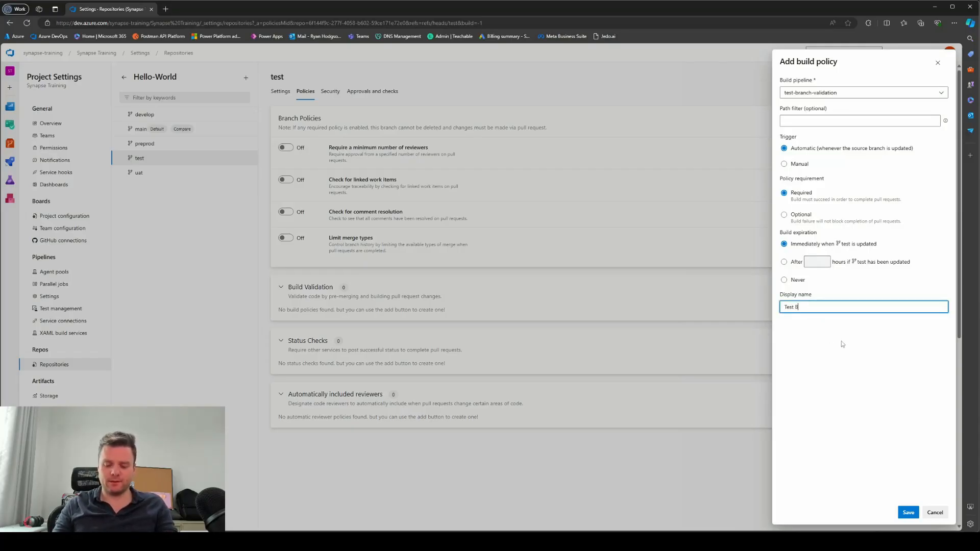
pyautogui.write('ui')
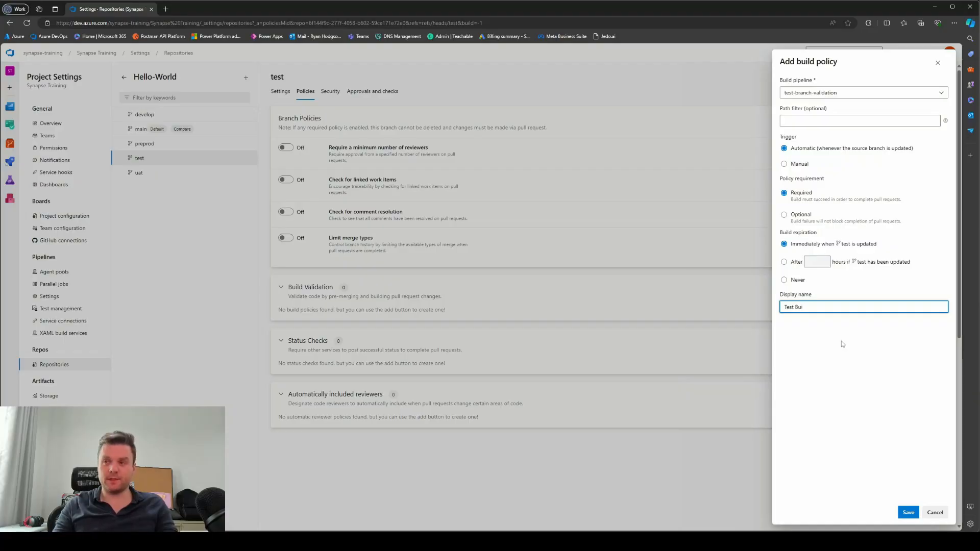
pyautogui.write('ld Validation')
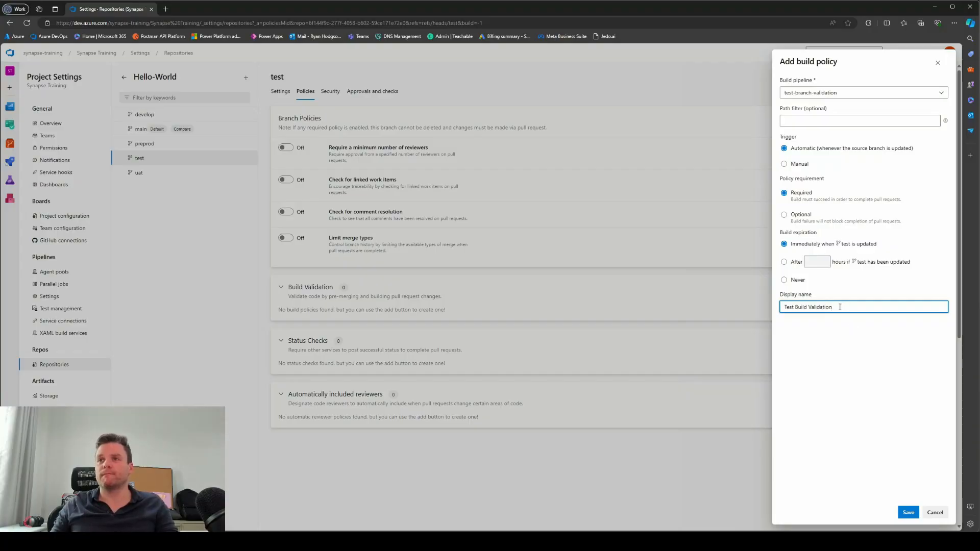
pyautogui.click(908, 512)
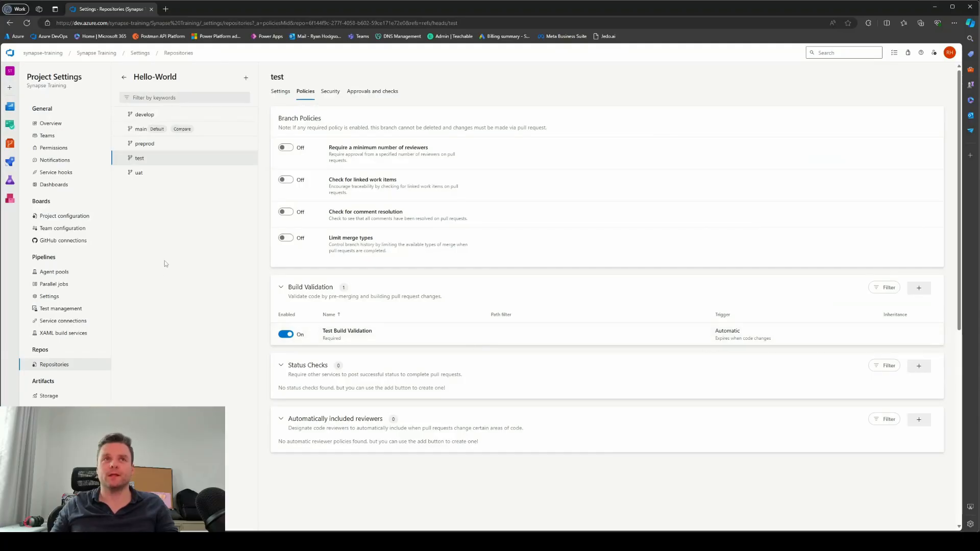
pyautogui.click(123, 77)
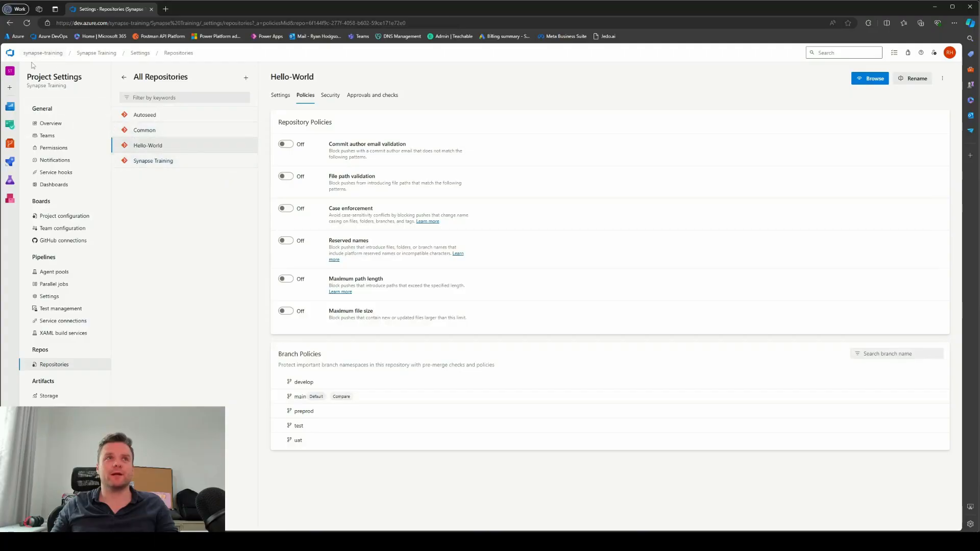
# Step: Go back to the Hello-World repository and show its branch list
pyautogui.click(11, 143)
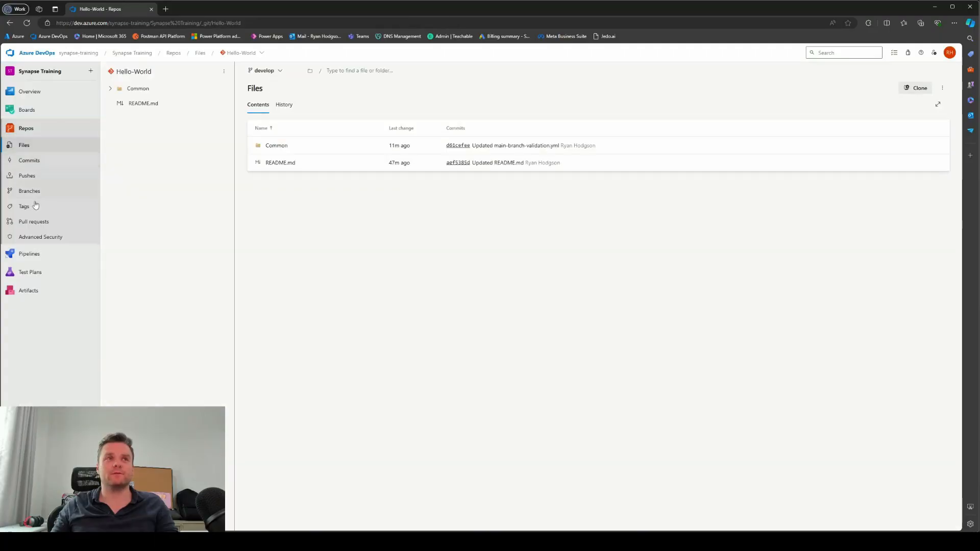
pyautogui.click(36, 197)
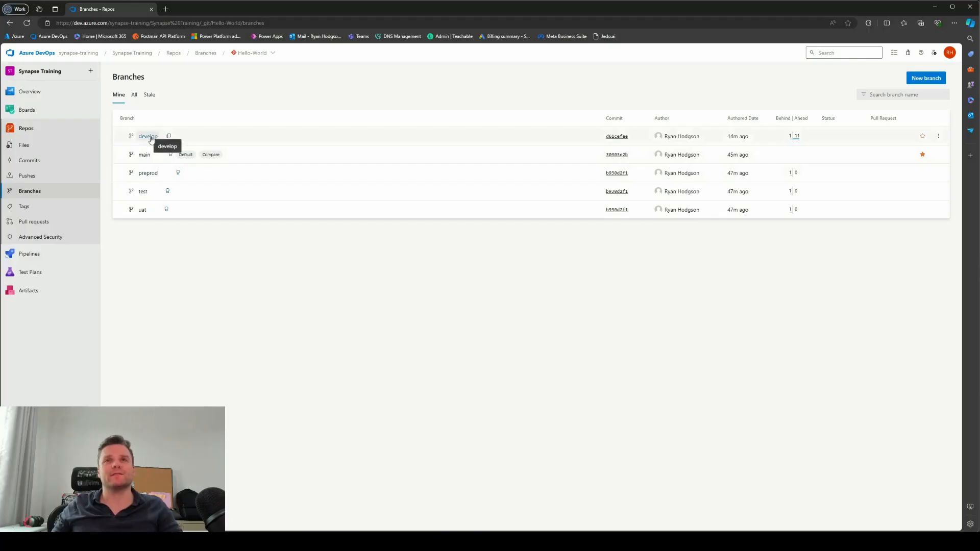
# Step: On develop, require 1 reviewer, allow requestors to approve their own changes, and require comment resolution
pyautogui.click(938, 136)
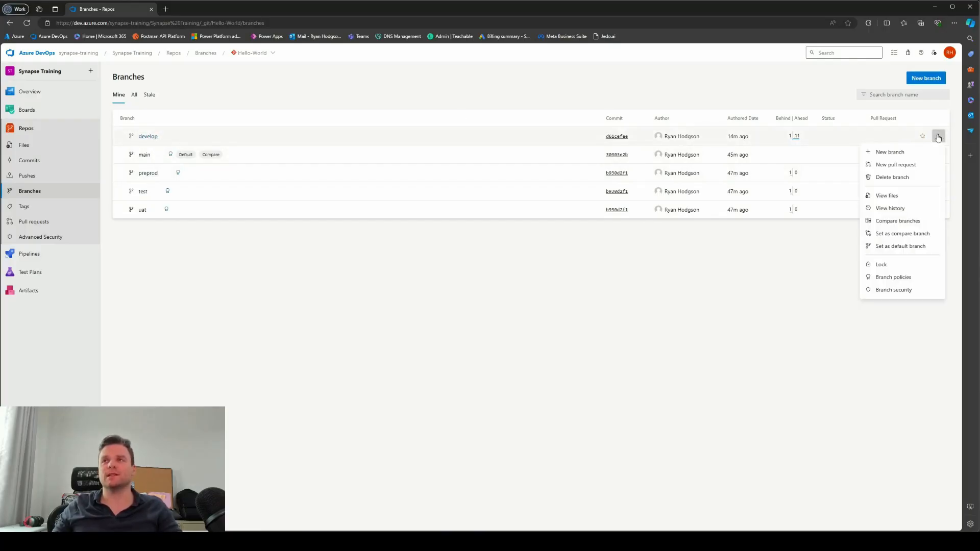
pyautogui.click(893, 277)
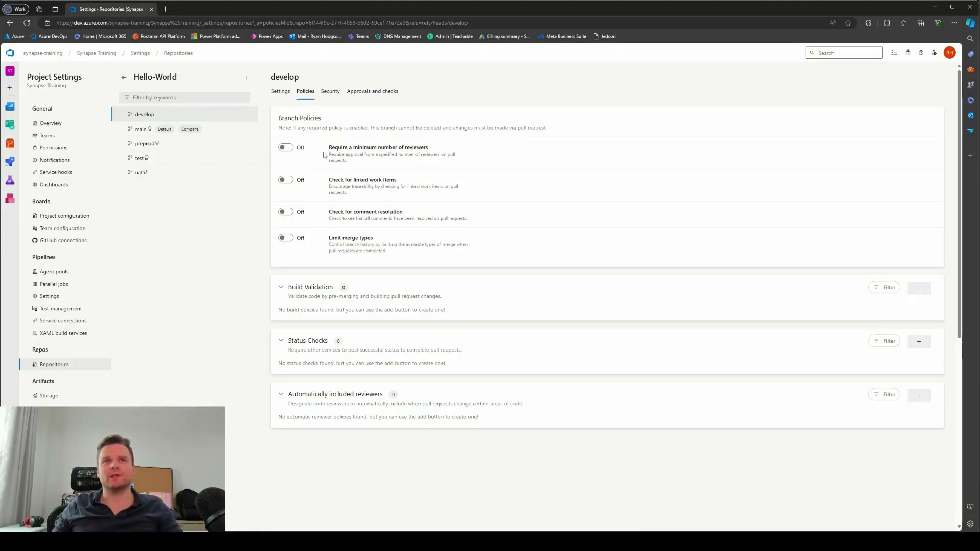
pyautogui.click(289, 149)
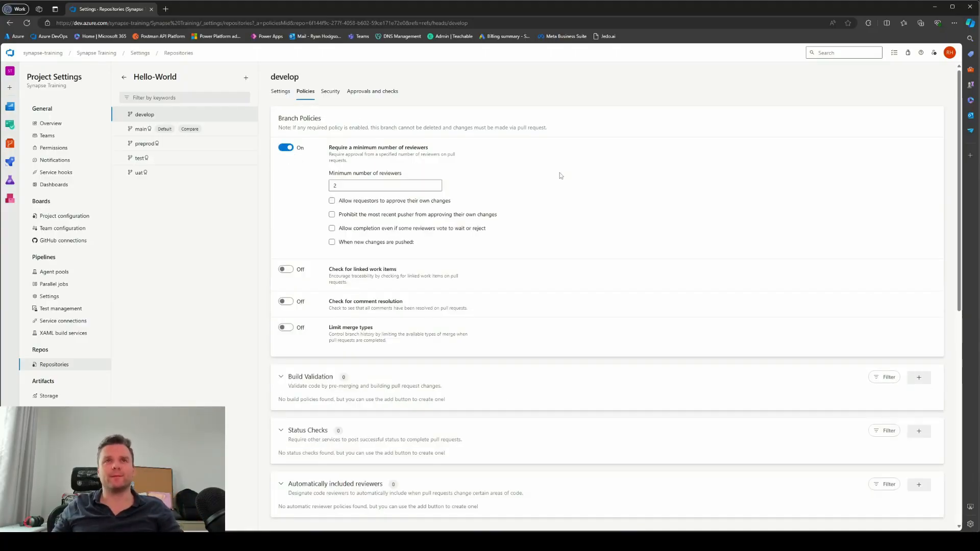
pyautogui.click(343, 185)
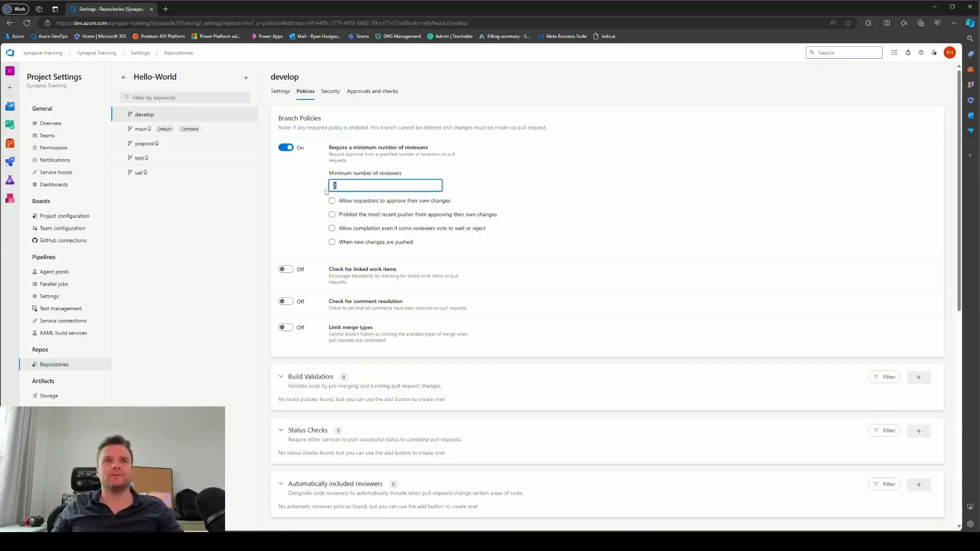
pyautogui.press('BackSpace')
pyautogui.write('1')
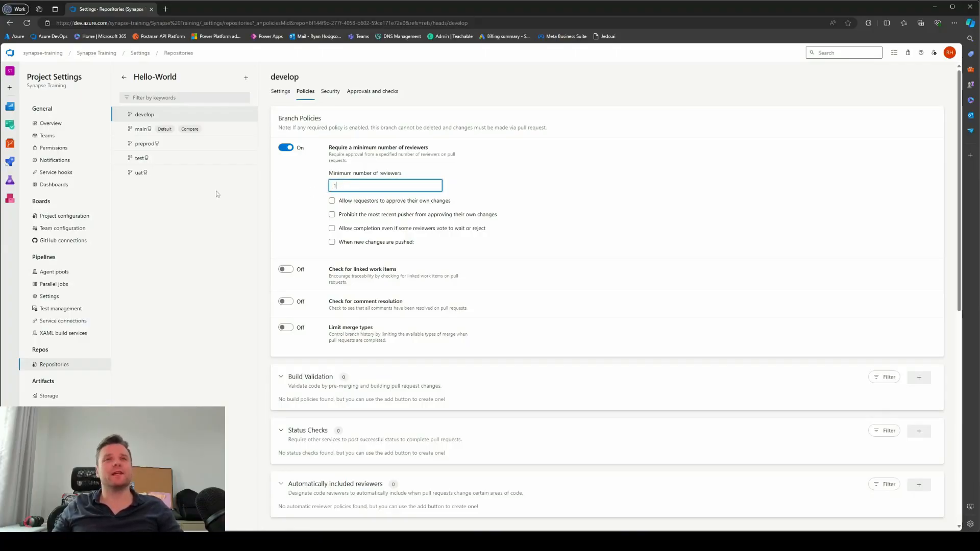
pyautogui.click(332, 202)
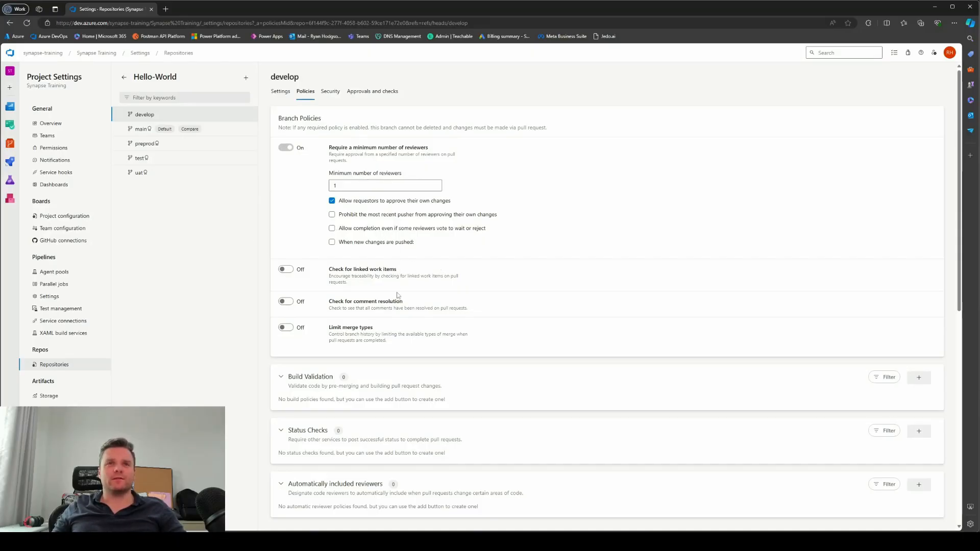
pyautogui.click(286, 302)
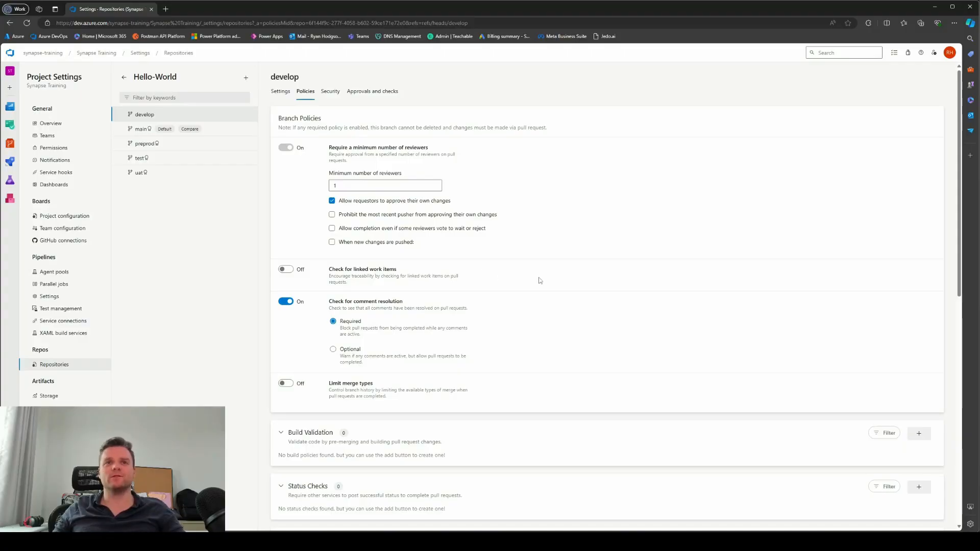
pyautogui.scroll(-1, 540, 280)
pyautogui.scroll(-1, 531, 279)
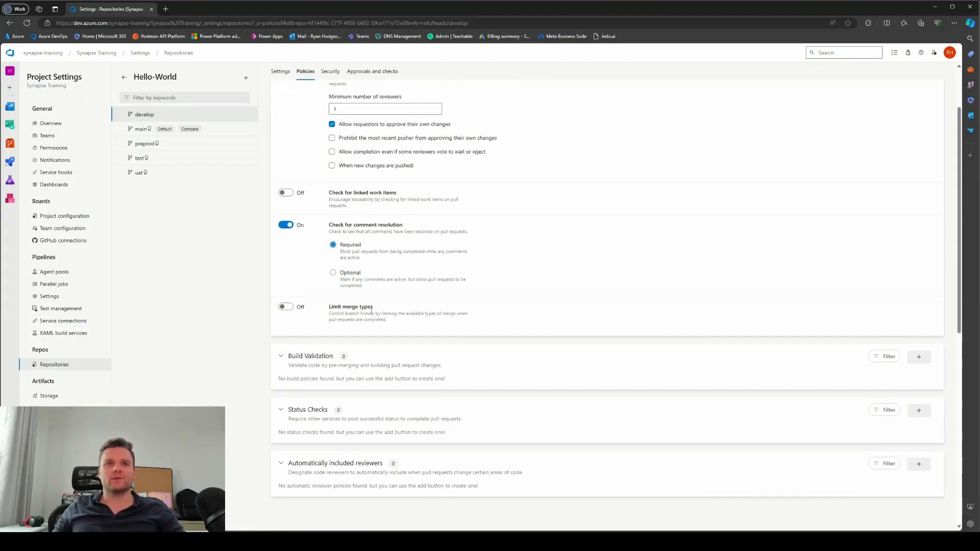
pyautogui.click(290, 308)
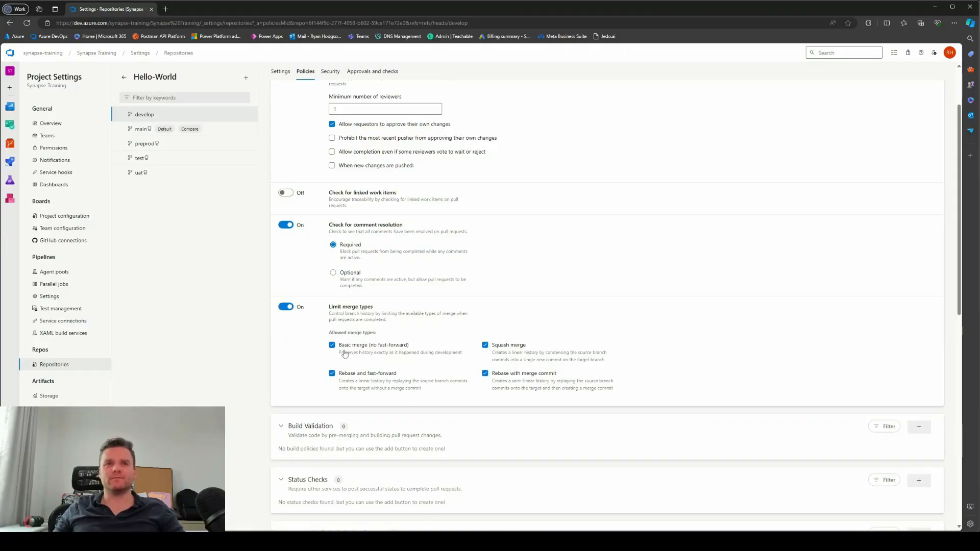
pyautogui.click(288, 307)
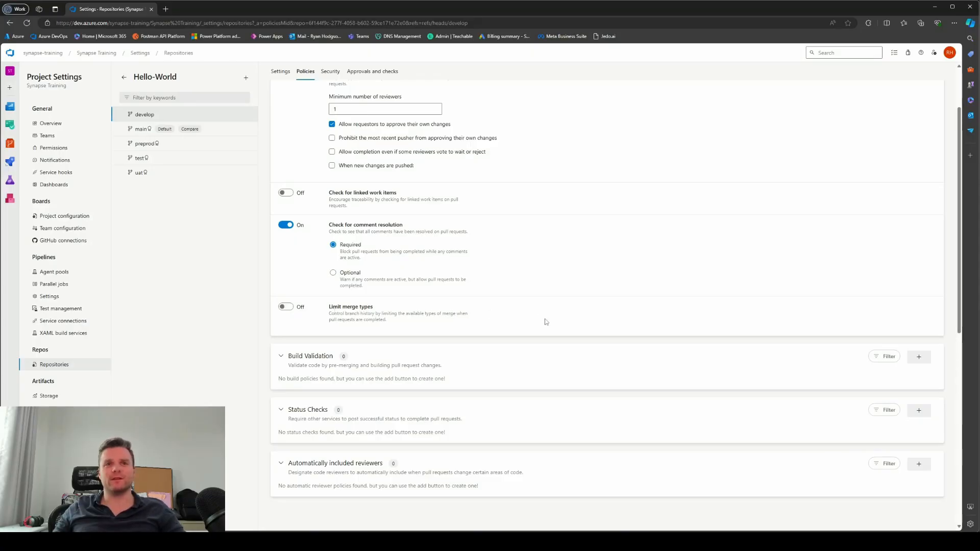
pyautogui.scroll(-1, 549, 322)
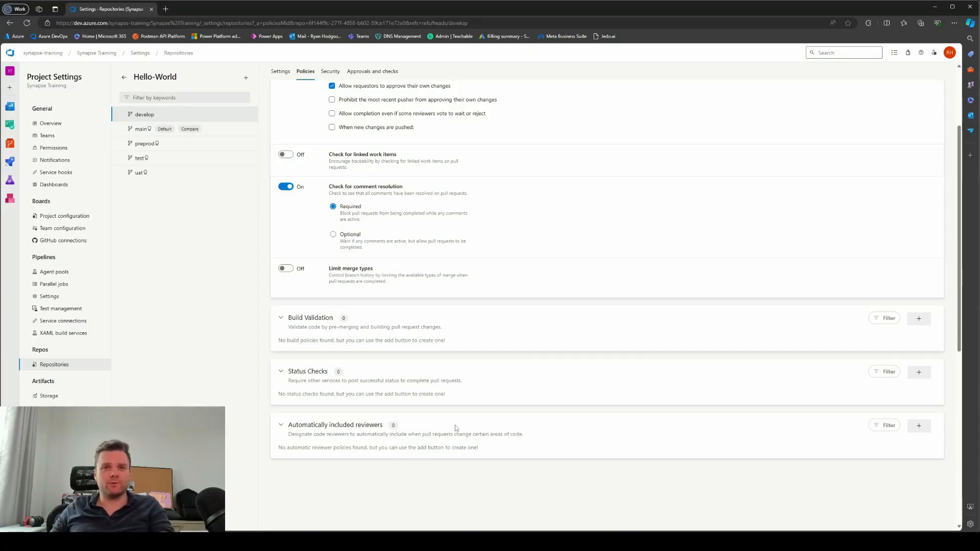
pyautogui.click(918, 425)
pyautogui.click(817, 93)
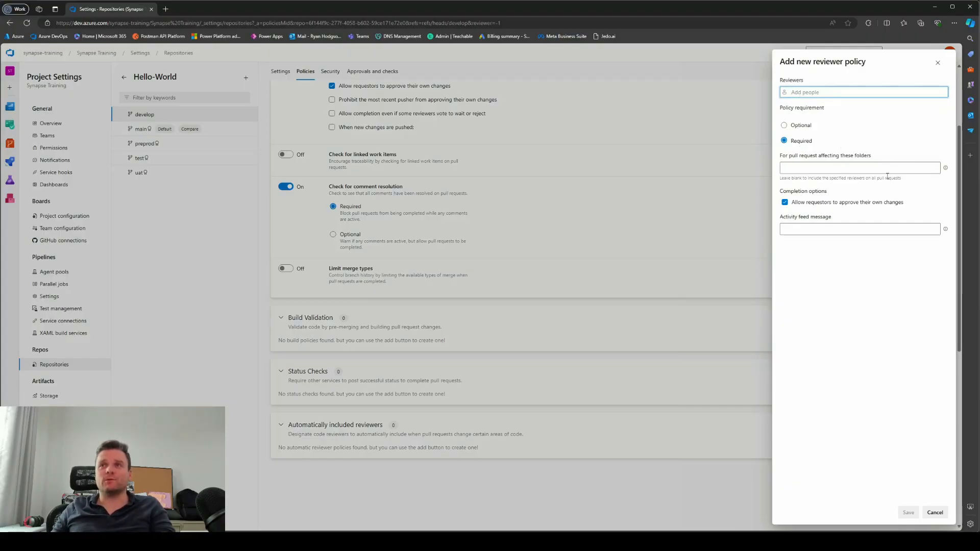
pyautogui.click(938, 62)
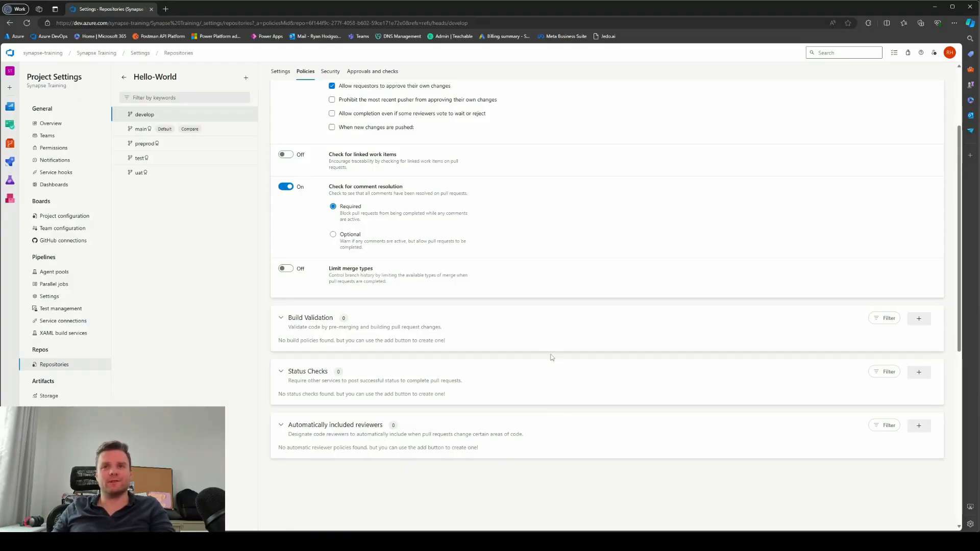
# Step: Require minimum reviewers and comment resolution on the main and preprod branches
pyautogui.scroll(3, 569, 346)
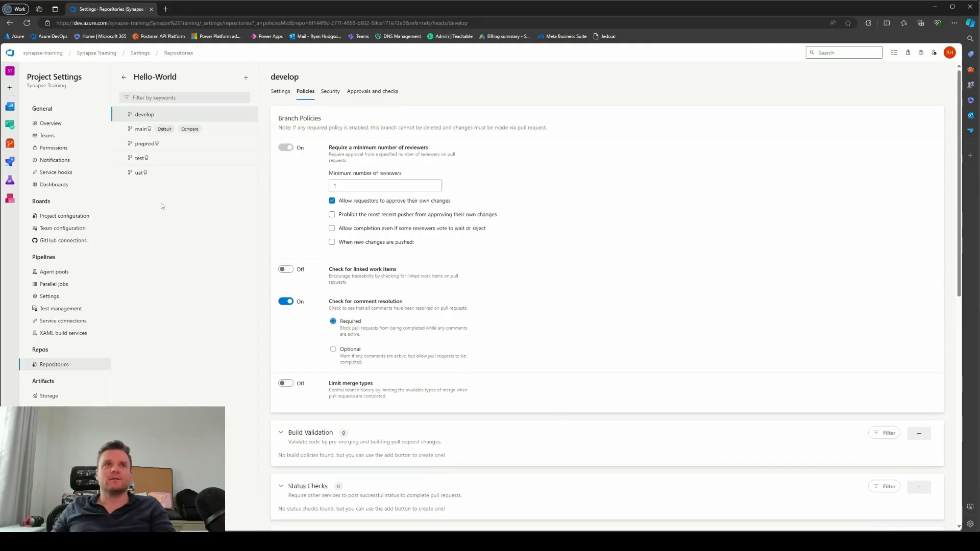
pyautogui.click(141, 131)
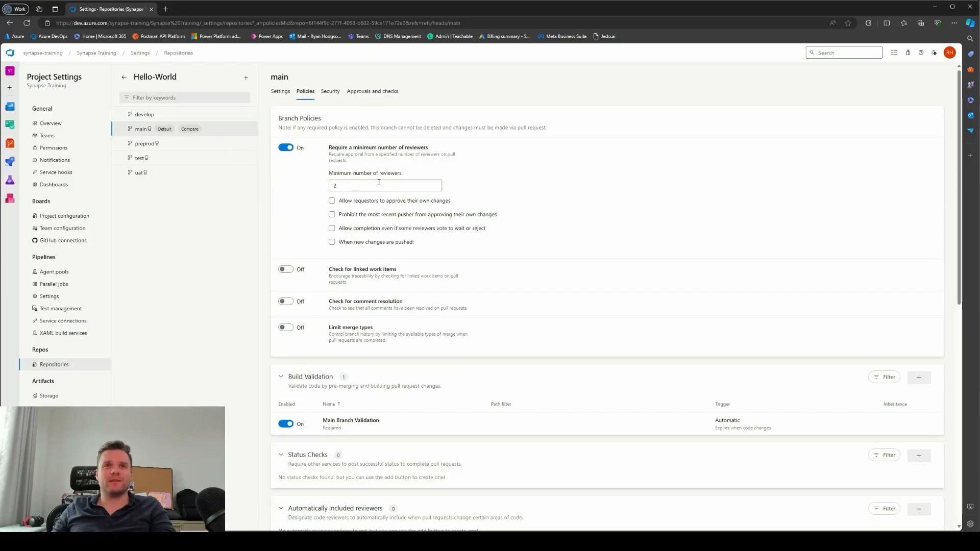
pyautogui.click(289, 303)
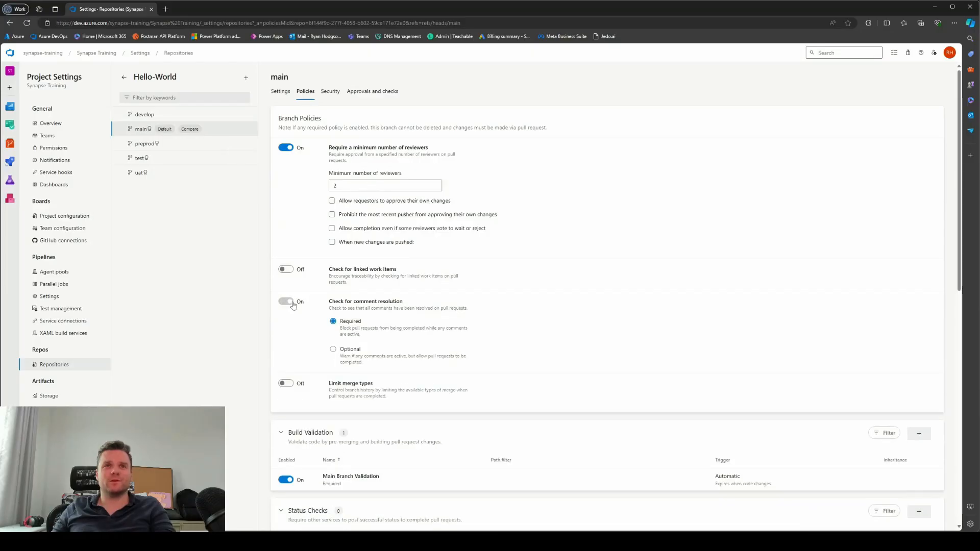
pyautogui.click(145, 148)
pyautogui.click(286, 148)
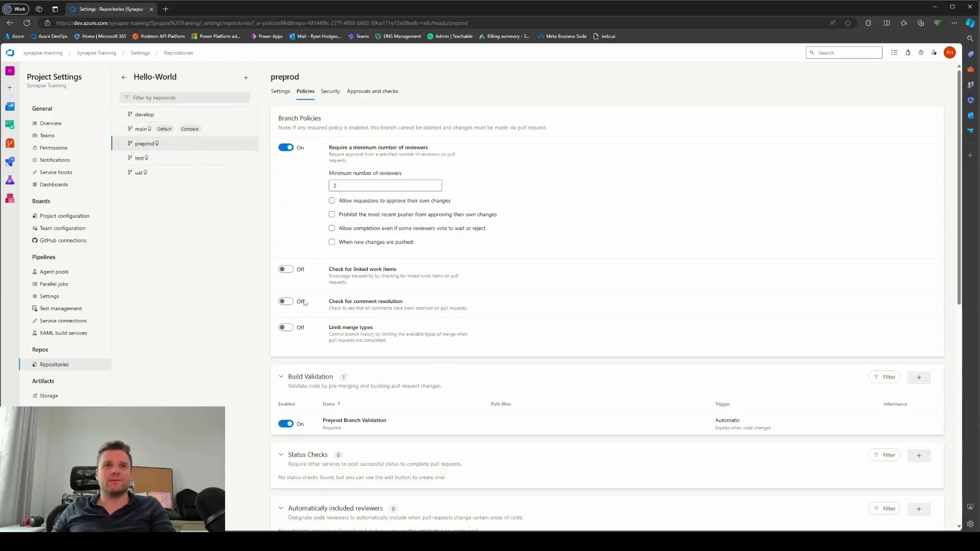
pyautogui.click(285, 301)
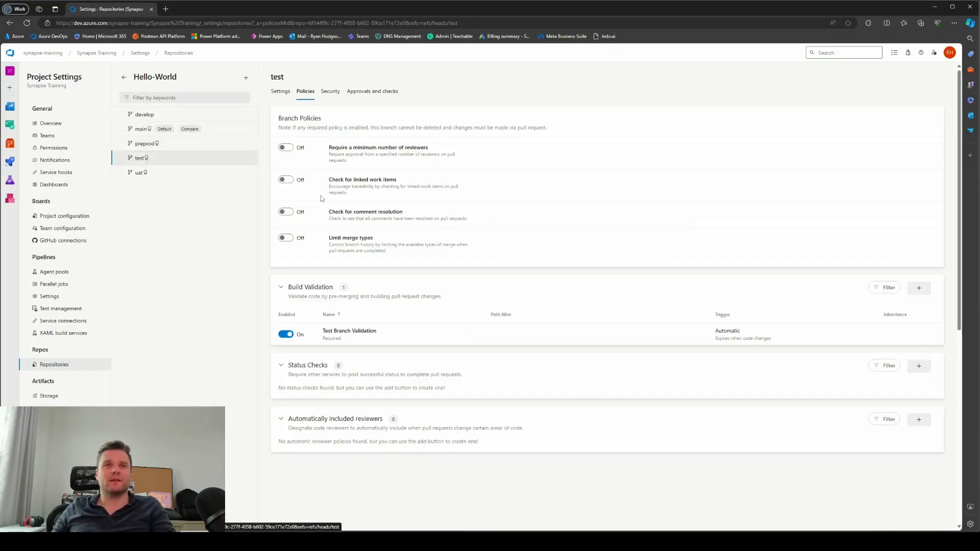
# Step: Require minimum reviewers and comment resolution on the test and uat branches
pyautogui.click(286, 147)
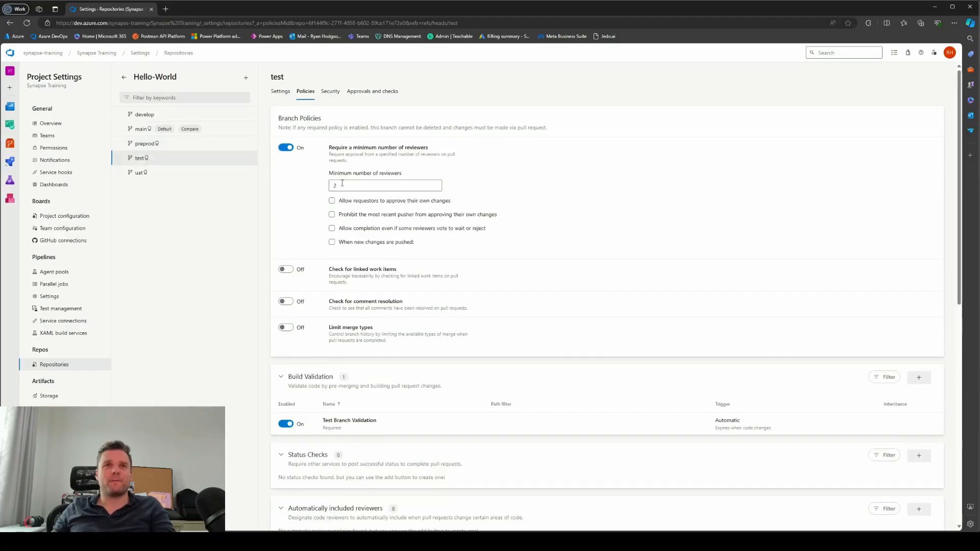
pyautogui.click(286, 301)
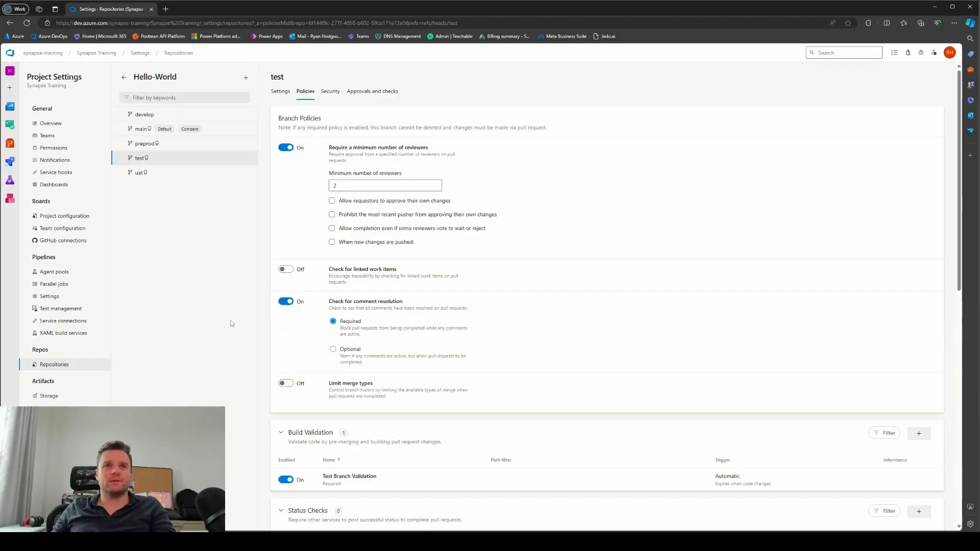
pyautogui.click(140, 173)
pyautogui.click(286, 147)
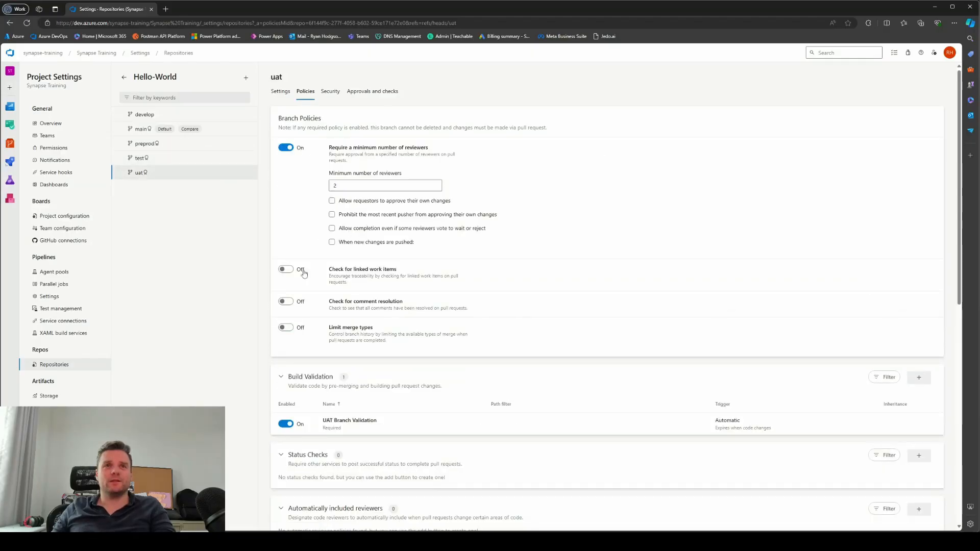
pyautogui.click(286, 301)
pyautogui.scroll(-2, 481, 285)
pyautogui.scroll(2, 482, 283)
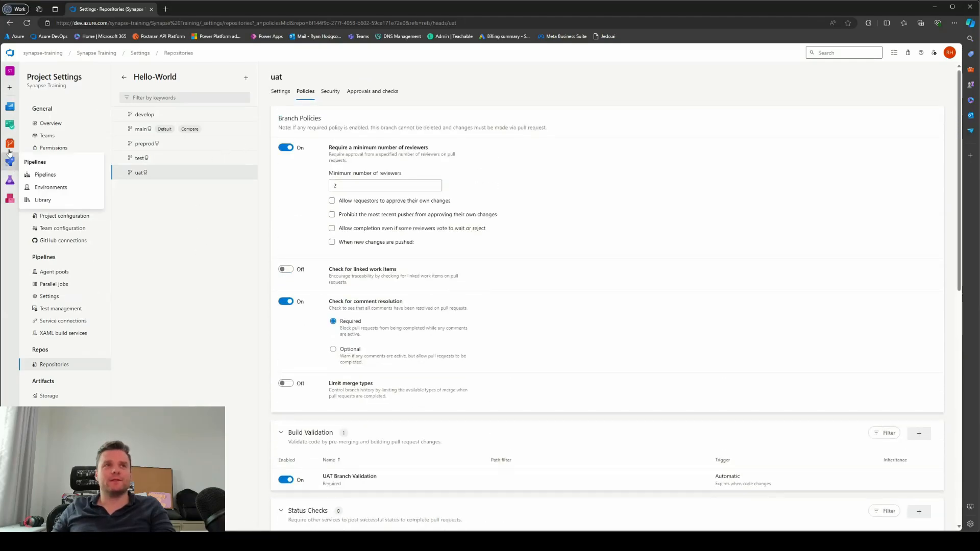
pyautogui.moveTo(11, 147)
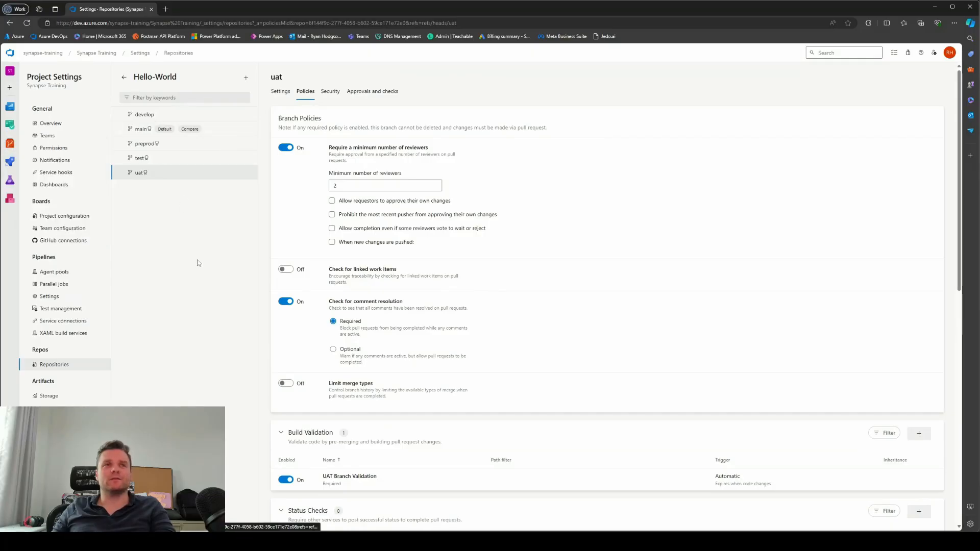
pyautogui.scroll(-2, 566, 323)
pyautogui.scroll(2, 565, 323)
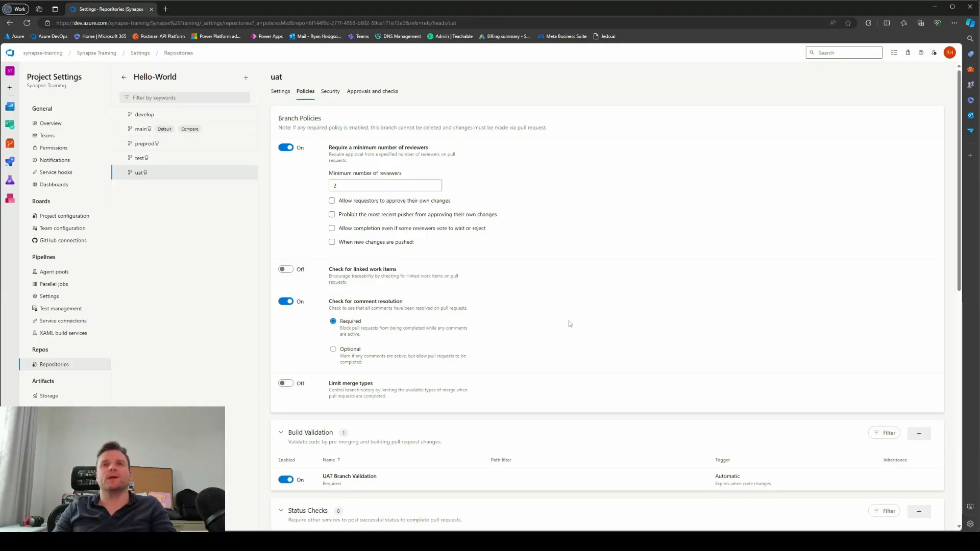
pyautogui.scroll(-1, 569, 423)
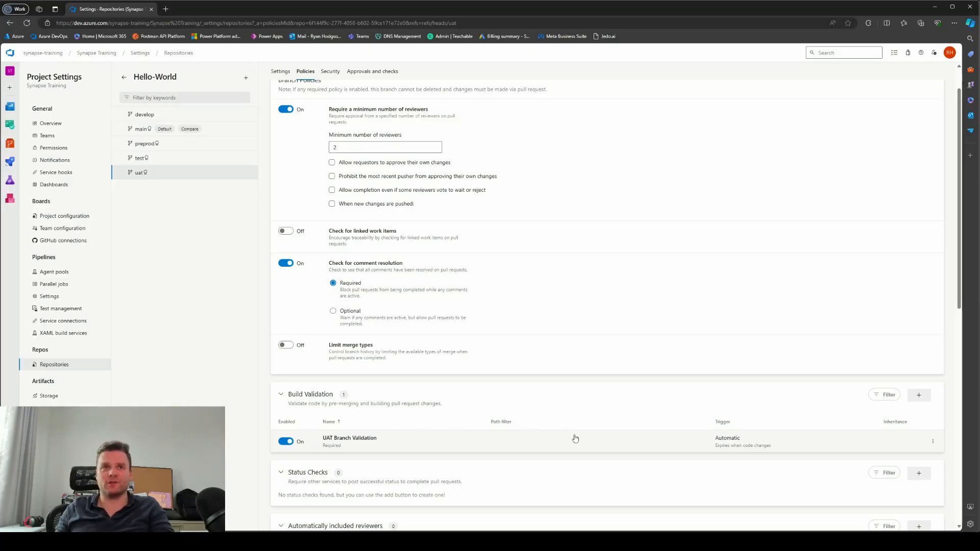
pyautogui.scroll(1, 560, 408)
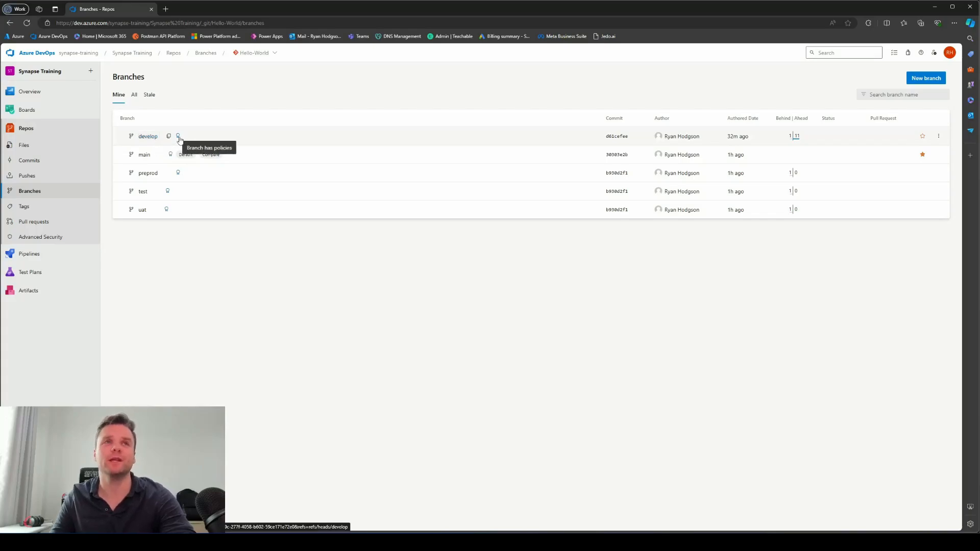
# Step: Create a file named new-pipeline-yml on develop containing the text 'test'
pyautogui.click(147, 137)
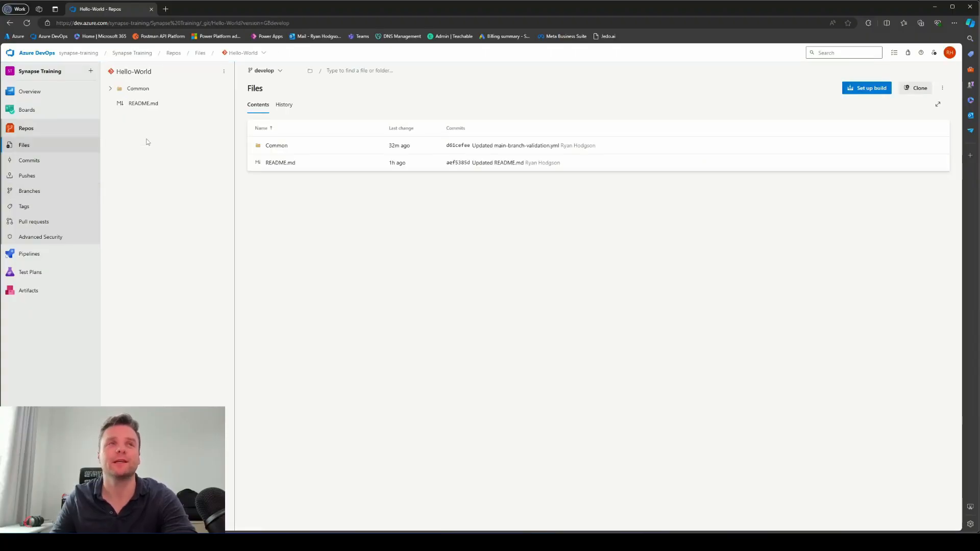
pyautogui.click(223, 71)
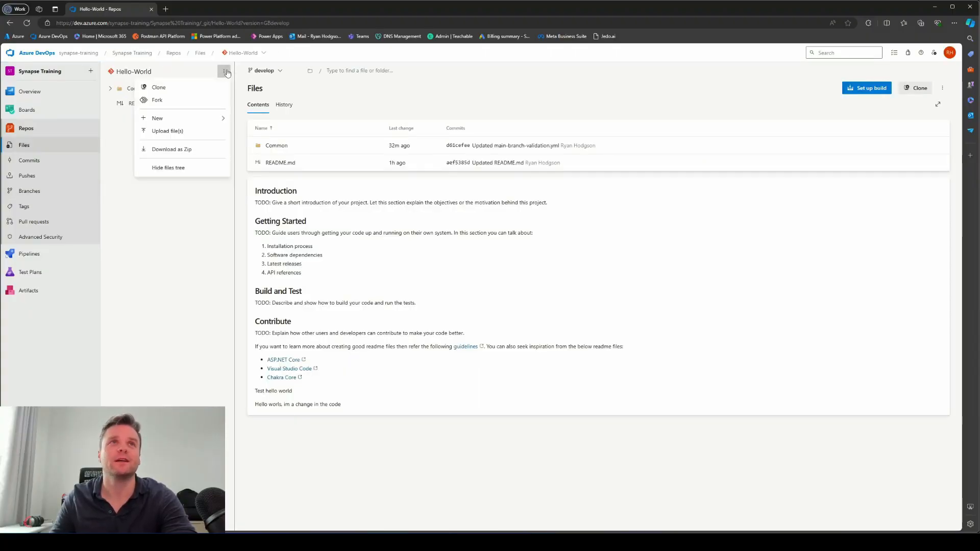
pyautogui.moveTo(183, 123)
pyautogui.click(255, 119)
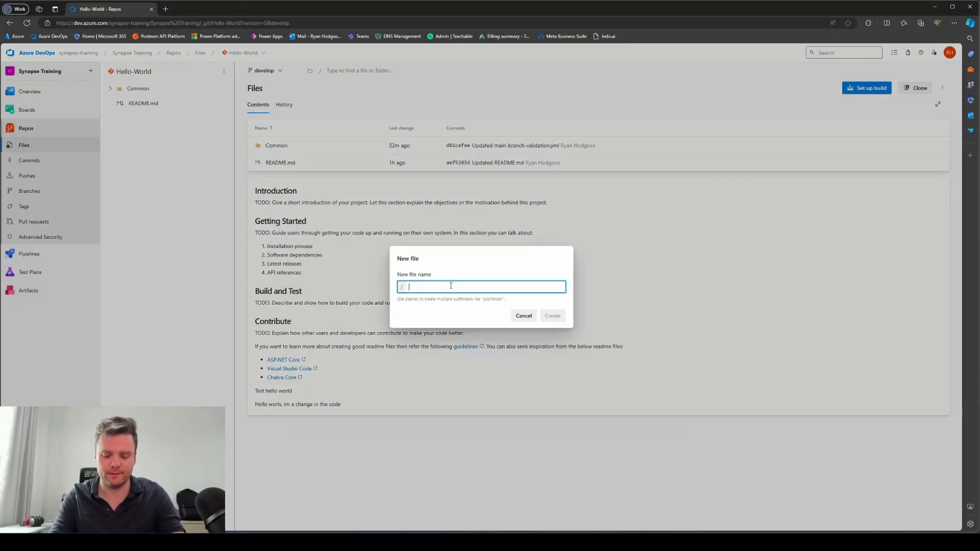
pyautogui.write('new-pipeline')
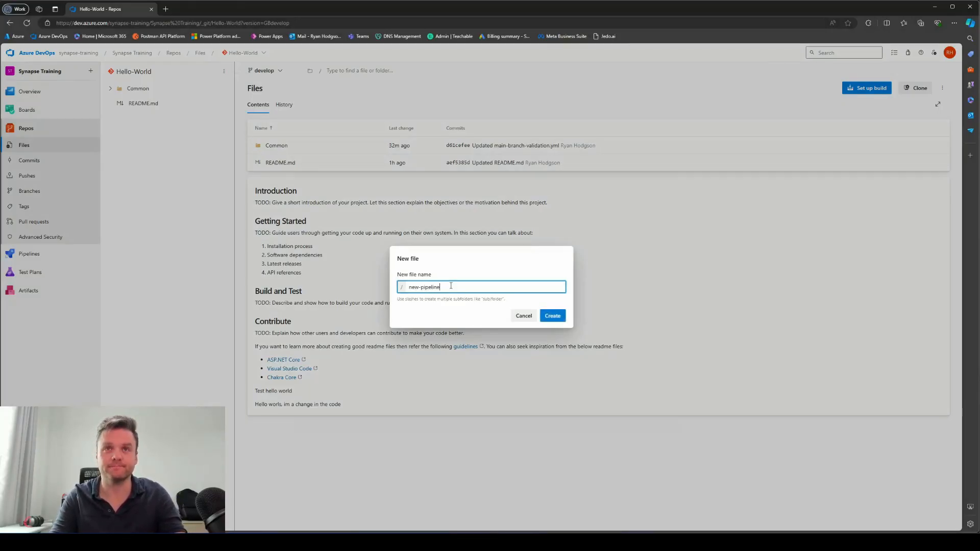
pyautogui.write('-')
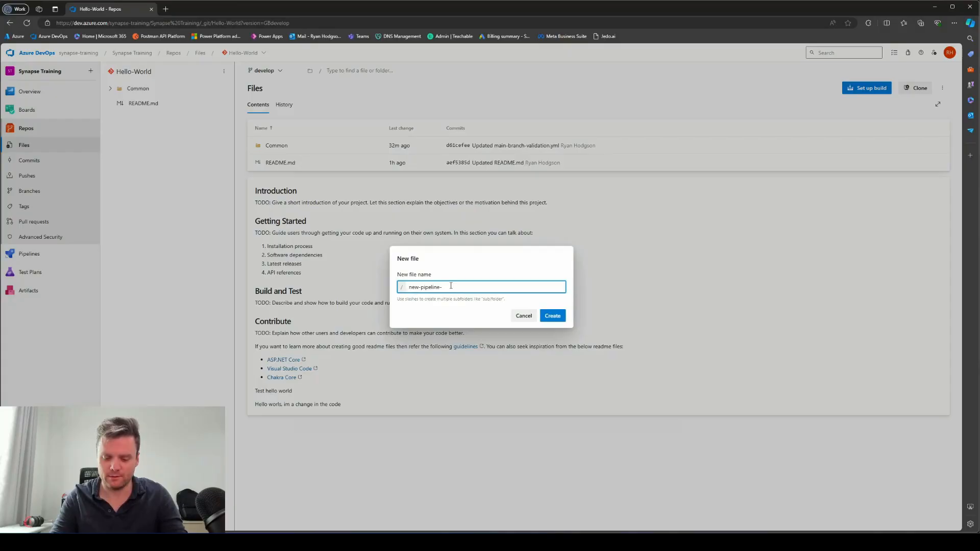
pyautogui.write('yml')
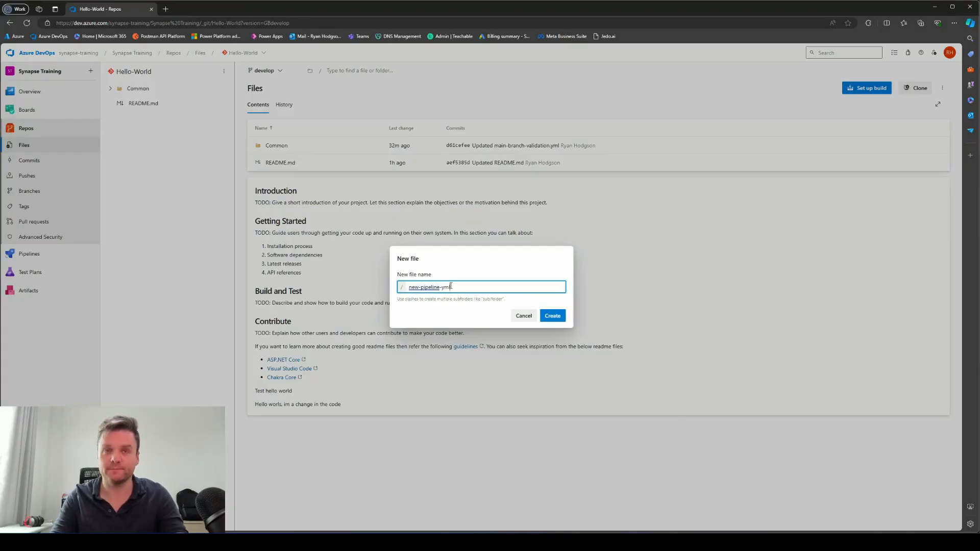
pyautogui.click(558, 317)
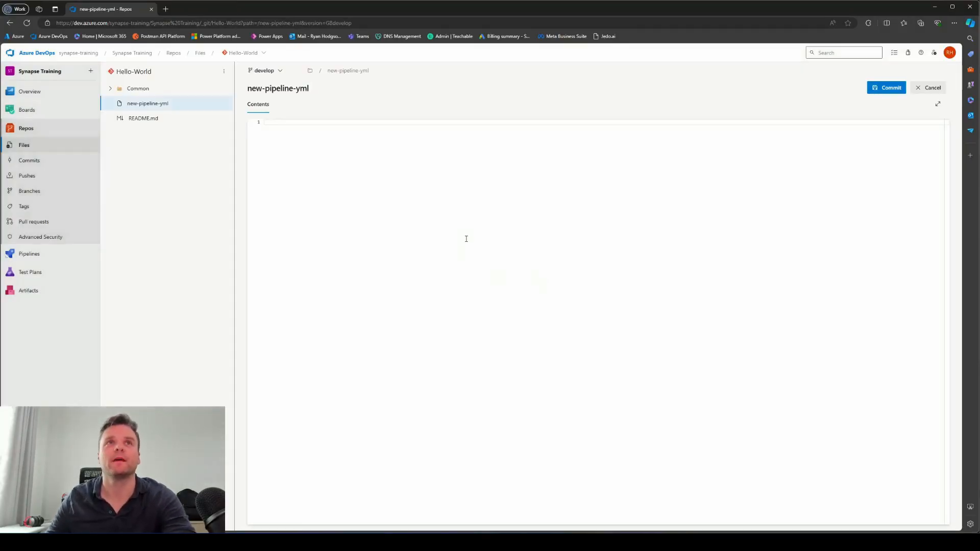
pyautogui.write('test')
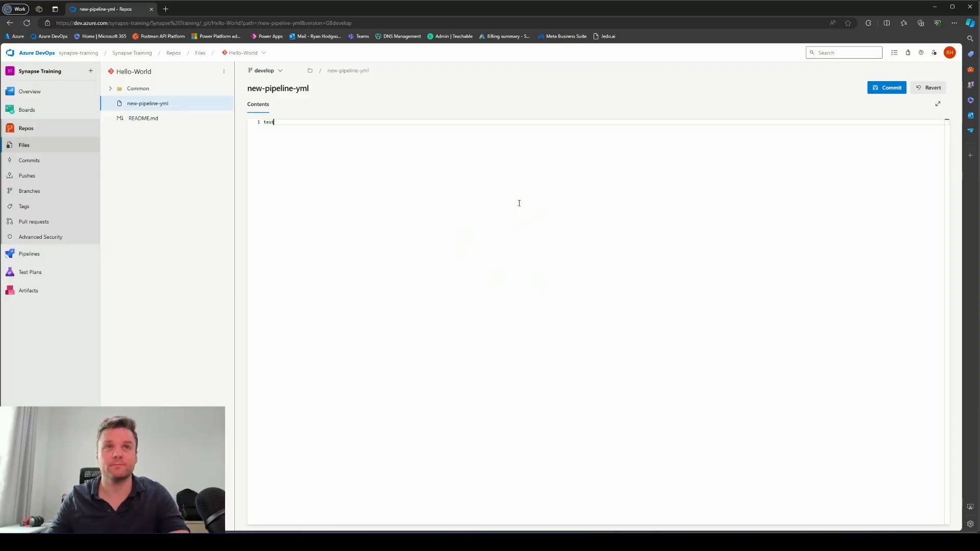
# Step: Try committing it directly to develop, get the TF402455 refusal, and discard the change
pyautogui.click(886, 88)
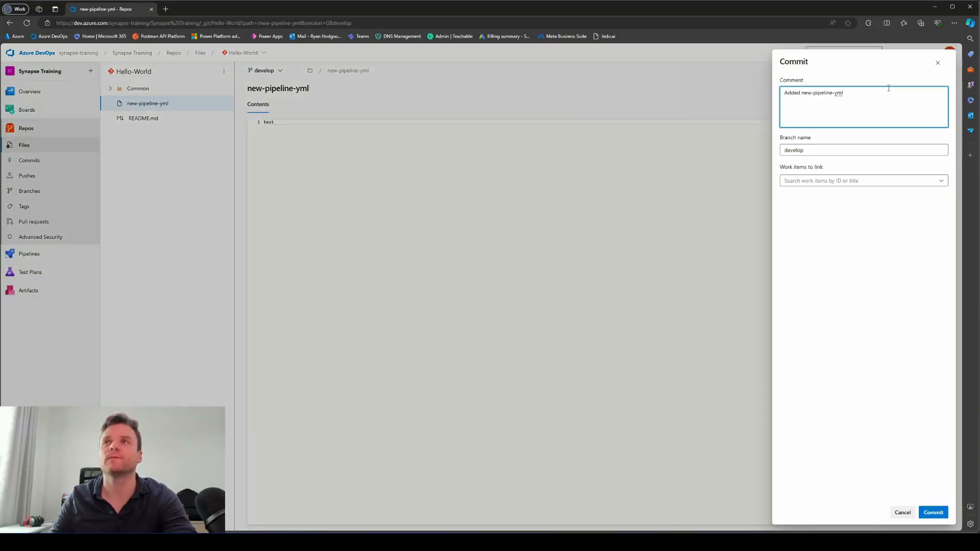
pyautogui.click(935, 513)
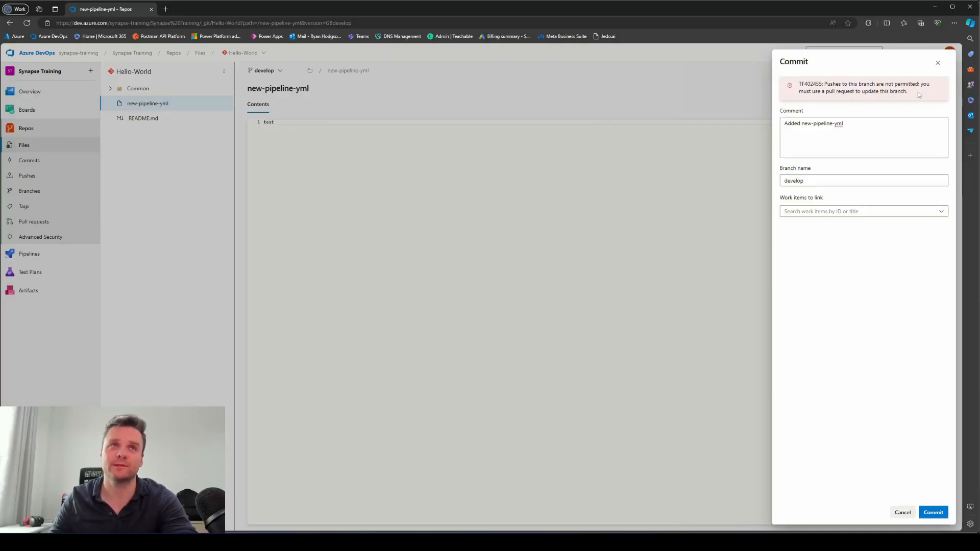
pyautogui.click(902, 513)
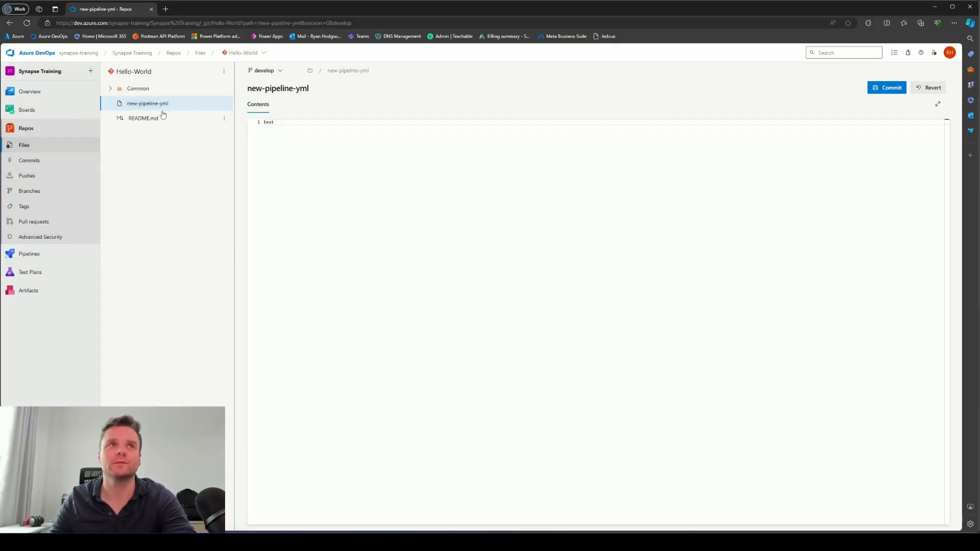
pyautogui.click(36, 192)
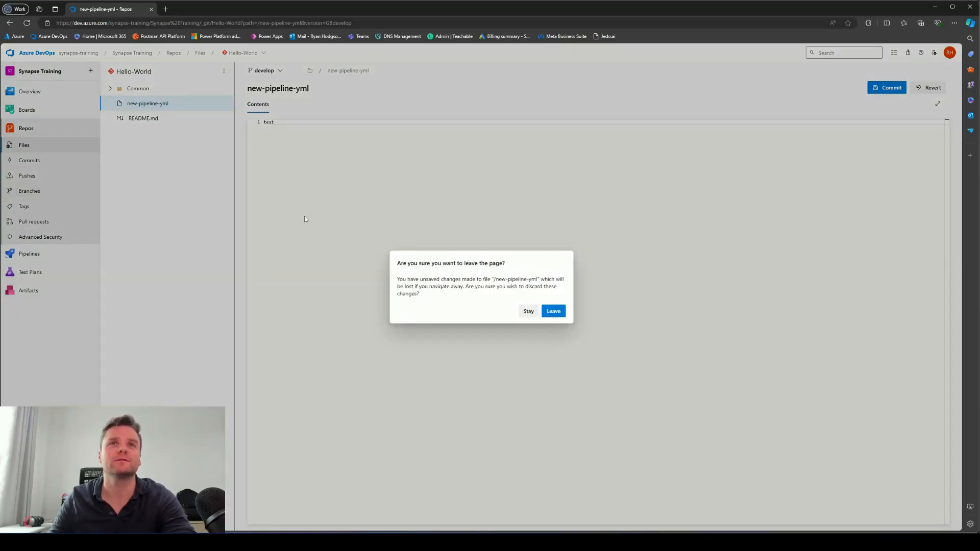
pyautogui.click(543, 312)
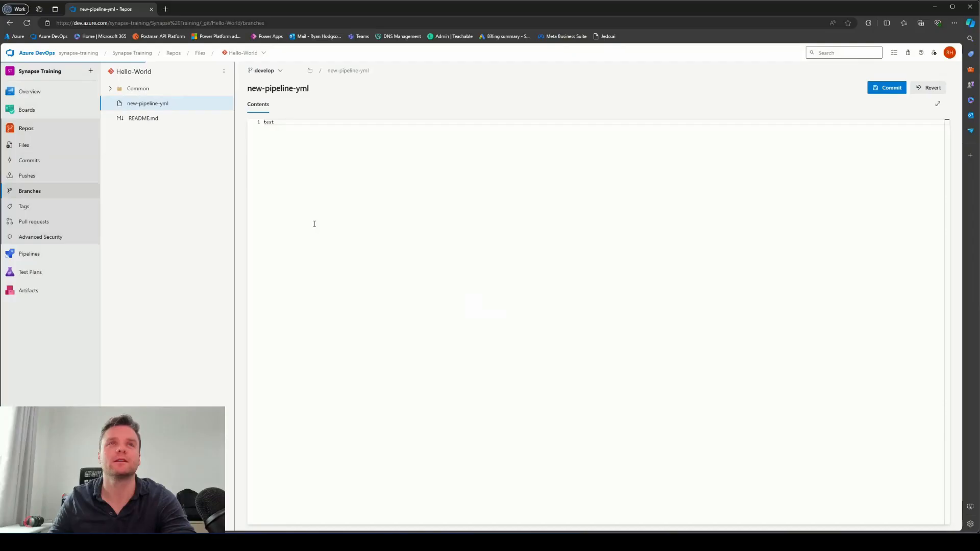
# Step: Create branch feature-new-piepline based on develop and open its files
pyautogui.click(926, 80)
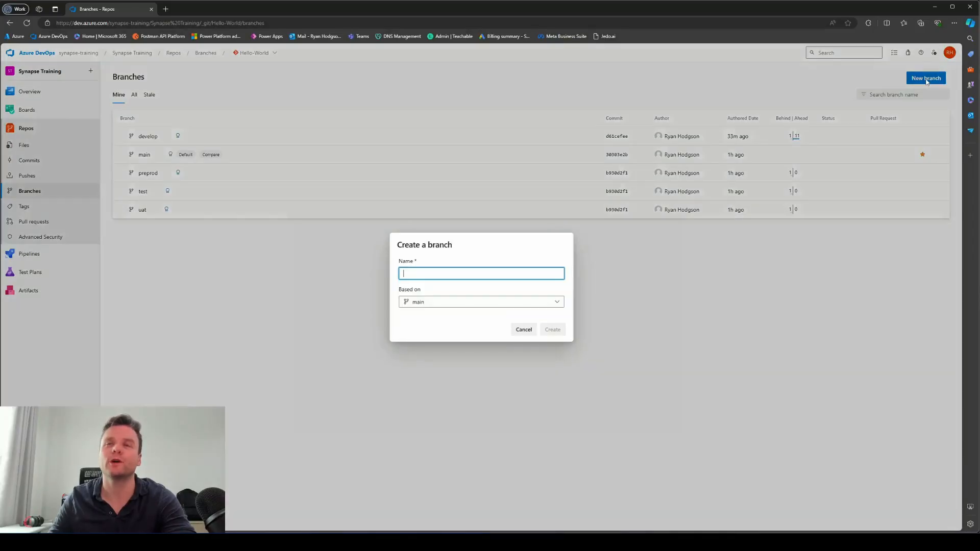
pyautogui.write('fea')
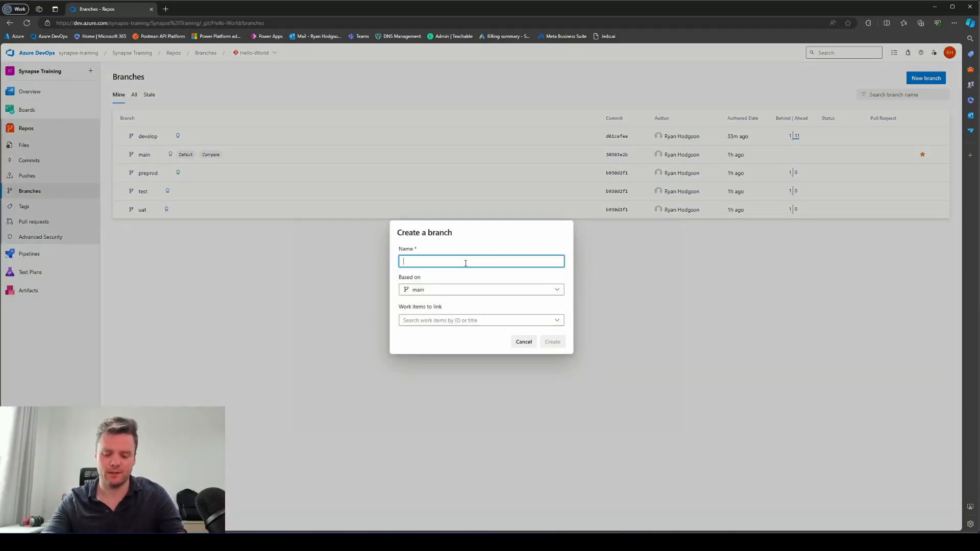
pyautogui.write('ture-new-')
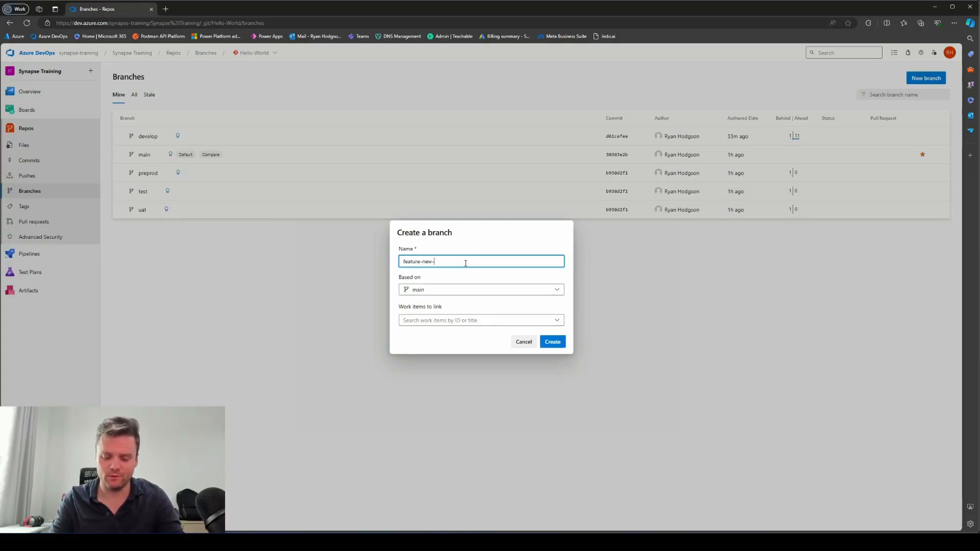
pyautogui.write('piepline')
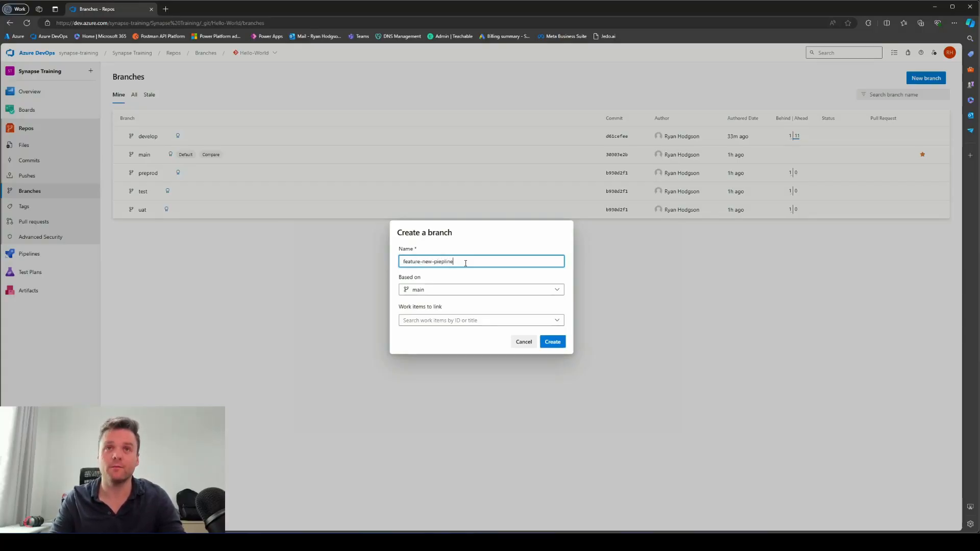
pyautogui.click(440, 289)
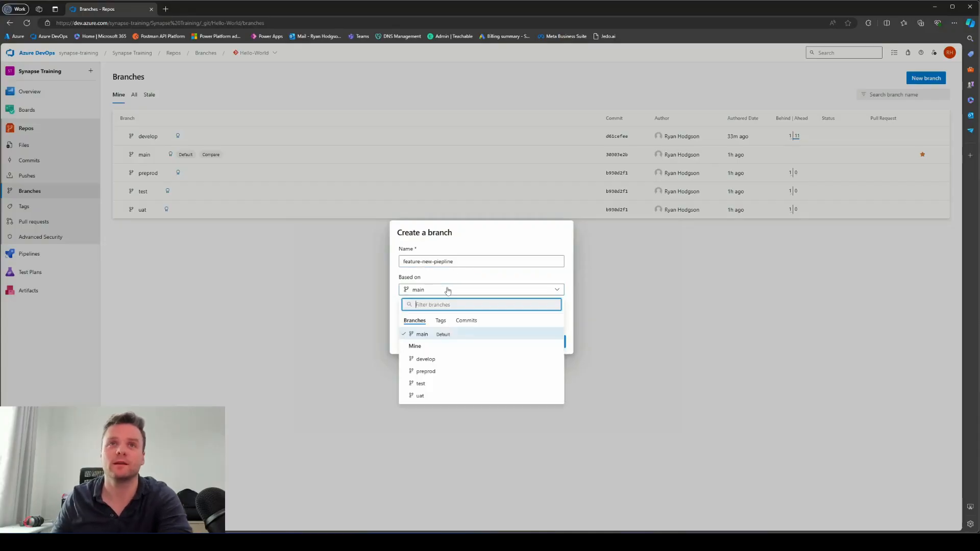
pyautogui.click(436, 358)
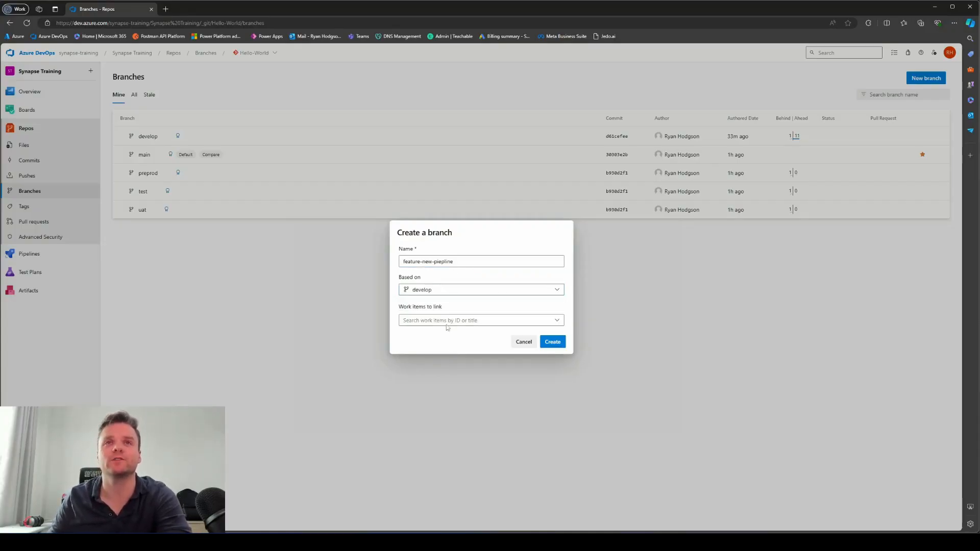
pyautogui.click(554, 343)
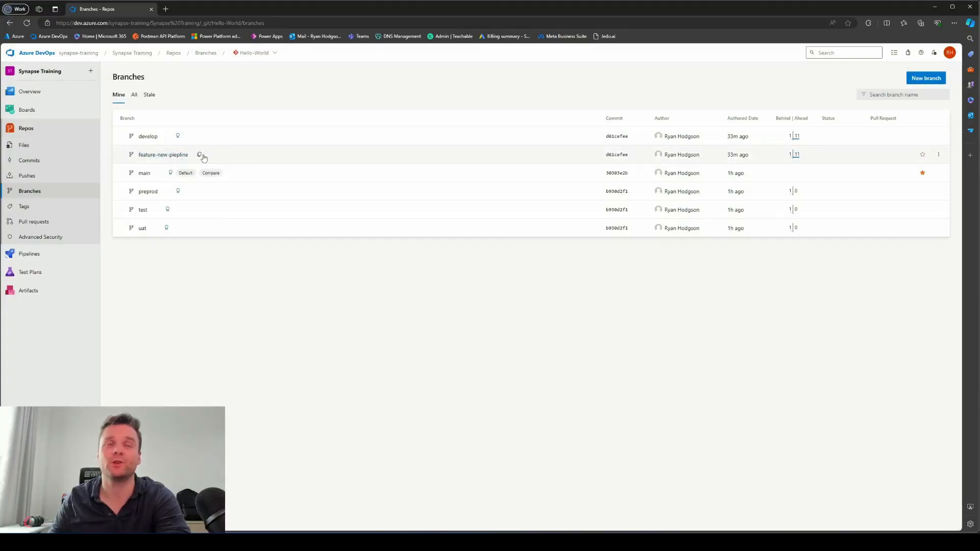
pyautogui.click(177, 155)
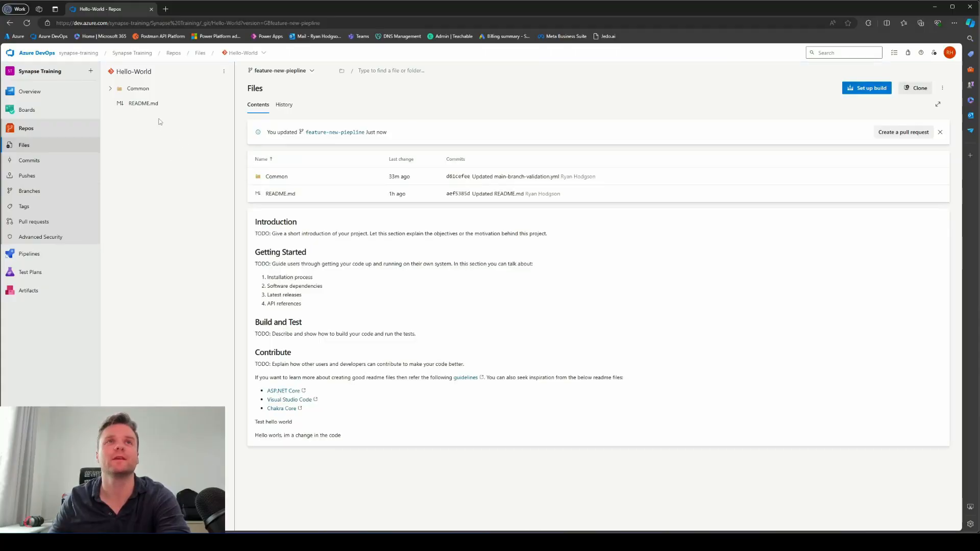
# Step: Add a new file deploy-resources.yml to feature-new-piepline and commit it there
pyautogui.click(224, 75)
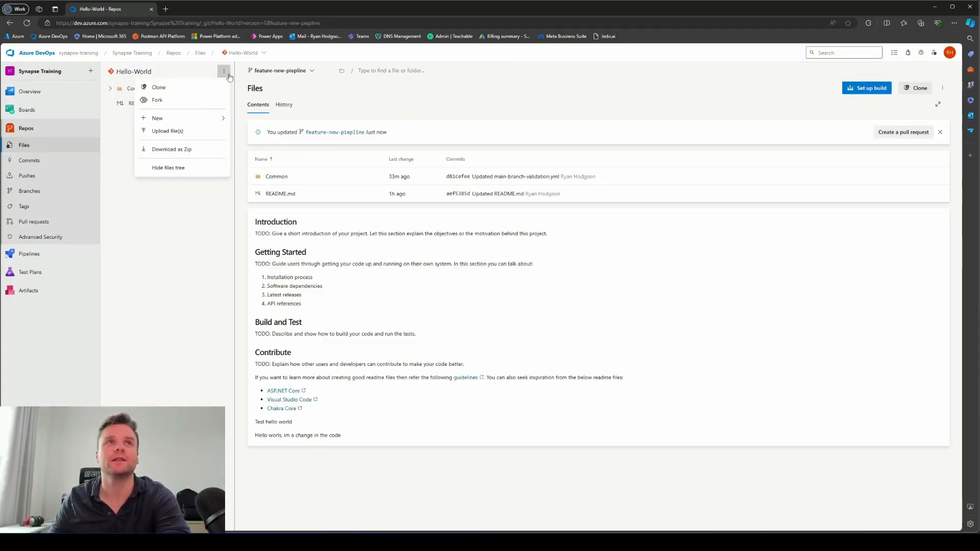
pyautogui.moveTo(191, 121)
pyautogui.click(244, 119)
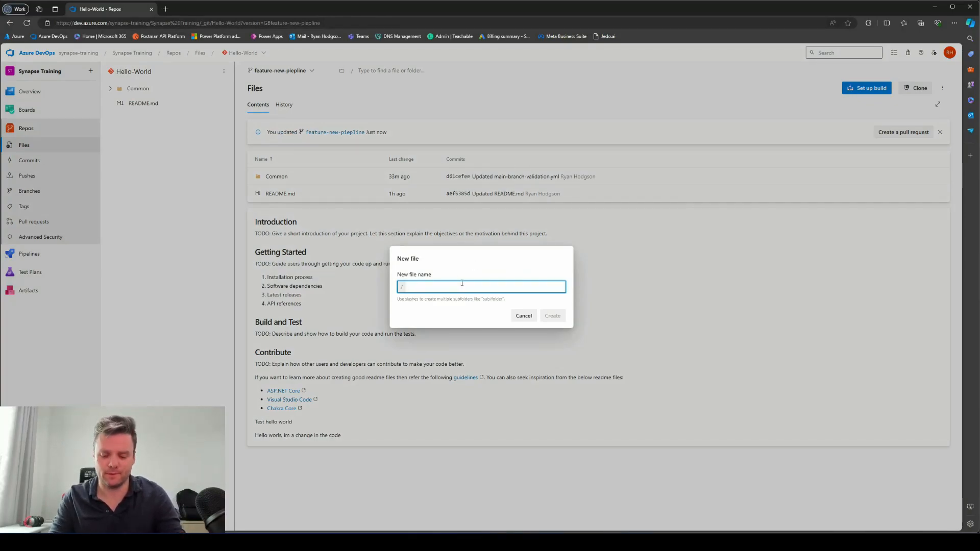
pyautogui.write('teleas')
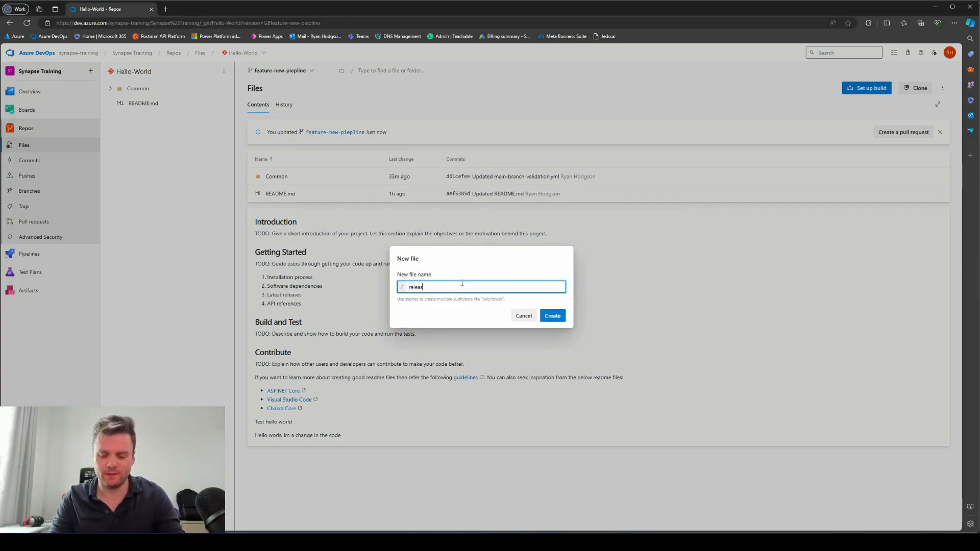
pyautogui.press('BackSpace')
pyautogui.press('BackSpace')
pyautogui.press('BackSpace')
pyautogui.press('BackSpace')
pyautogui.press('BackSpace')
pyautogui.press('BackSpace')
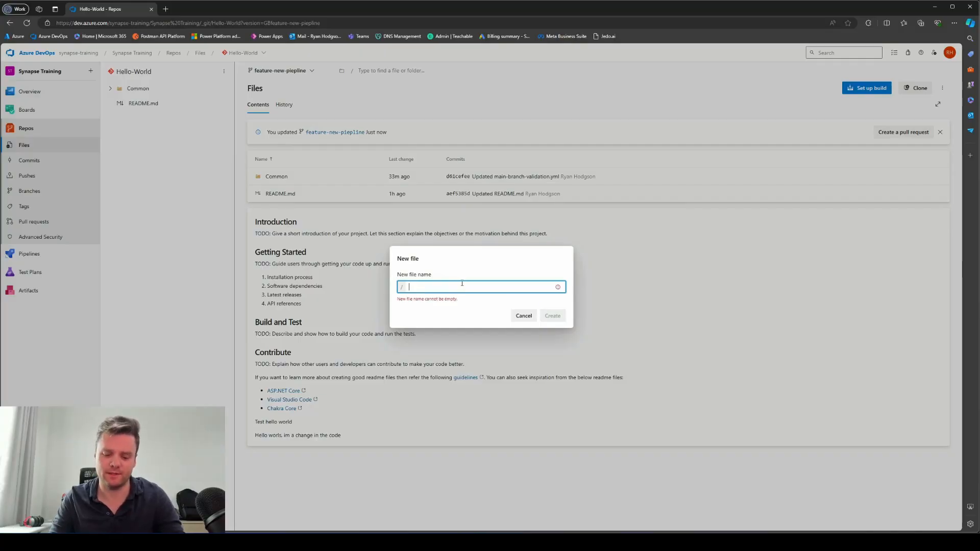
pyautogui.write('deployu-re')
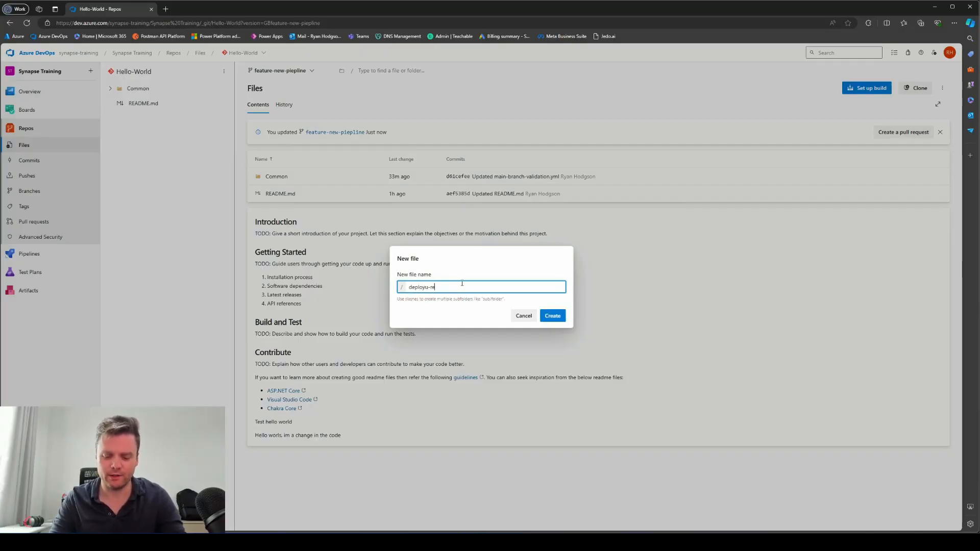
pyautogui.write('sources')
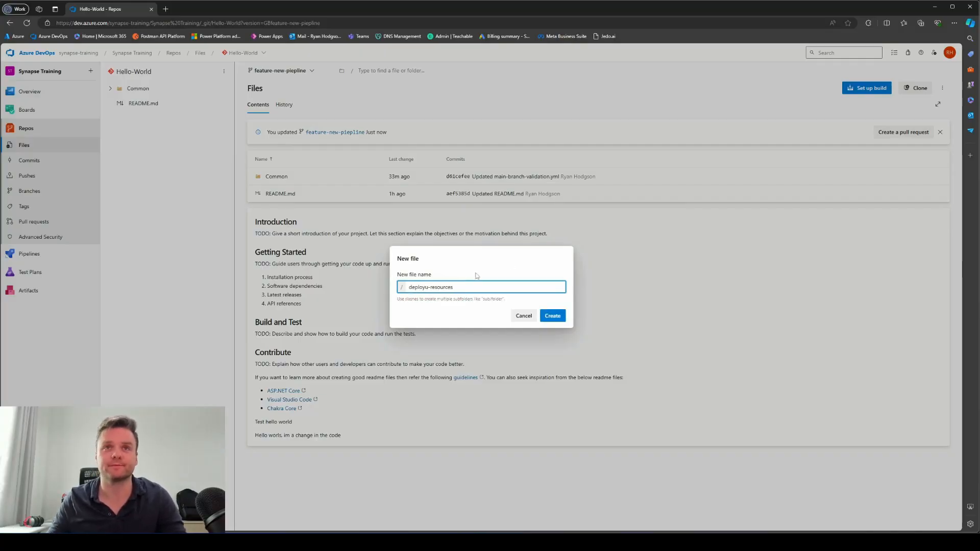
pyautogui.click(428, 287)
pyautogui.press('BackSpace')
pyautogui.click(477, 286)
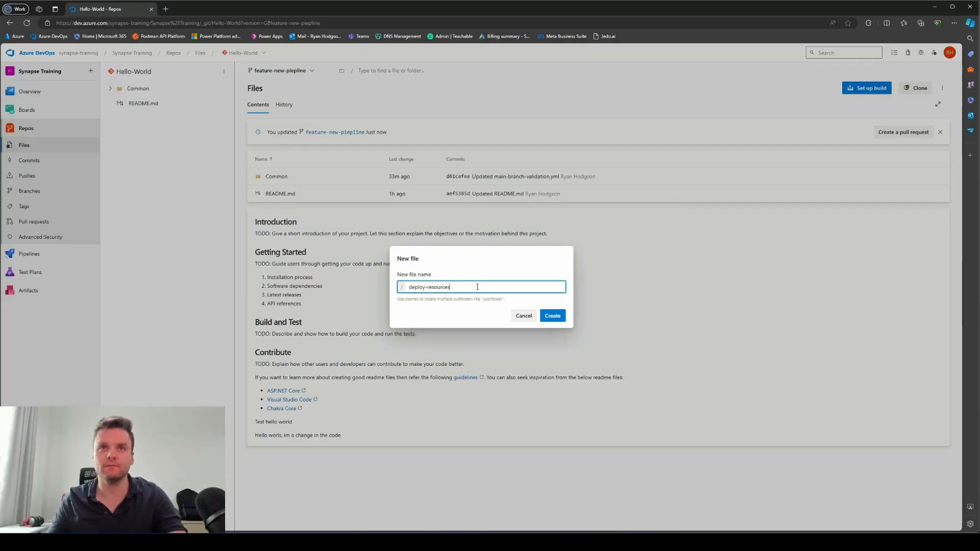
pyautogui.write('.yml')
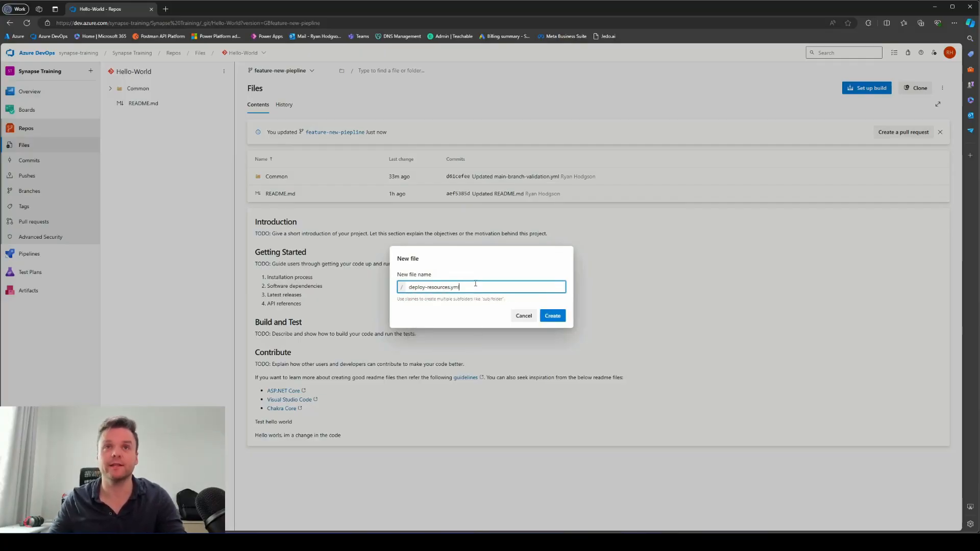
pyautogui.click(553, 316)
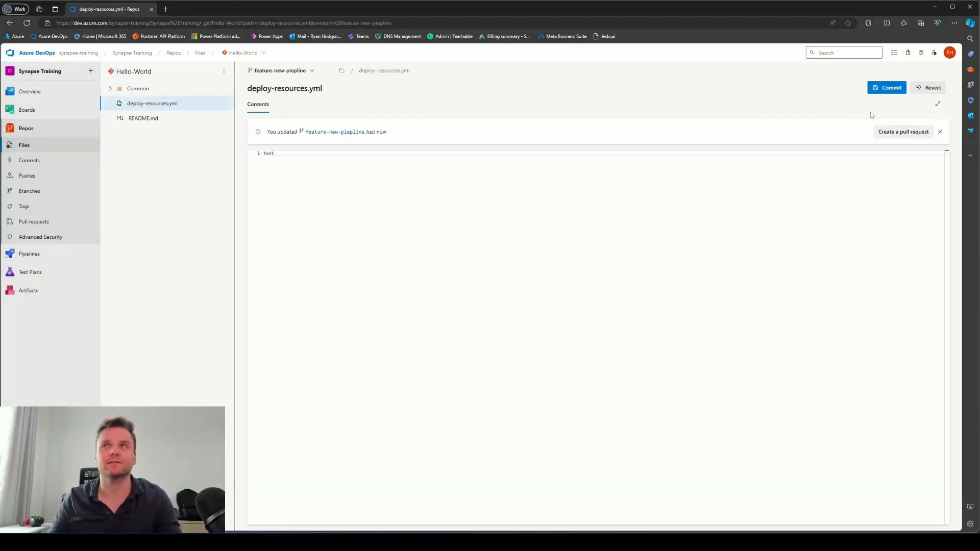
pyautogui.click(879, 92)
pyautogui.click(933, 512)
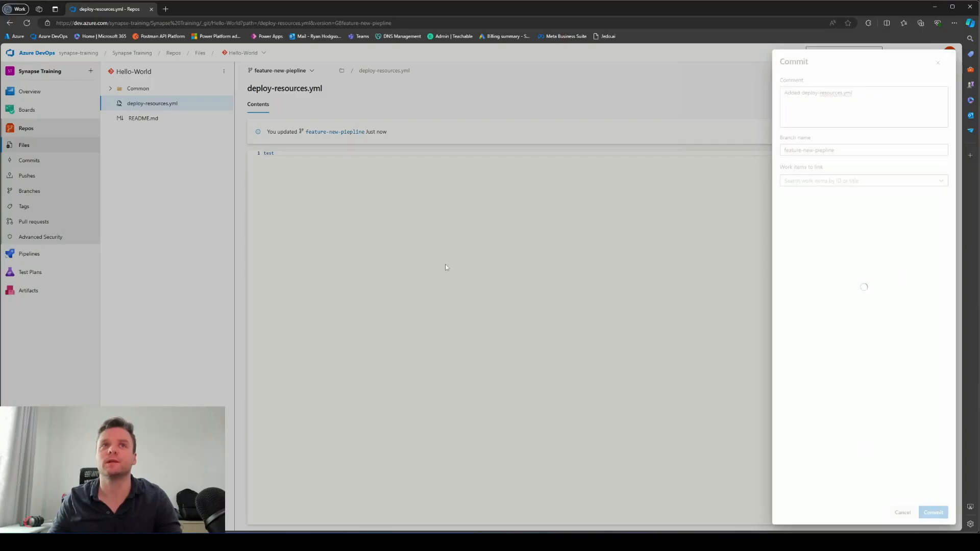
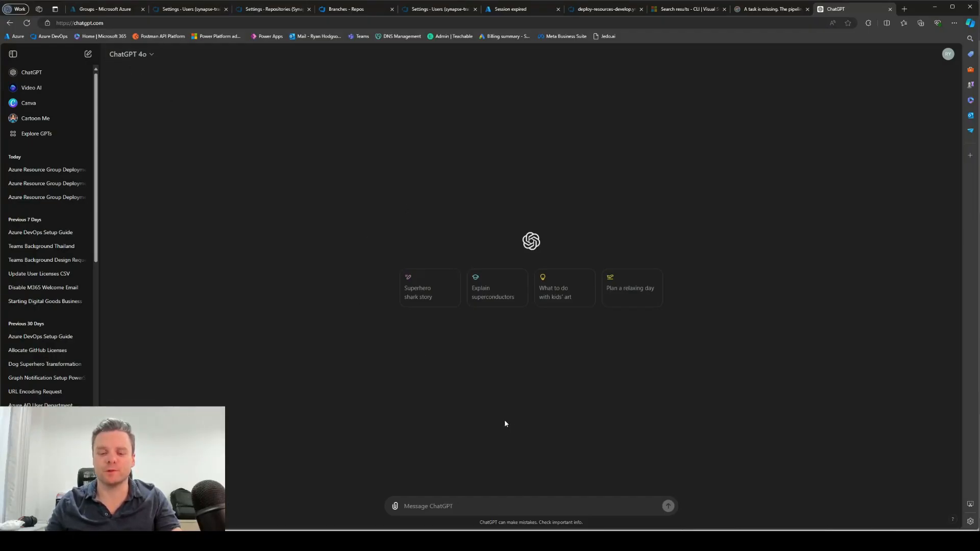
# Step: Ask ChatGPT for a YAML pipeline creating a resource group via PowerShell, then copy its code
pyautogui.write('create a yaml pipeline that deploys a resource group to Azure with a powershell task')
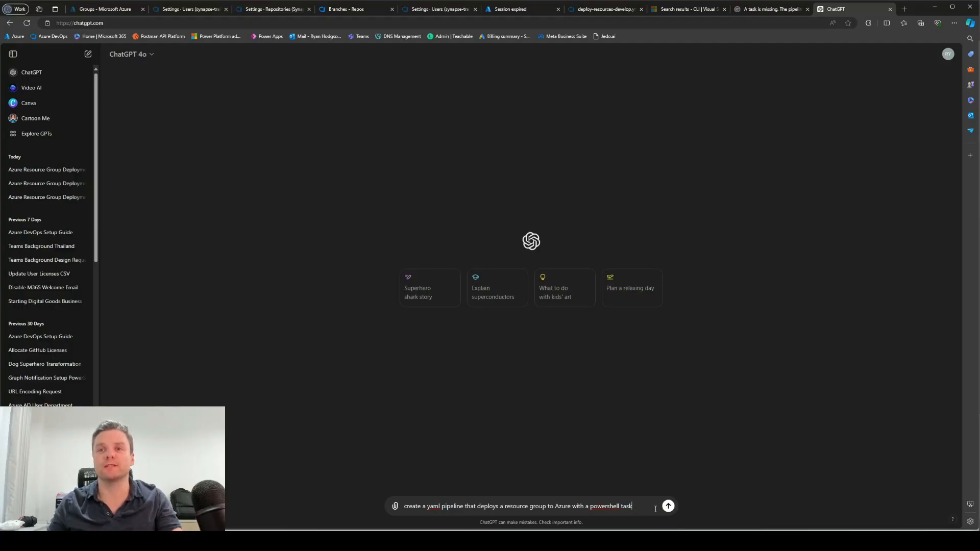
pyautogui.press('Return')
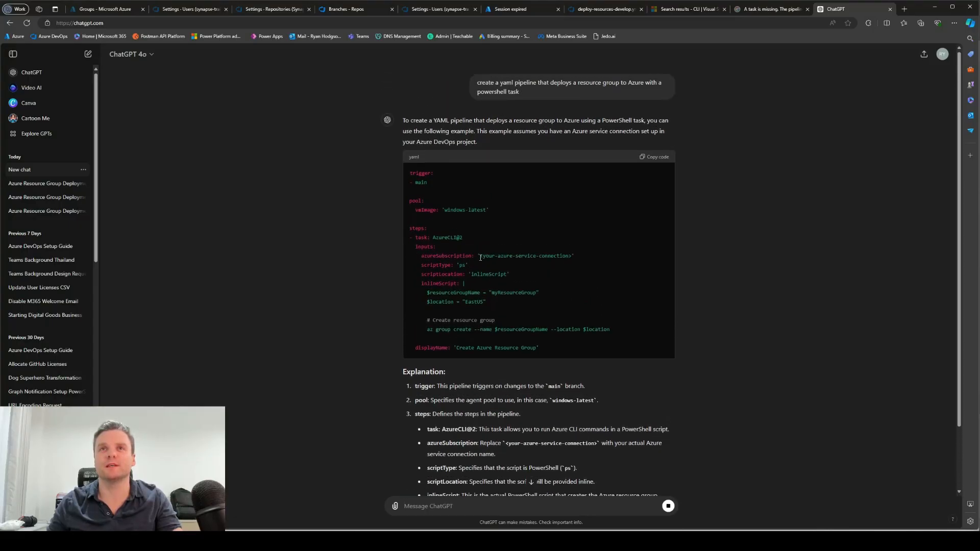
pyautogui.moveTo(480, 257); pyautogui.dragTo(570, 258)
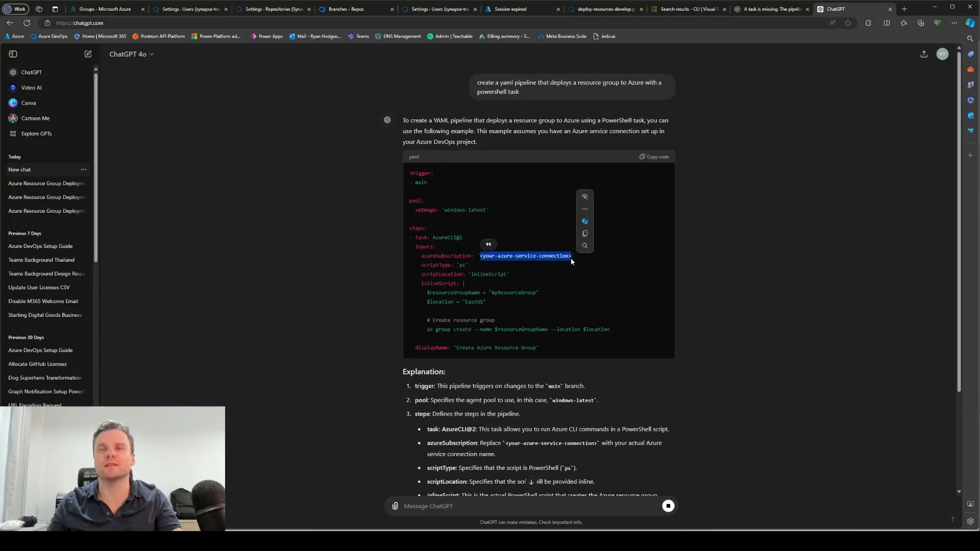
pyautogui.click(727, 256)
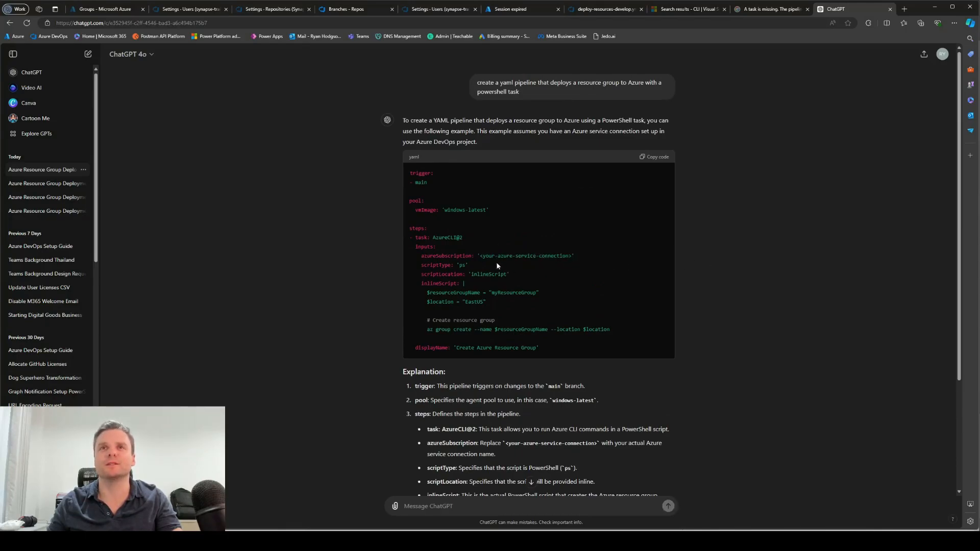
pyautogui.moveTo(490, 293); pyautogui.dragTo(535, 294)
pyautogui.click(471, 312)
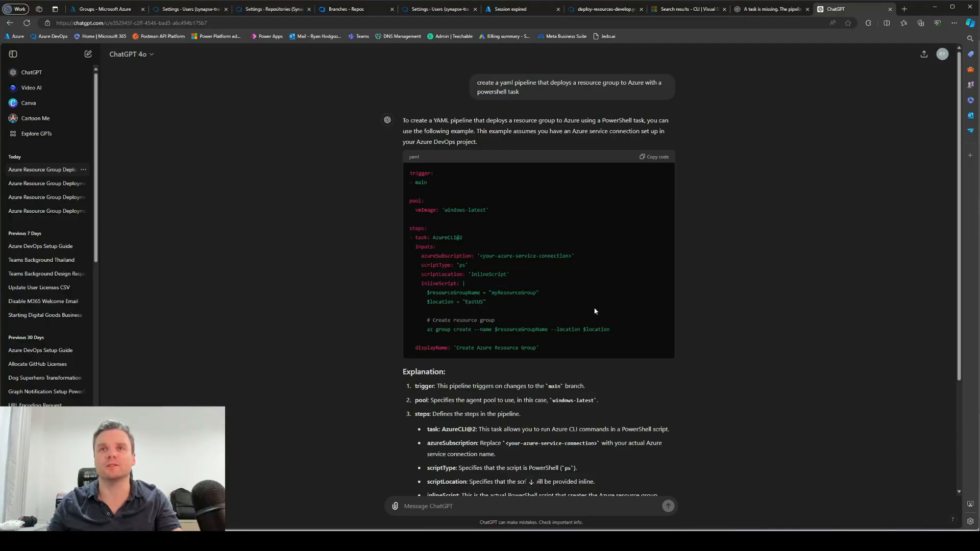
pyautogui.click(650, 161)
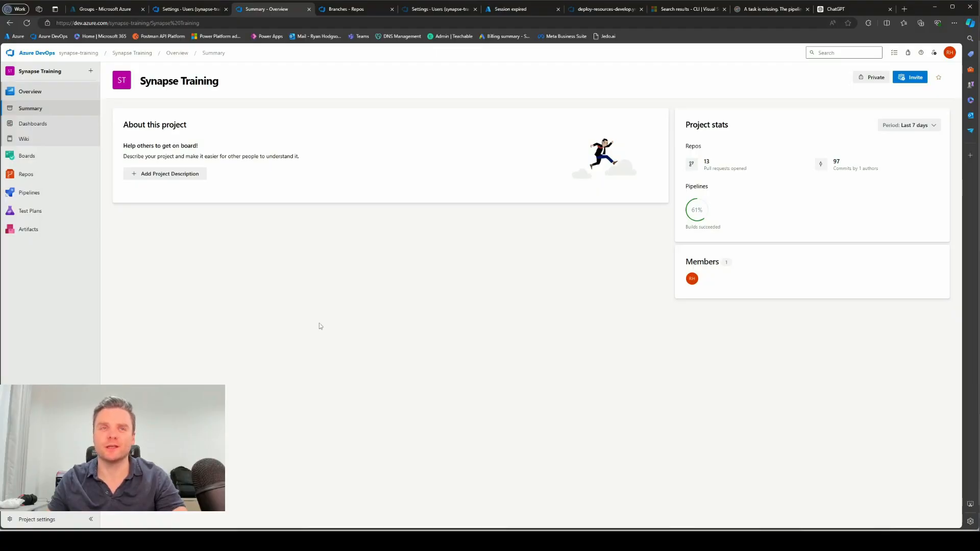
# Step: Go to Project settings > Service connections and begin a new service connection
pyautogui.click(30, 521)
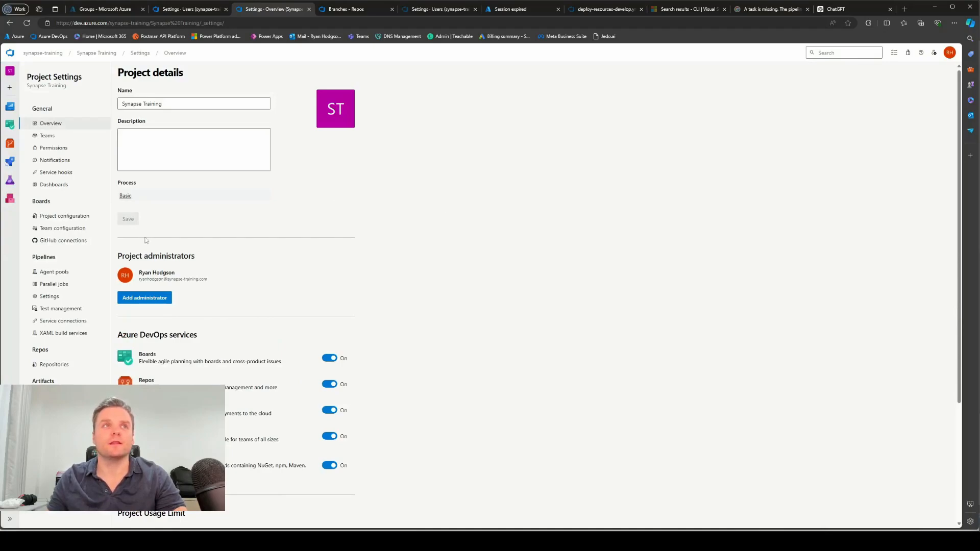
pyautogui.click(60, 324)
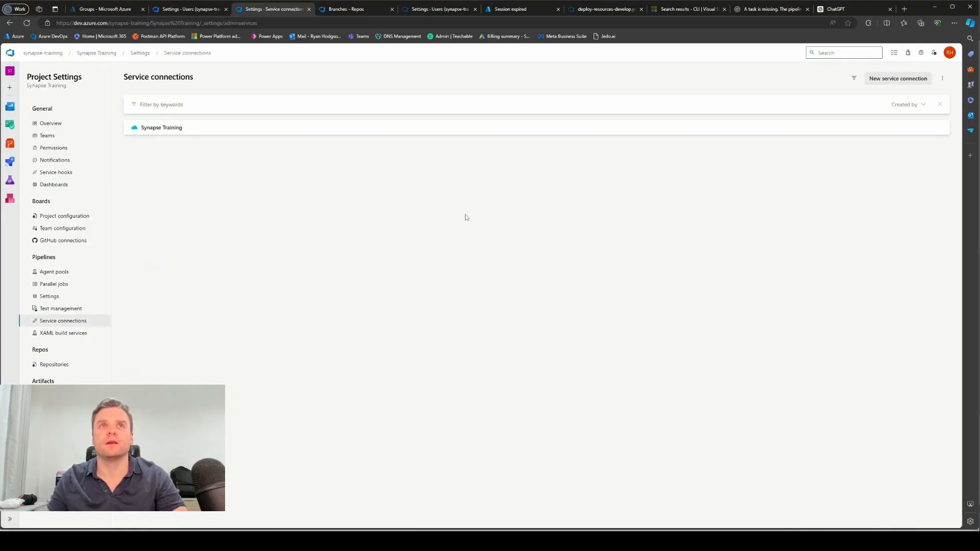
pyautogui.click(887, 82)
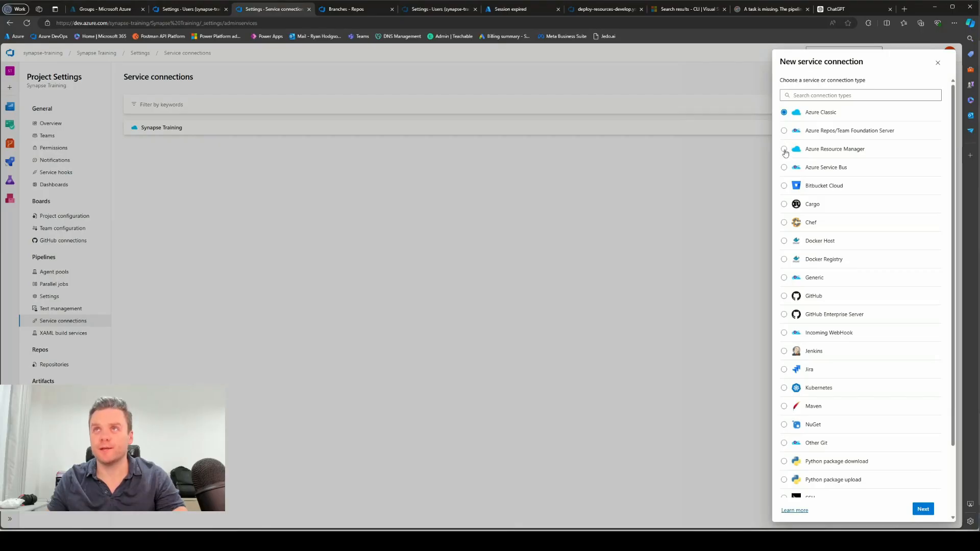
# Step: Configure an Azure Resource Manager connection 'Synapse Training Test' with automatic workload identity federation, granted to all pipelines
pyautogui.click(785, 149)
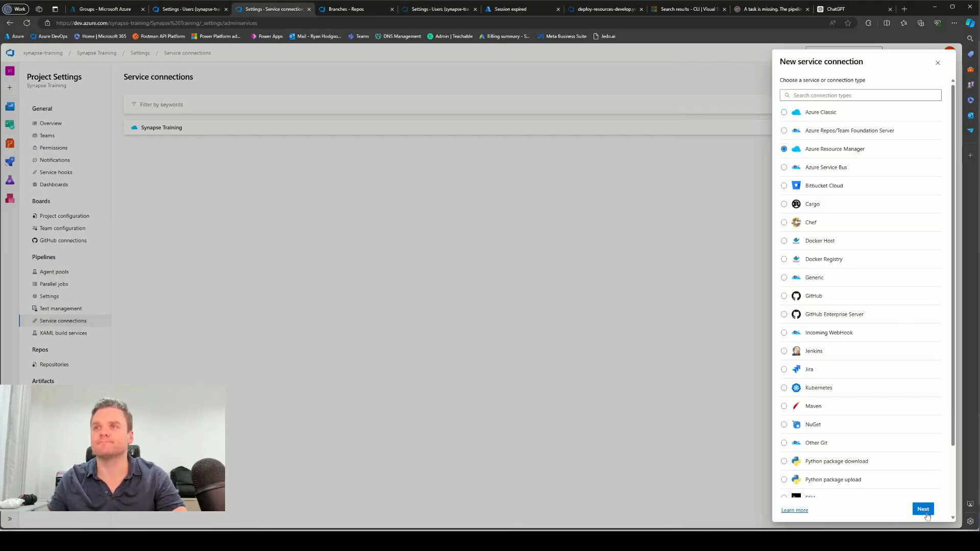
pyautogui.click(923, 508)
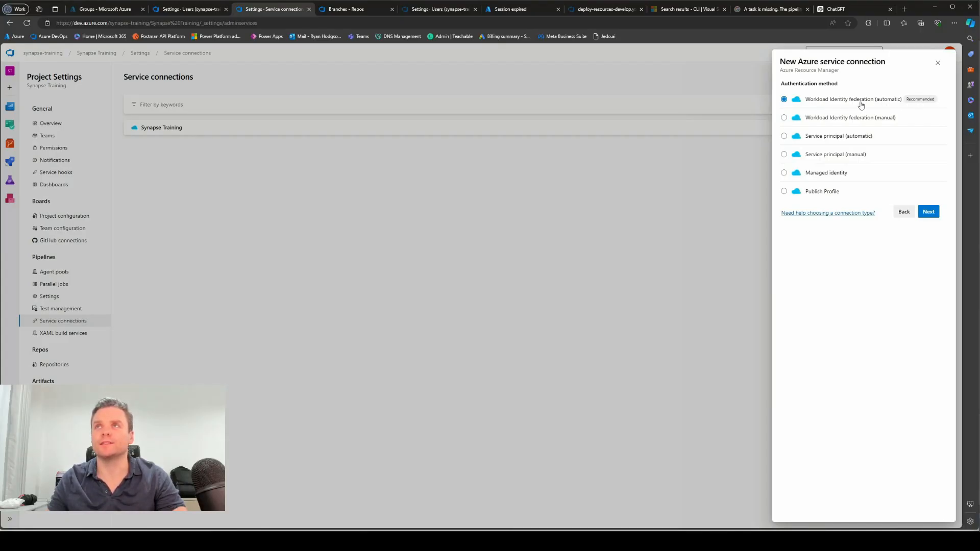
pyautogui.click(929, 211)
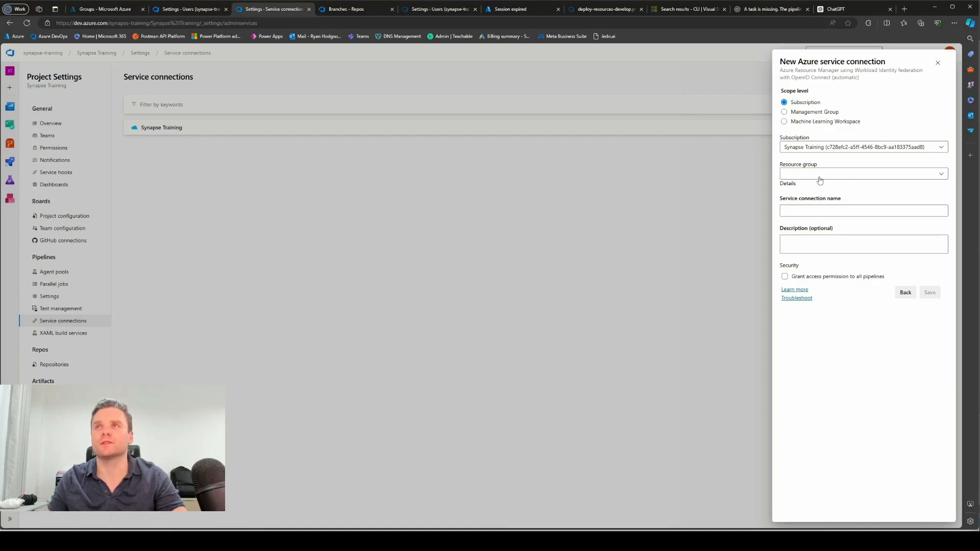
pyautogui.click(941, 176)
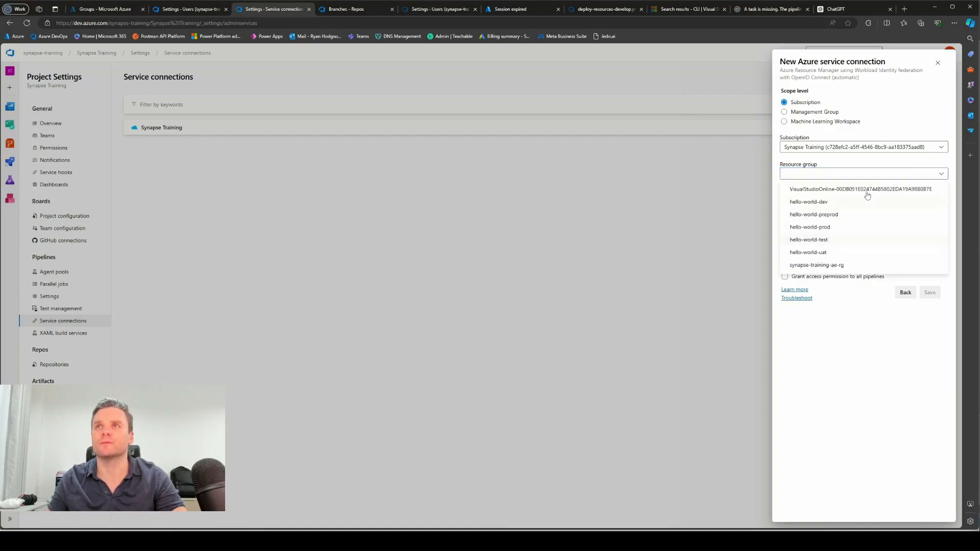
pyautogui.click(943, 176)
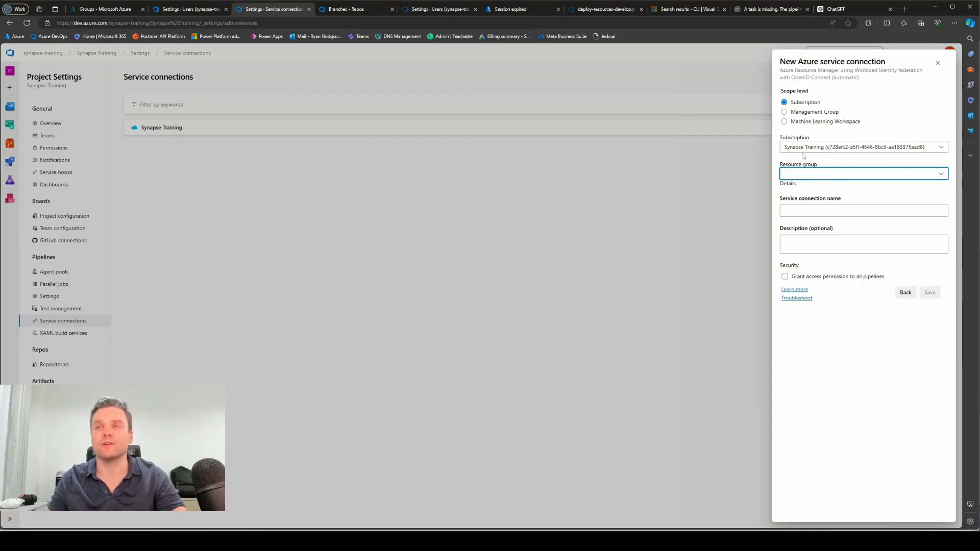
pyautogui.click(812, 212)
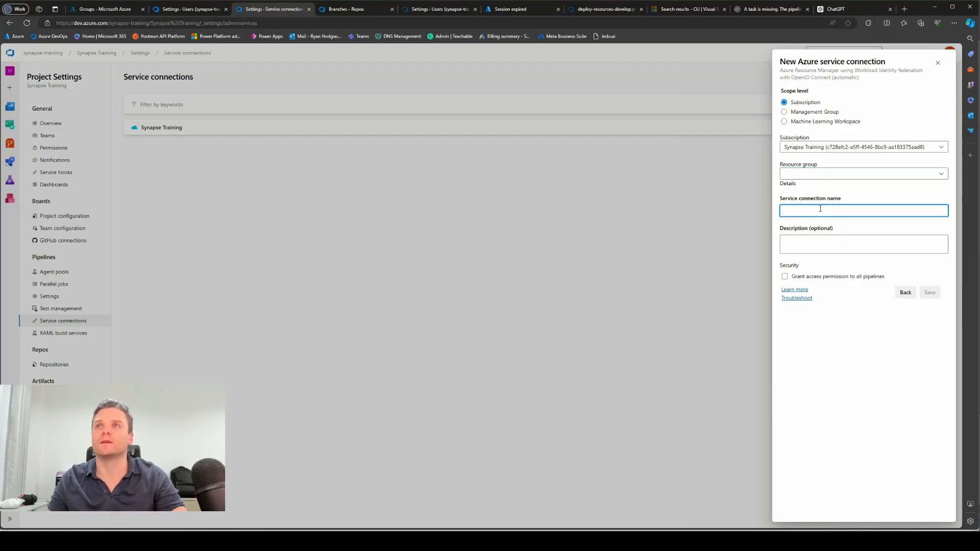
pyautogui.write('Sy')
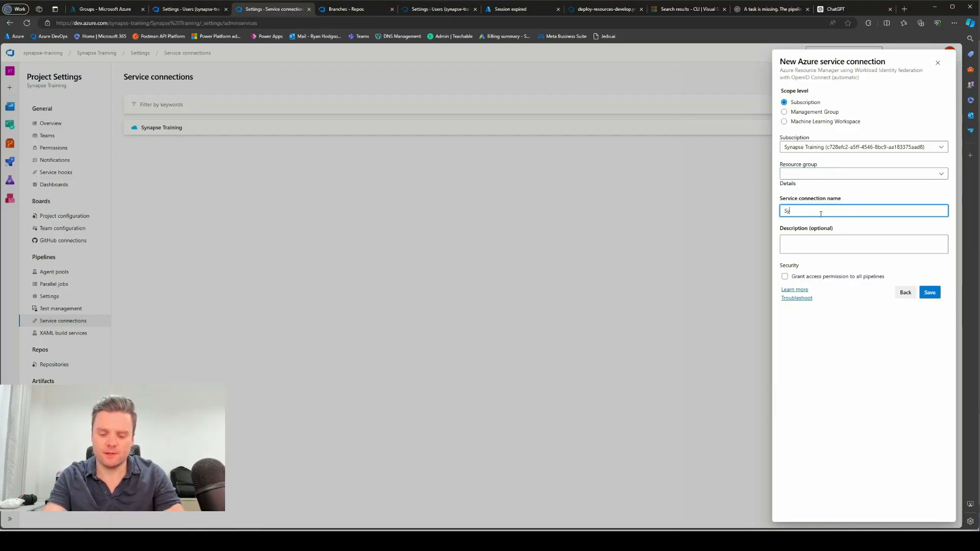
pyautogui.write('napse Training')
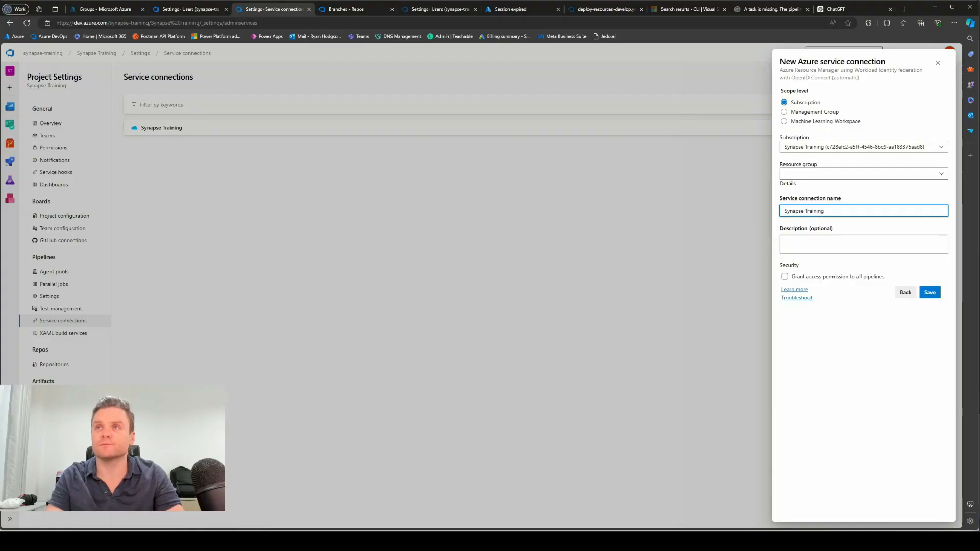
pyautogui.write(' Test')
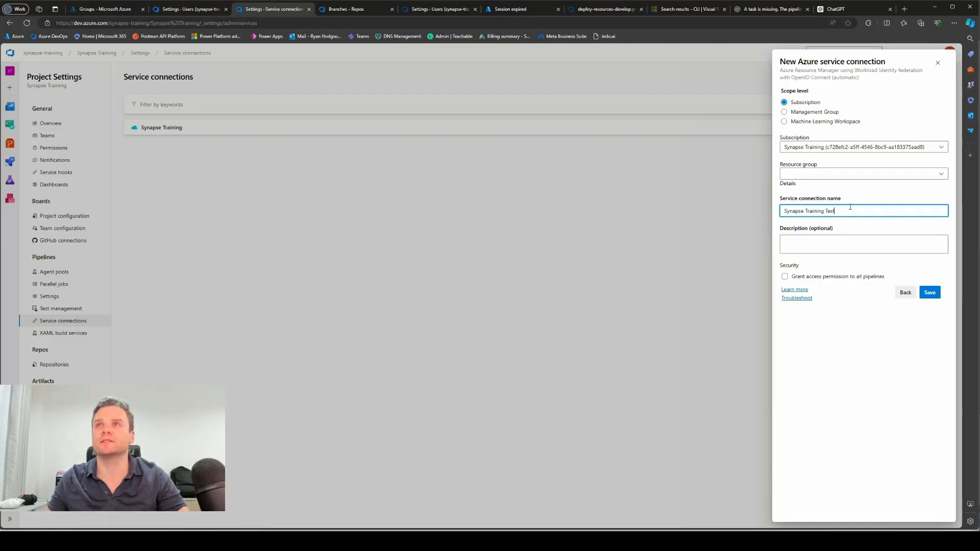
pyautogui.click(874, 357)
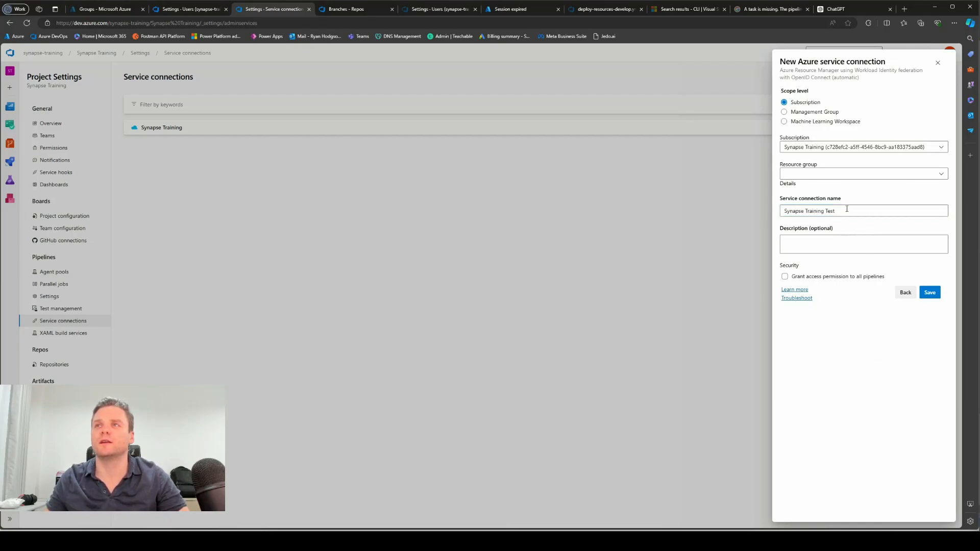
pyautogui.click(784, 277)
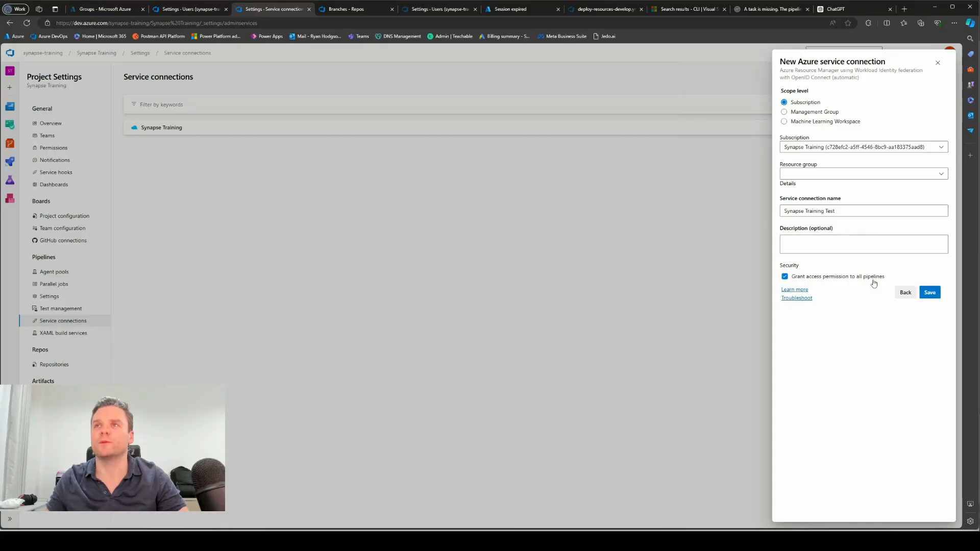
# Step: Save the Synapse Training Test connection and open its service principal in the Azure portal
pyautogui.click(934, 294)
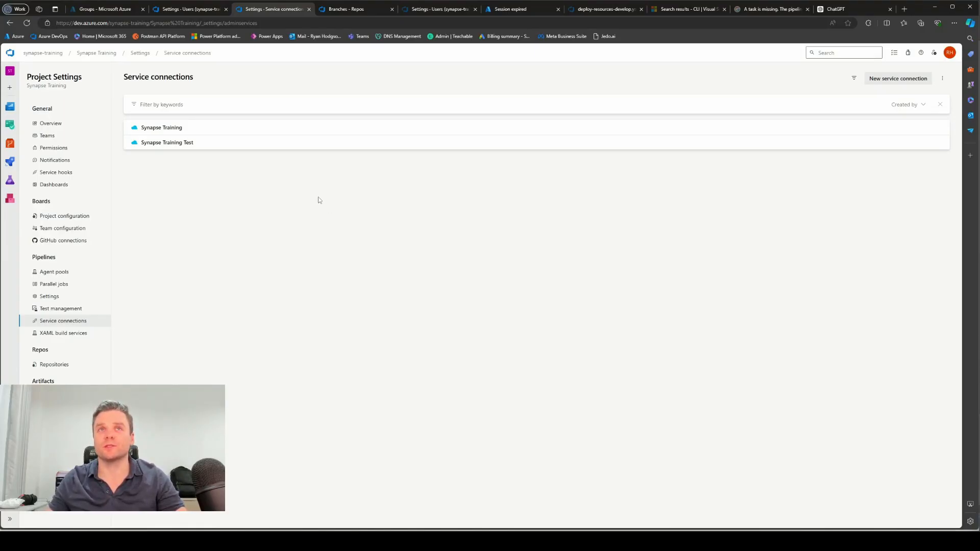
pyautogui.click(181, 148)
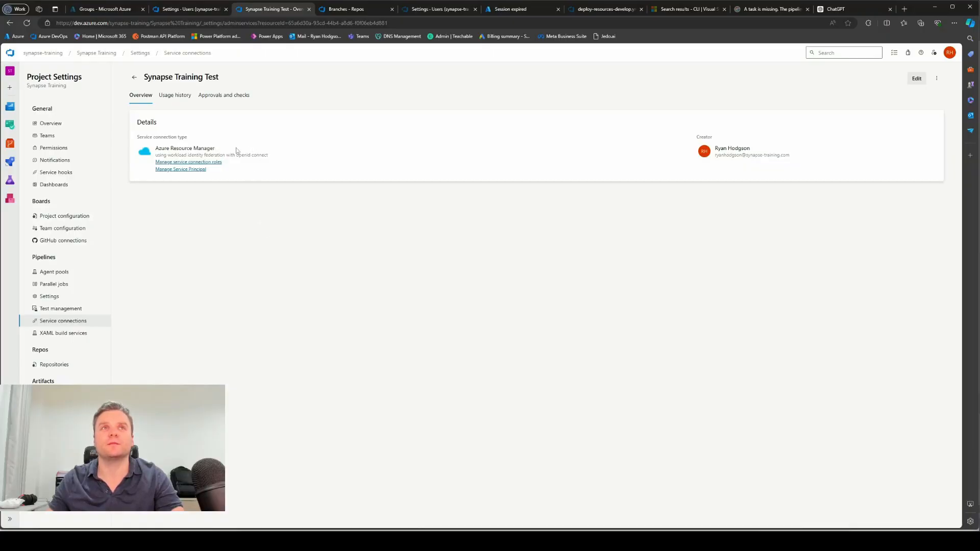
pyautogui.click(189, 171)
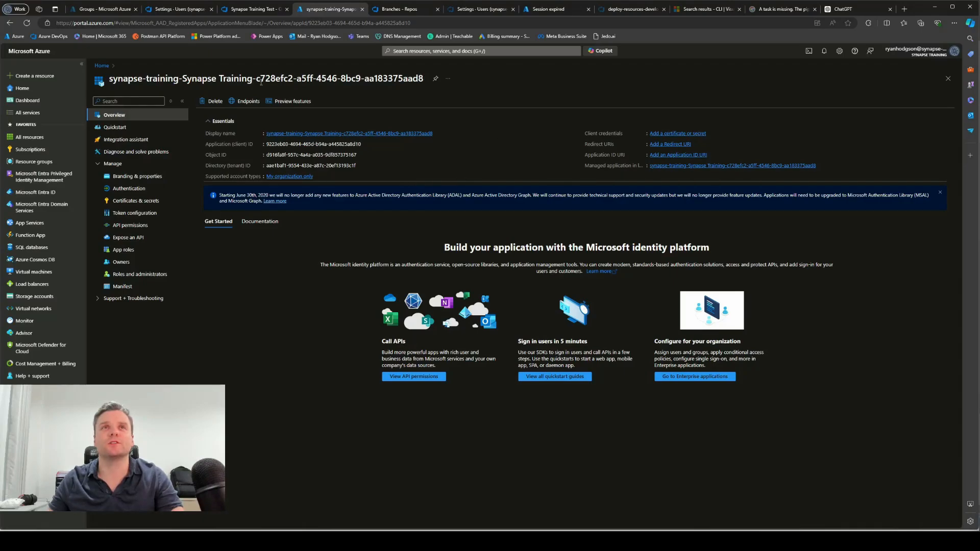
# Step: Change the app registration's long generated name to 'Synapse Training Test' under Branding & properties and save
pyautogui.moveTo(109, 80); pyautogui.dragTo(424, 81)
pyautogui.click(352, 82)
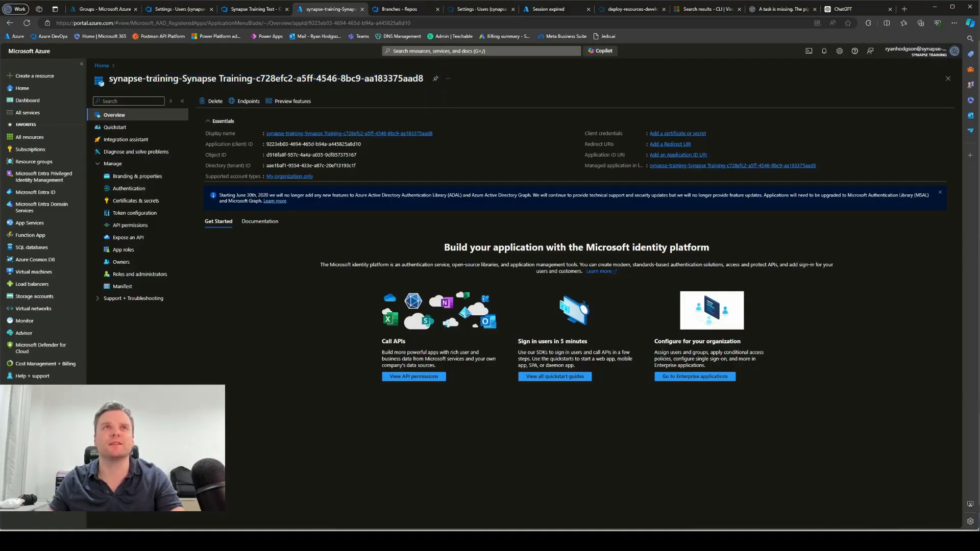
pyautogui.click(136, 176)
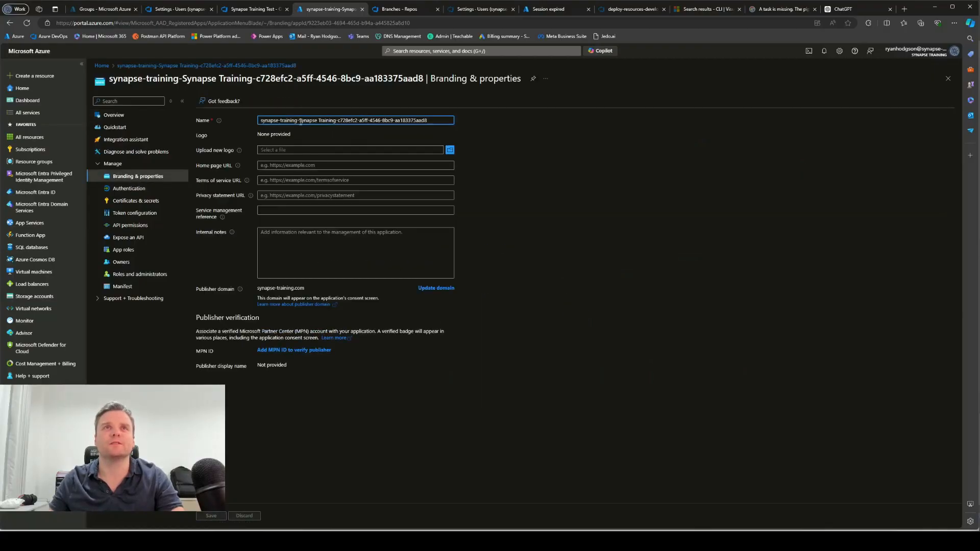
pyautogui.moveTo(300, 121); pyautogui.dragTo(248, 122)
pyautogui.press('BackSpace')
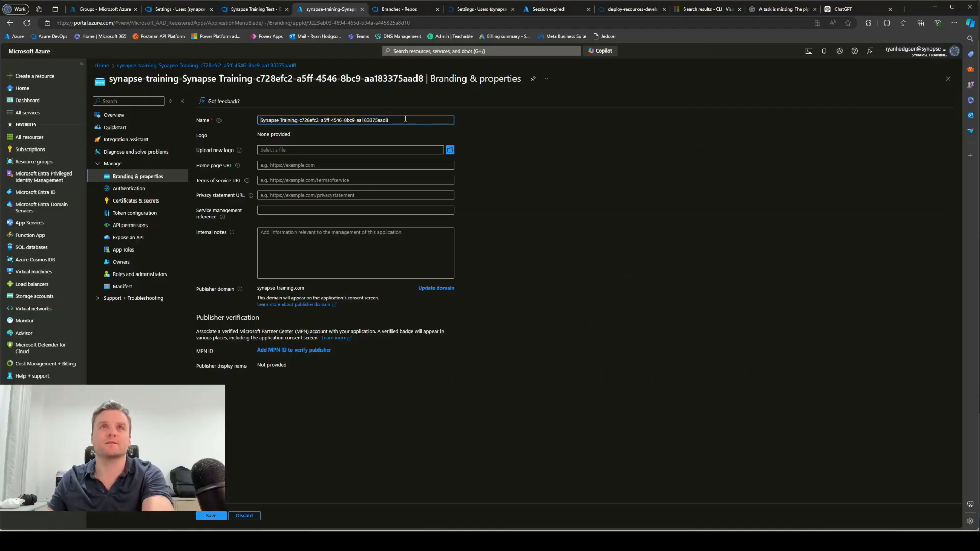
pyautogui.moveTo(405, 119); pyautogui.dragTo(302, 120)
pyautogui.write('Training')
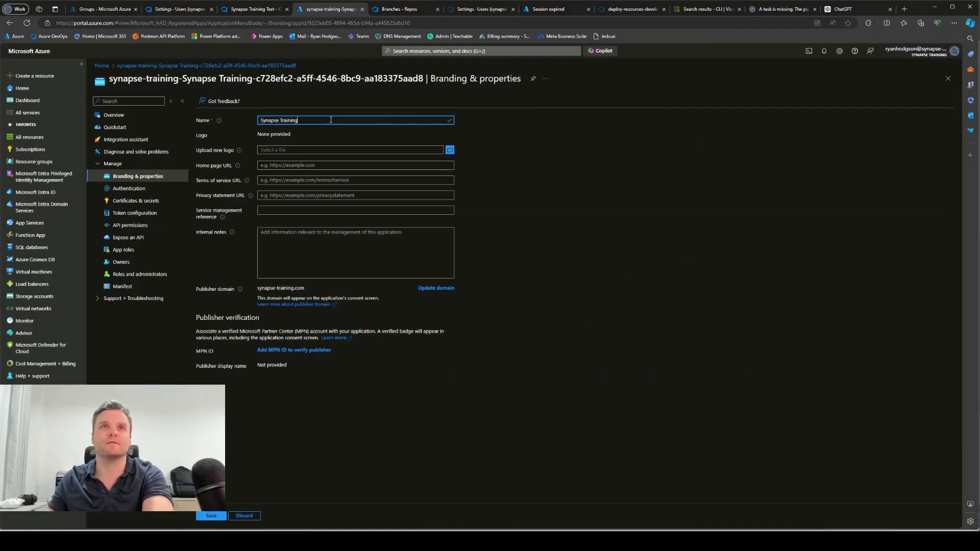
pyautogui.write(' Tes')
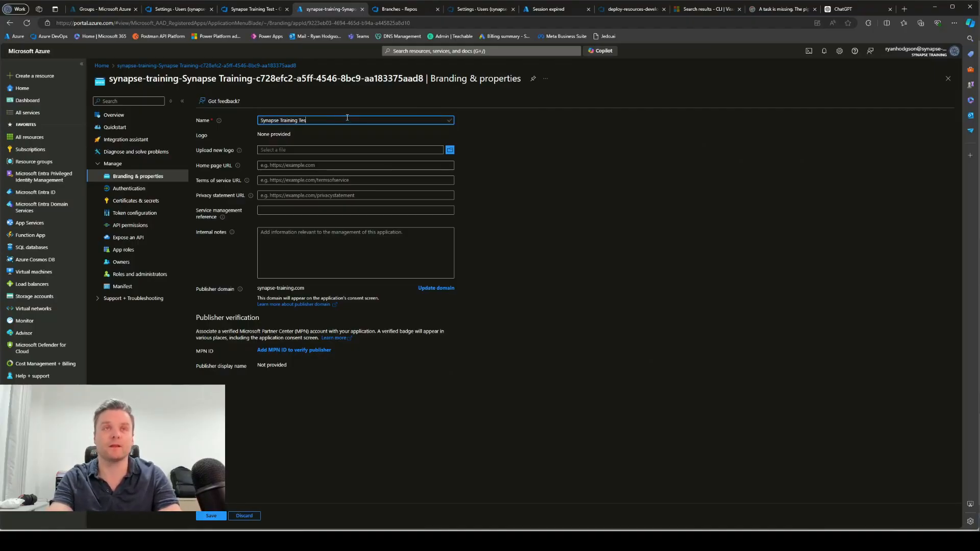
pyautogui.write('t')
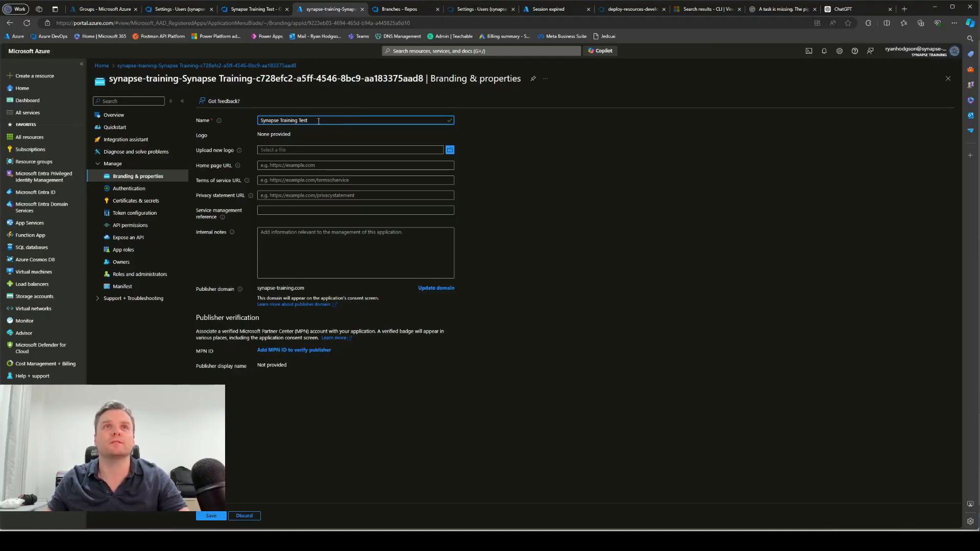
pyautogui.click(507, 156)
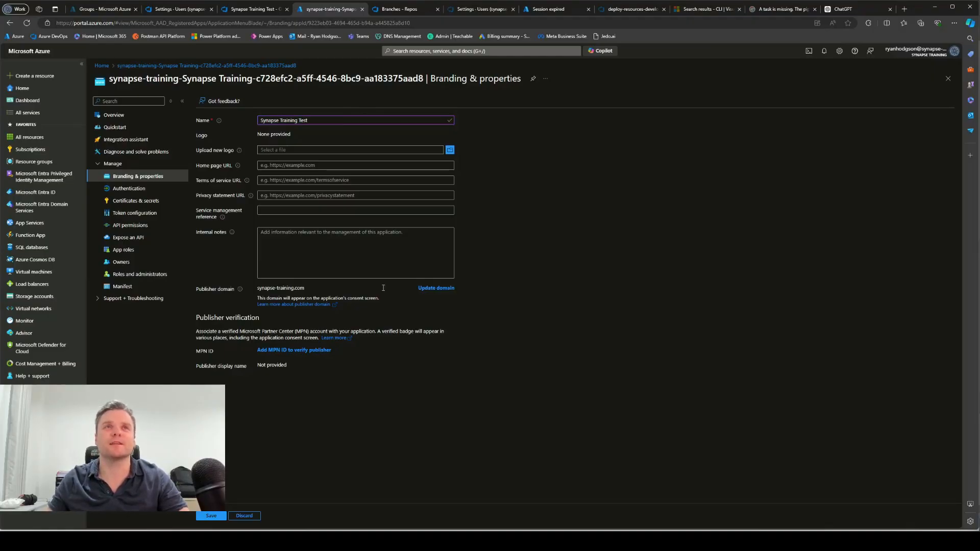
pyautogui.click(211, 515)
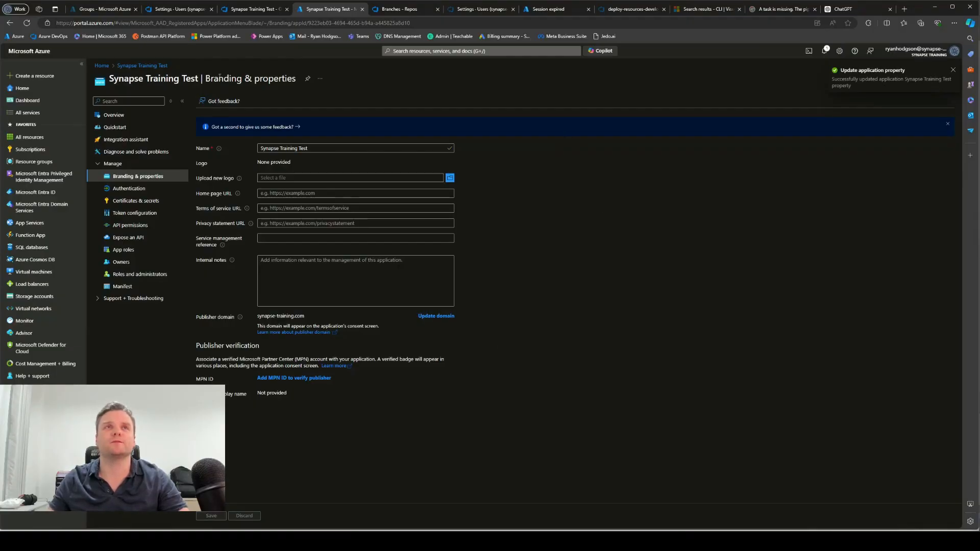
pyautogui.moveTo(199, 81); pyautogui.dragTo(111, 82)
pyautogui.hotkey('ctrl', 'c')
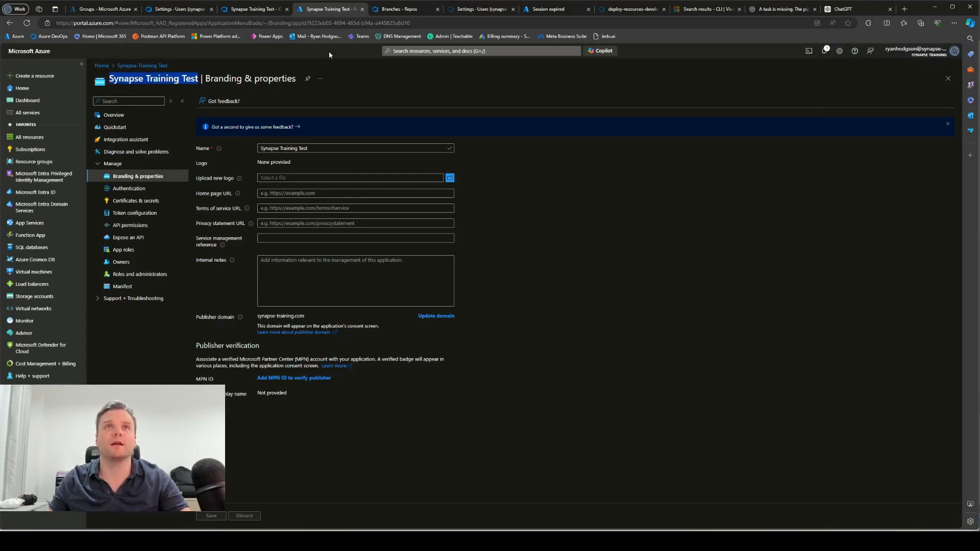
# Step: Start a role assignment on the Synapse Training subscription and choose the Contributor role
pyautogui.click(30, 151)
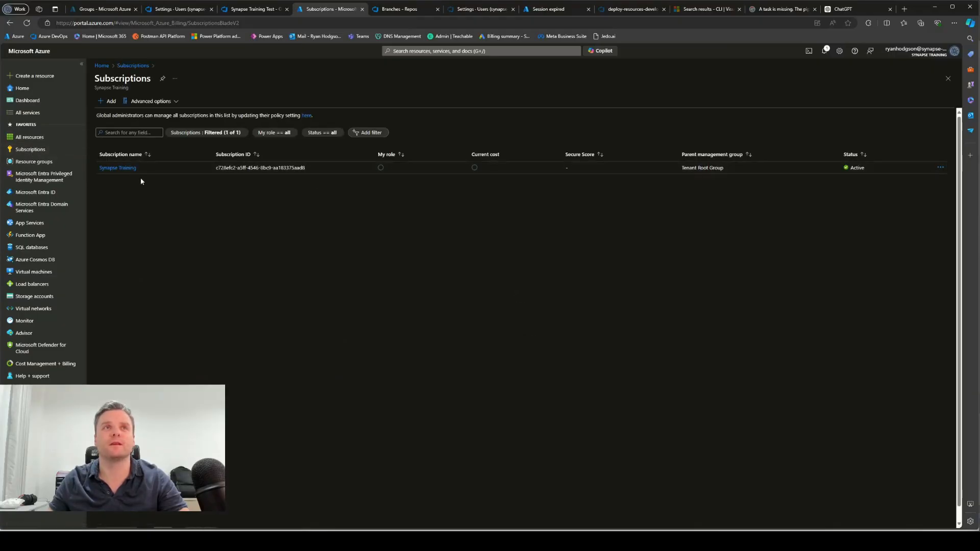
pyautogui.click(117, 168)
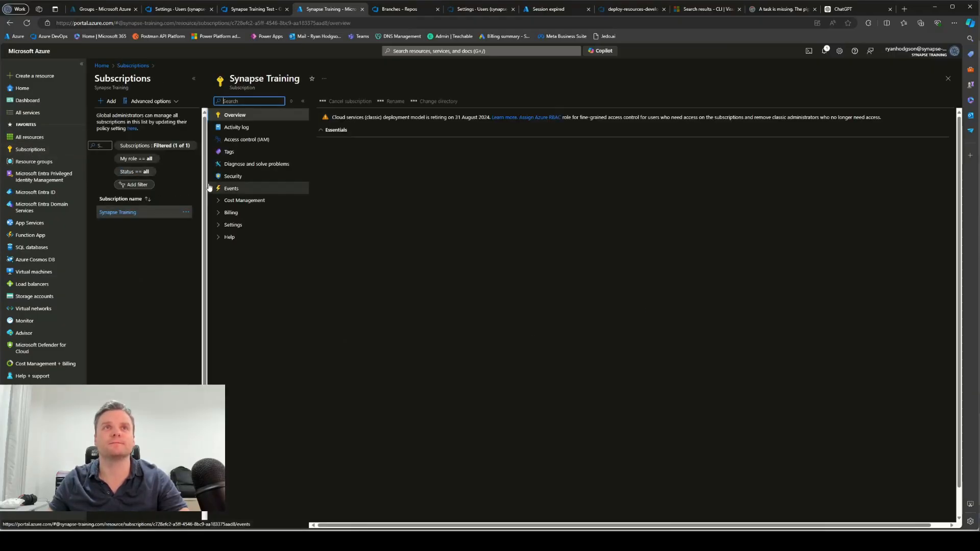
pyautogui.click(240, 142)
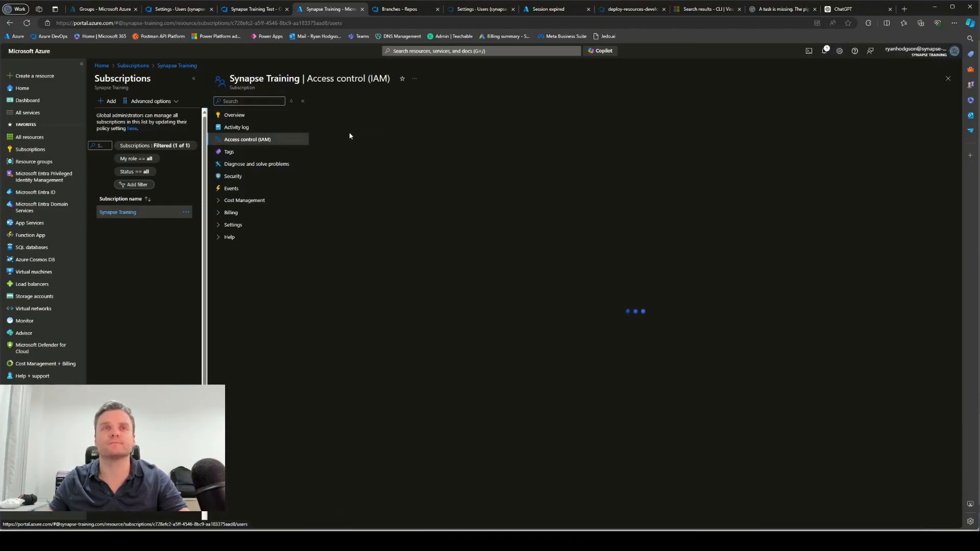
pyautogui.click(334, 101)
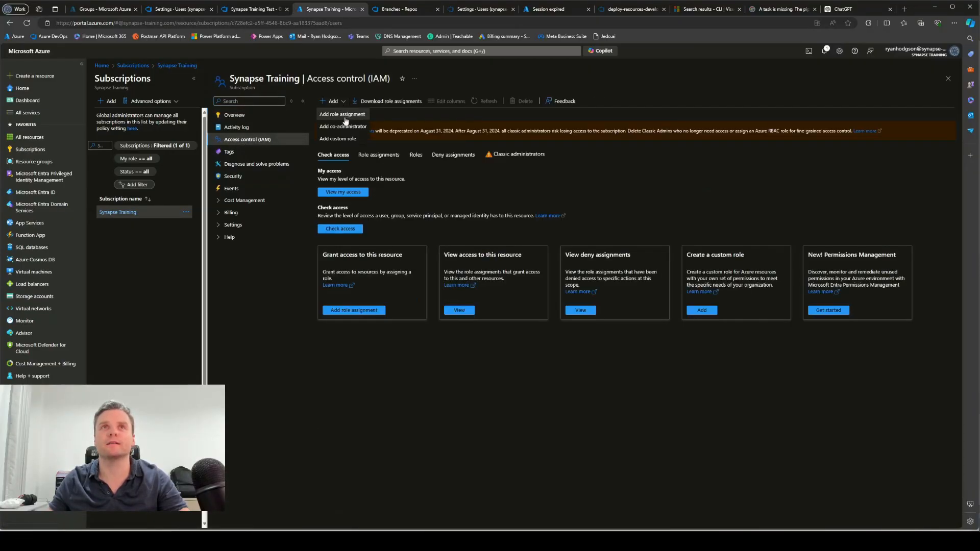
pyautogui.click(343, 115)
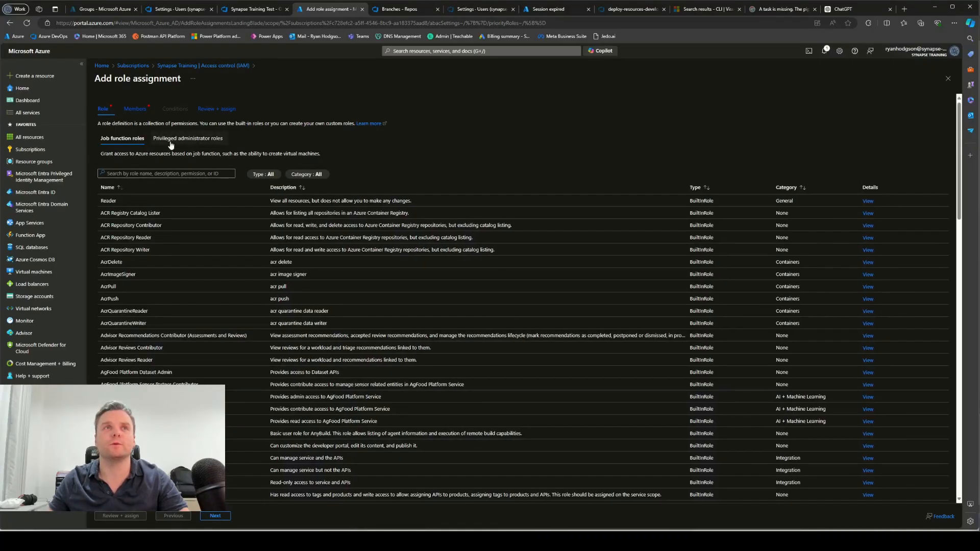
pyautogui.click(174, 140)
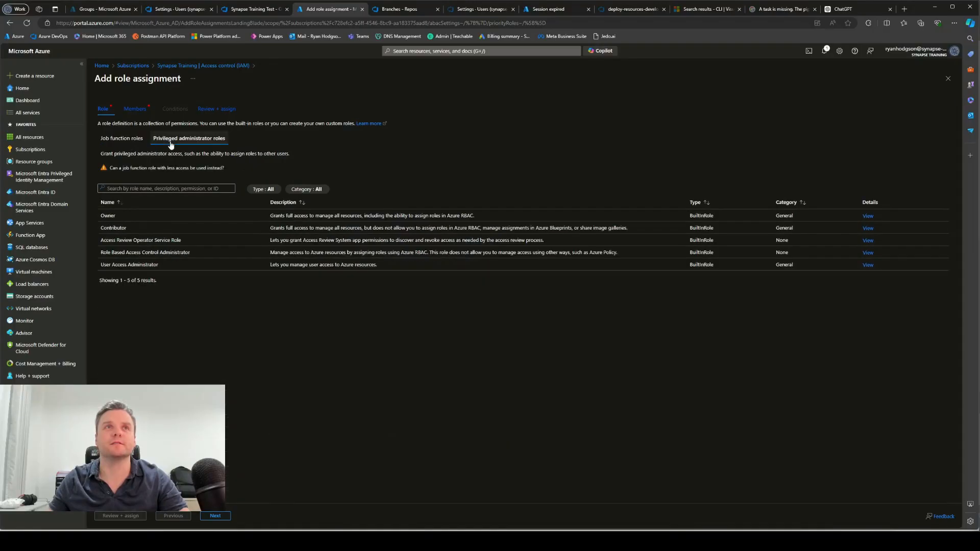
pyautogui.click(125, 229)
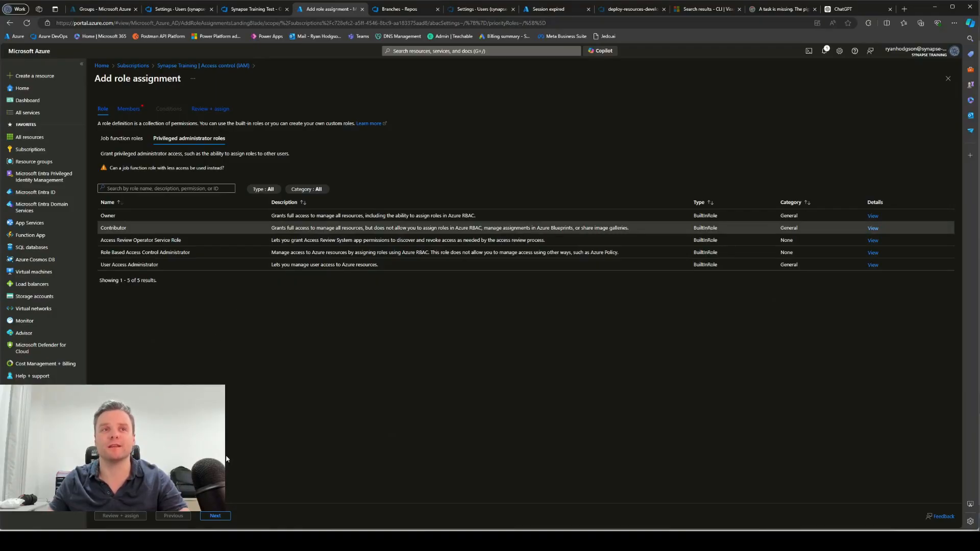
# Step: Add the Synapse Training Test application as member and assign the Contributor role
pyautogui.click(215, 515)
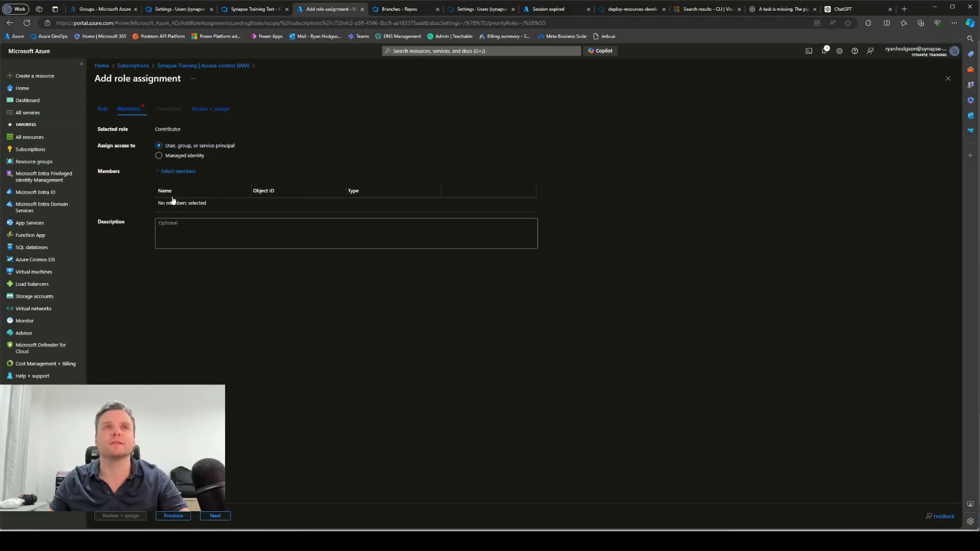
pyautogui.click(176, 171)
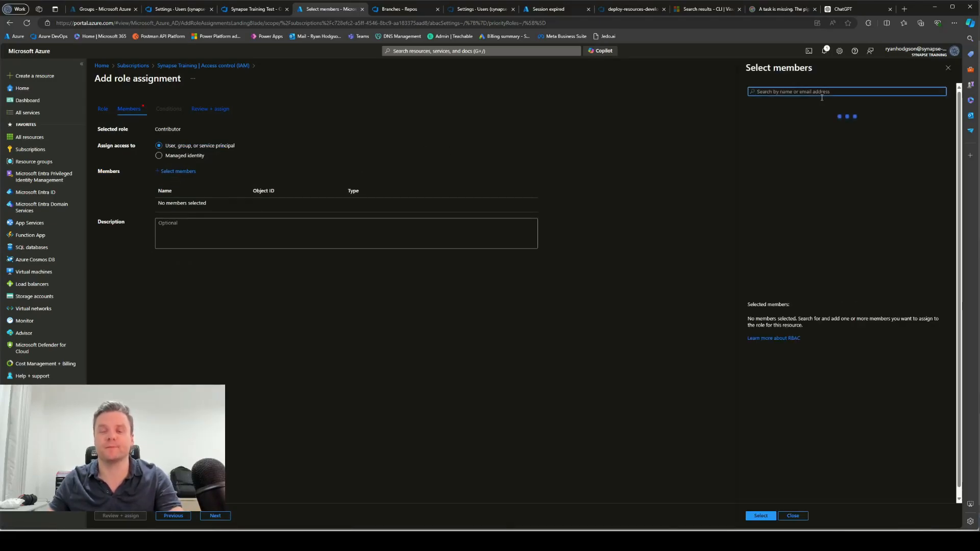
pyautogui.hotkey('ctrl', 'v')
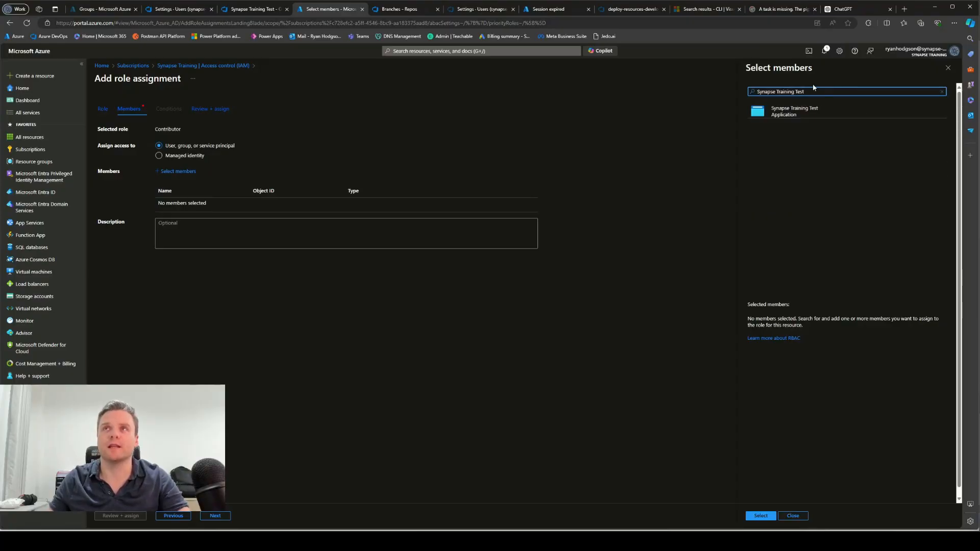
pyautogui.click(802, 114)
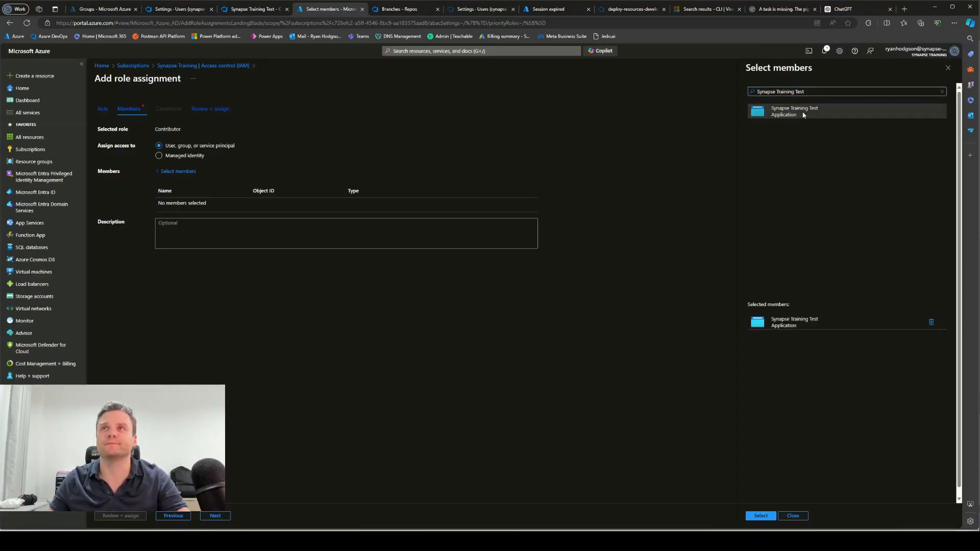
pyautogui.click(760, 515)
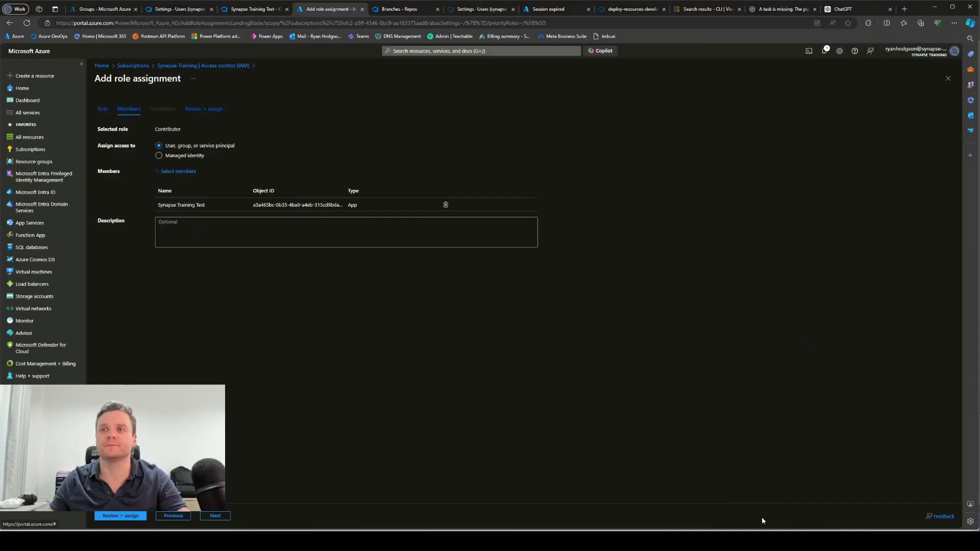
pyautogui.click(118, 516)
pyautogui.click(118, 520)
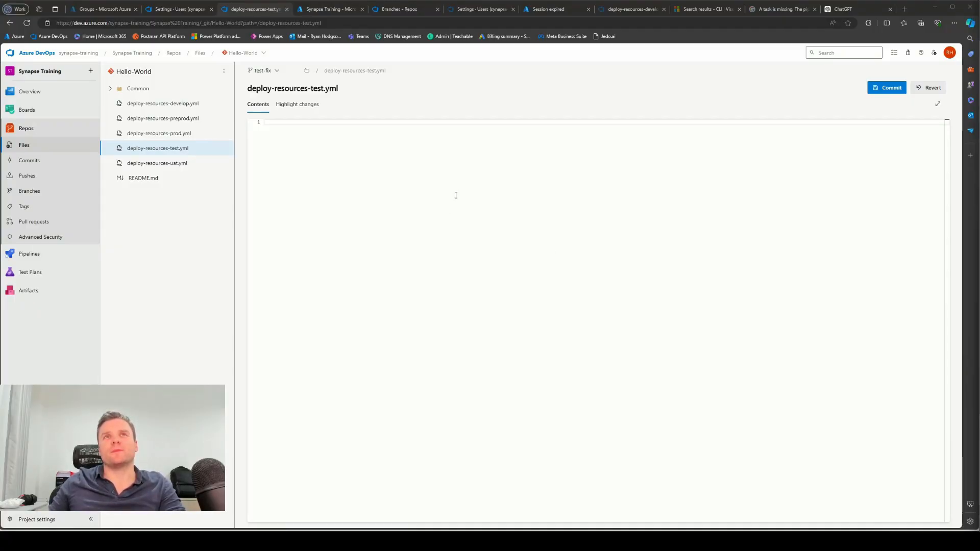
# Step: Paste the resource-group pipeline into the file and append ' Test' to the line-15 subscription name
pyautogui.click(403, 171)
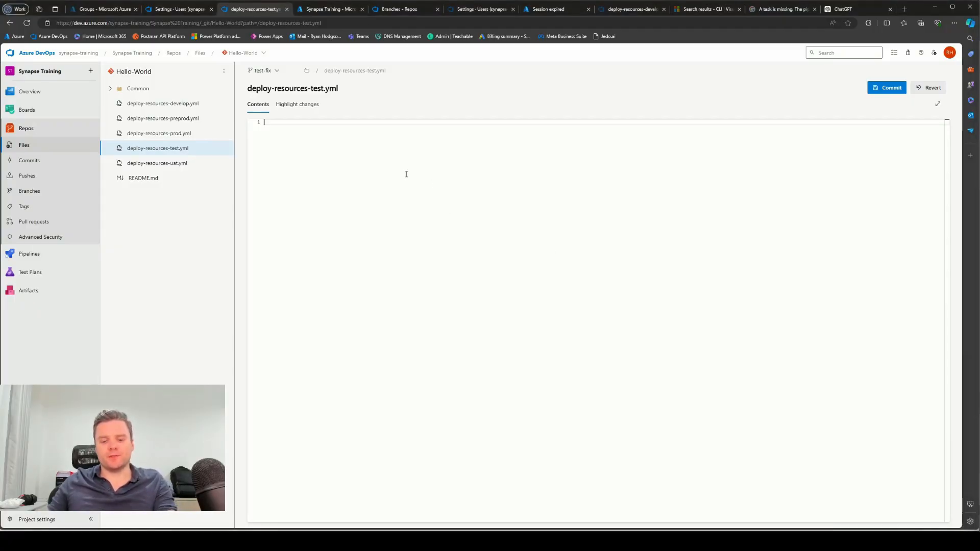
pyautogui.write('trigger: - none  pool:   vmImage: \'windows-latest\'  stages:   - stage: Deploy     jobs:       - job: DeployResourceGroup         displayName: \'Deploy Azure Resource Group\'         steps:           - task: AzurePowerShell@5             inputs:               azureSubscription: \'Synapse Training\'               ScriptType: \'InlineScript\'               Inline: |                 $resourceGroupName = "hello-world-test"                 $location = "eastus" # e.g., eastus, westus, etc.                  # Check if the resource group exists                 $rg = Get-AzResourceGroup -Name $resourceGroupName -ErrorAction SilentlyContinue                  if (-not $rg) {                     # Create resource group if it doesn\'t exist                     New-AzResourceGroup -Name $resourceGroupName -Location $location                     Write-Host "Resource group \'$resourceGroupName\' created in \'$location\'."                 } else {                     Write-Host "Resource group \'$resourceGroupName\' already exists."                 }               azurePowerShellVersion: \'LatestVersion\'')
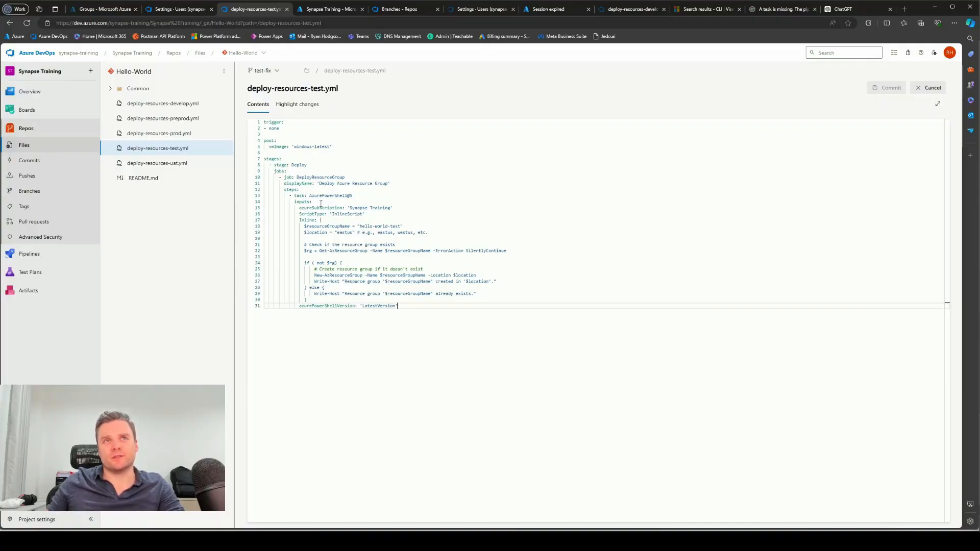
pyautogui.moveTo(349, 208); pyautogui.dragTo(390, 208)
pyautogui.click(391, 208)
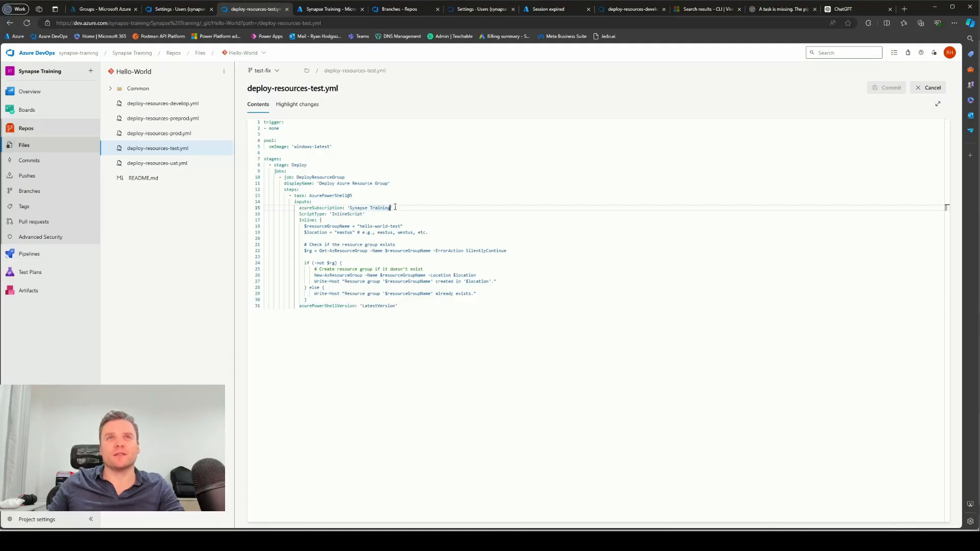
pyautogui.write('Test')
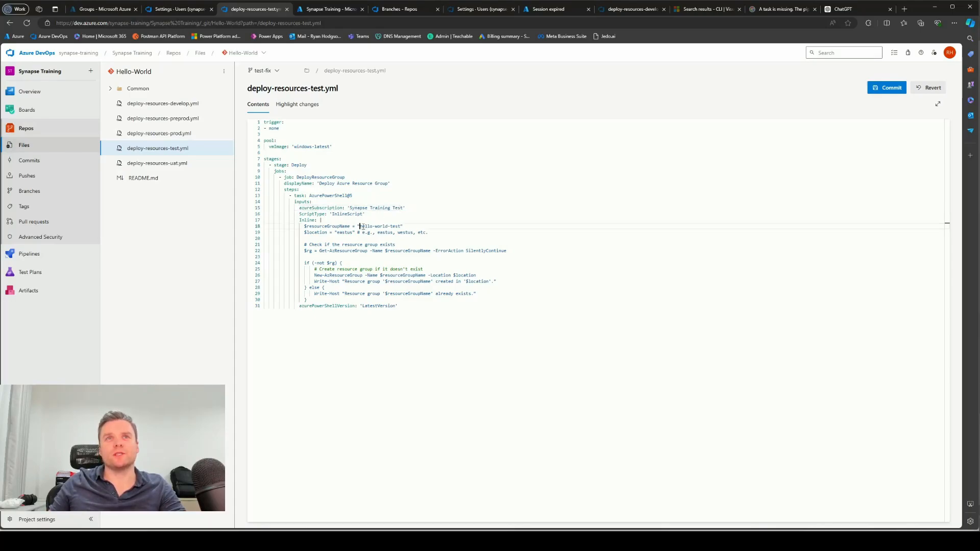
# Step: Review the pipeline's resource group name, eastus location and trigger: none settings
pyautogui.moveTo(359, 226); pyautogui.dragTo(400, 226)
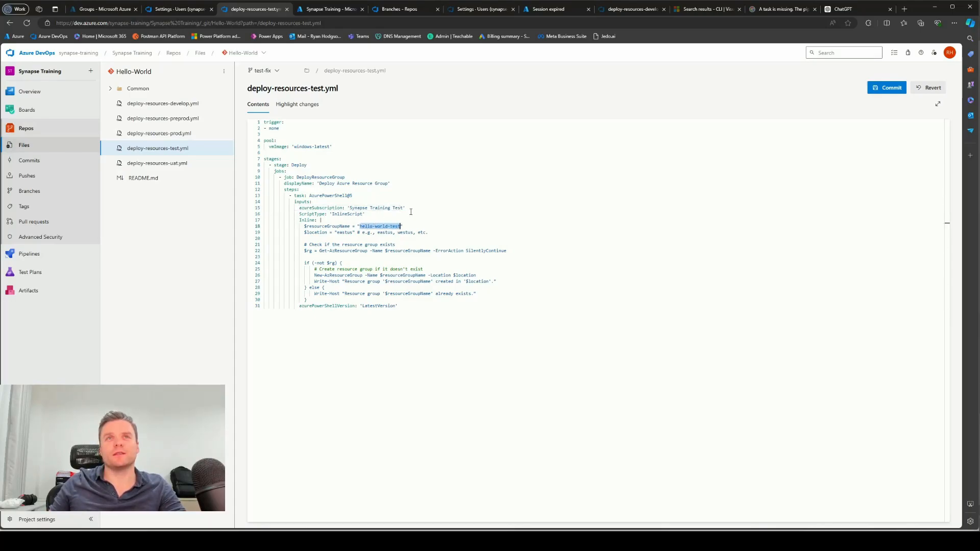
pyautogui.click(421, 201)
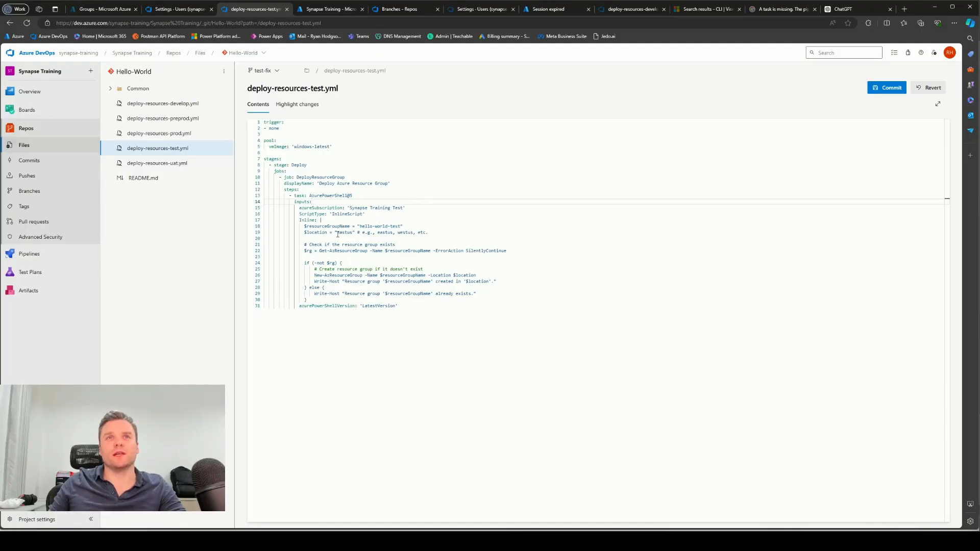
pyautogui.moveTo(337, 233); pyautogui.dragTo(355, 237)
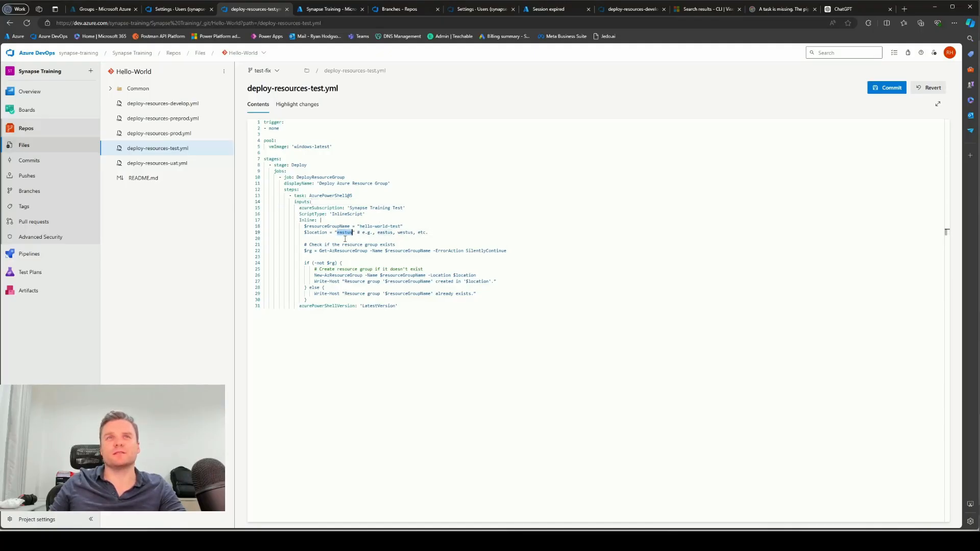
pyautogui.click(451, 226)
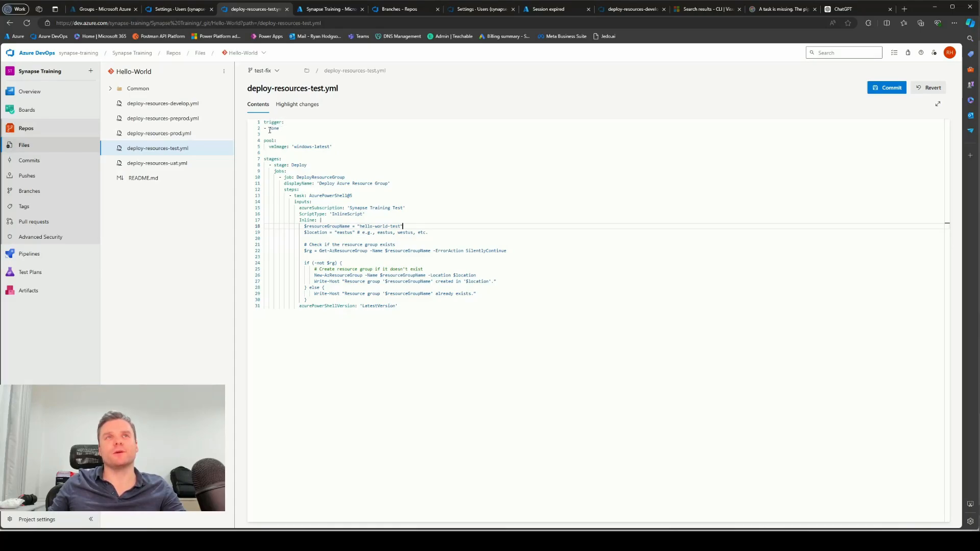
pyautogui.moveTo(281, 128); pyautogui.dragTo(270, 128)
pyautogui.click(287, 127)
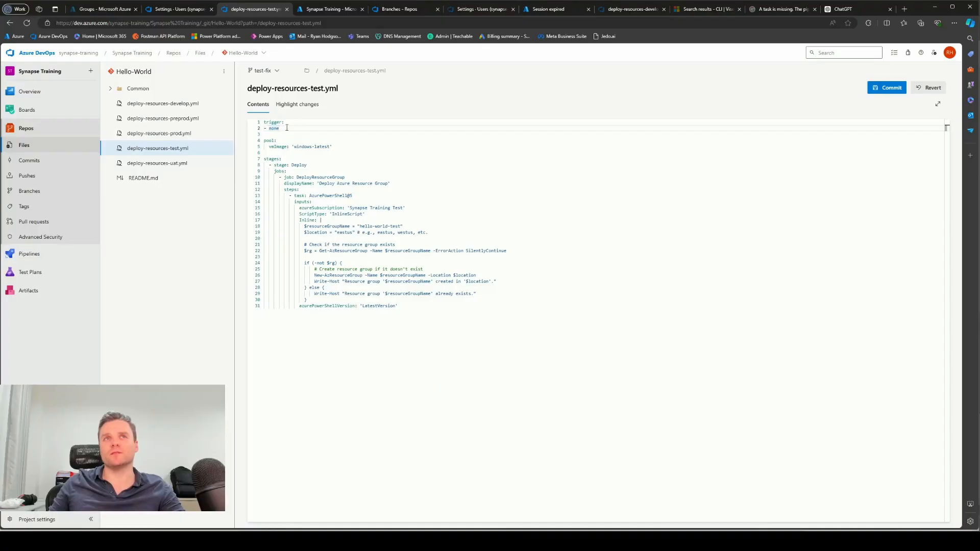
pyautogui.click(341, 145)
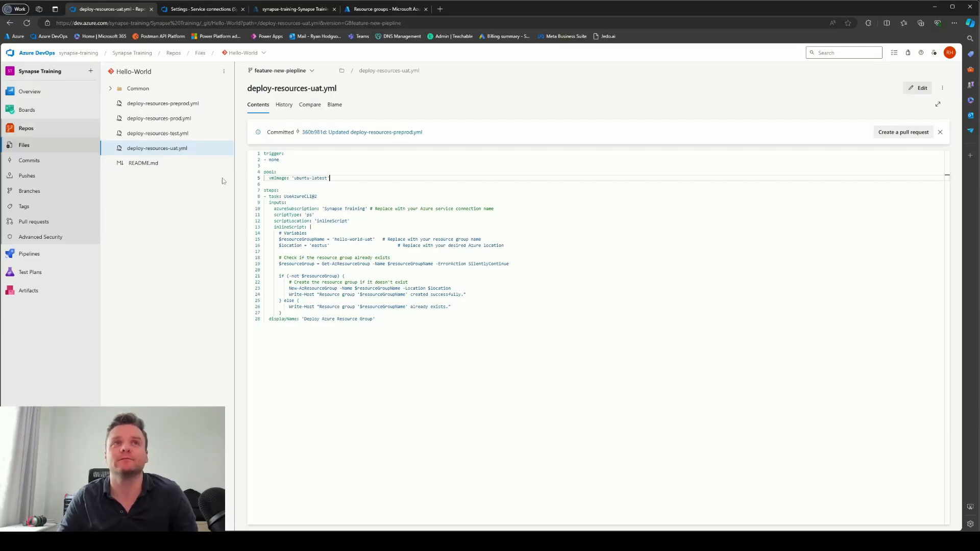
# Step: Start a new pipeline from an existing YAML file in the Hello-World Azure Repos Git repository
pyautogui.click(549, 269)
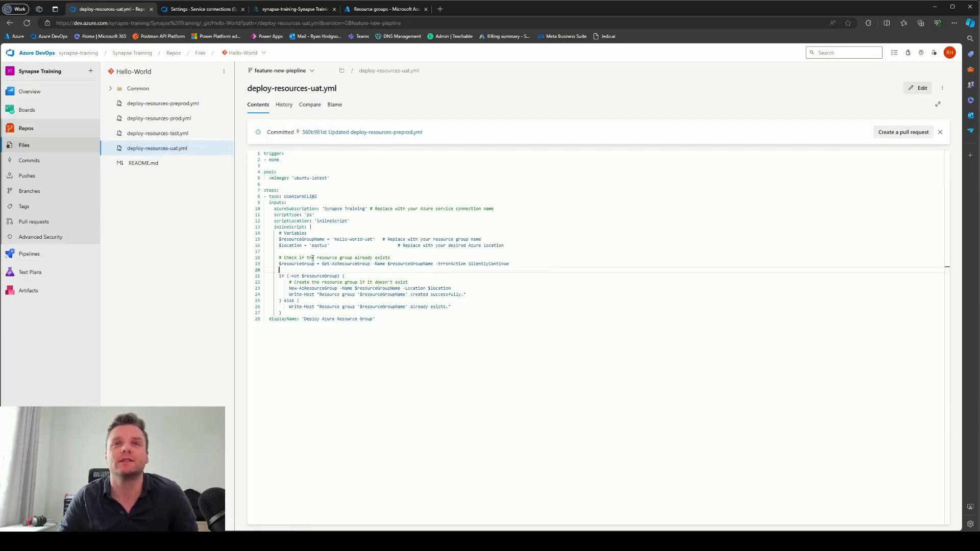
pyautogui.click(29, 253)
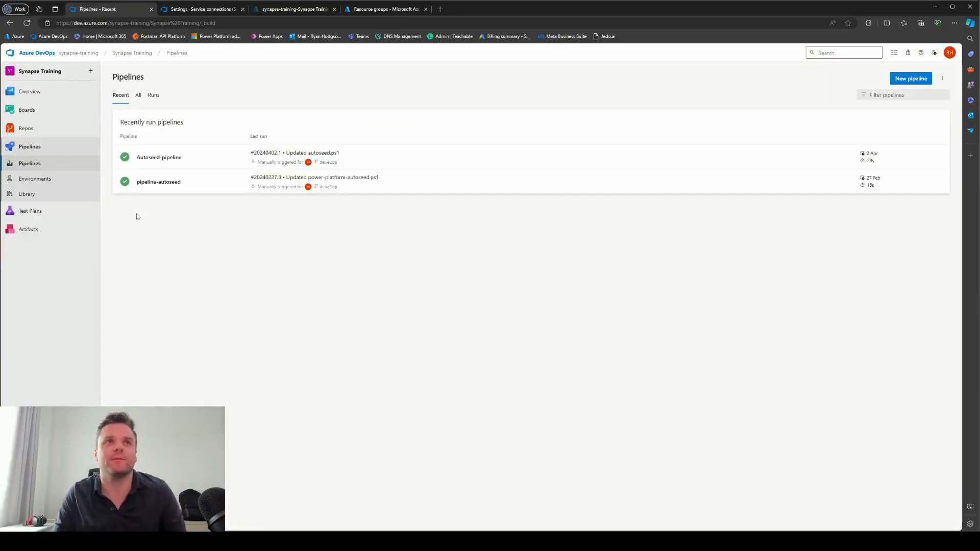
pyautogui.click(911, 78)
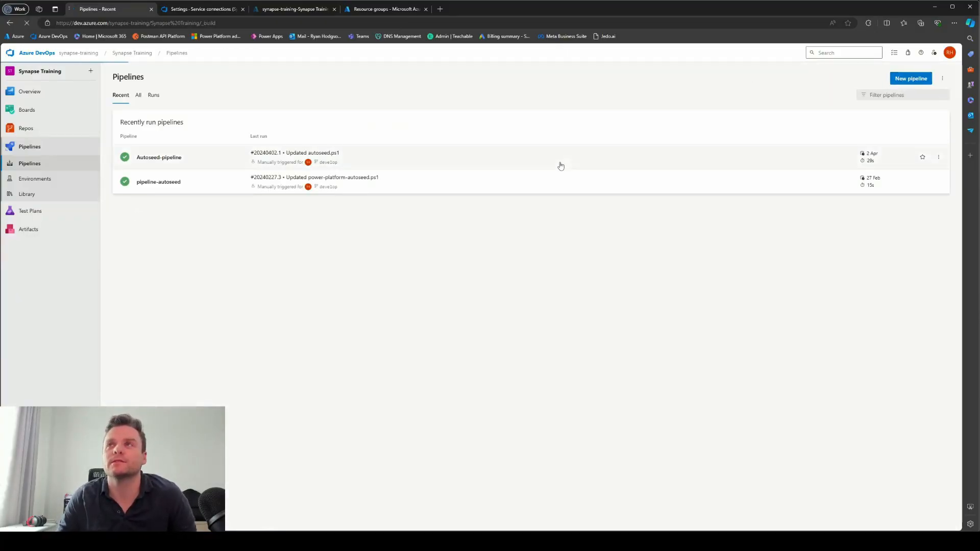
pyautogui.click(167, 132)
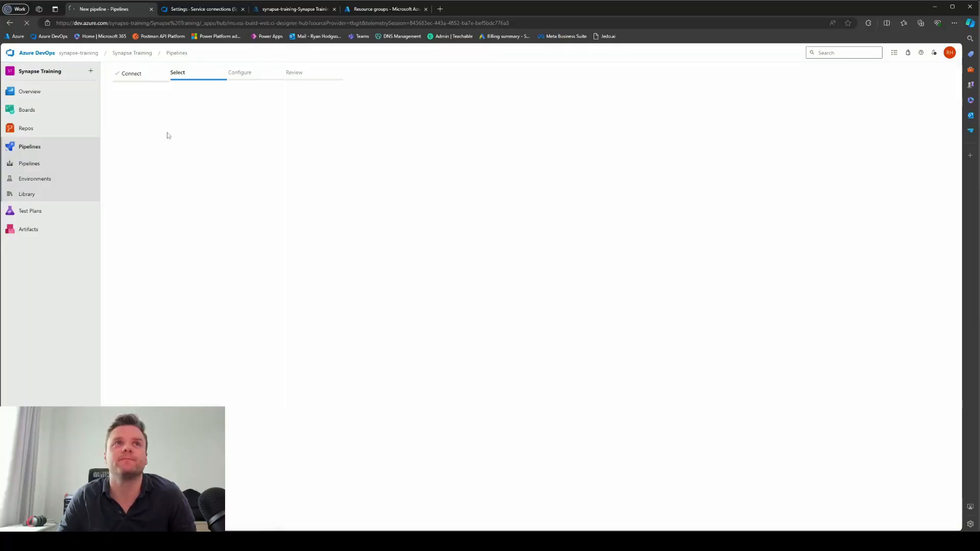
pyautogui.click(176, 199)
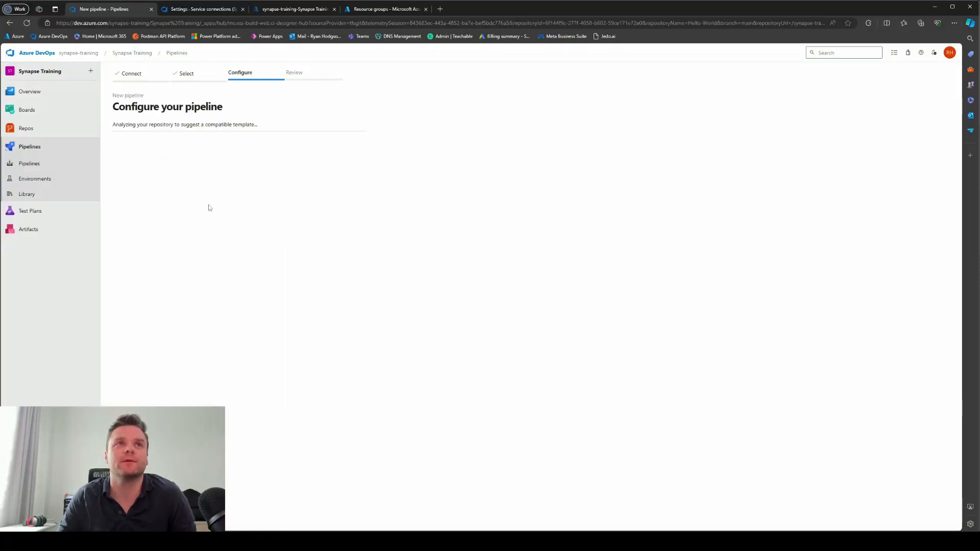
pyautogui.click(222, 159)
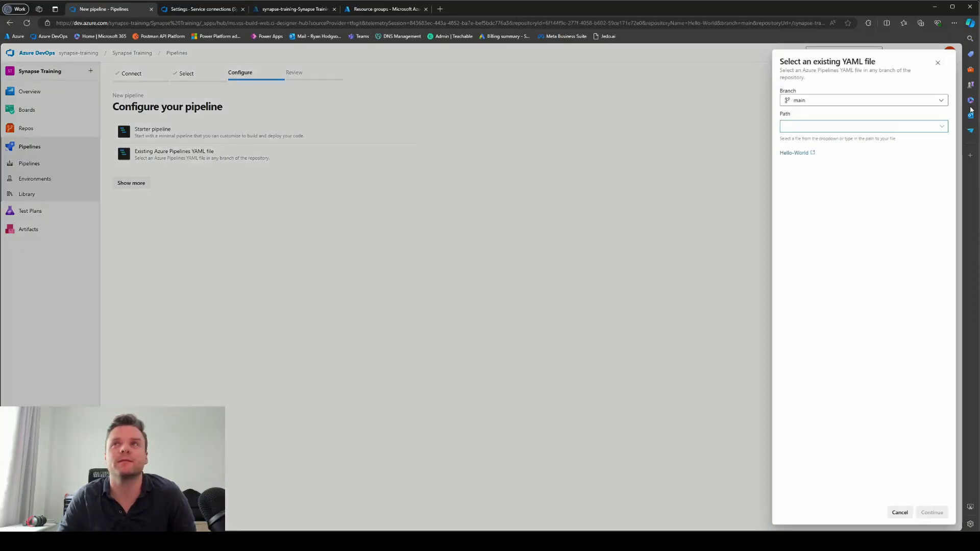
# Step: Select /deploy-resources-test.yml on feature-new-piepline and save the pipeline without running
pyautogui.click(886, 103)
pyautogui.click(811, 157)
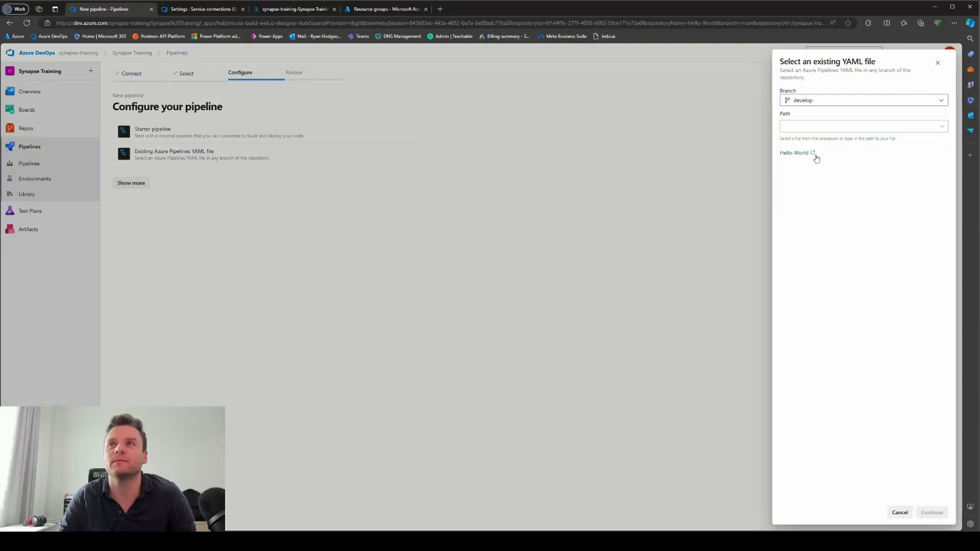
pyautogui.click(827, 102)
pyautogui.click(825, 170)
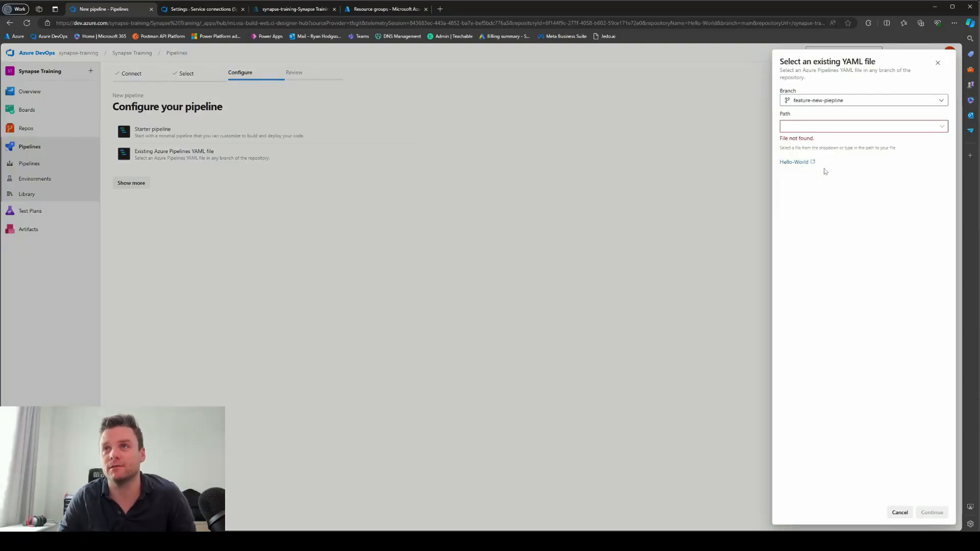
pyautogui.click(941, 127)
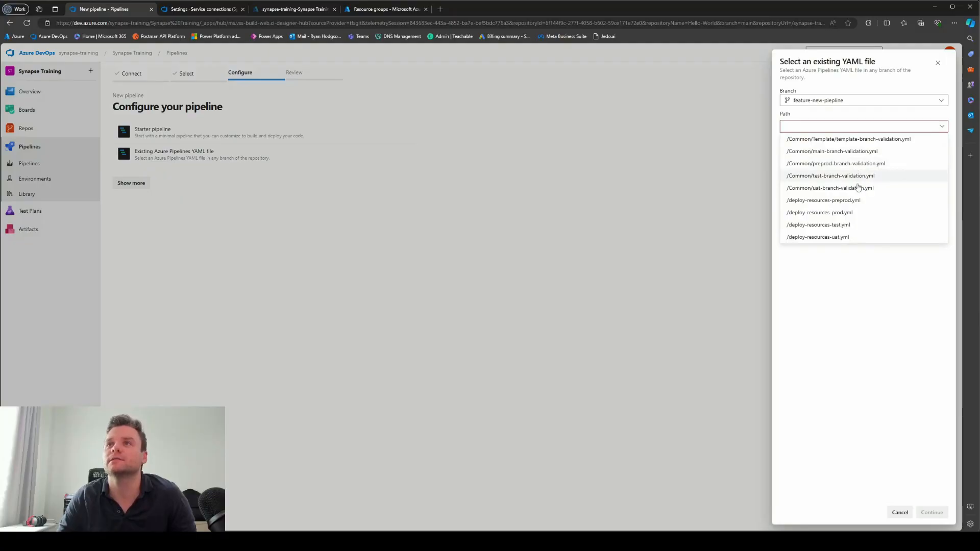
pyautogui.click(846, 224)
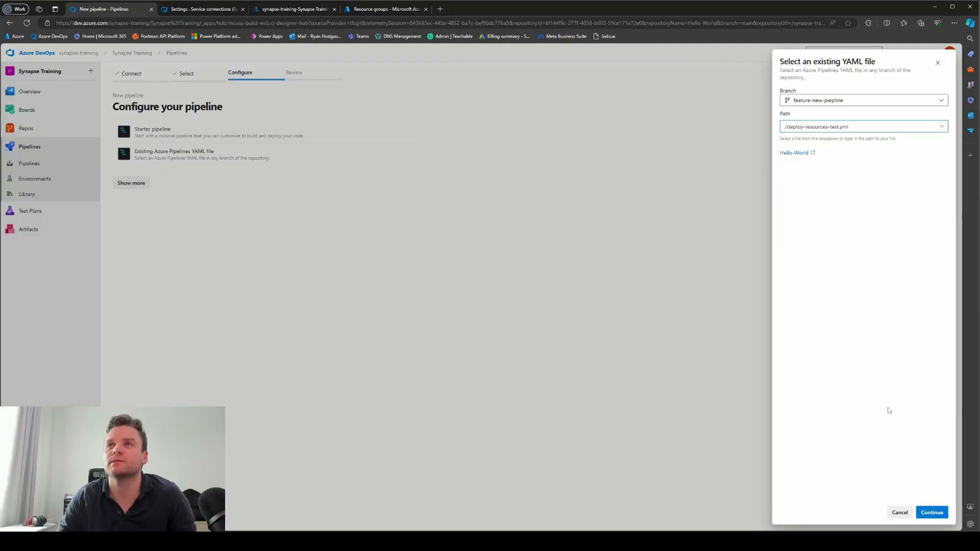
pyautogui.click(931, 513)
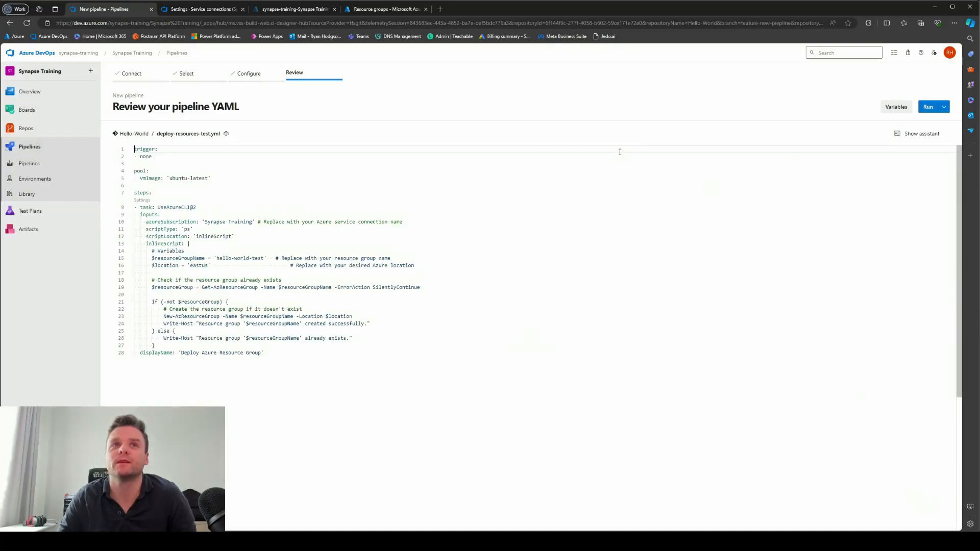
pyautogui.click(944, 107)
pyautogui.click(901, 124)
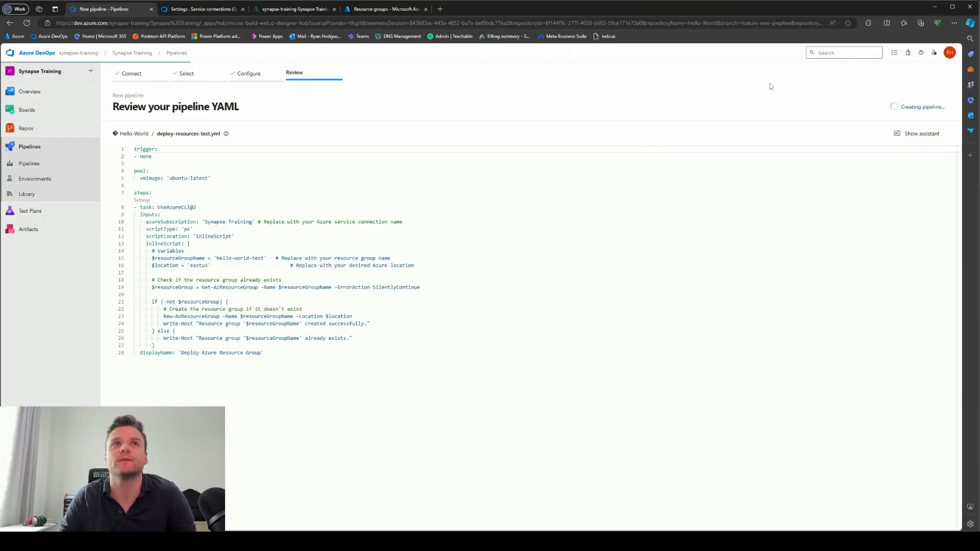
# Step: Rename the pipeline from Hello-World to deploy-resources-test, then show All pipelines
pyautogui.click(944, 77)
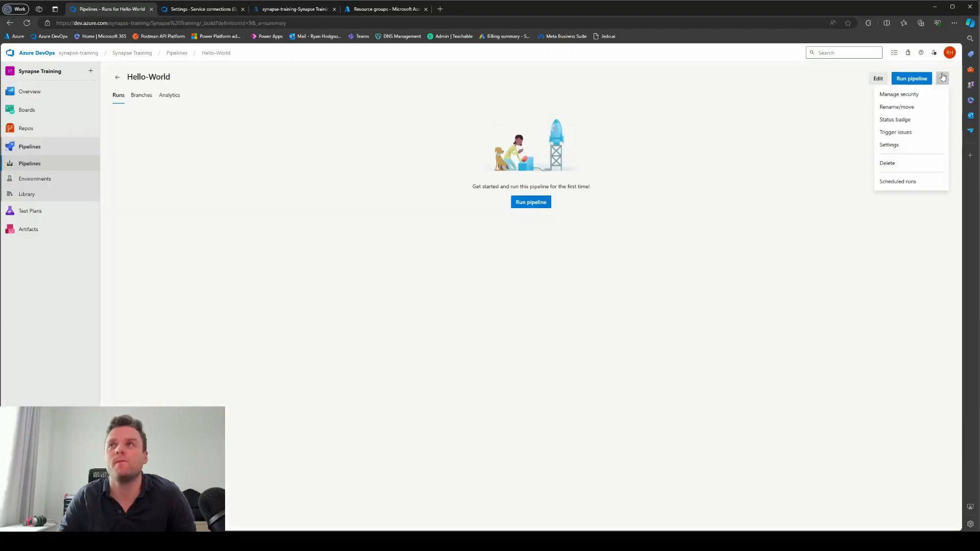
pyautogui.click(631, 153)
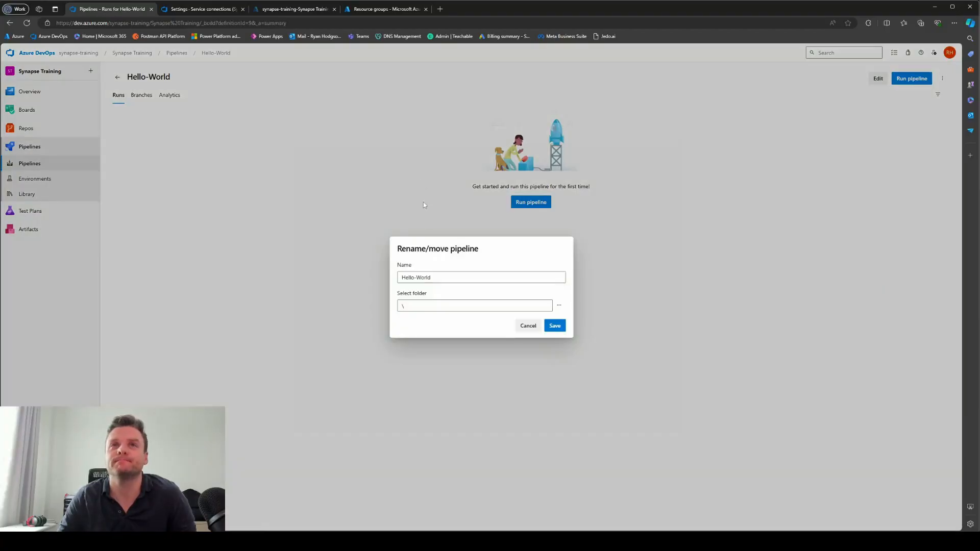
pyautogui.moveTo(441, 277); pyautogui.dragTo(351, 271)
pyautogui.write('de')
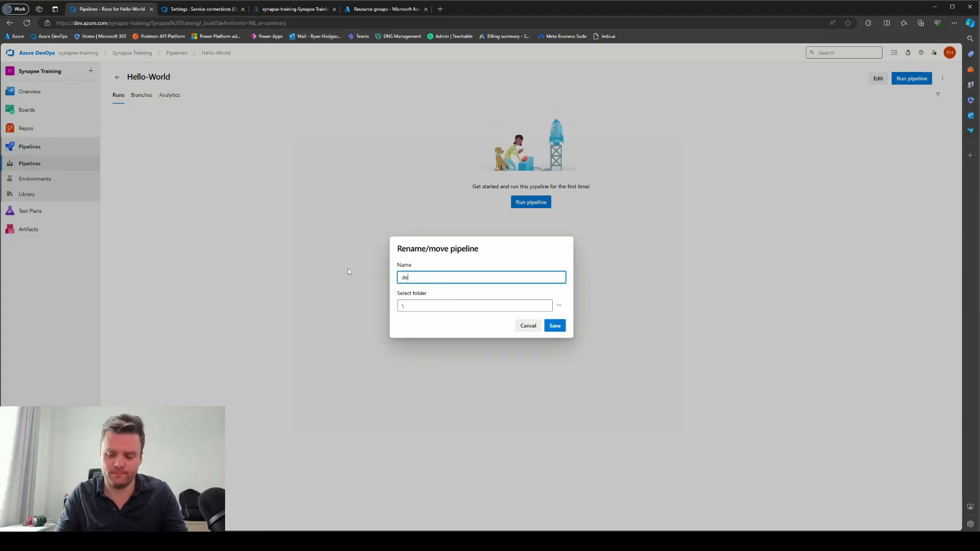
pyautogui.write('ploy-res')
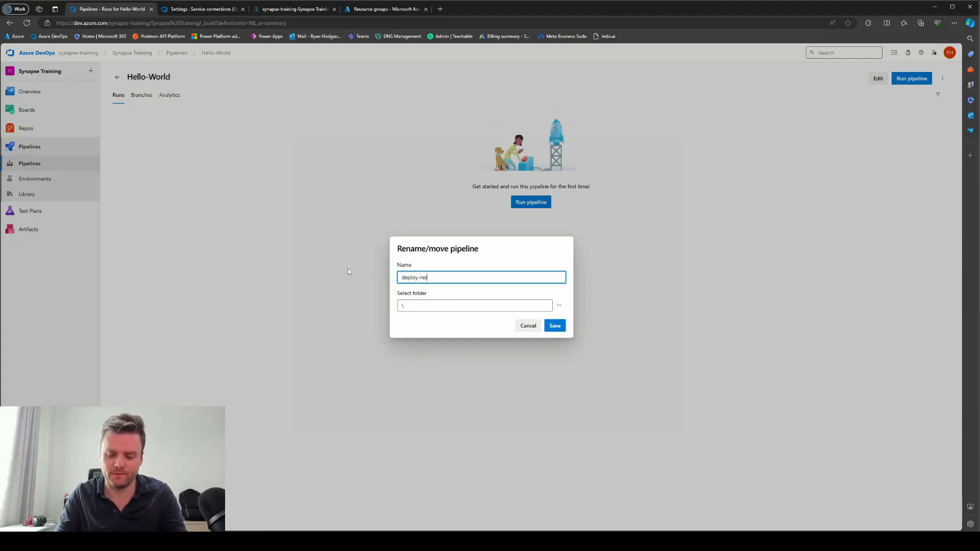
pyautogui.write('ources-test')
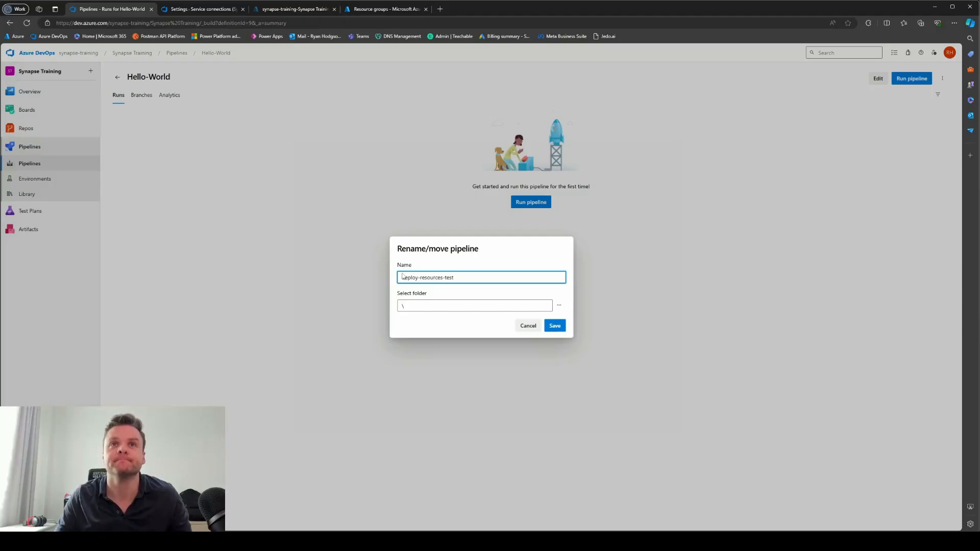
pyautogui.click(560, 330)
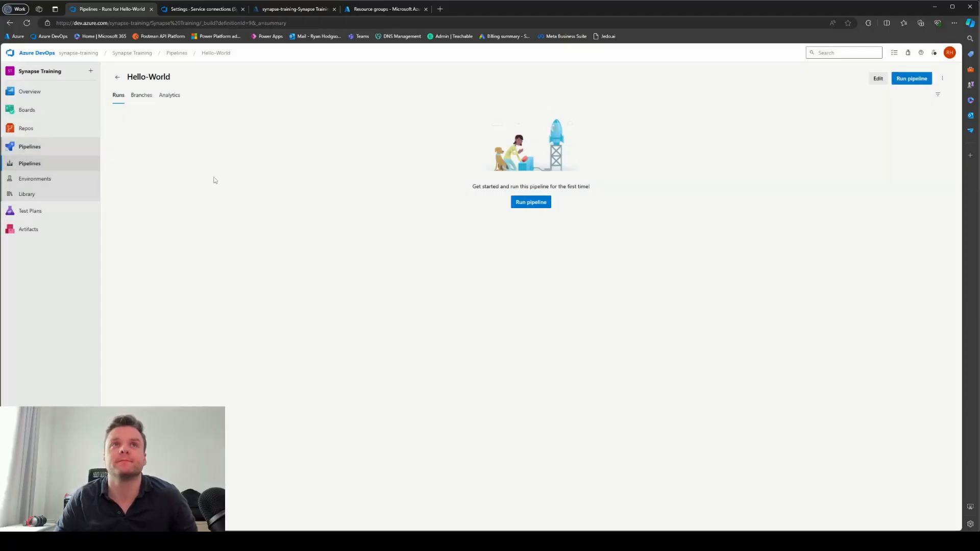
pyautogui.click(117, 78)
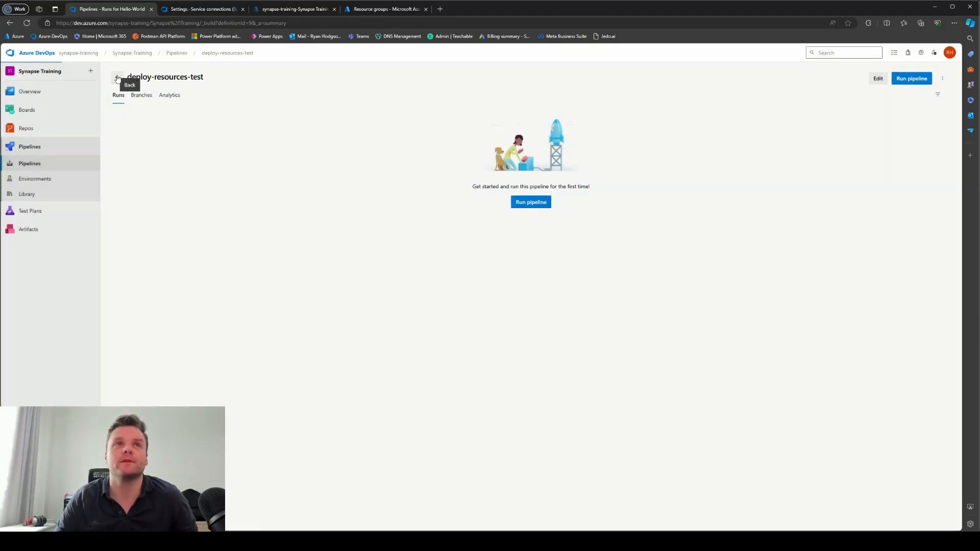
pyautogui.click(141, 98)
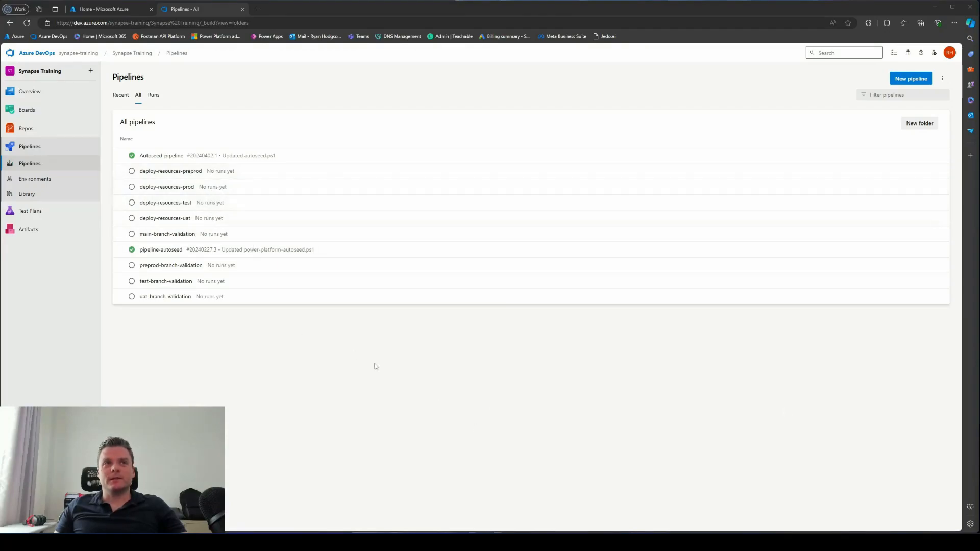
# Step: Open the test branch's policies from Repos > Branches and scroll down to Build Validation
pyautogui.click(26, 128)
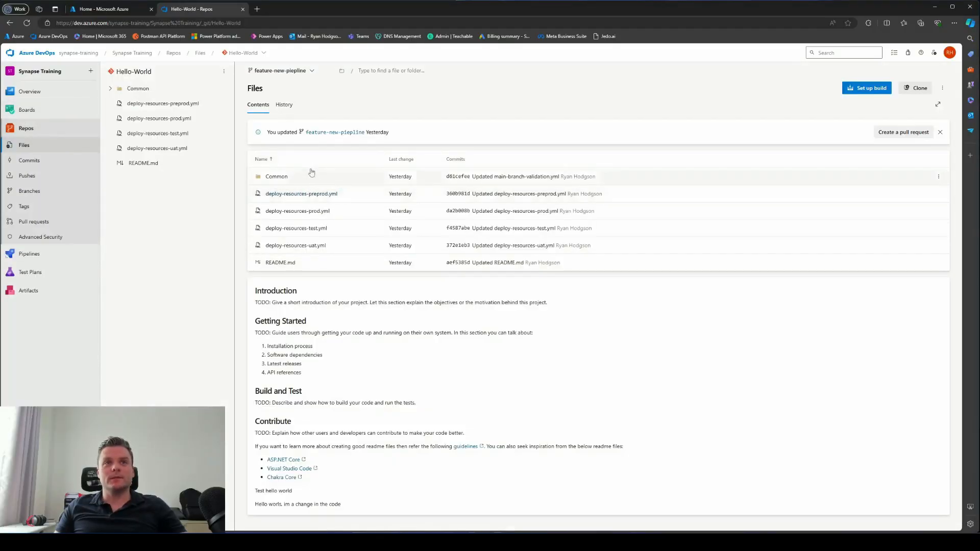
pyautogui.click(32, 198)
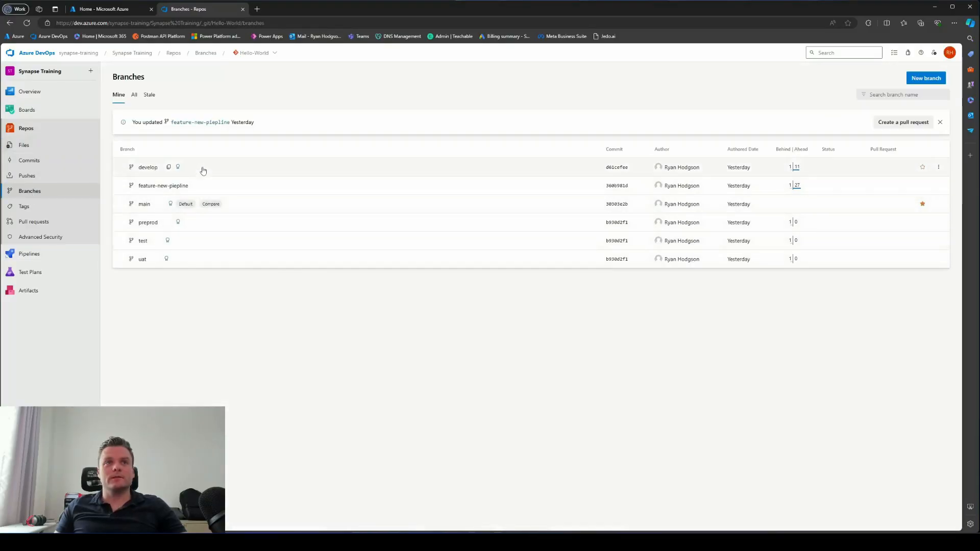
pyautogui.click(169, 241)
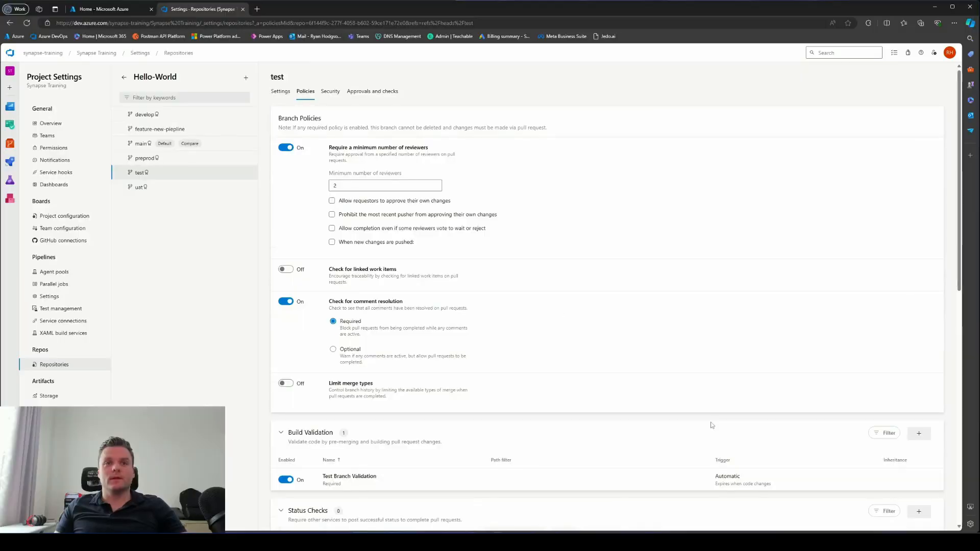
pyautogui.scroll(-3, 710, 424)
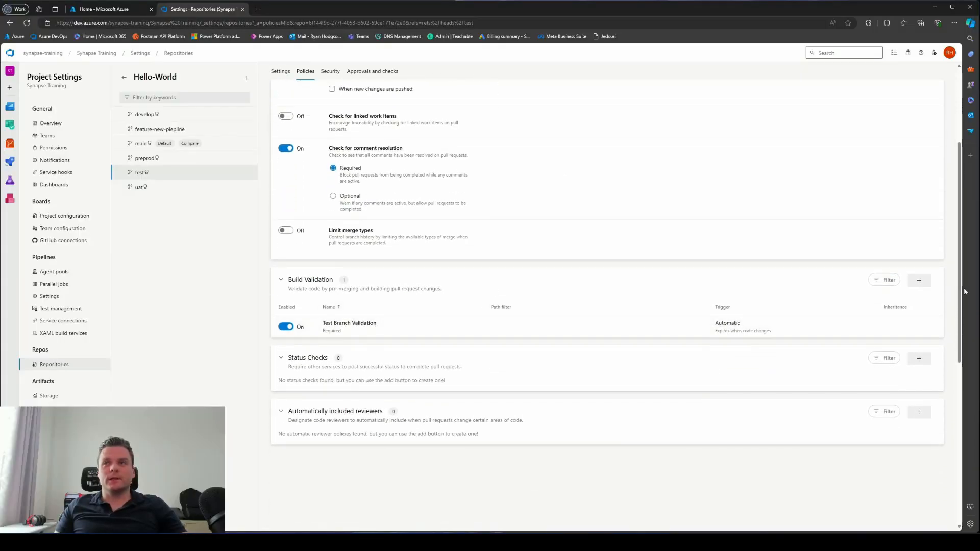
# Step: Add a manual 'Deploy to Test' build validation running deploy-resources-test, expiring immediately when test updates
pyautogui.click(918, 281)
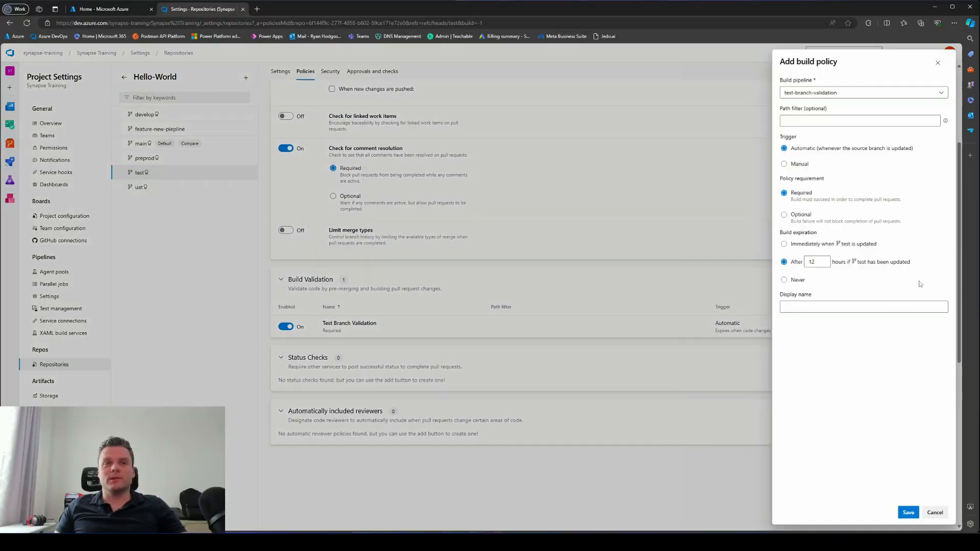
pyautogui.click(843, 94)
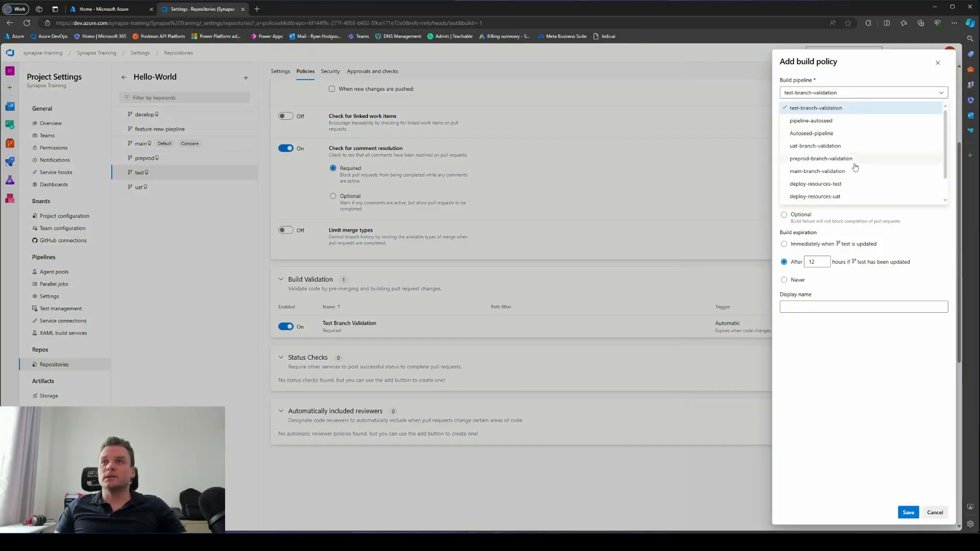
pyautogui.scroll(-1, 856, 153)
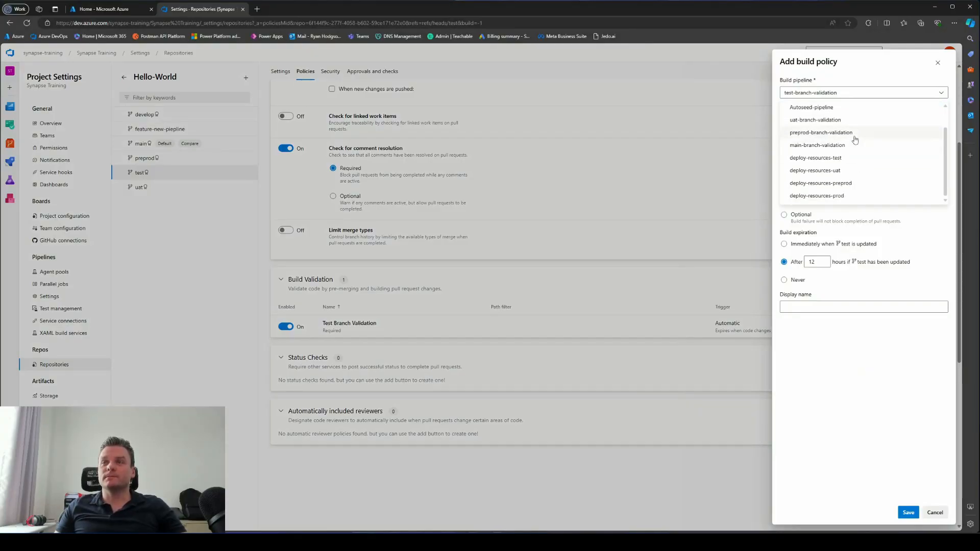
pyautogui.click(821, 161)
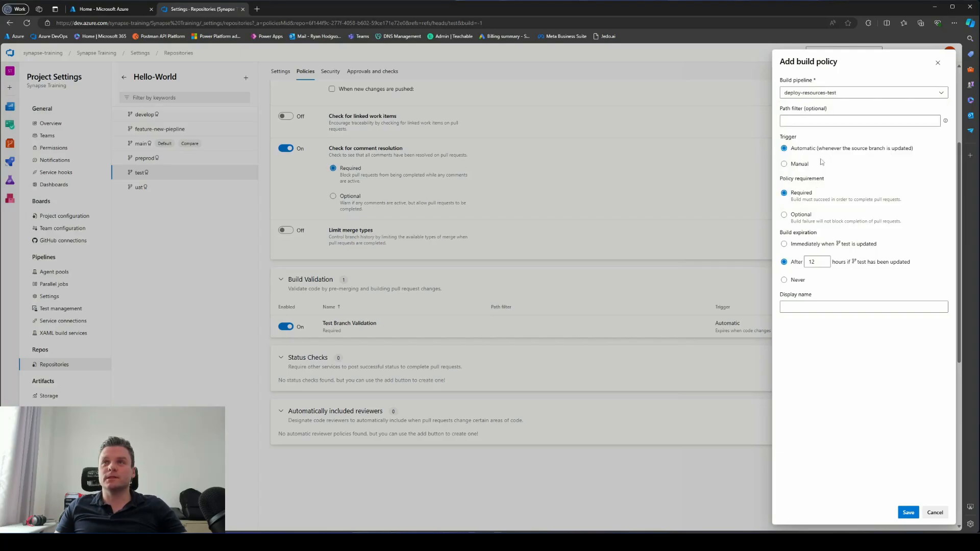
pyautogui.click(786, 165)
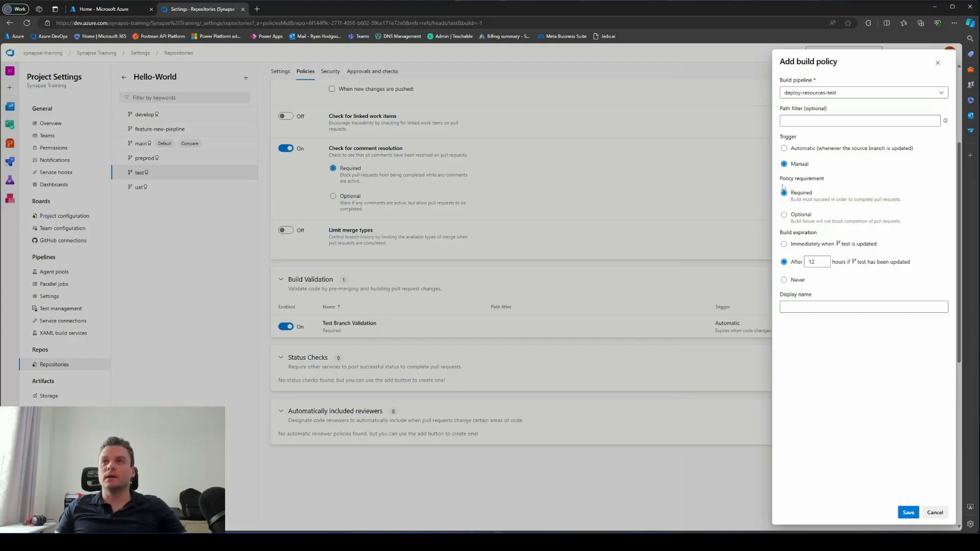
pyautogui.click(783, 246)
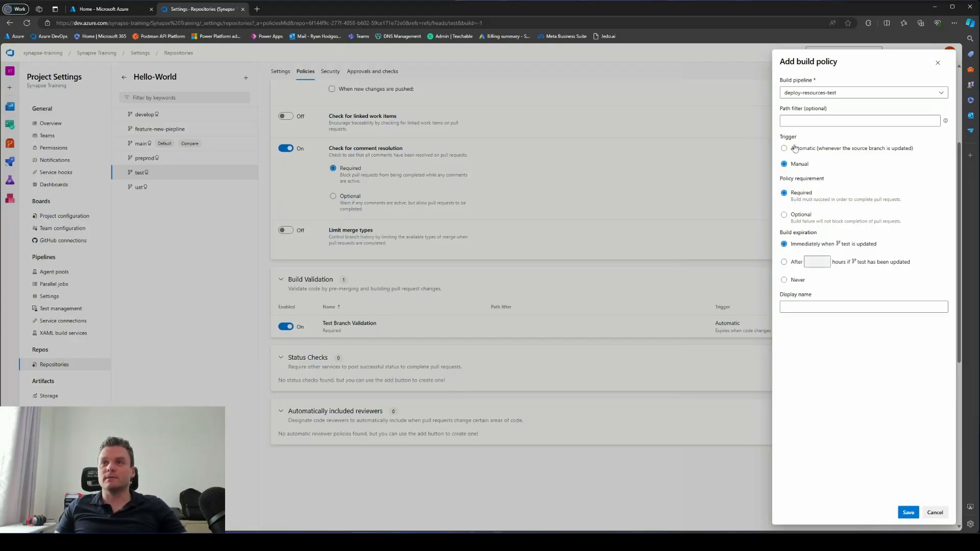
pyautogui.click(821, 306)
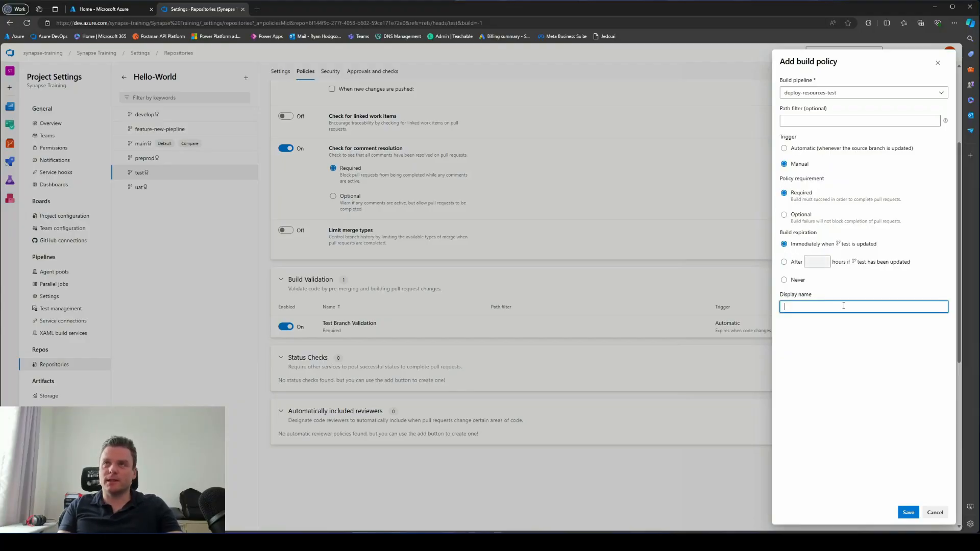
pyautogui.write('Deploy ')
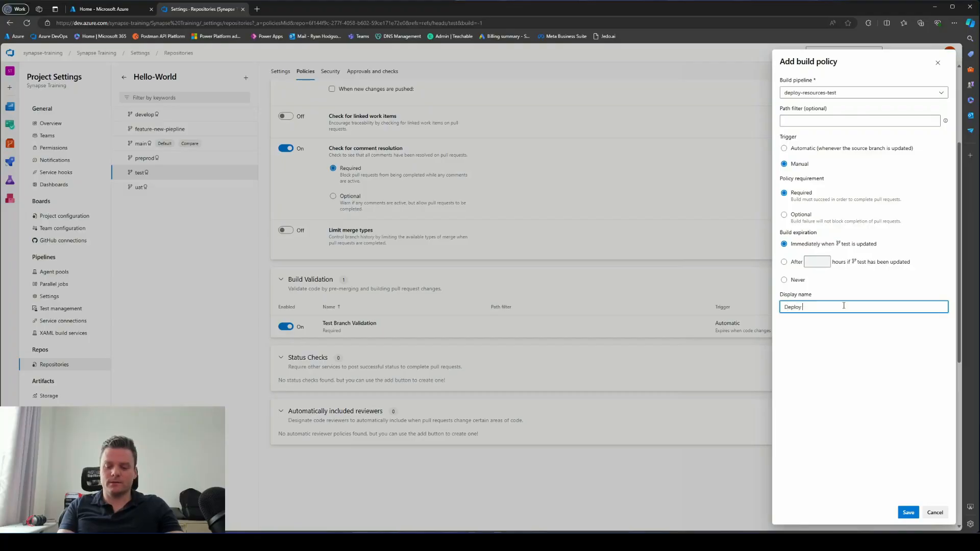
pyautogui.write('to Test')
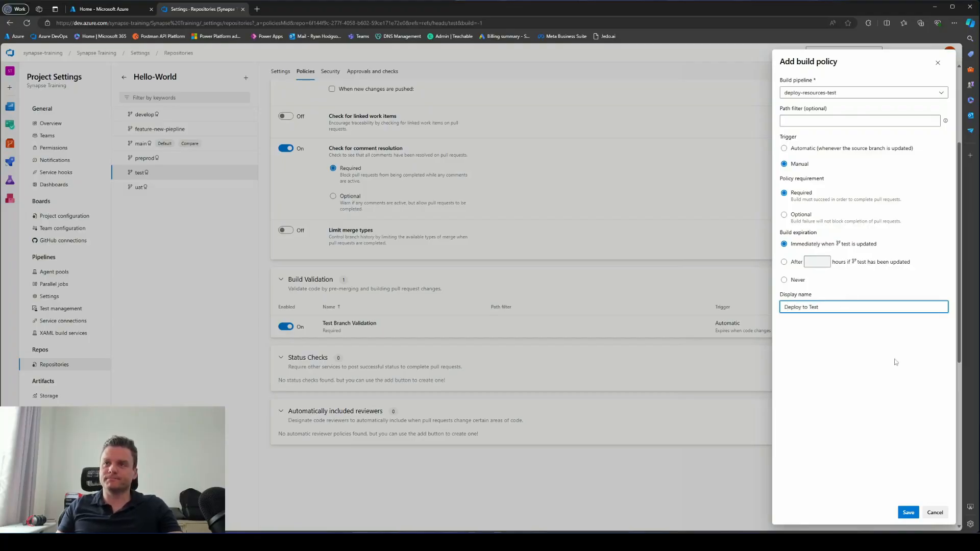
pyautogui.click(907, 512)
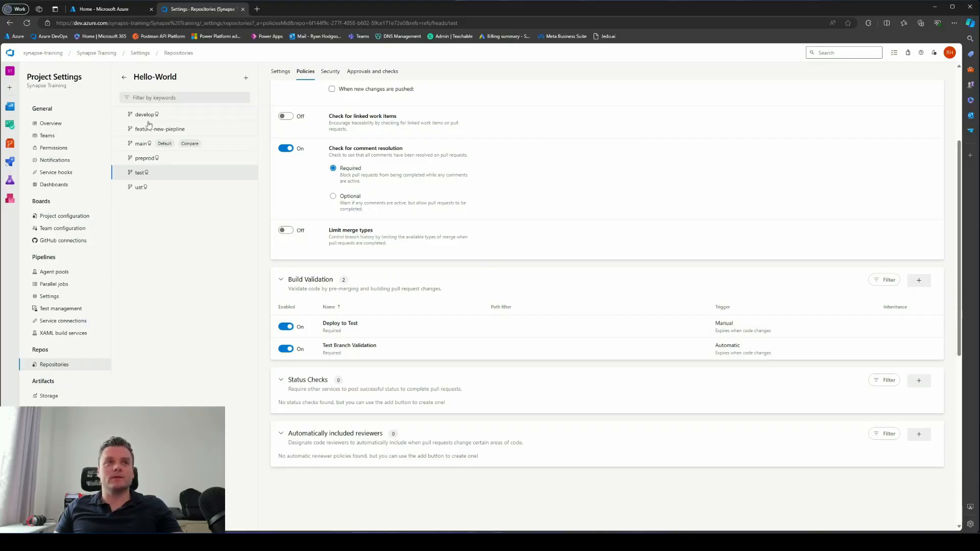
# Step: On uat, add a manual 'Deploy to UAT' build policy using deploy-resources-uat, expiring immediately
pyautogui.click(141, 189)
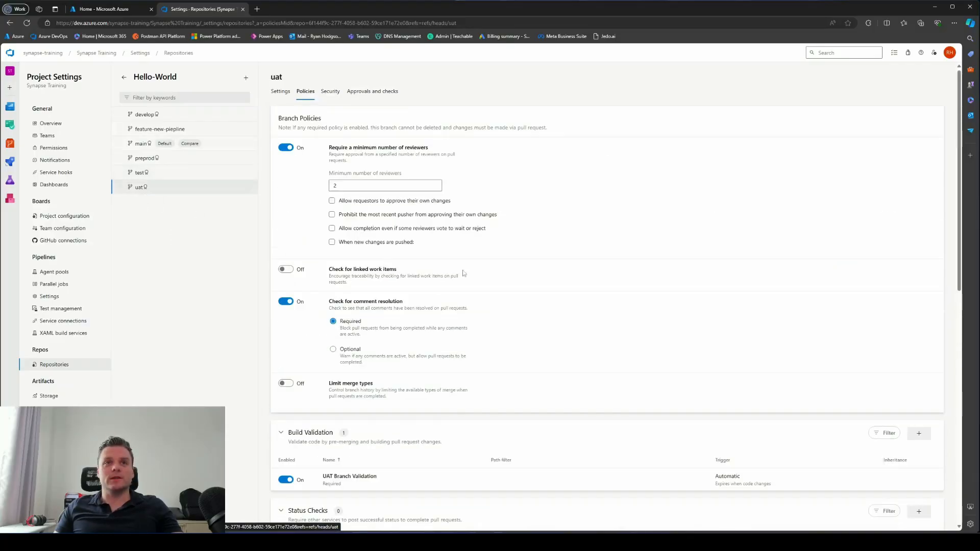
pyautogui.scroll(-2, 546, 290)
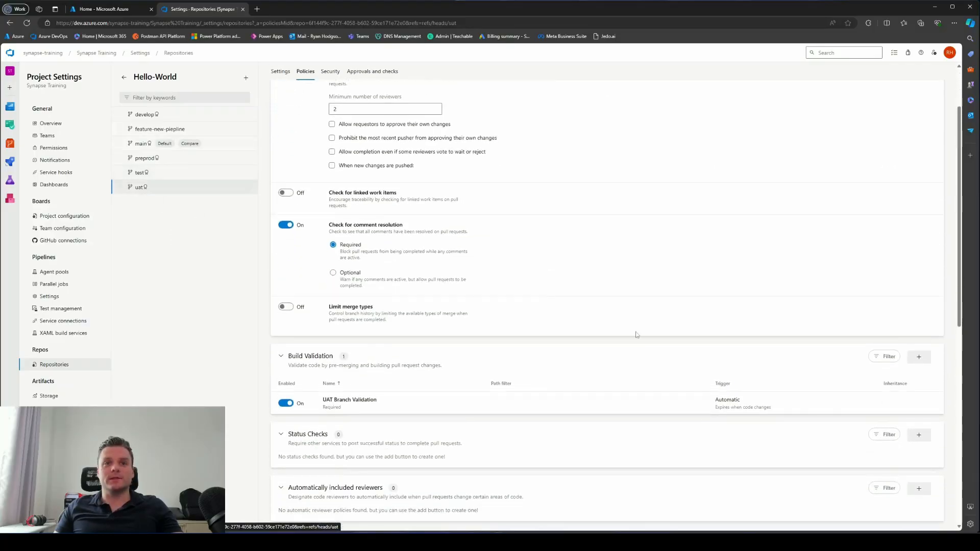
pyautogui.click(919, 356)
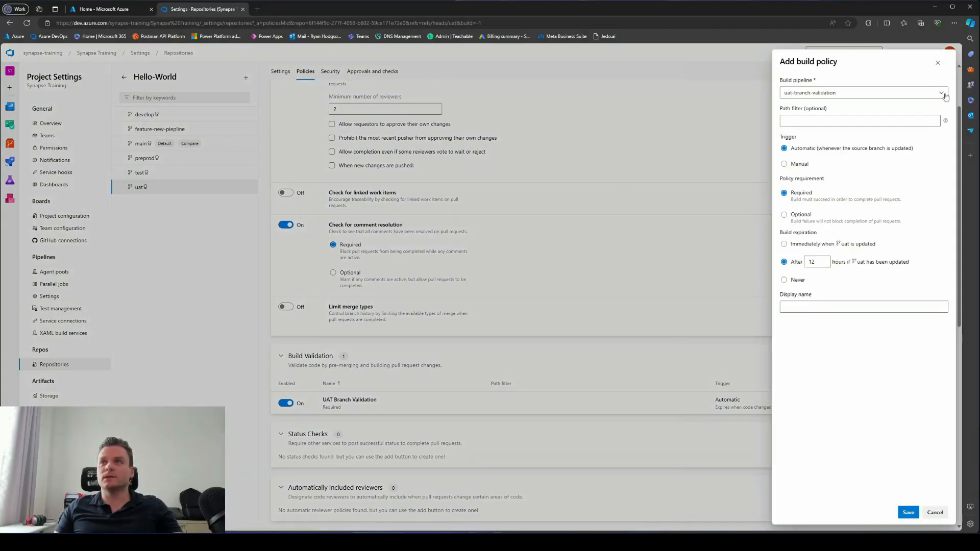
pyautogui.click(905, 93)
pyautogui.scroll(-2, 865, 147)
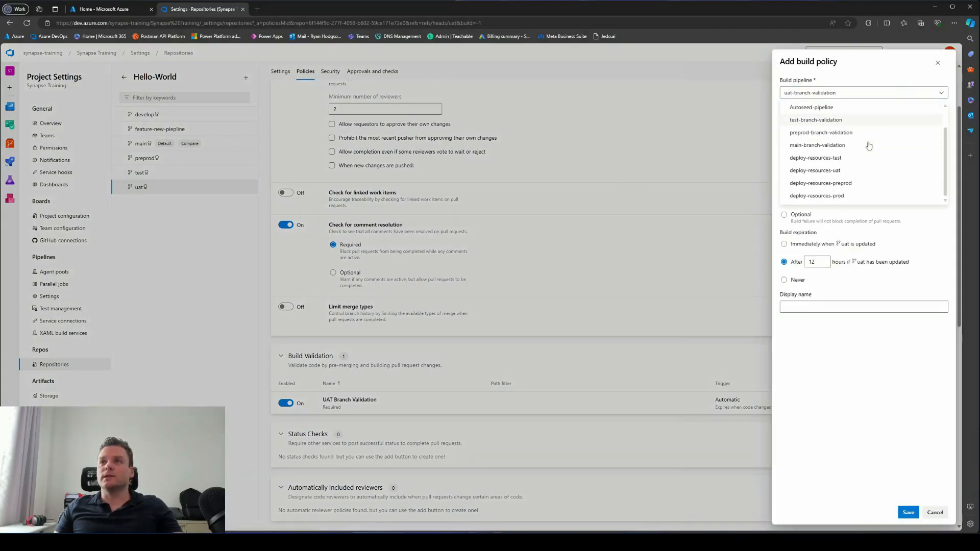
pyautogui.click(827, 171)
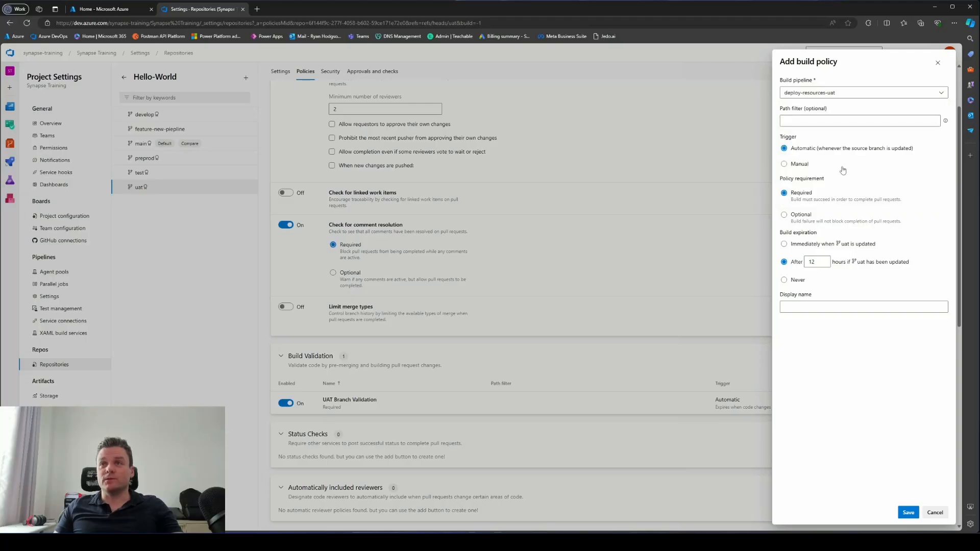
pyautogui.click(785, 164)
pyautogui.click(835, 306)
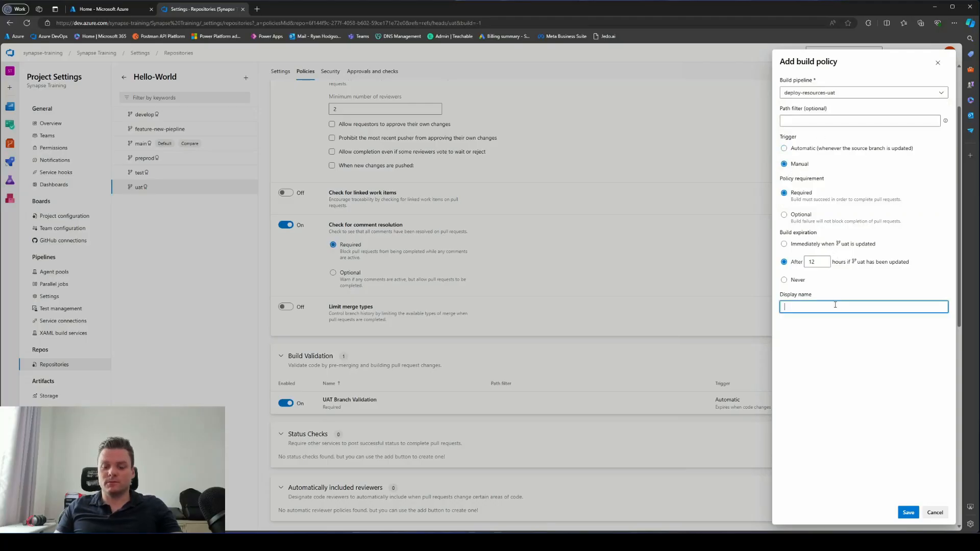
pyautogui.write('Deploy to UAT')
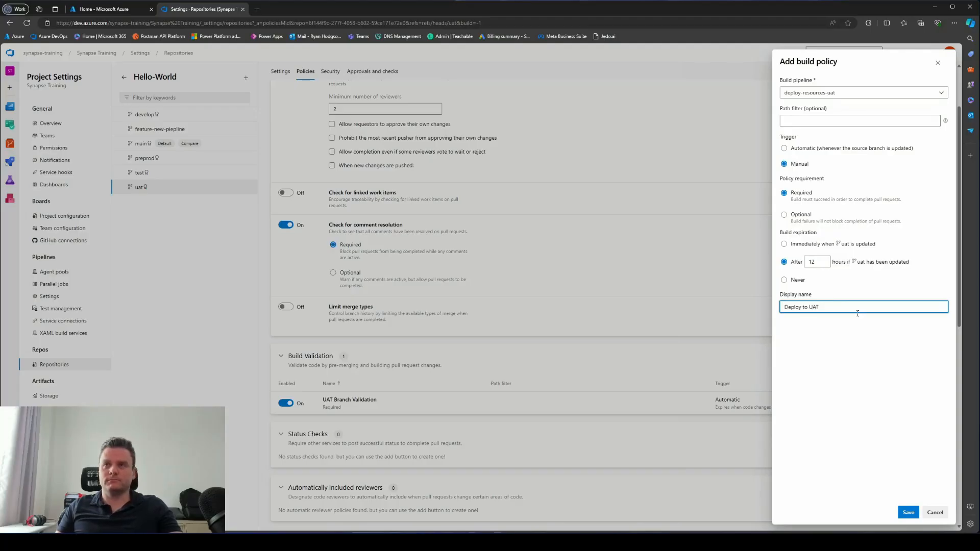
pyautogui.click(786, 244)
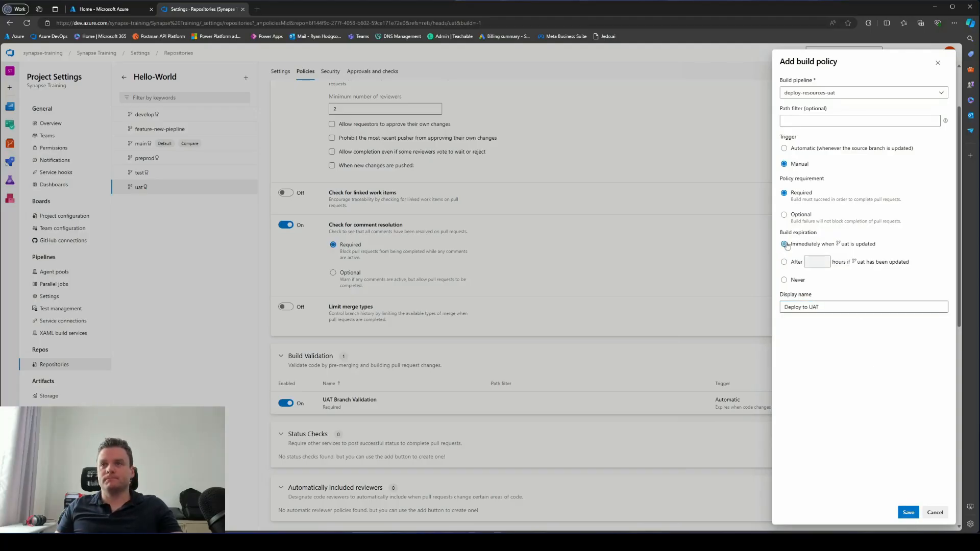
pyautogui.click(908, 512)
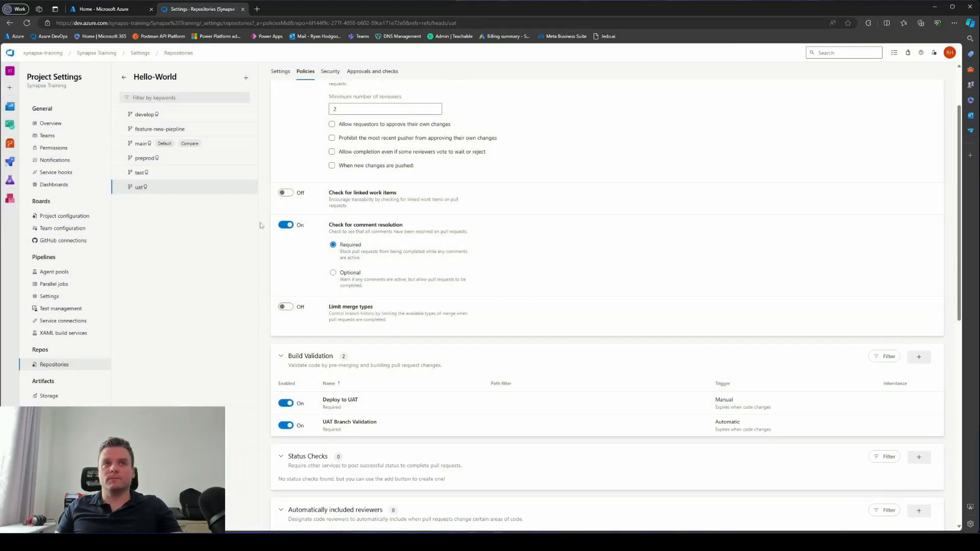
# Step: On preprod, add a manual 'Deploy to Preprod' build policy using deploy-resources-preprod, expiring immediately
pyautogui.click(145, 159)
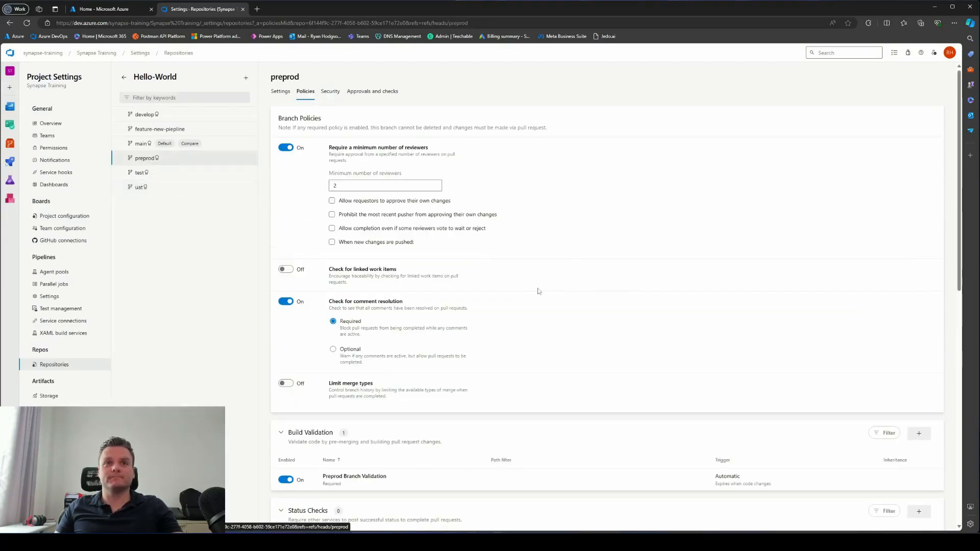
pyautogui.scroll(-3, 581, 293)
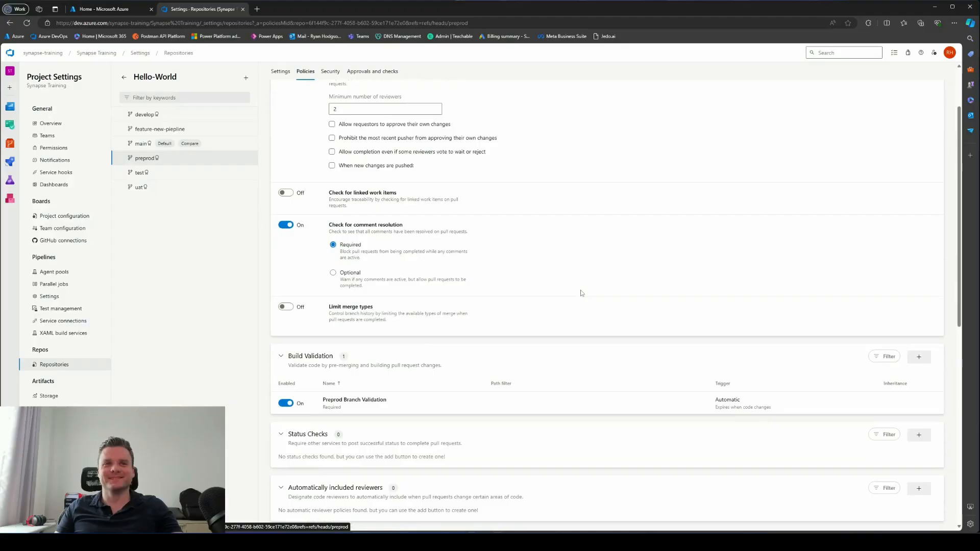
pyautogui.click(918, 319)
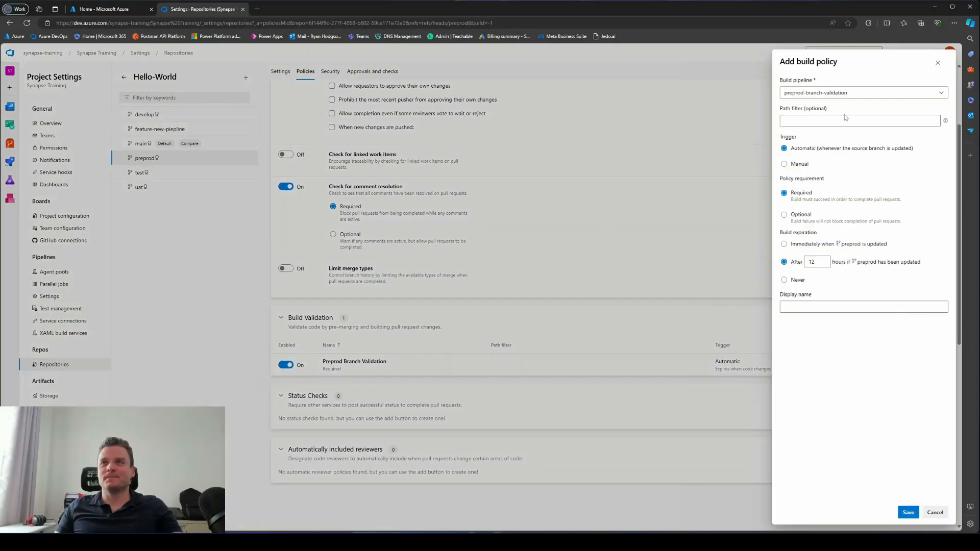
pyautogui.click(845, 93)
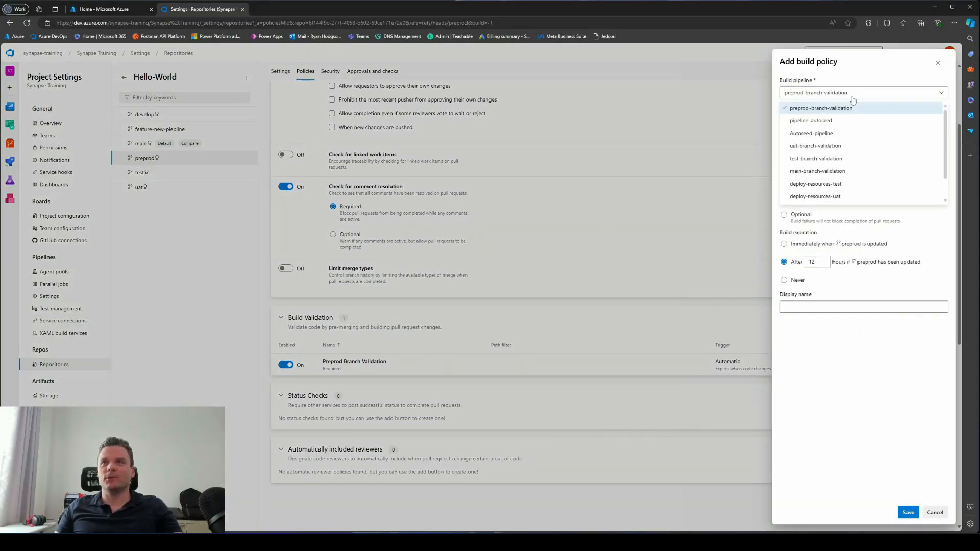
pyautogui.scroll(-1, 865, 169)
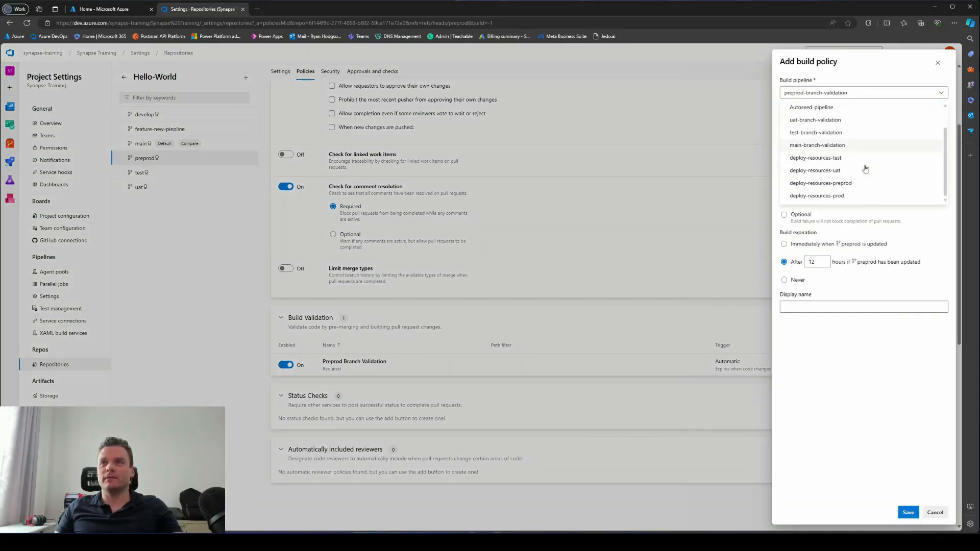
pyautogui.click(828, 184)
pyautogui.click(800, 165)
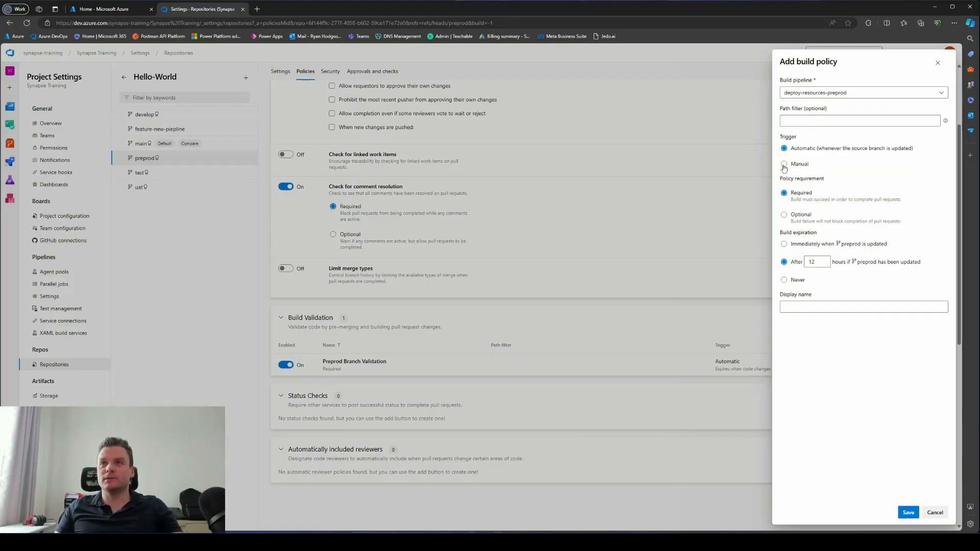
pyautogui.click(784, 245)
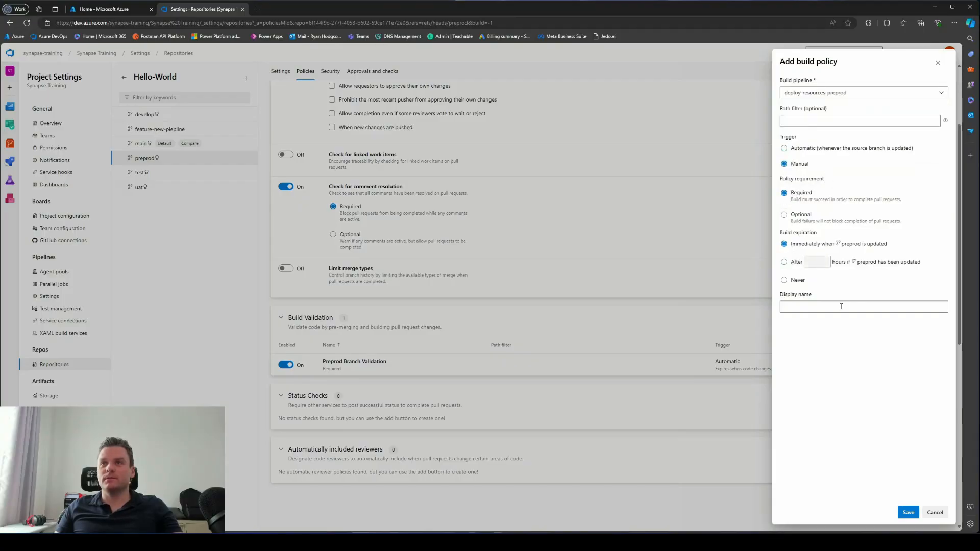
pyautogui.click(841, 306)
pyautogui.write('Deplo')
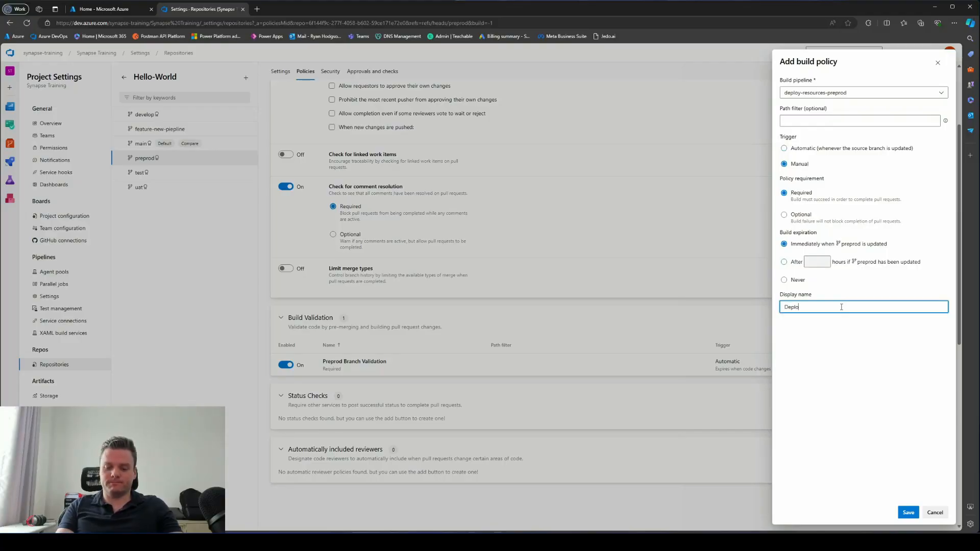
pyautogui.write('y to Prep')
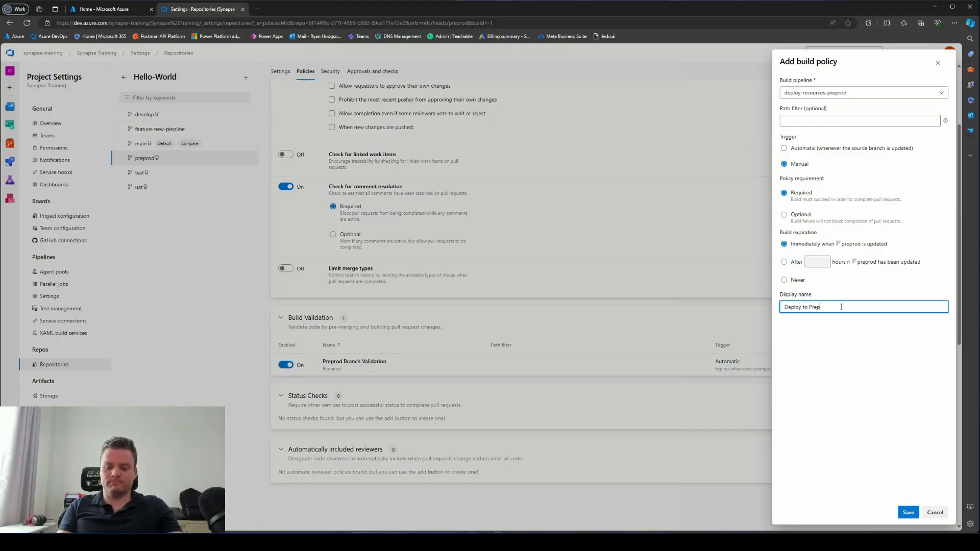
pyautogui.write('rod')
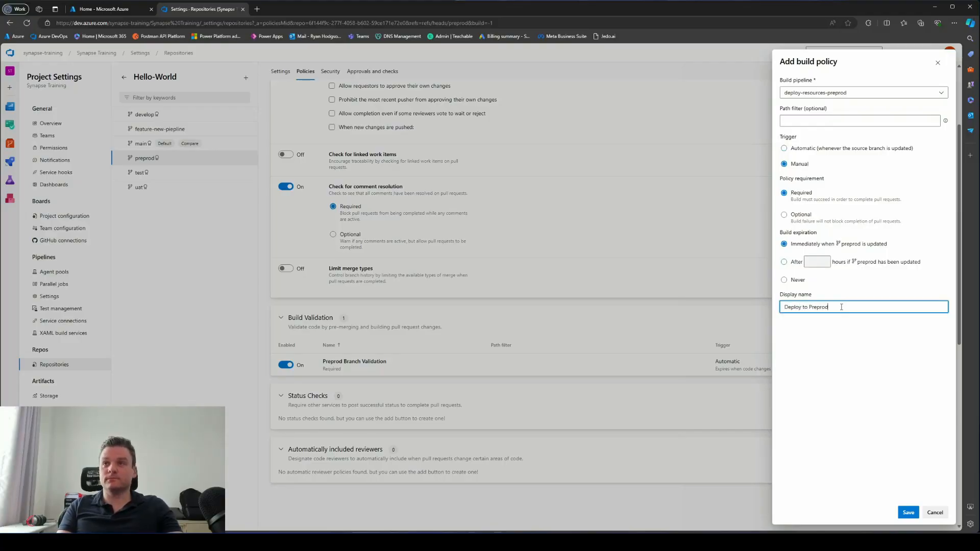
pyautogui.click(909, 512)
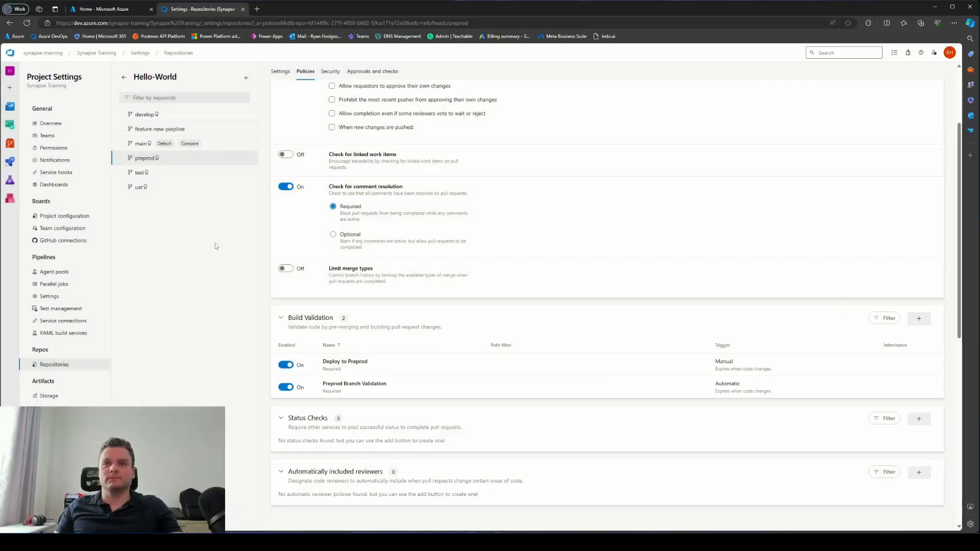
# Step: On main, add a manual 'Deploy to Prod' build policy using deploy-resources-prod, expiring immediately
pyautogui.click(142, 143)
pyautogui.scroll(-3, 561, 286)
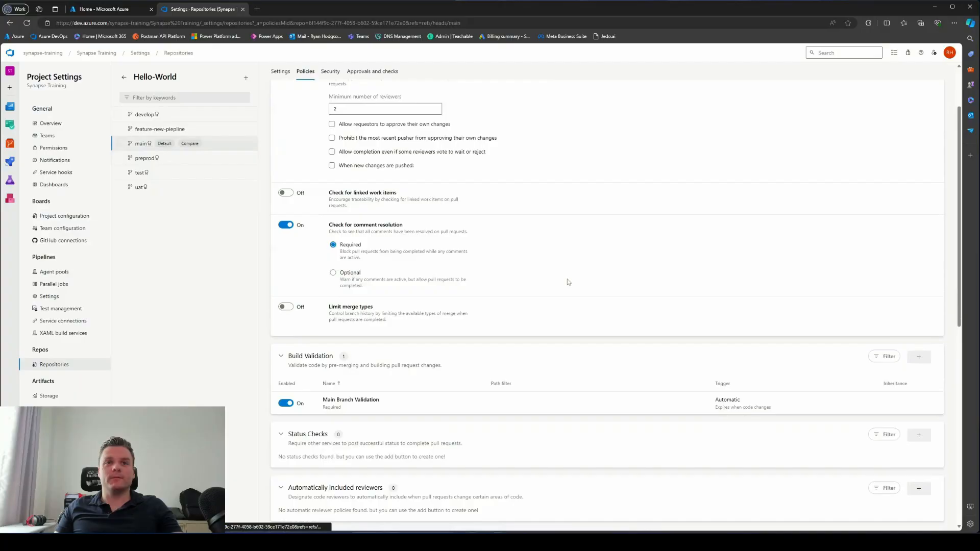
pyautogui.click(918, 280)
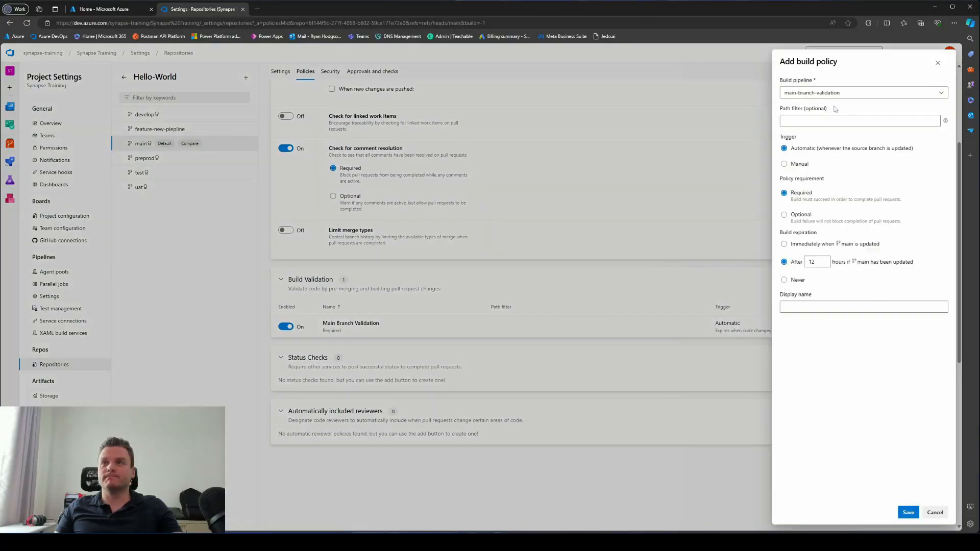
pyautogui.click(842, 93)
pyautogui.scroll(-1, 849, 177)
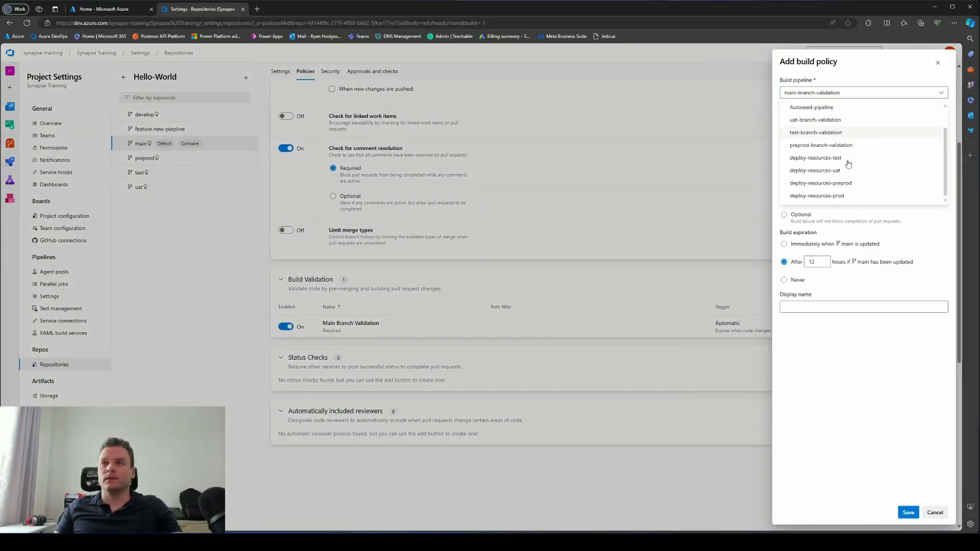
pyautogui.click(843, 196)
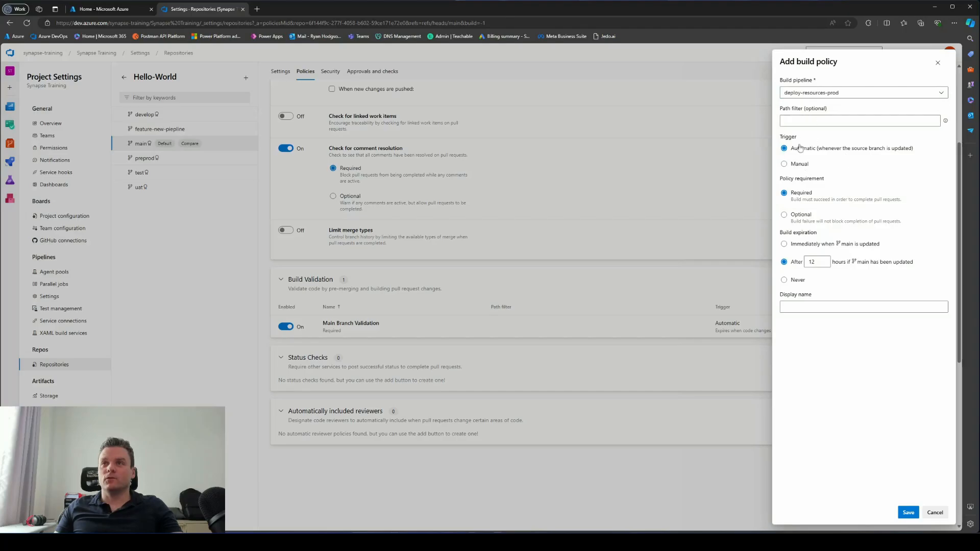
pyautogui.click(785, 164)
pyautogui.click(784, 244)
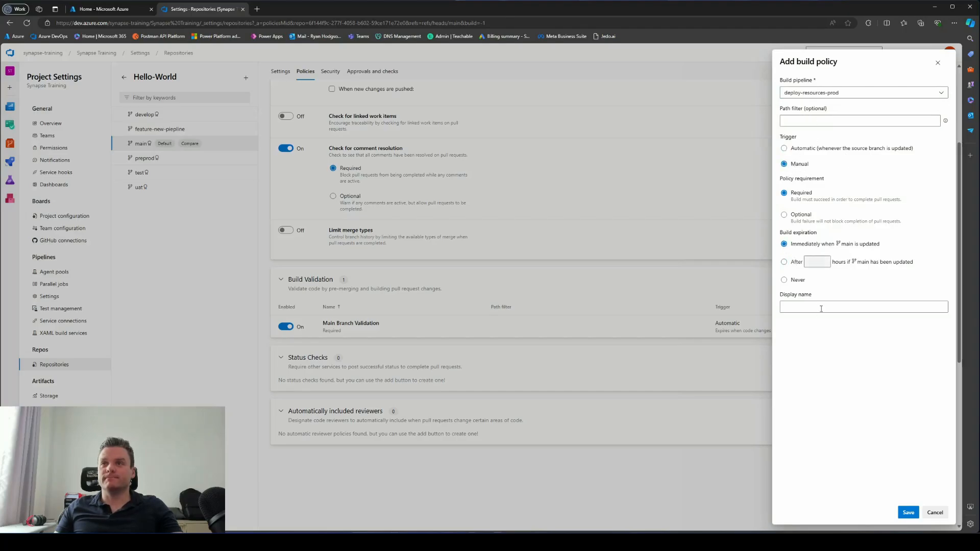
pyautogui.click(821, 307)
pyautogui.write('Deploy t')
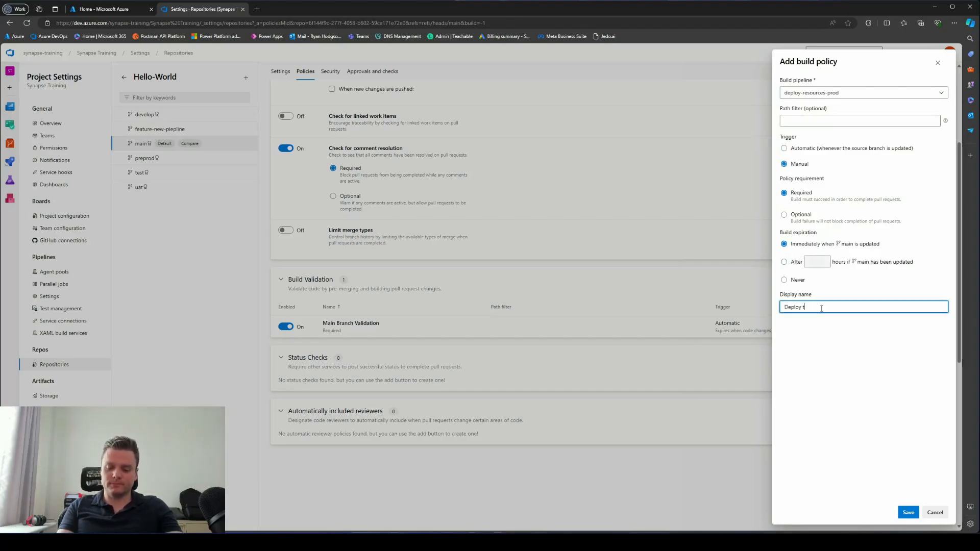
pyautogui.write('o Prod')
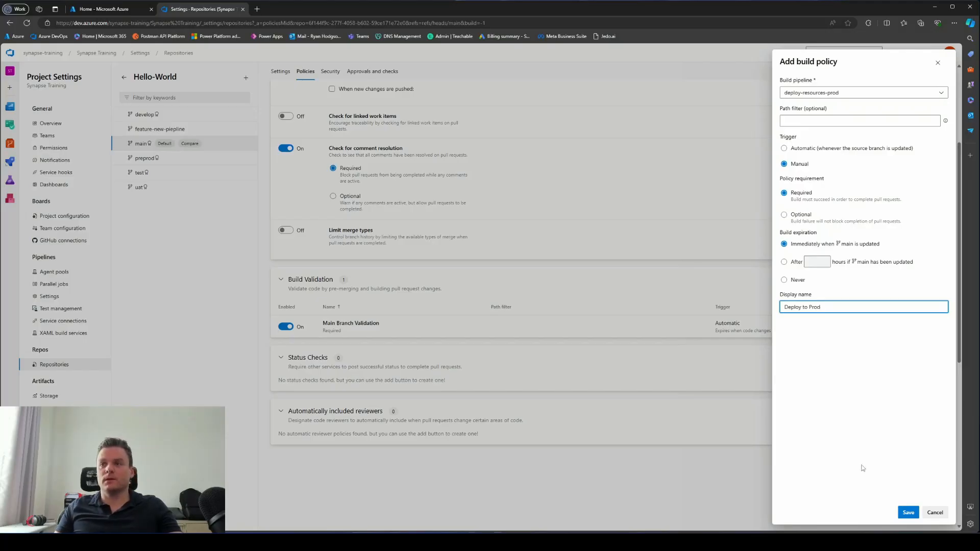
pyautogui.click(907, 513)
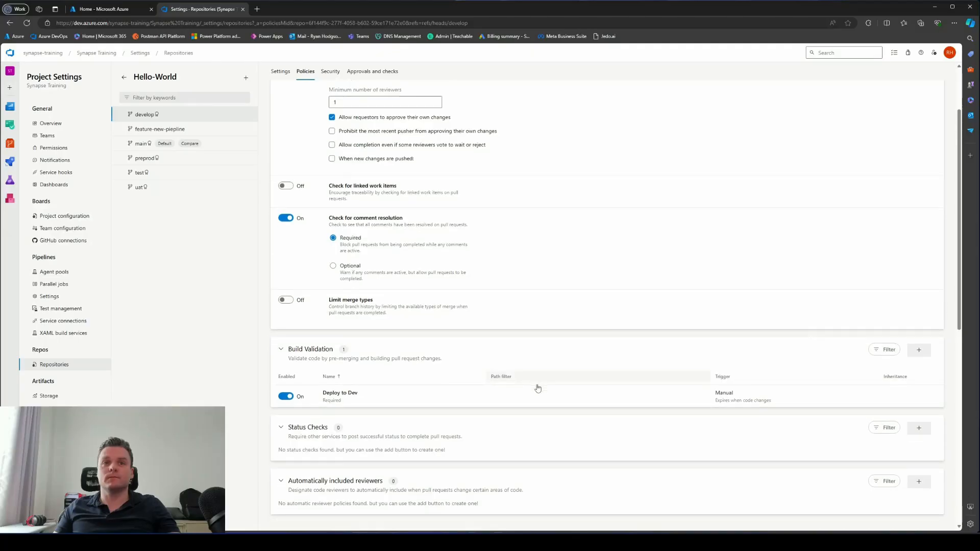
# Step: Open the test branch's policies and review its Deploy to Test and Test Branch Validation checks
pyautogui.scroll(-1, 538, 388)
pyautogui.scroll(1, 590, 363)
pyautogui.scroll(-1, 525, 265)
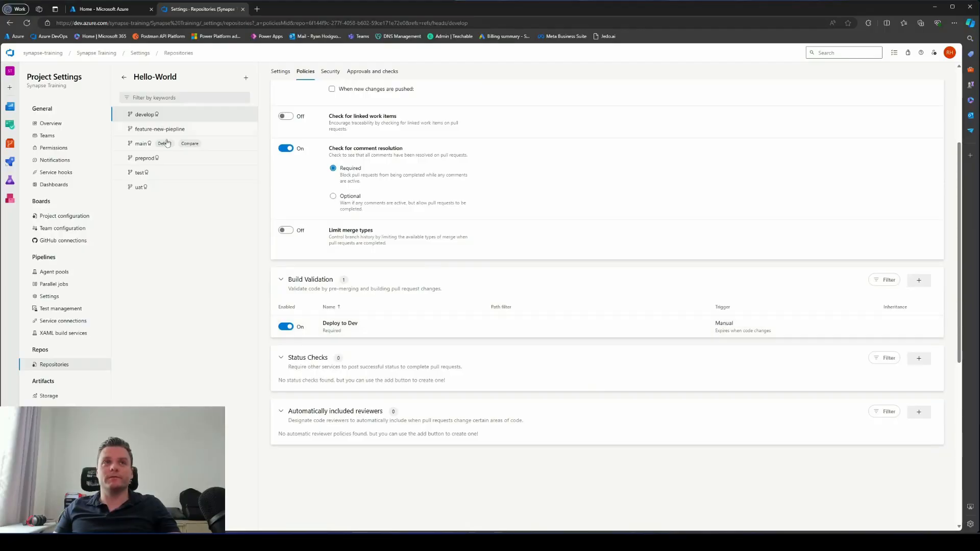
pyautogui.click(141, 174)
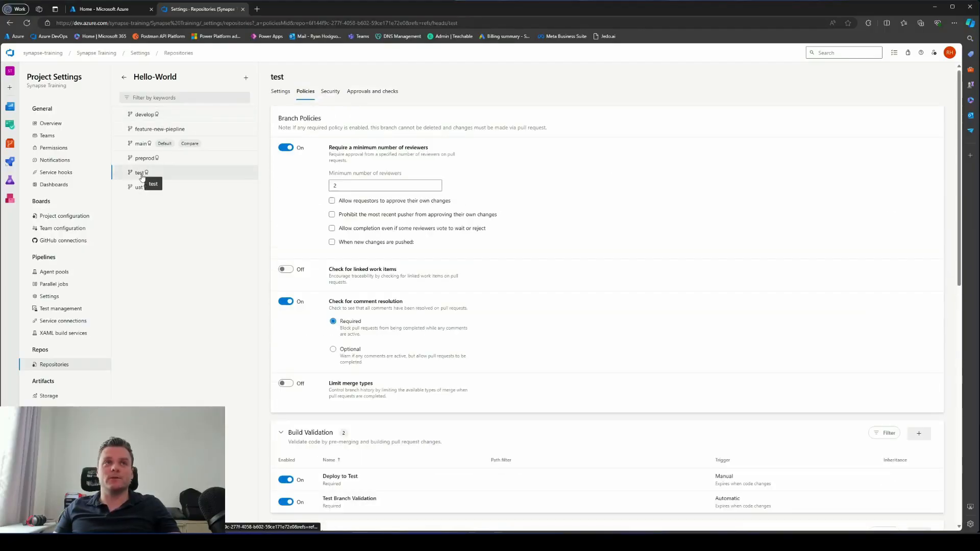
pyautogui.scroll(-1, 566, 360)
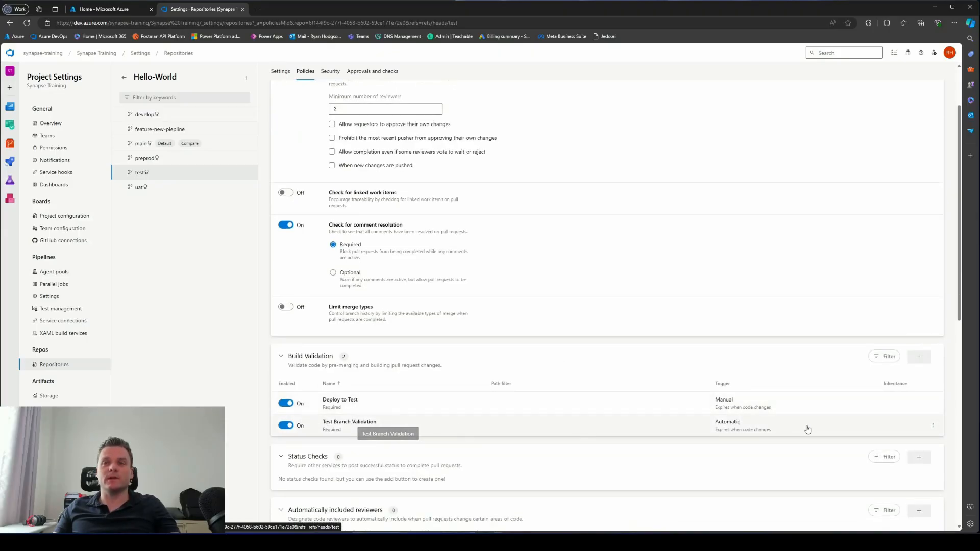
pyautogui.scroll(2, 630, 308)
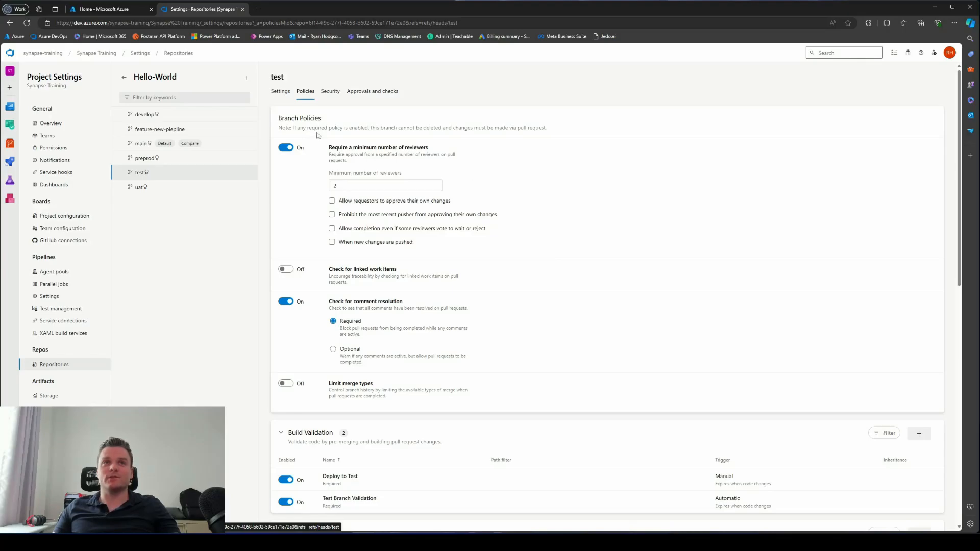
# Step: Set the test and uat branches to require 1 reviewer and allow requestors to self-approve
pyautogui.moveTo(347, 189); pyautogui.dragTo(315, 186)
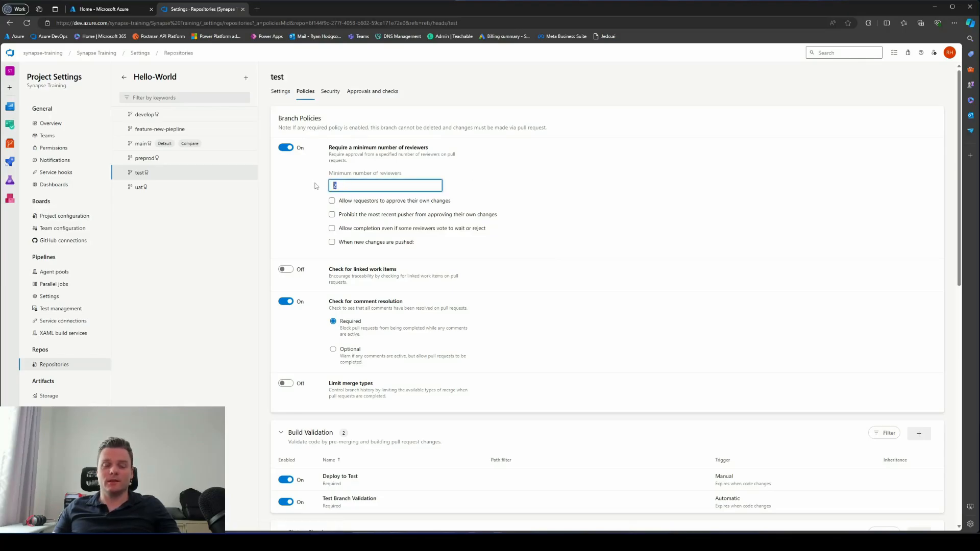
pyautogui.write('1')
pyautogui.click(332, 201)
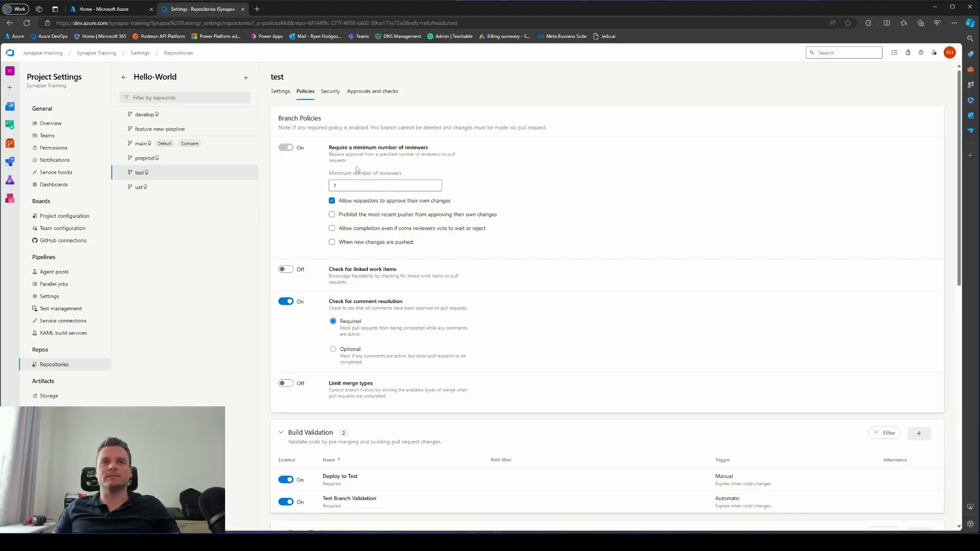
pyautogui.click(139, 187)
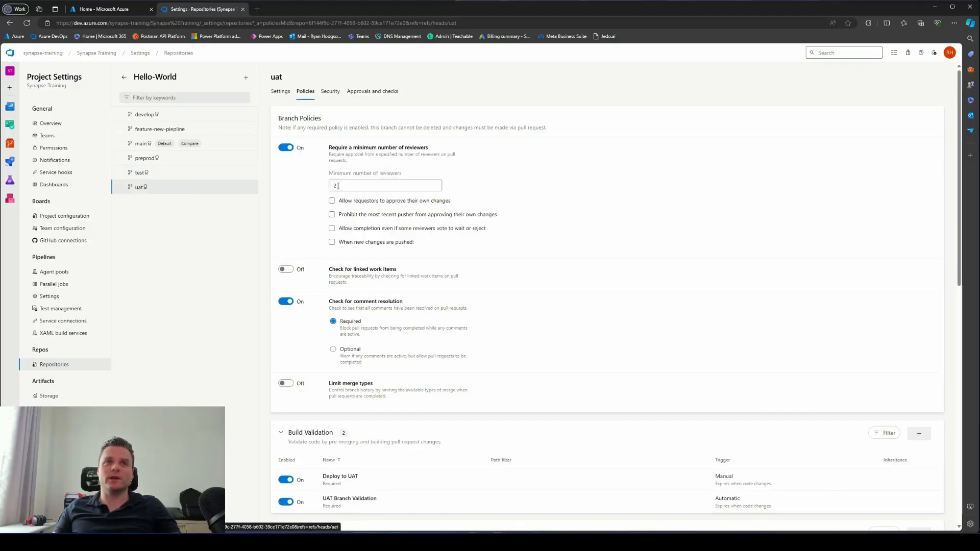
pyautogui.doubleClick(337, 186)
pyautogui.write('1')
pyautogui.click(333, 202)
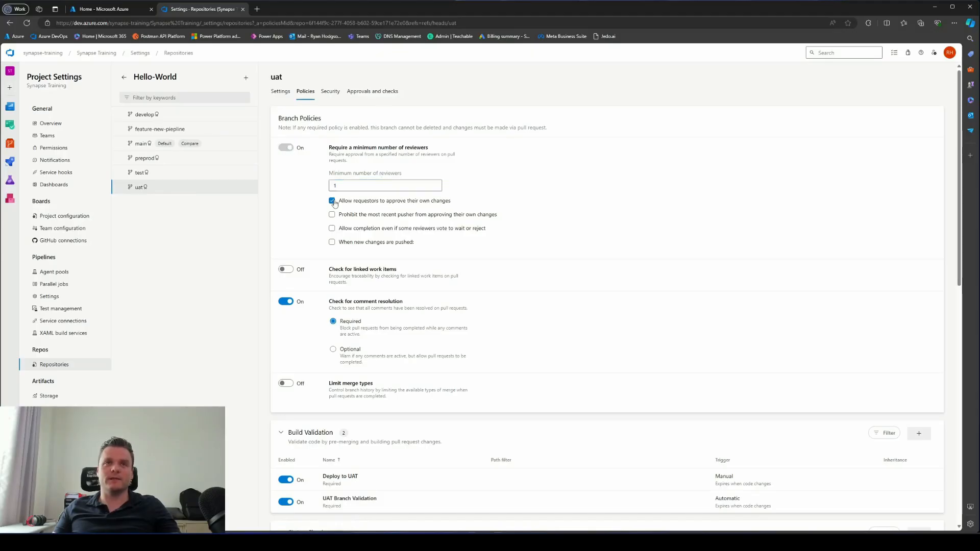
# Step: Set preprod and main to 1 minimum reviewer with self-approval allowed, then return to develop
pyautogui.click(148, 159)
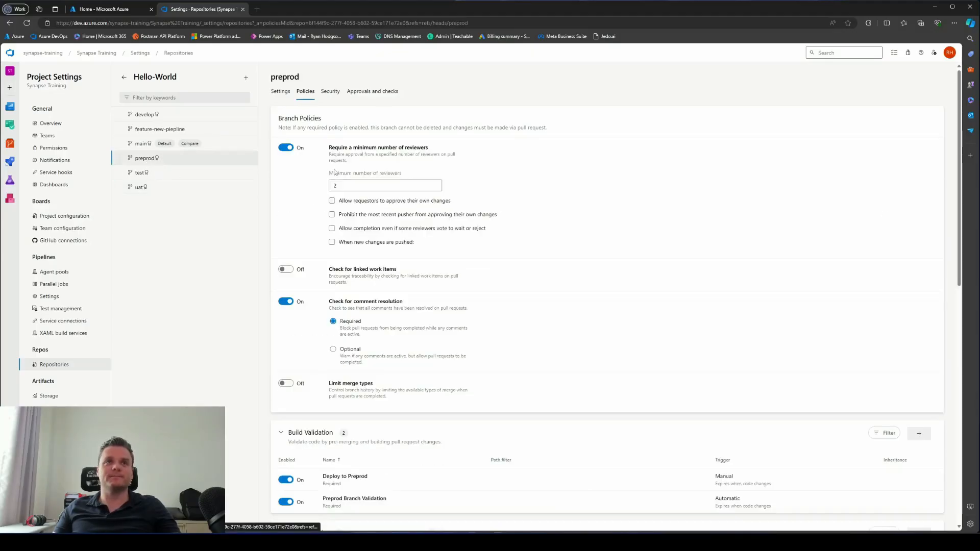
pyautogui.click(336, 186)
pyautogui.click(331, 201)
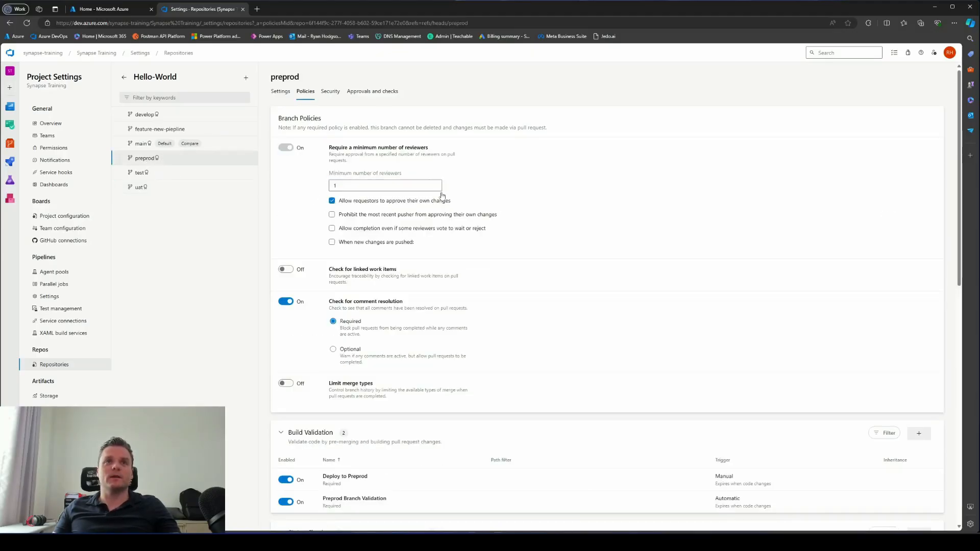
pyautogui.click(142, 143)
pyautogui.doubleClick(386, 185)
pyautogui.write('1')
pyautogui.click(332, 202)
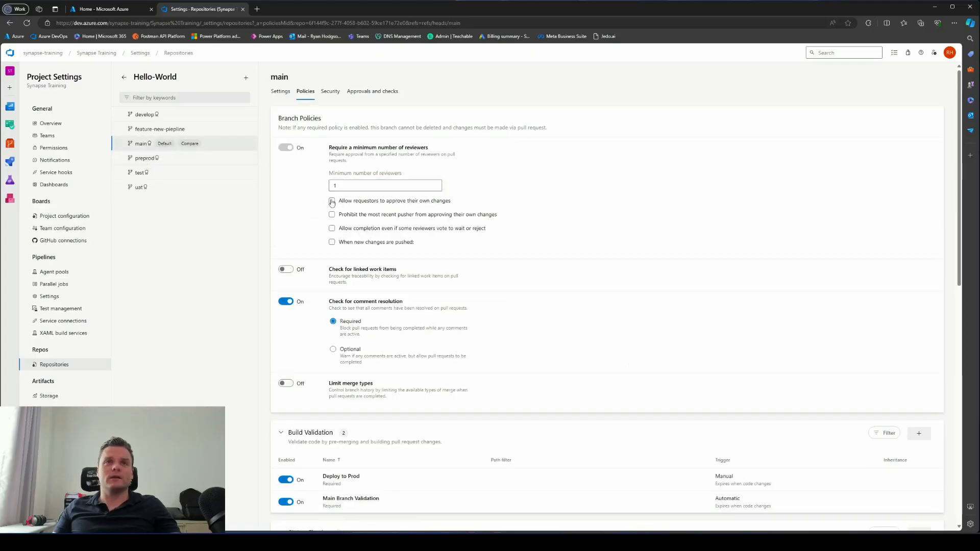
pyautogui.click(146, 114)
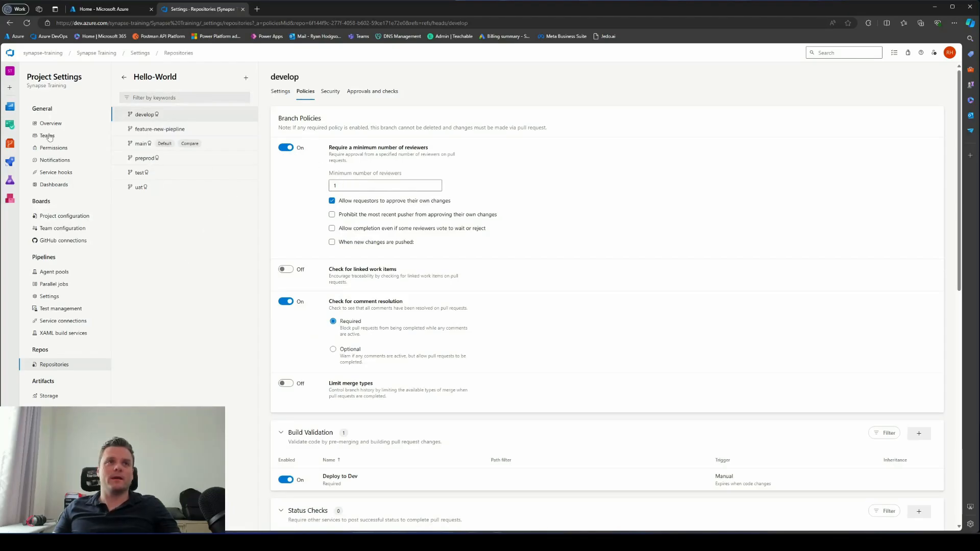
pyautogui.moveTo(13, 149)
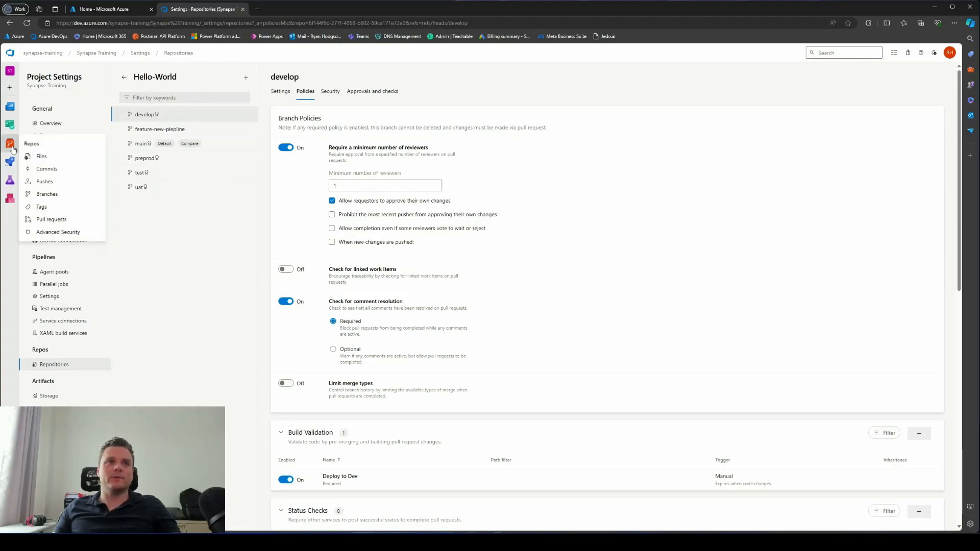
# Step: Create pull request 'adding pipelines' into develop after reviewing its changed files and commits
pyautogui.click(60, 221)
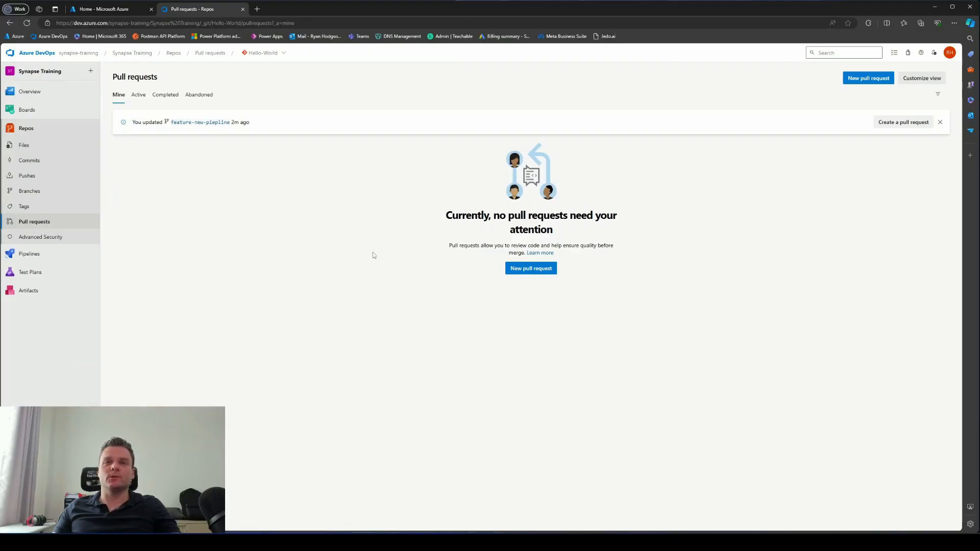
pyautogui.click(528, 270)
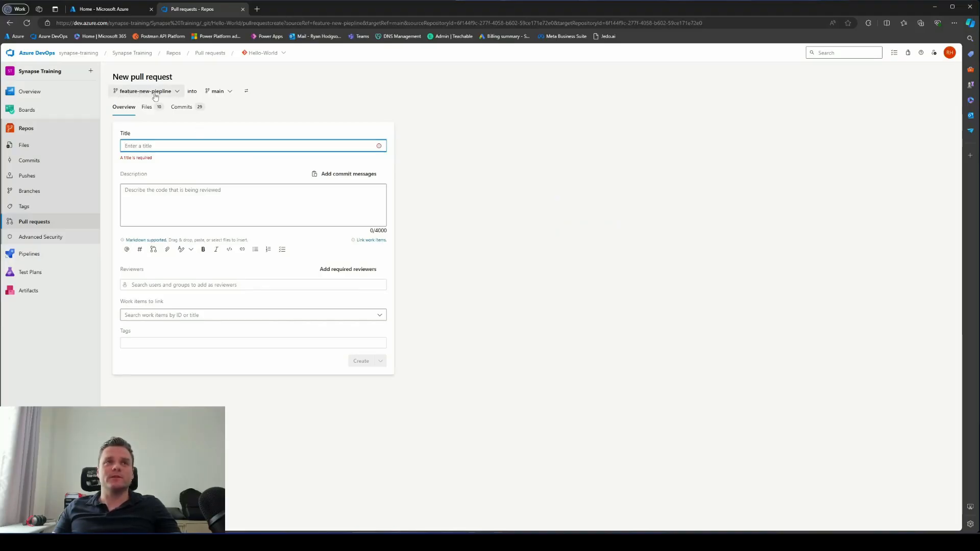
pyautogui.click(218, 91)
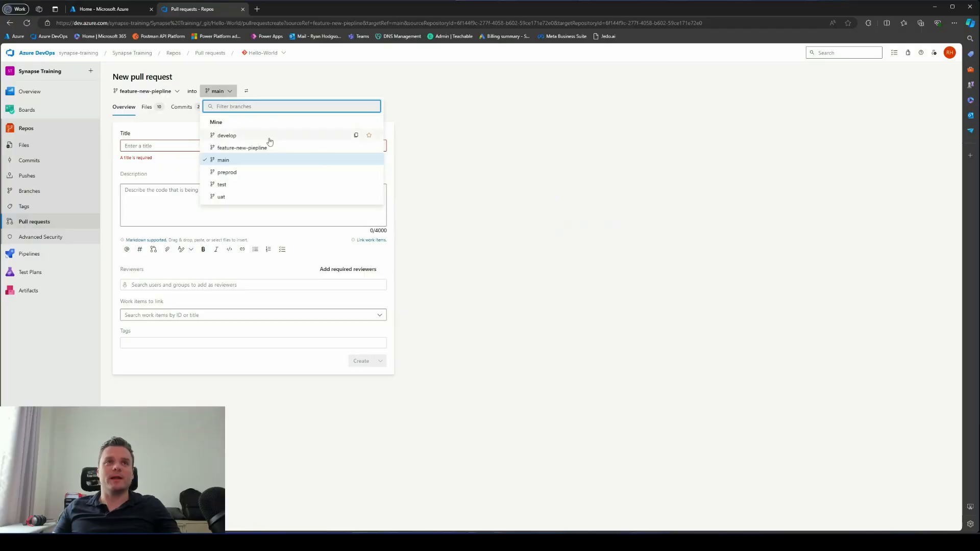
pyautogui.click(227, 136)
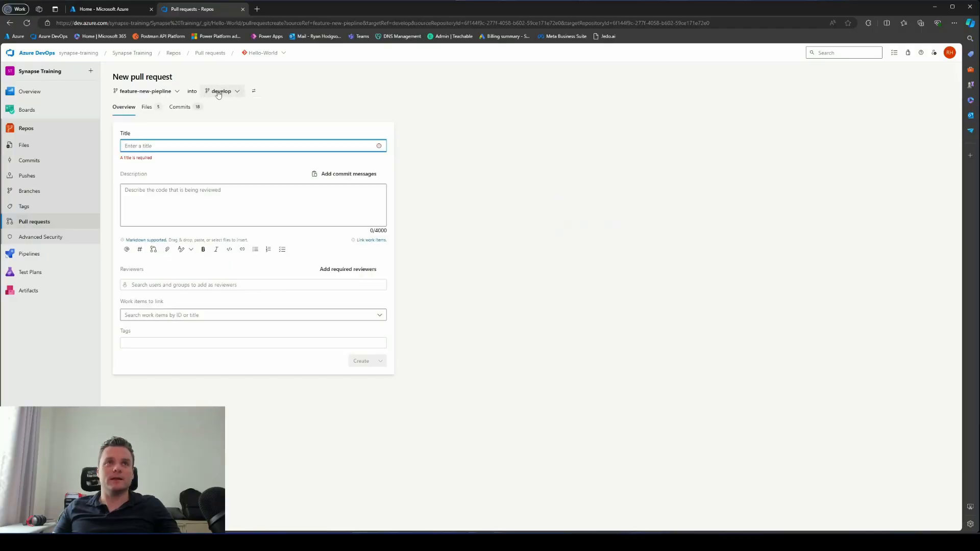
pyautogui.click(165, 145)
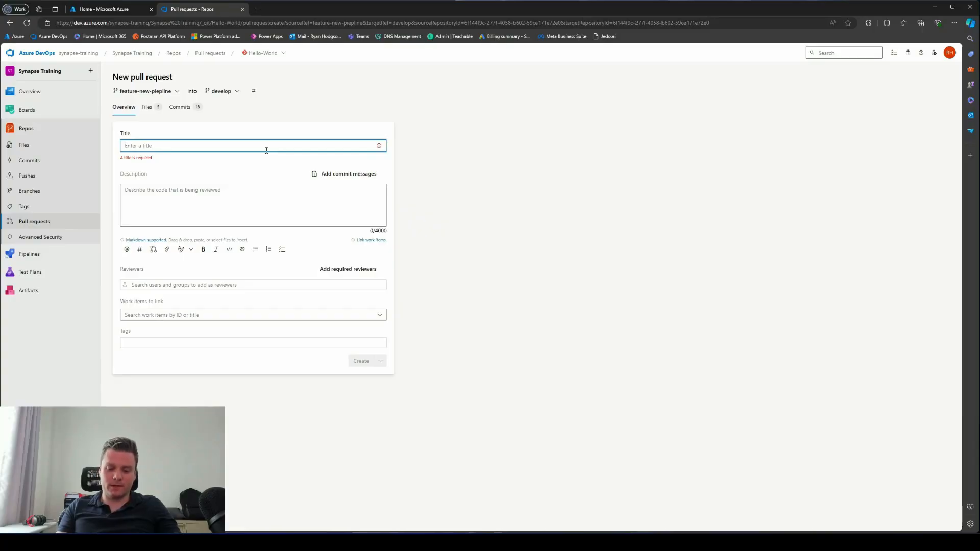
pyautogui.write('adding pipelines')
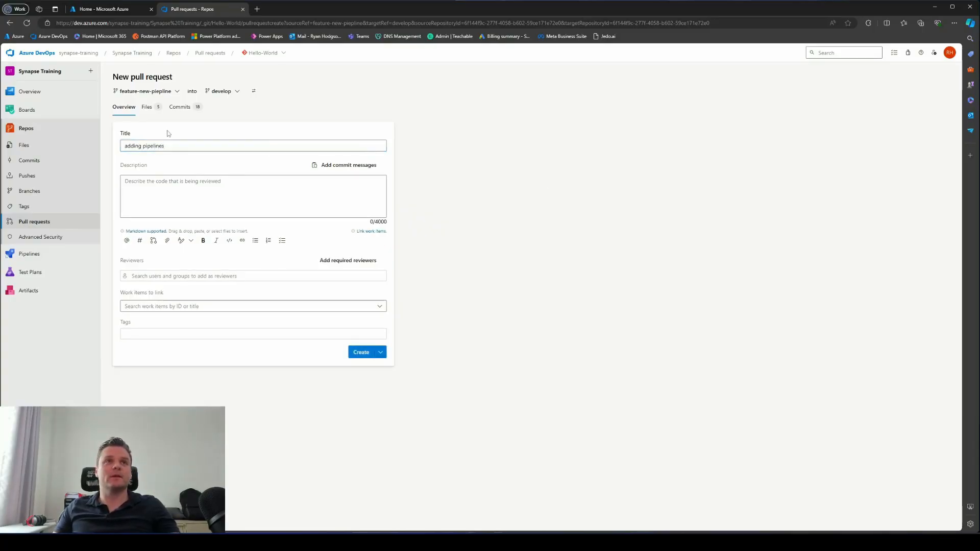
pyautogui.click(148, 107)
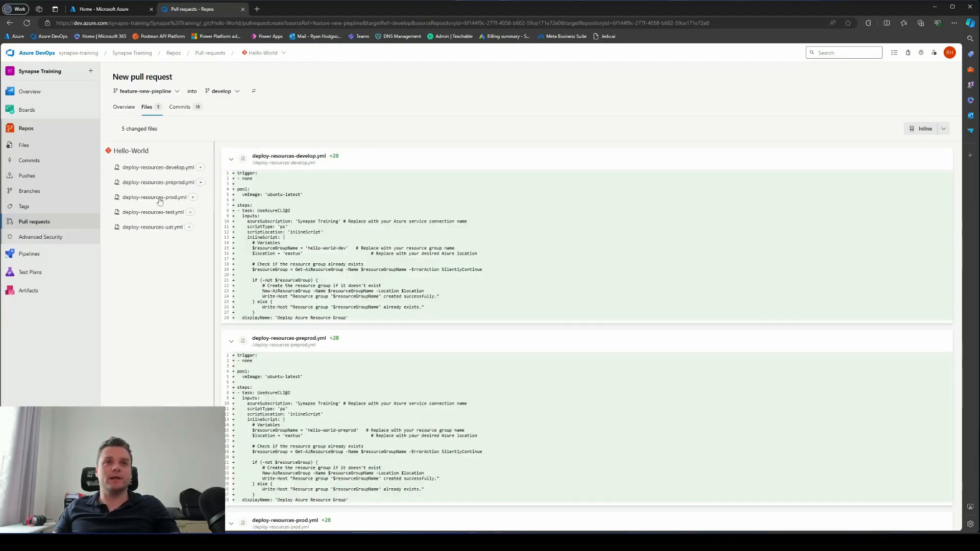
pyautogui.click(181, 108)
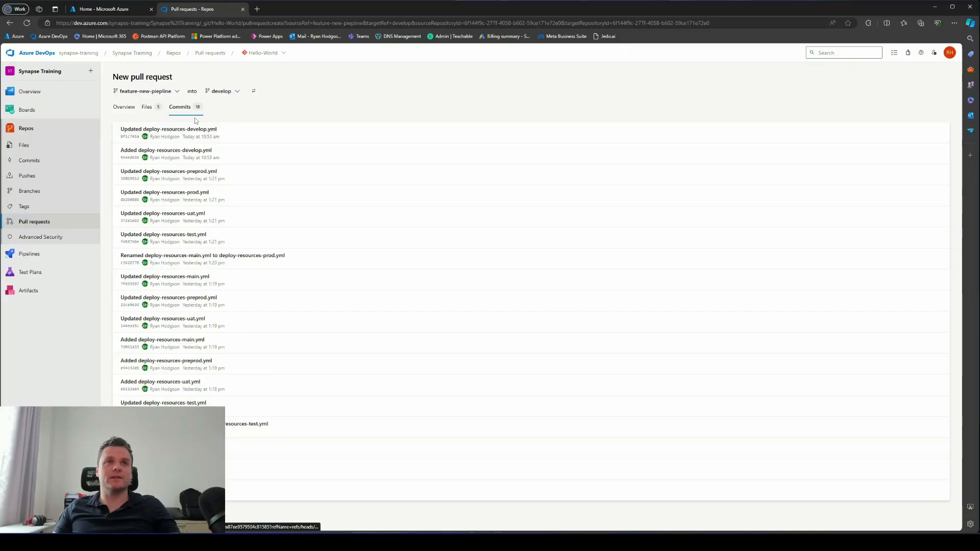
pyautogui.click(124, 109)
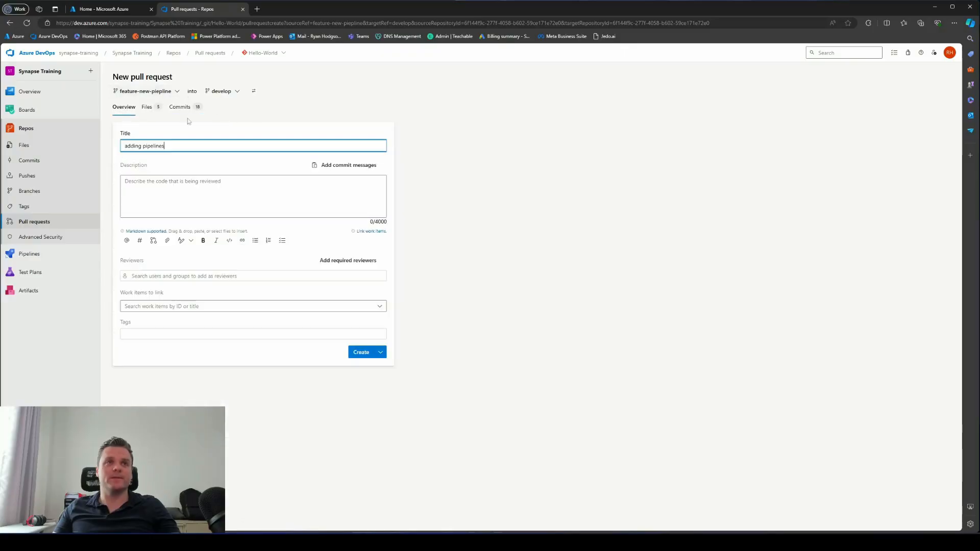
pyautogui.click(359, 354)
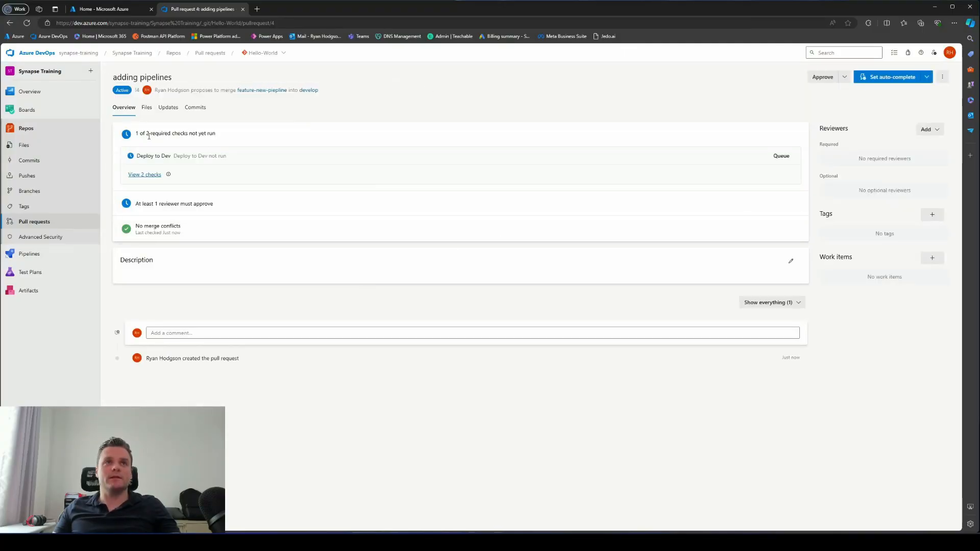
# Step: Review the required checks, then comment 'what is this PR about?' on the pull request
pyautogui.click(146, 176)
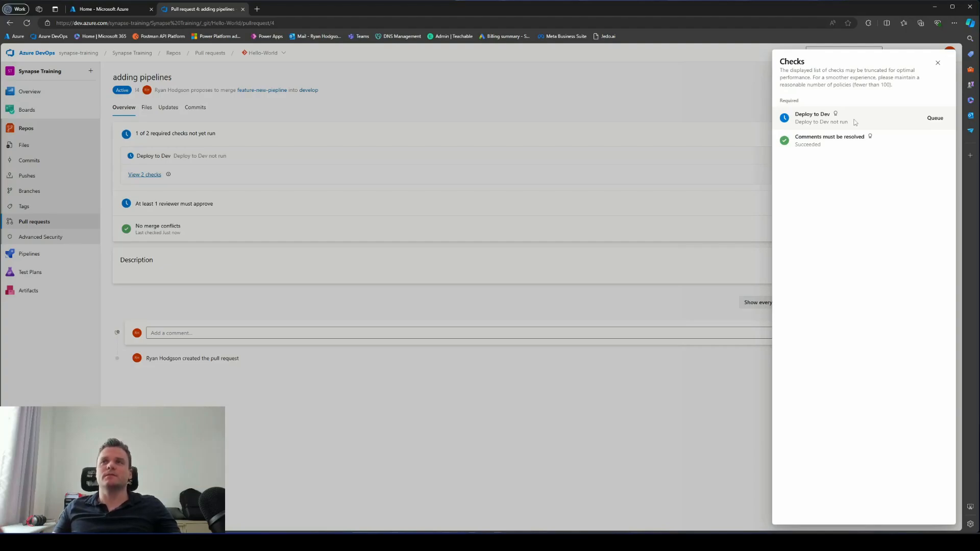
pyautogui.click(937, 62)
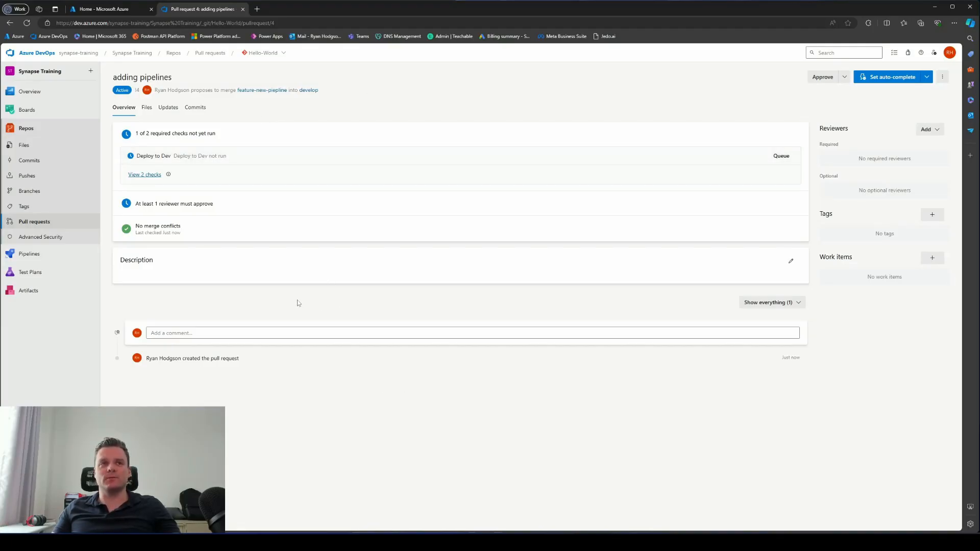
pyautogui.click(247, 332)
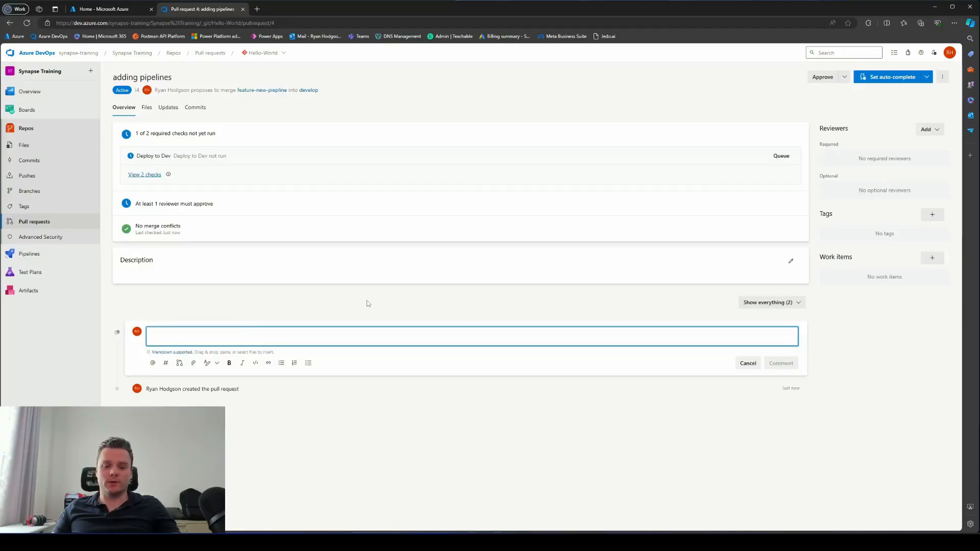
pyautogui.write('wh')
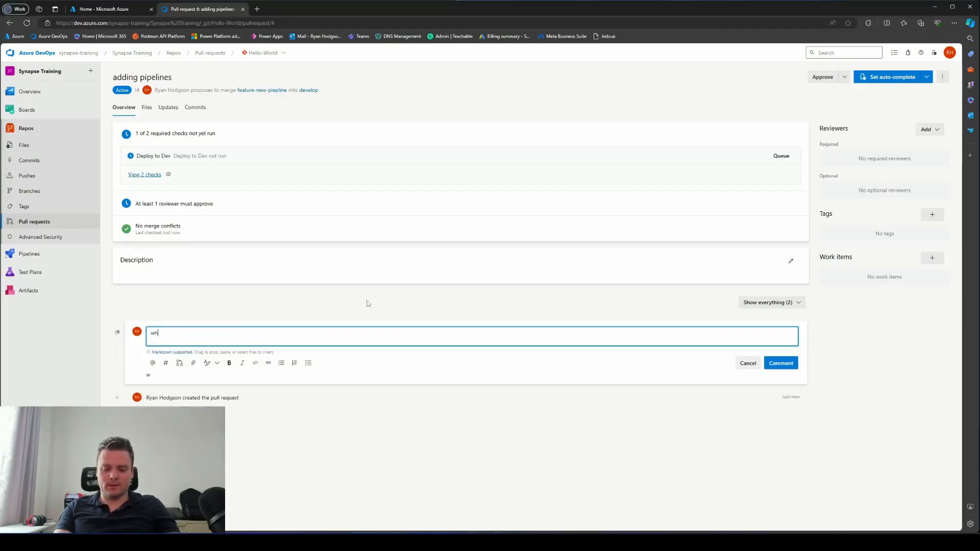
pyautogui.write('at is ')
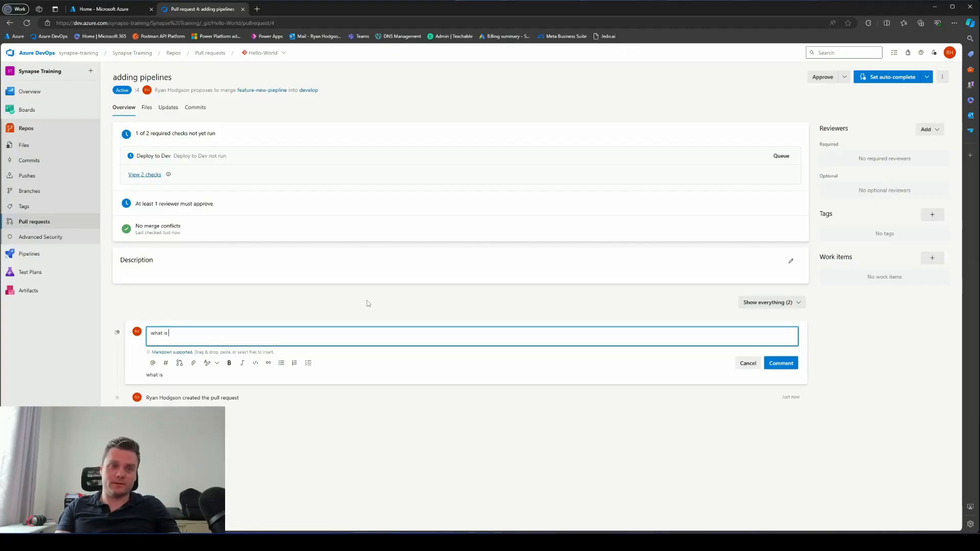
pyautogui.write('this PR a')
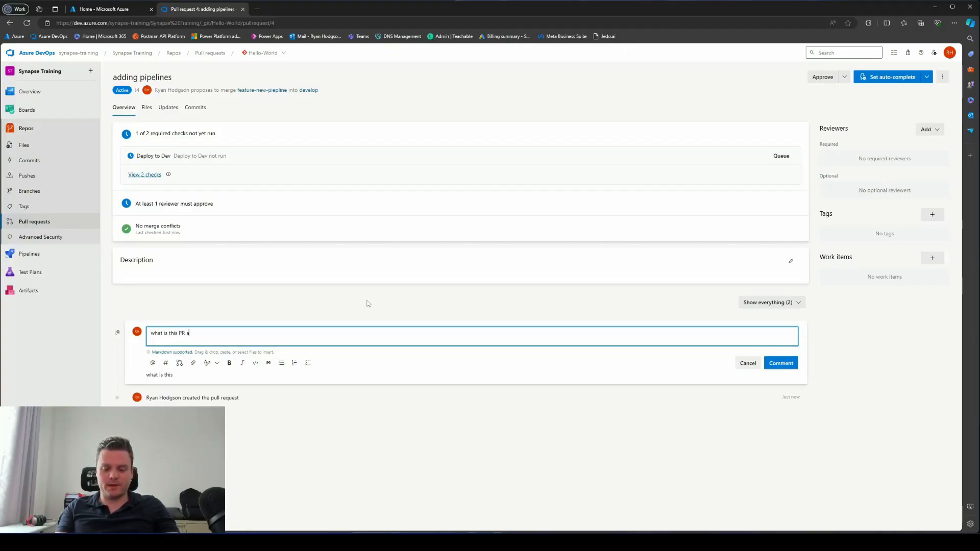
pyautogui.write('bout?')
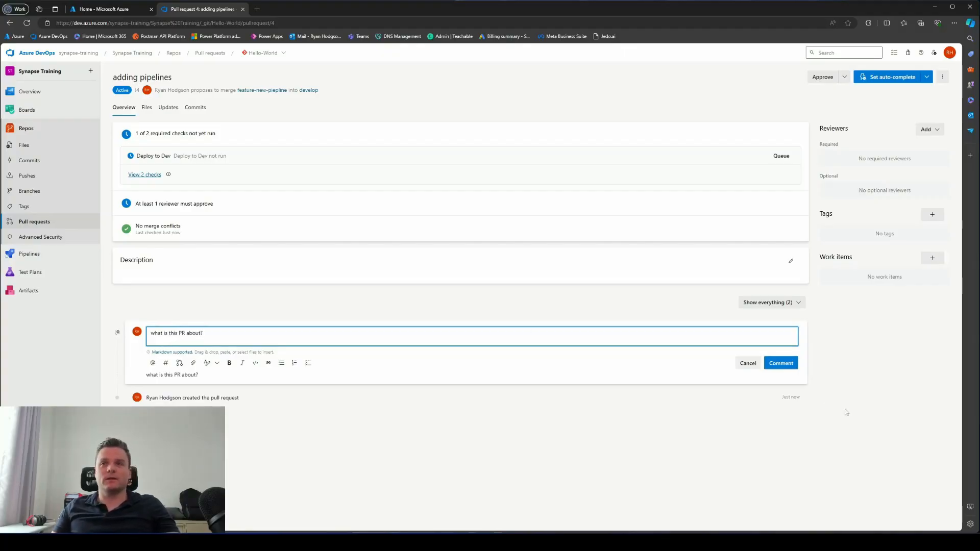
pyautogui.click(781, 363)
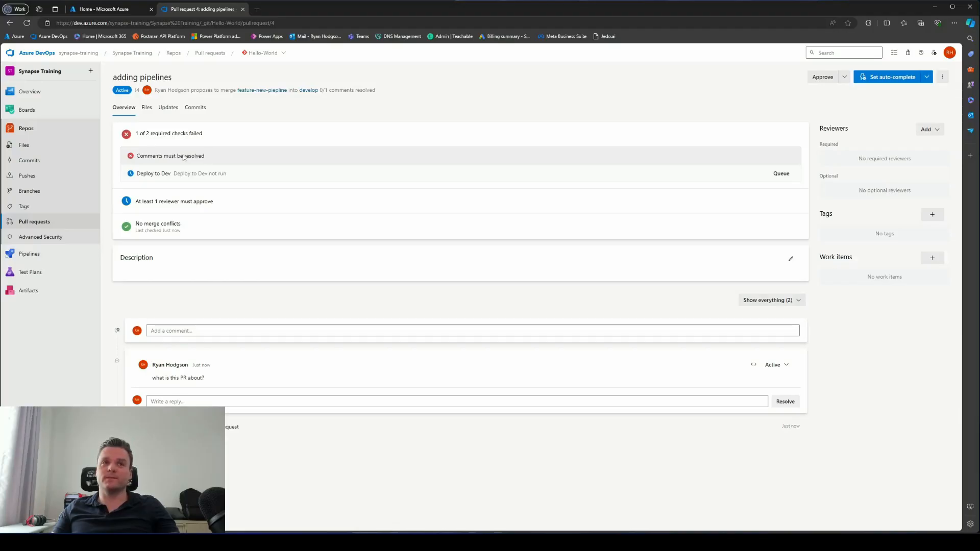
# Step: Reply 'about the code that we just wronte' to the comment and resolve the thread
pyautogui.click(205, 401)
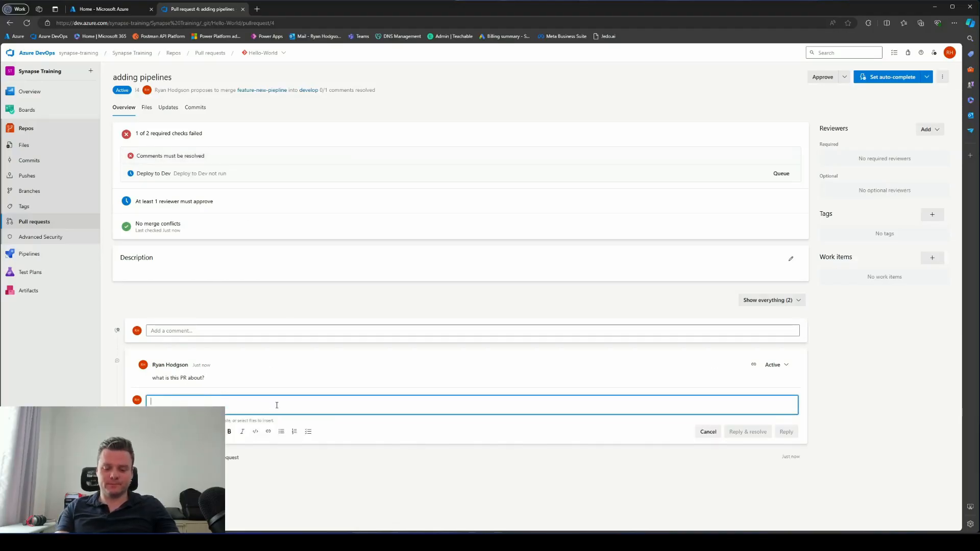
pyautogui.write('about the co')
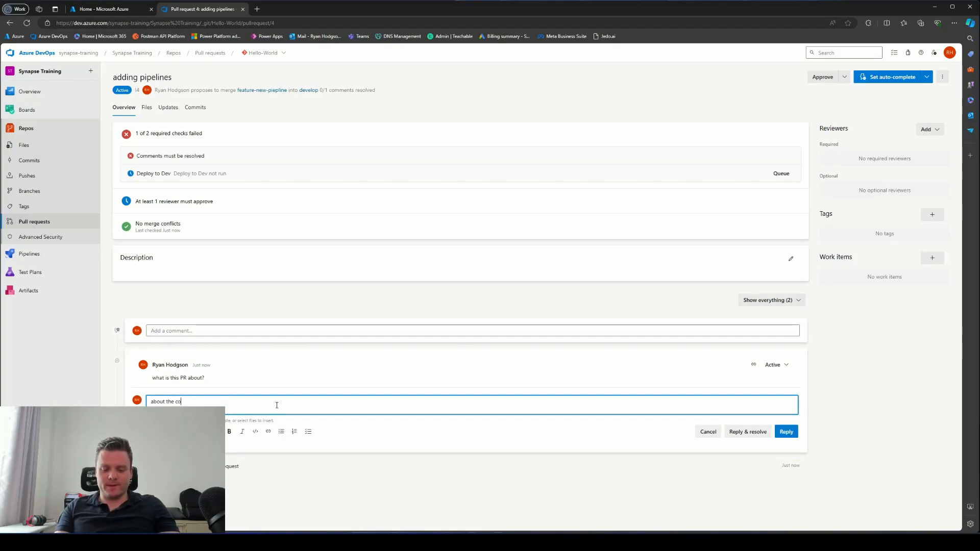
pyautogui.write('de that w')
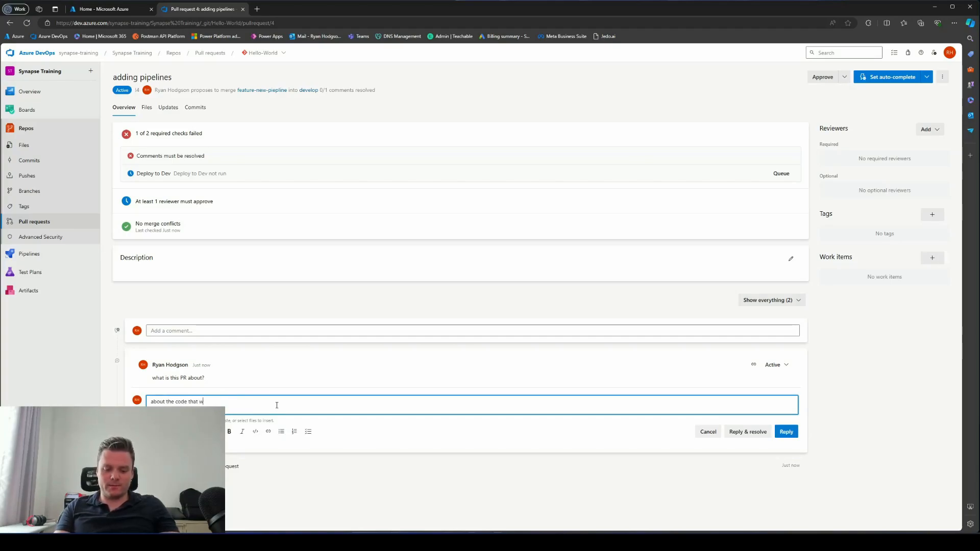
pyautogui.write('e just wro')
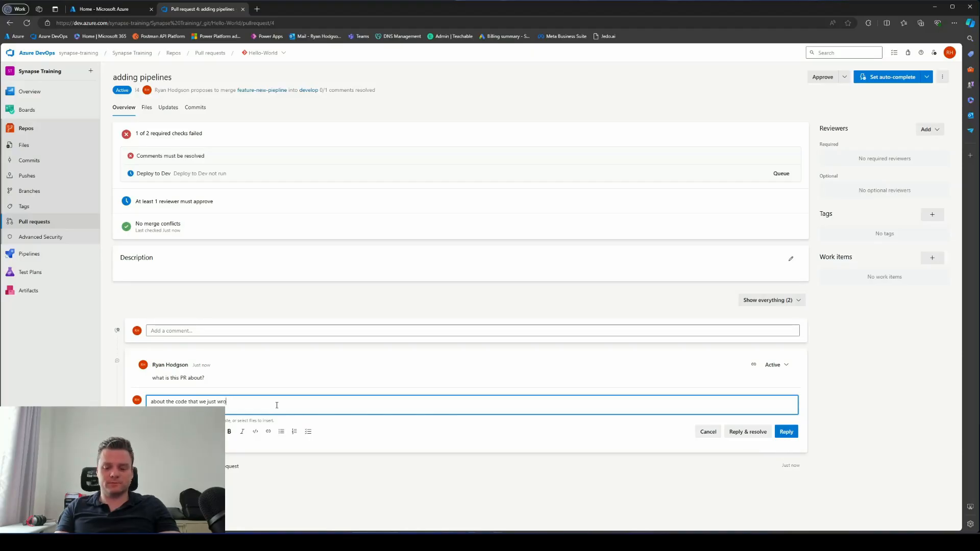
pyautogui.write('nte')
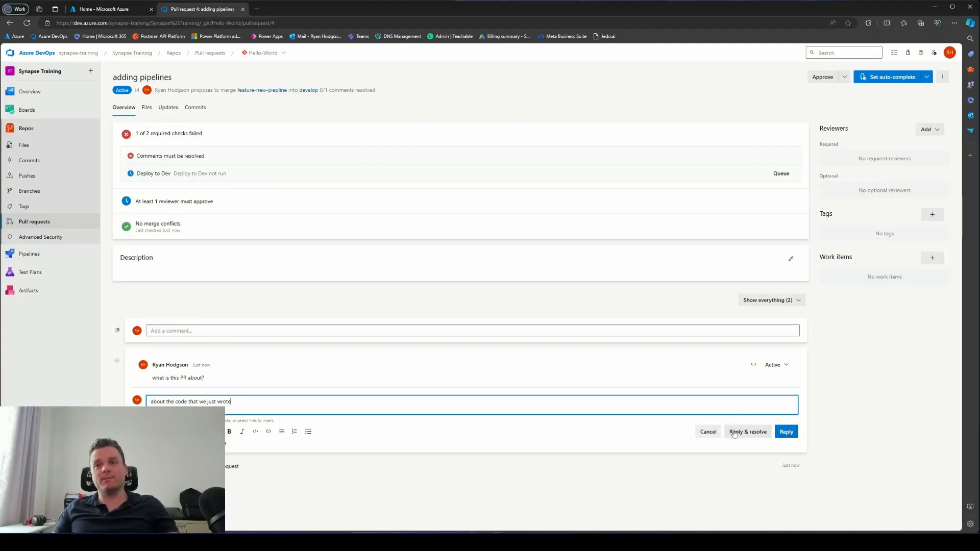
pyautogui.click(745, 436)
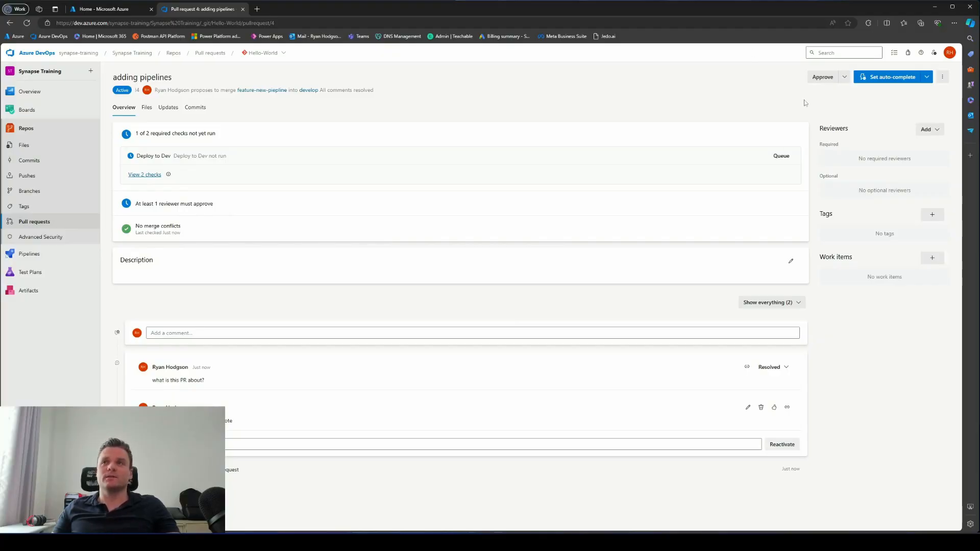
# Step: Approve the PR, queue Deploy to Dev, confirm hello-world-dev was created, then switch to the Azure portal
pyautogui.click(823, 77)
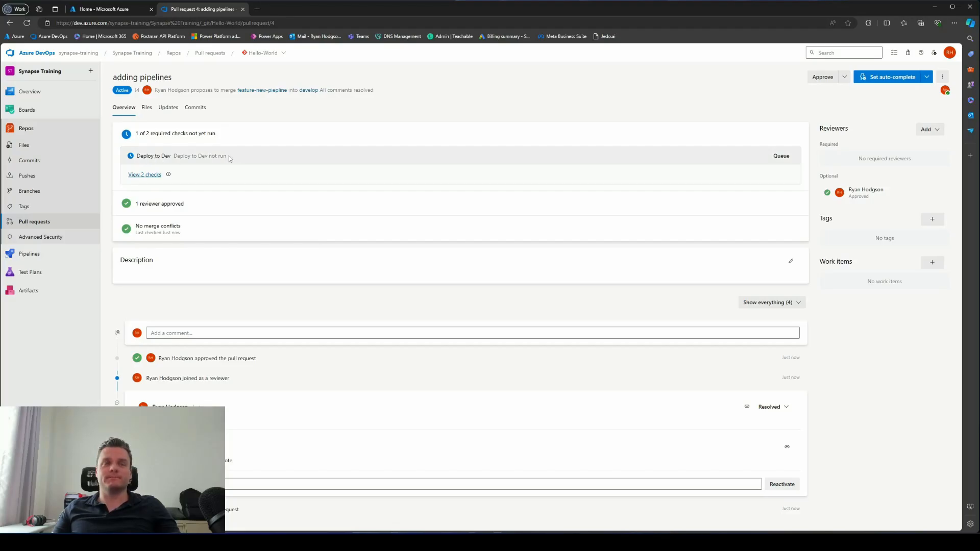
pyautogui.click(781, 155)
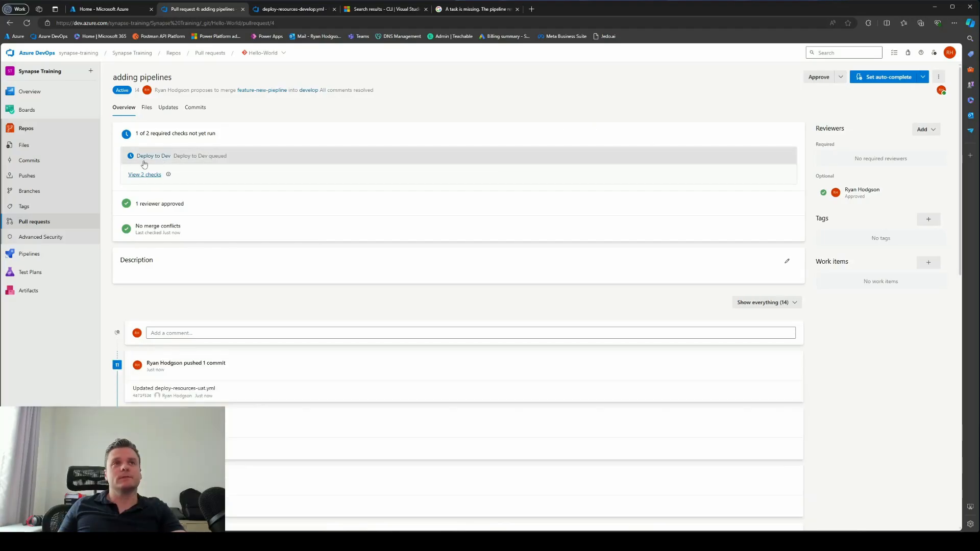
pyautogui.click(194, 158)
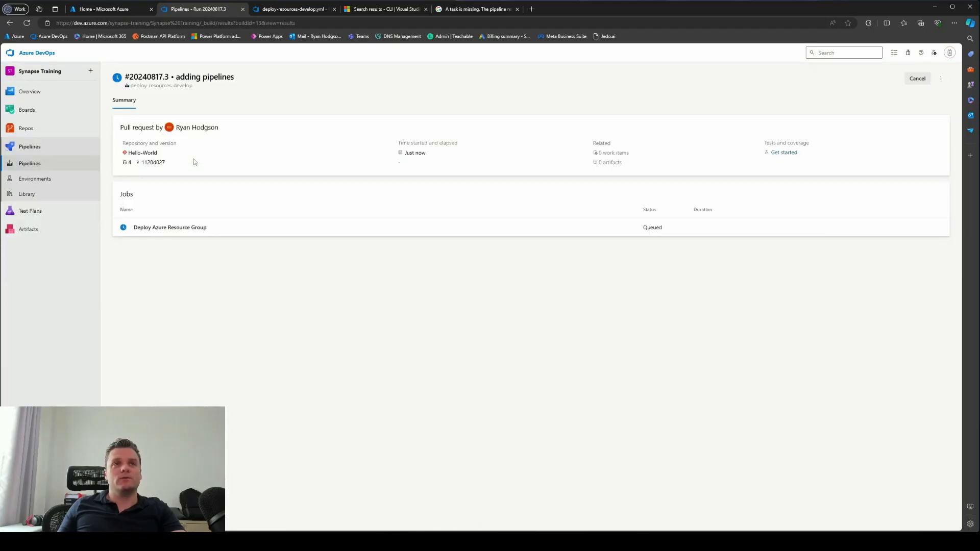
pyautogui.click(153, 228)
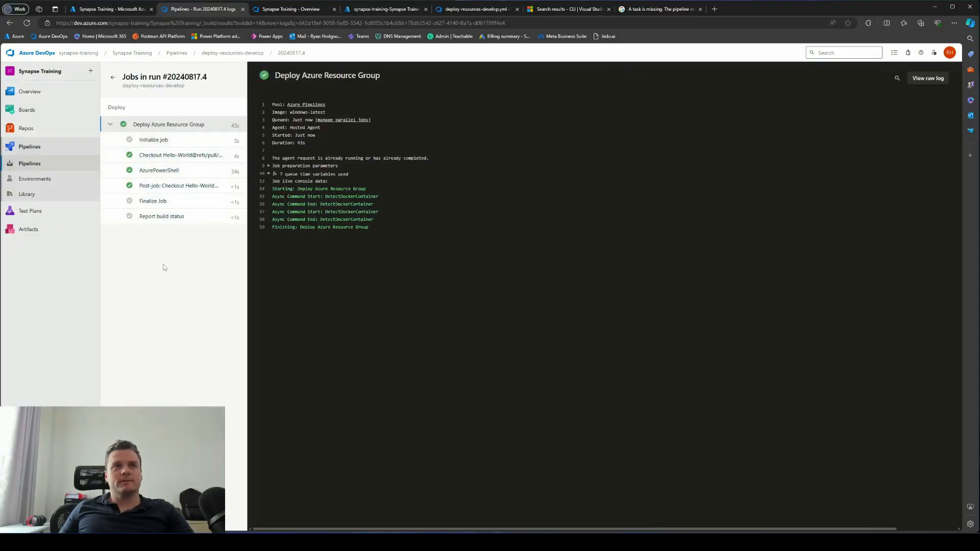
pyautogui.click(164, 170)
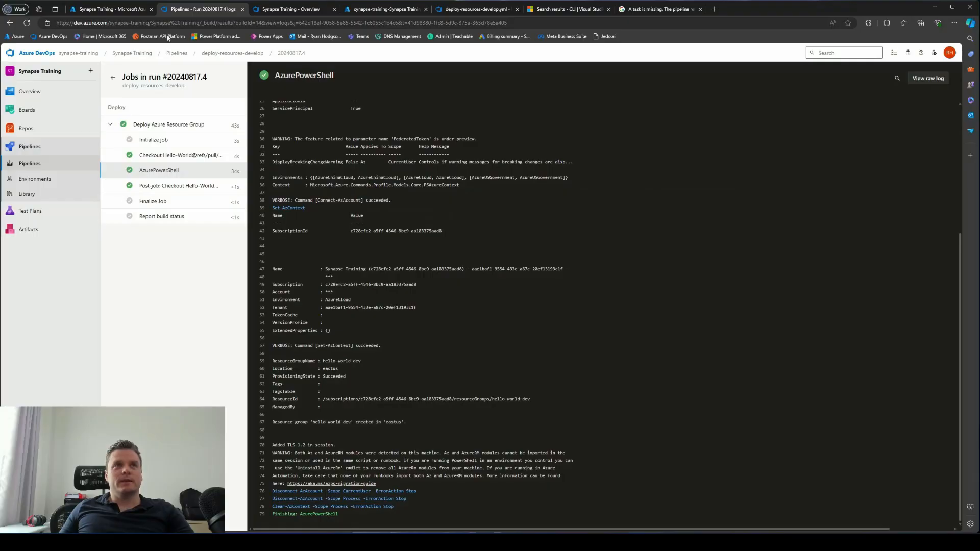
pyautogui.click(124, 11)
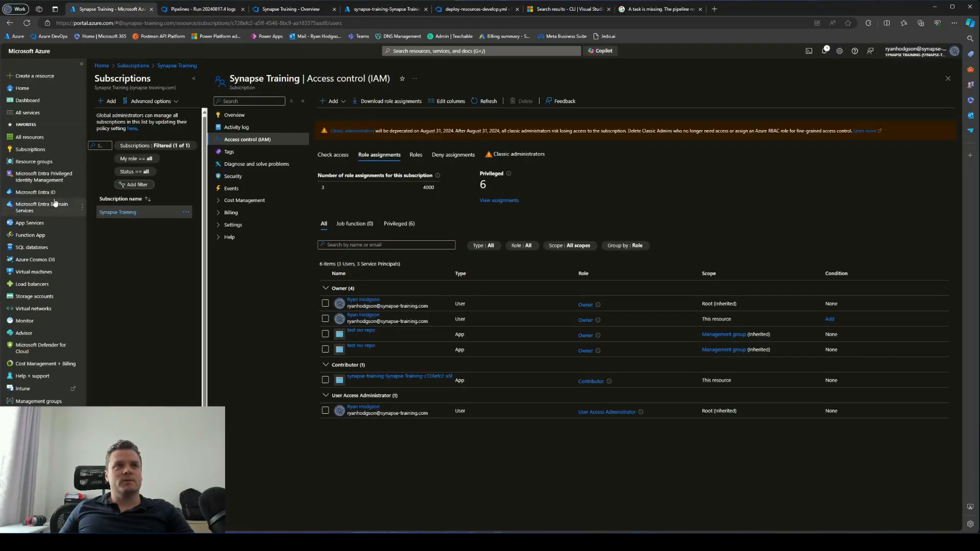
# Step: Confirm hello-world-dev in the resource groups list, then view run 20240817.4's Deploy Azure Resource Group job log
pyautogui.click(37, 164)
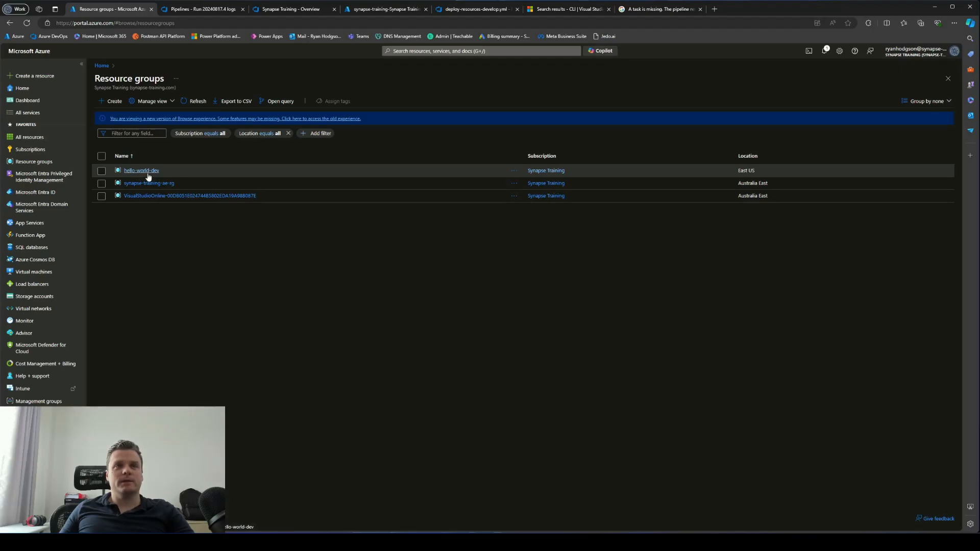
pyautogui.click(199, 11)
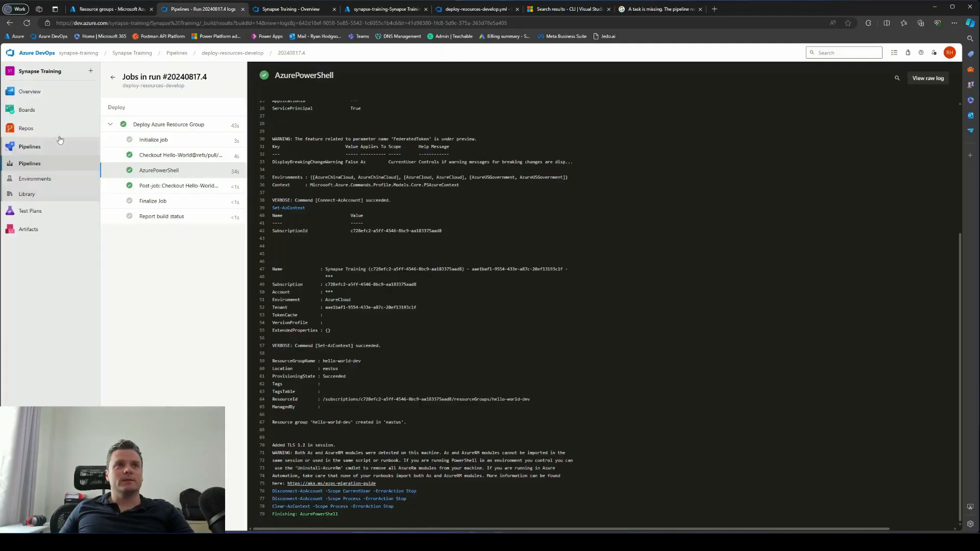
pyautogui.click(10, 23)
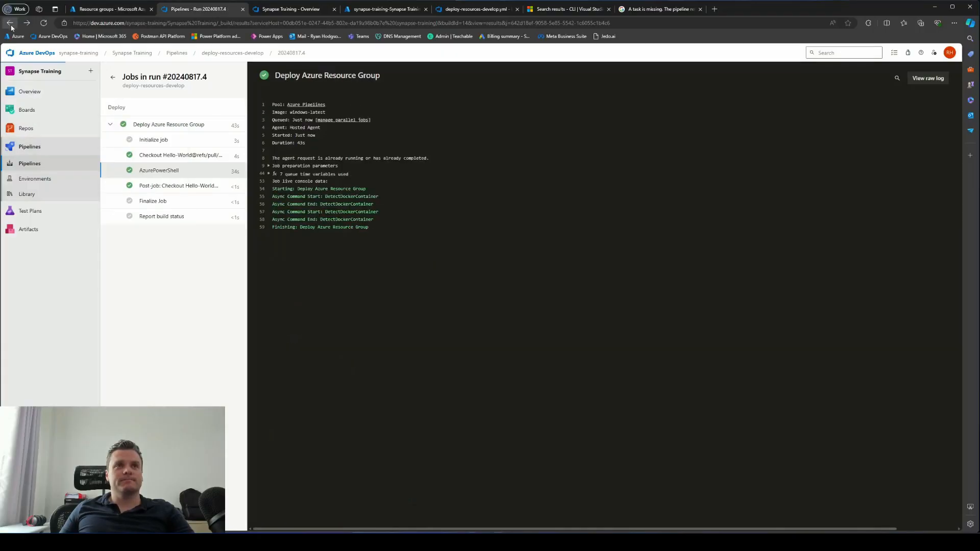
# Step: Complete the adding pipelines pull request, merging it into develop
pyautogui.click(11, 25)
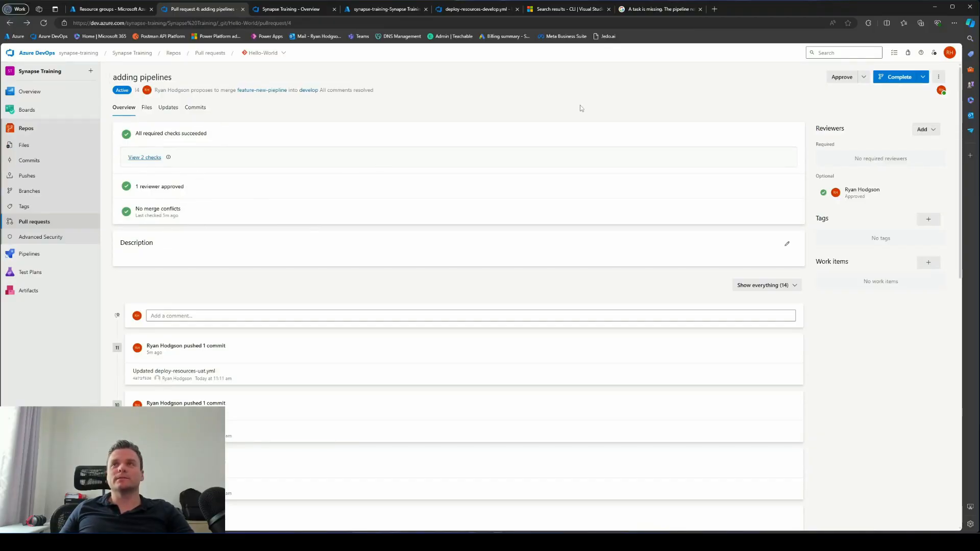
pyautogui.click(895, 78)
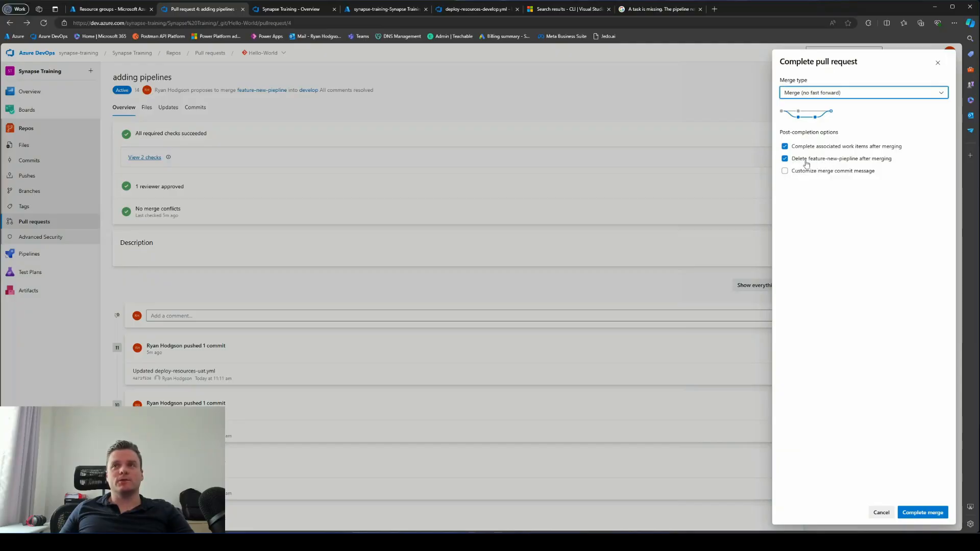
pyautogui.click(923, 512)
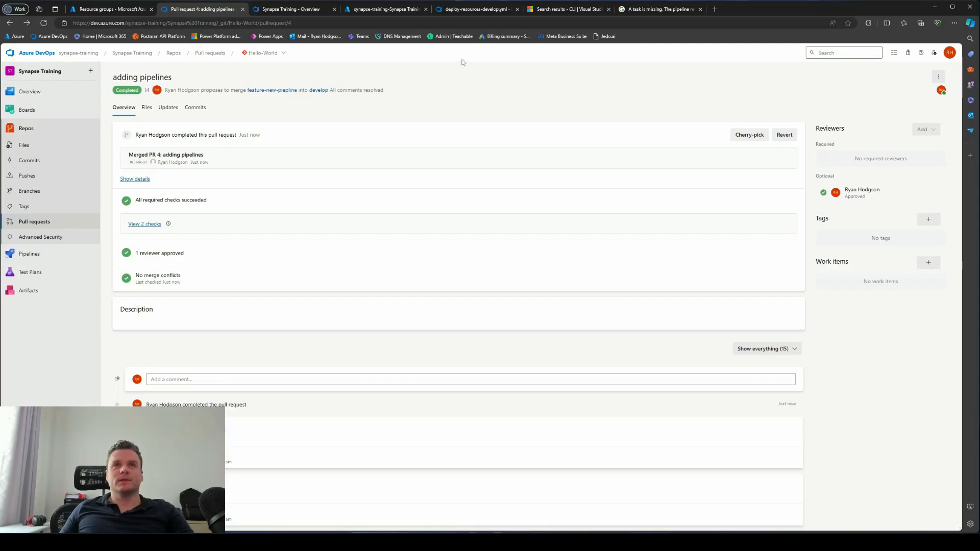
# Step: Review all repository branches, then begin a new pull request from the pull requests list
pyautogui.click(31, 190)
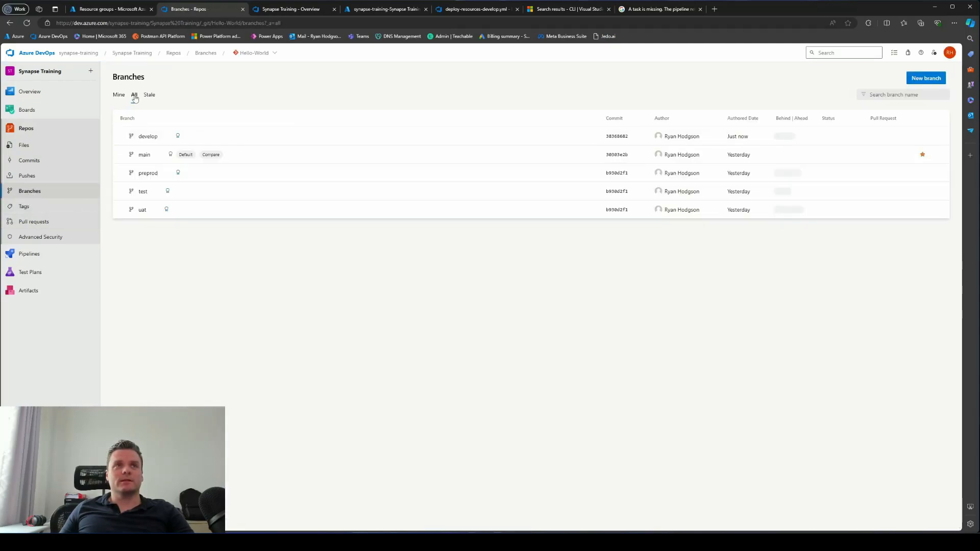
pyautogui.click(134, 96)
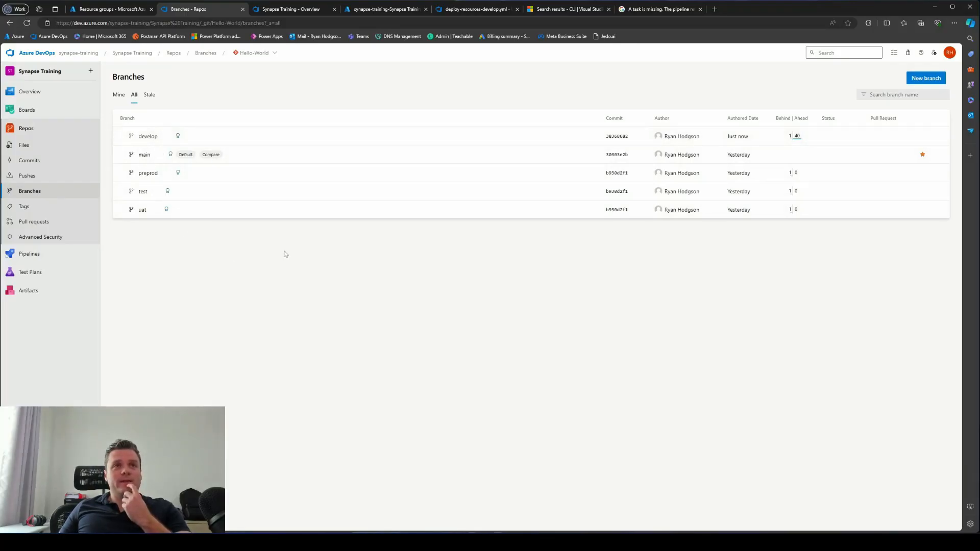
pyautogui.click(40, 223)
pyautogui.click(507, 252)
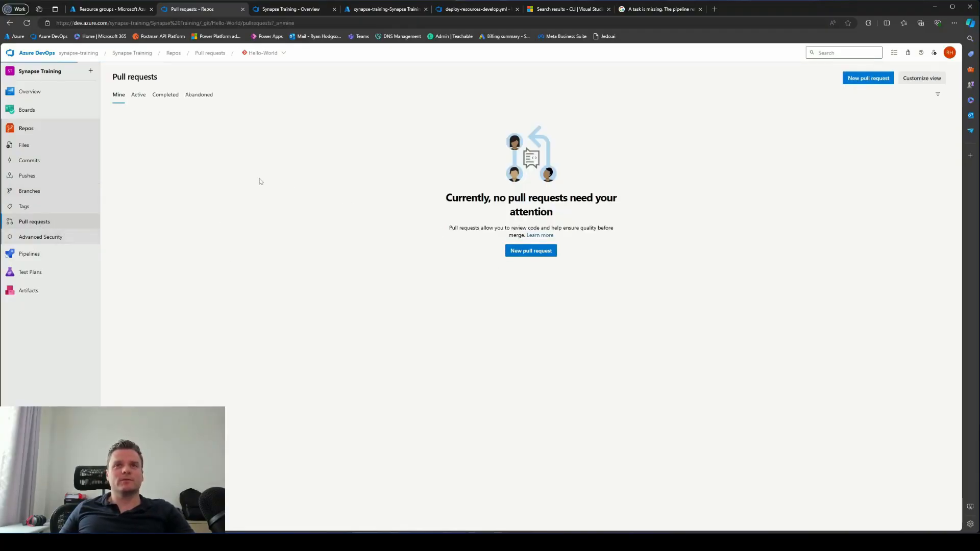
# Step: Create pull request 'deploy to test' with develop as source and test as target
pyautogui.click(146, 91)
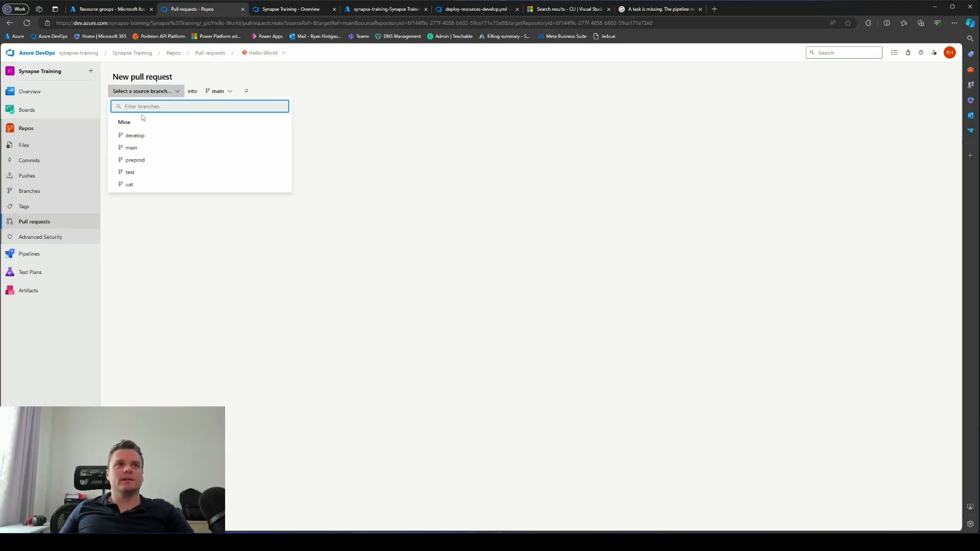
pyautogui.click(134, 137)
pyautogui.click(198, 94)
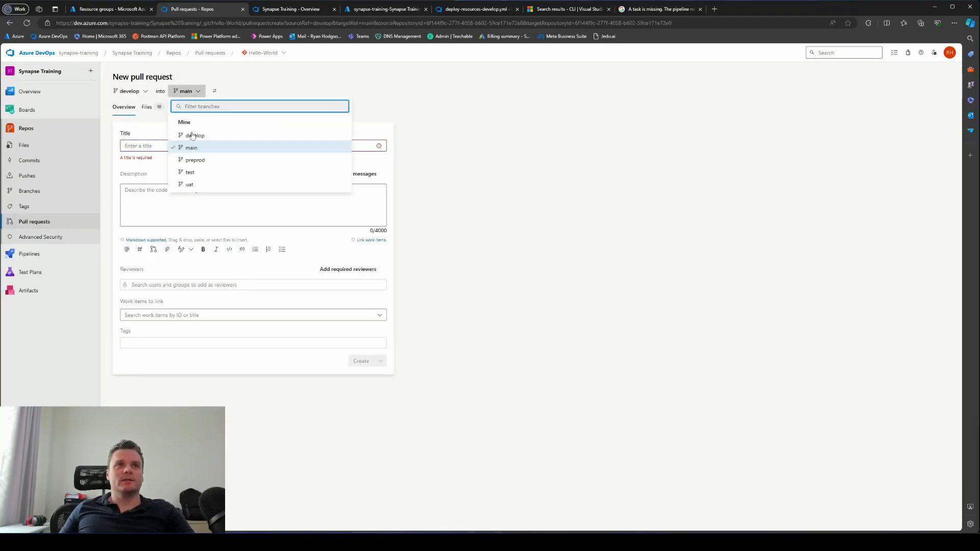
pyautogui.click(194, 173)
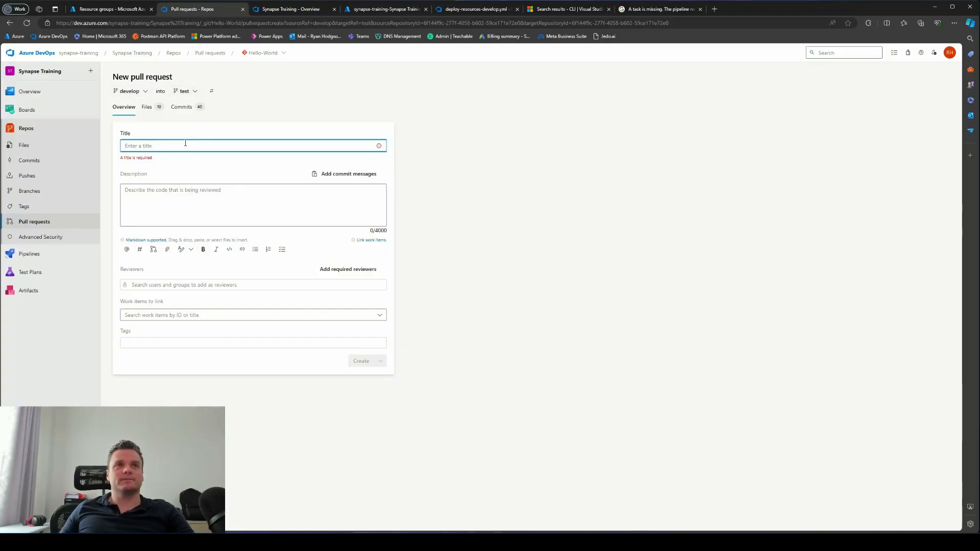
pyautogui.write('deply to ')
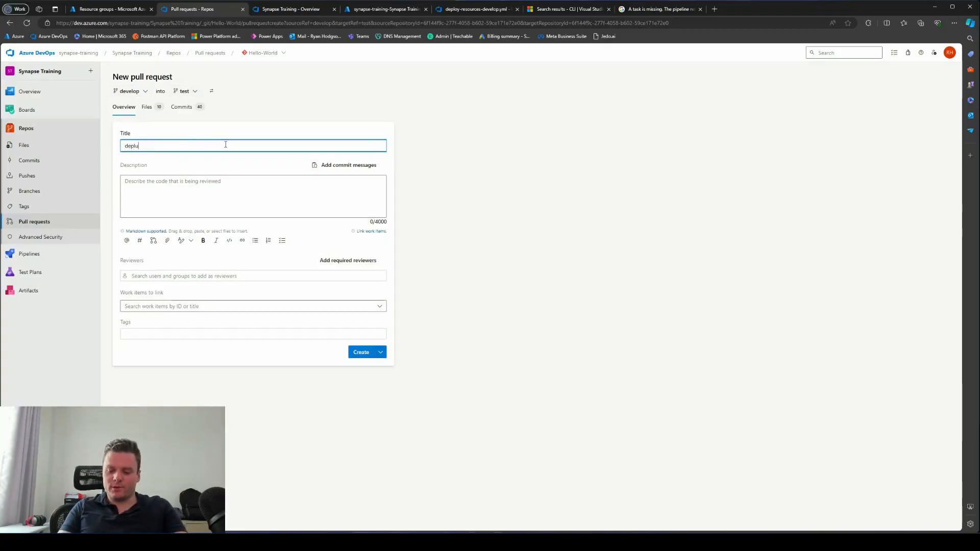
pyautogui.write('test')
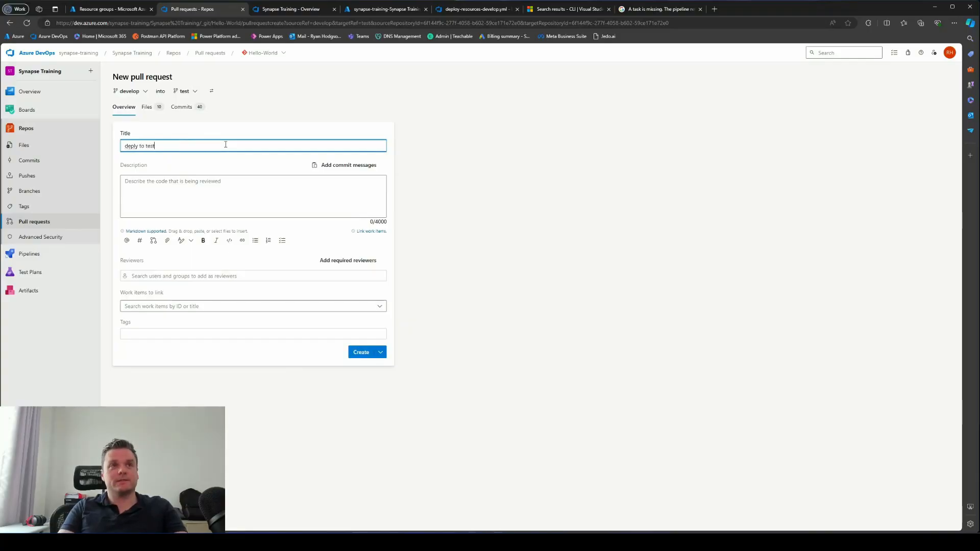
pyautogui.rightClick(134, 147)
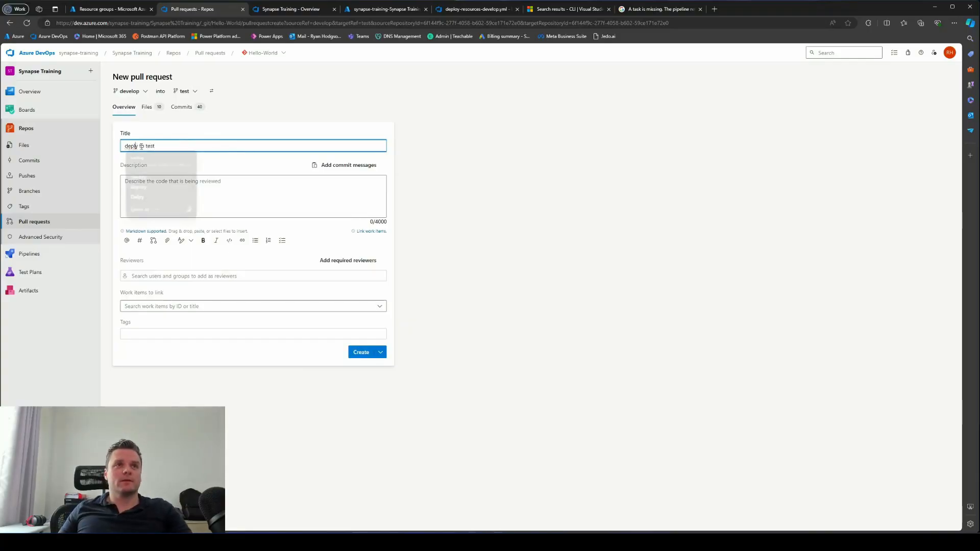
pyautogui.click(138, 153)
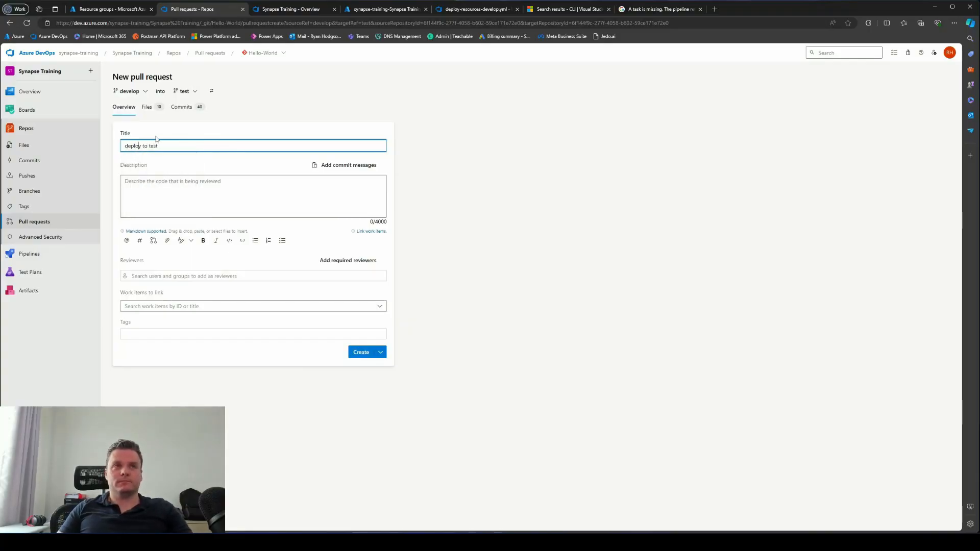
pyautogui.click(361, 352)
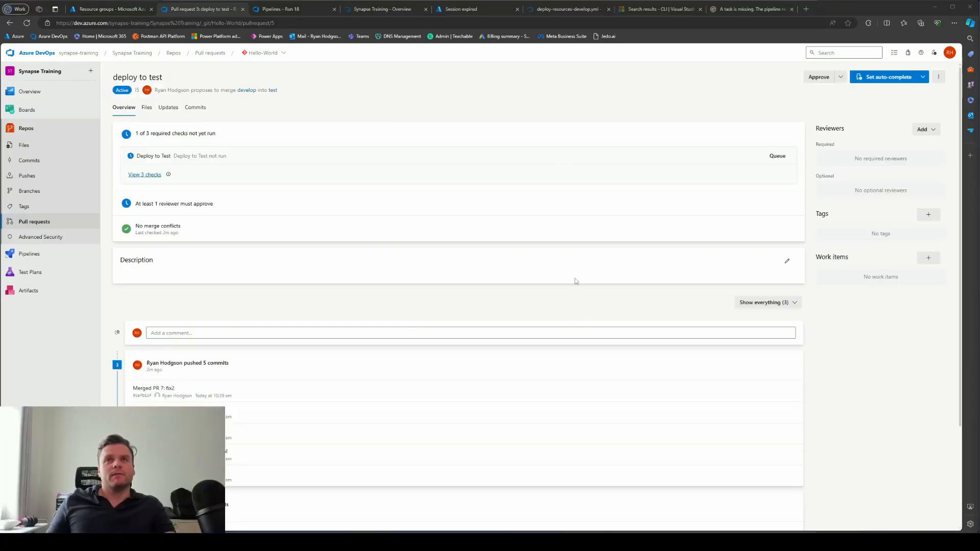
# Step: Queue the Deploy to Test check on the 'deploy to test' pull request and approve it
pyautogui.click(148, 174)
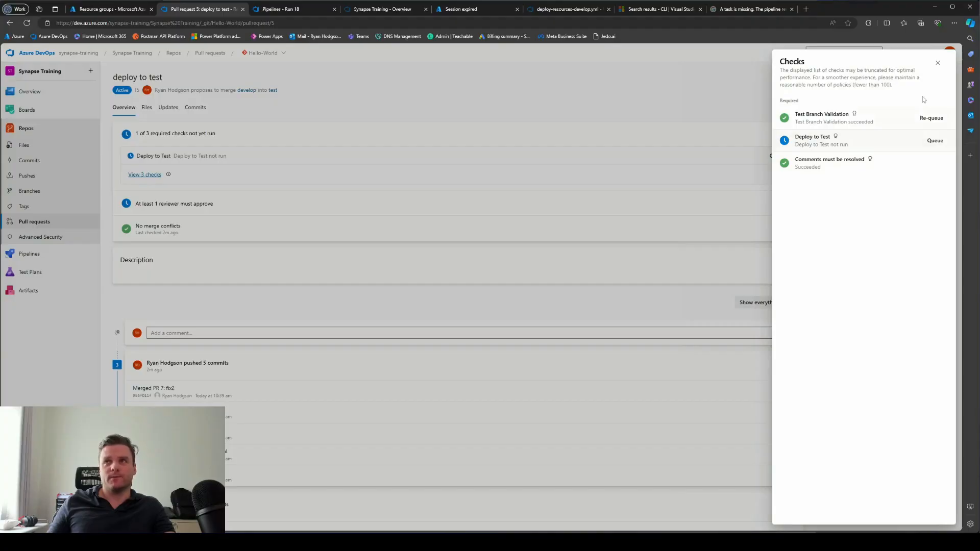
pyautogui.click(938, 63)
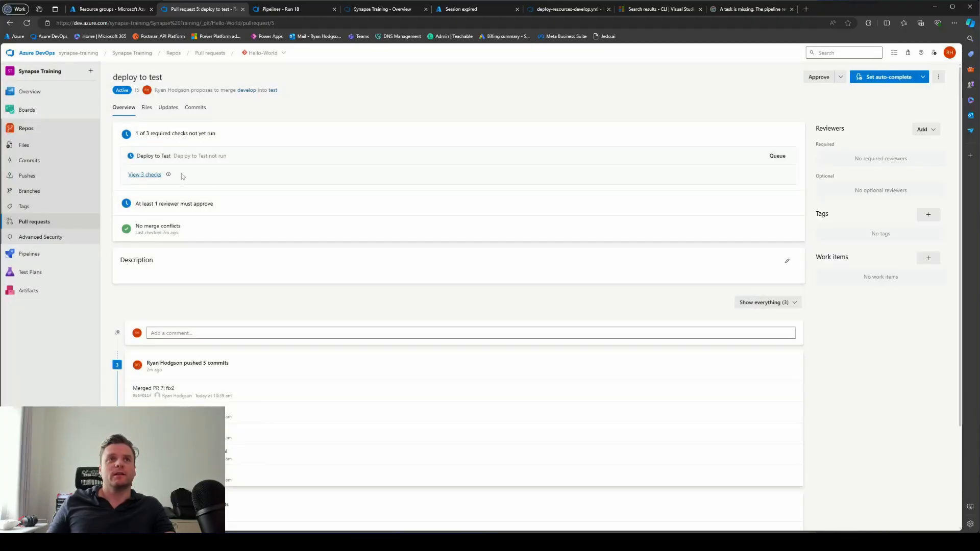
pyautogui.click(776, 156)
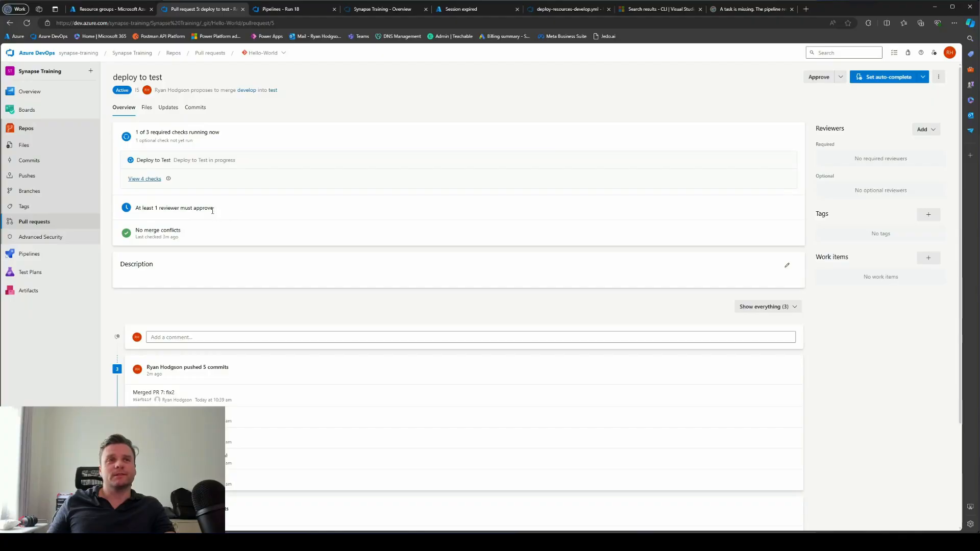
pyautogui.click(816, 77)
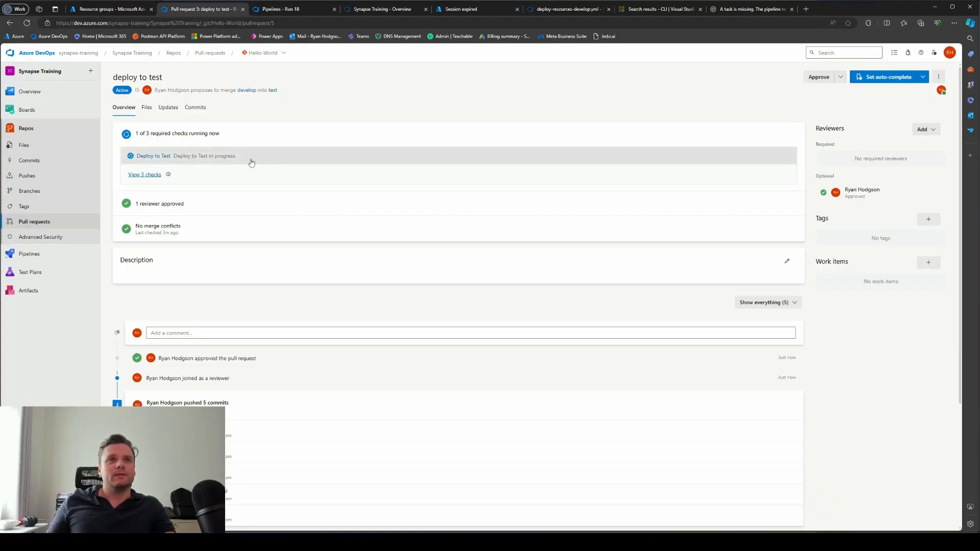
# Step: Follow the Deploy to Test run's Deploy Azure Resource Group log until success, then return to PR 5
pyautogui.click(213, 161)
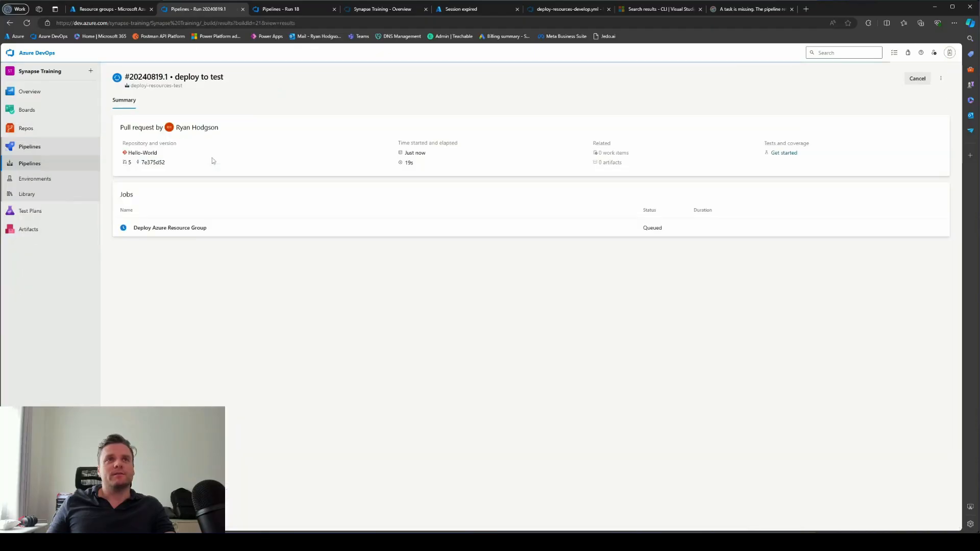
pyautogui.click(188, 232)
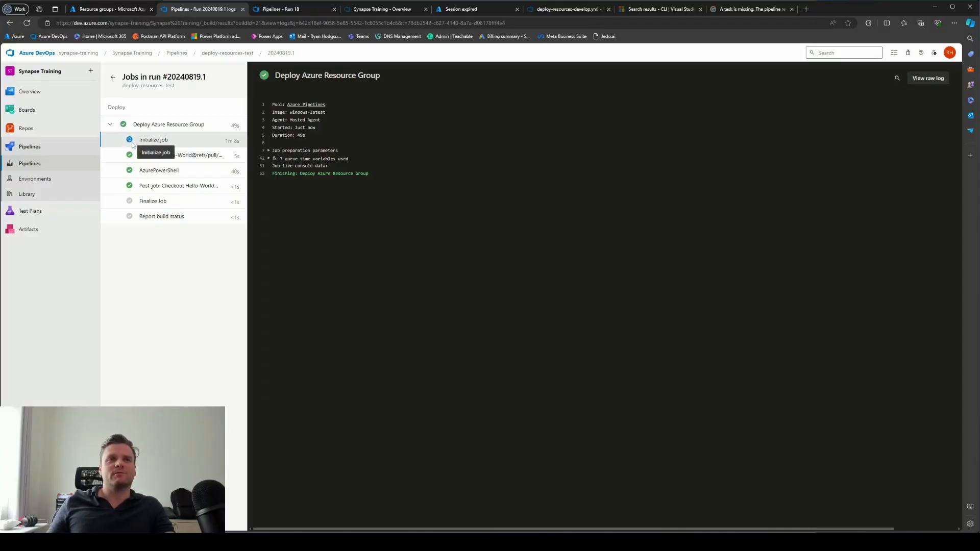
pyautogui.click(29, 23)
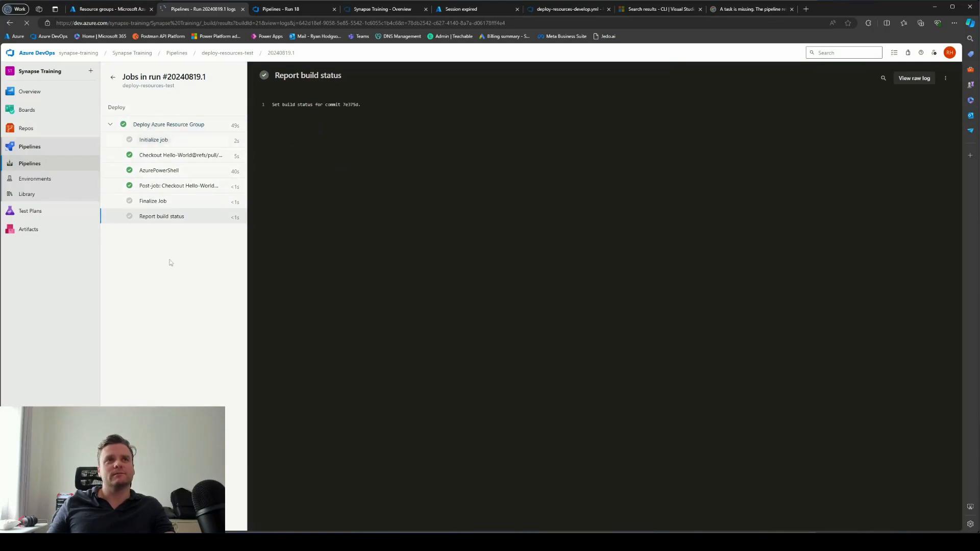
pyautogui.rightClick(10, 23)
pyautogui.click(56, 48)
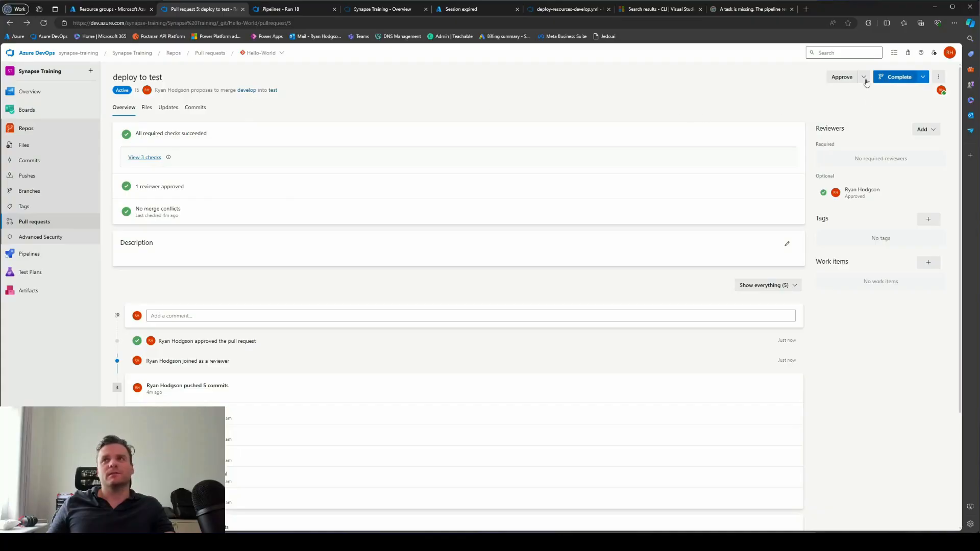
# Step: Complete PR 5 with merge (no fast forward), bringing develop into test
pyautogui.click(900, 83)
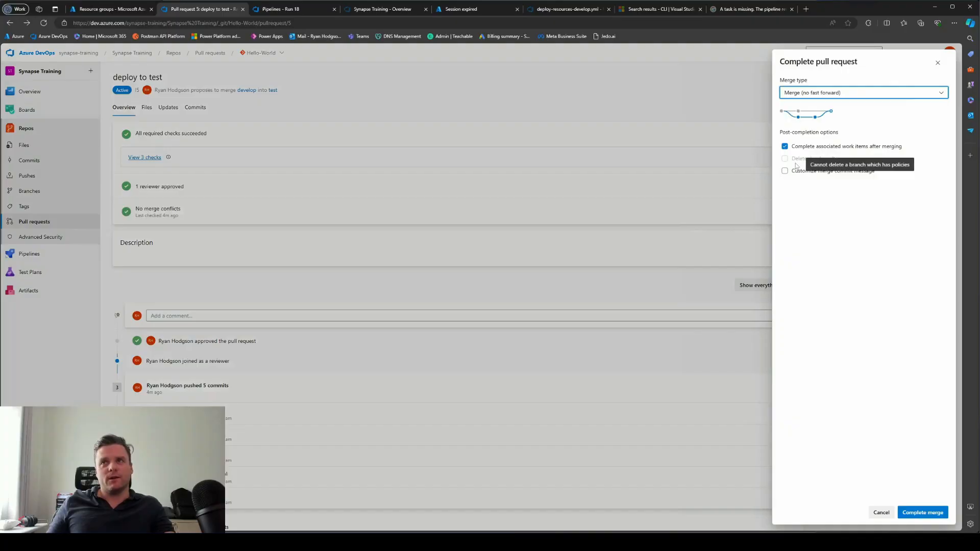
pyautogui.moveTo(819, 164)
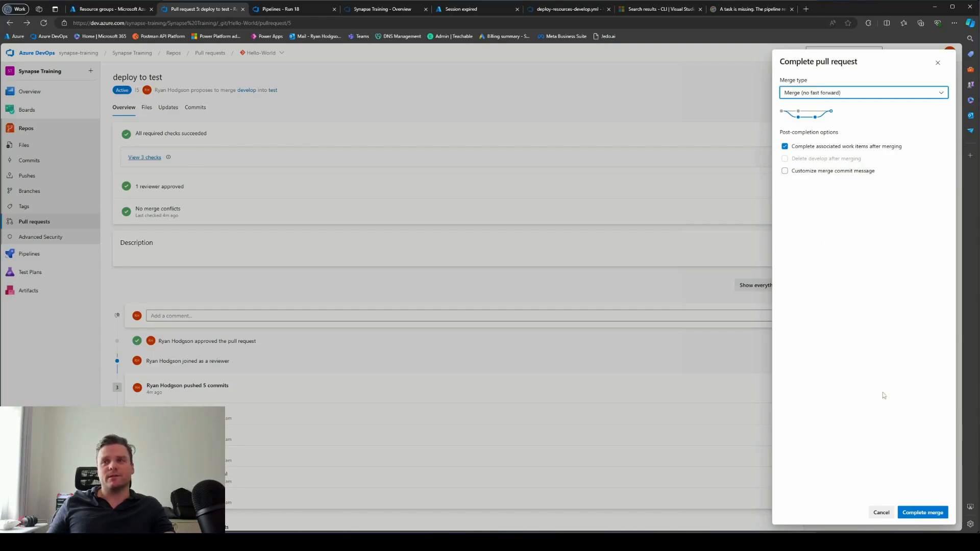
pyautogui.click(923, 512)
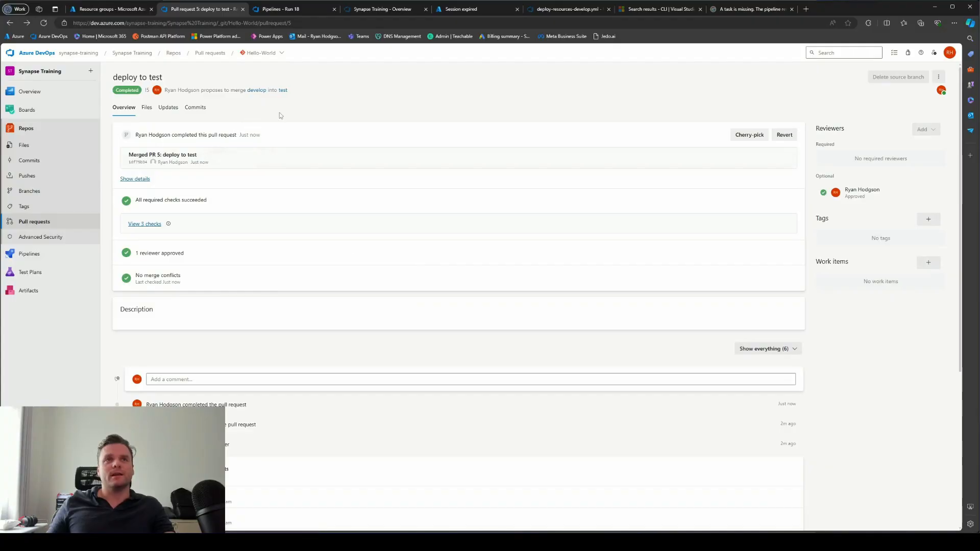
# Step: Browse the test branch files with the Common folder expanded, then begin a new pull request
pyautogui.click(296, 90)
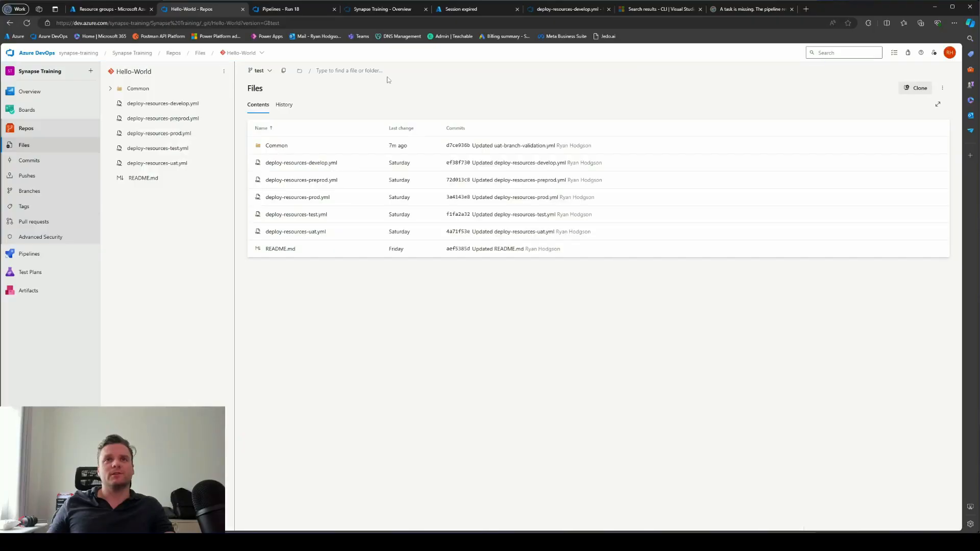
pyautogui.click(110, 88)
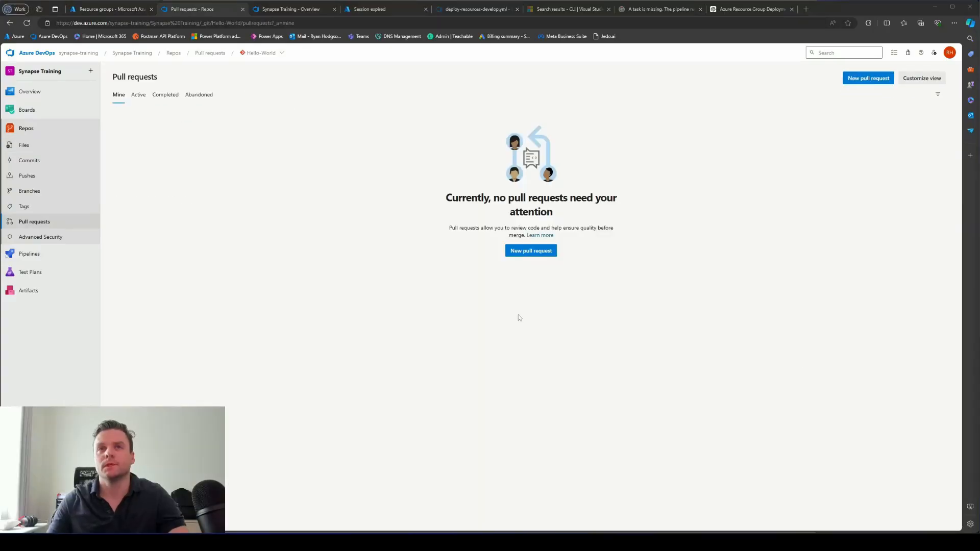
pyautogui.click(534, 256)
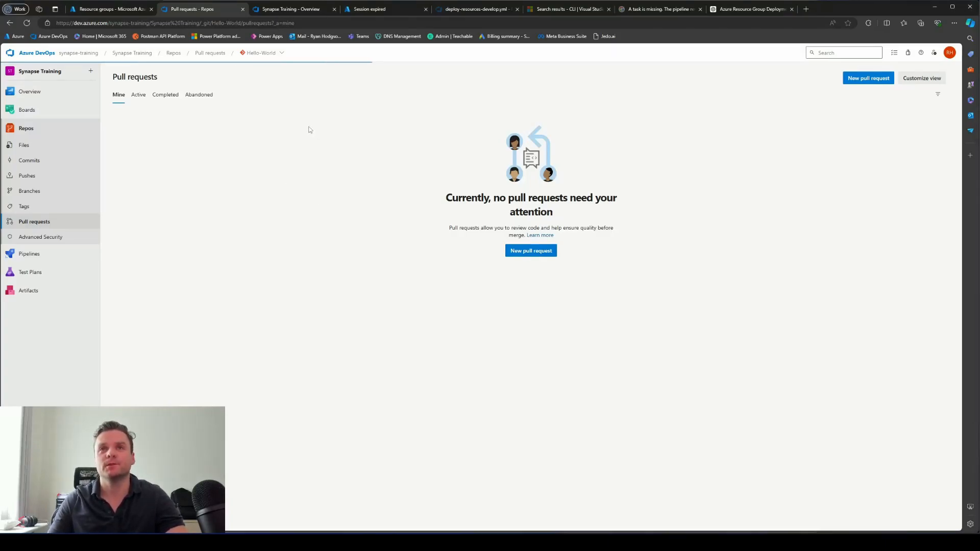
# Step: Create pull request 'deploy to preprod' merging the test branch into preprod
pyautogui.click(175, 91)
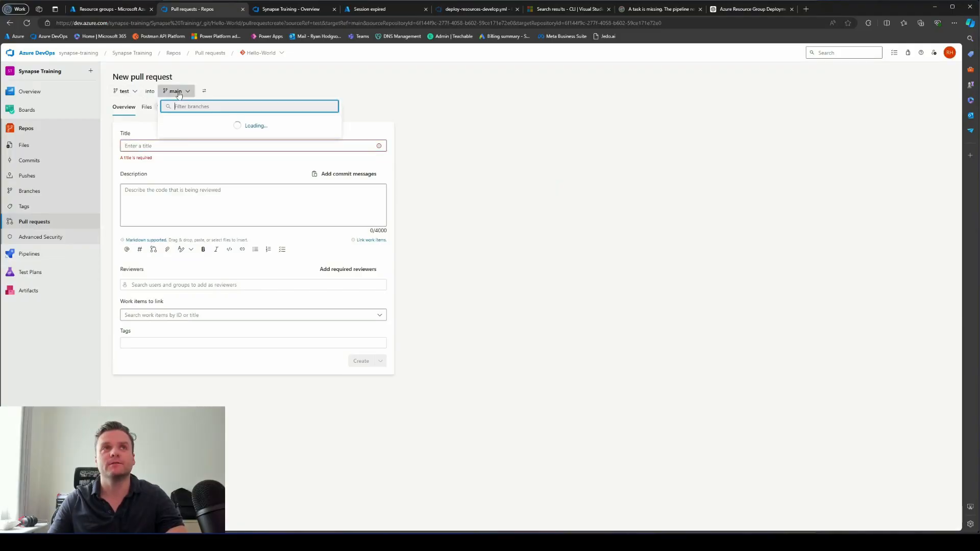
pyautogui.click(179, 184)
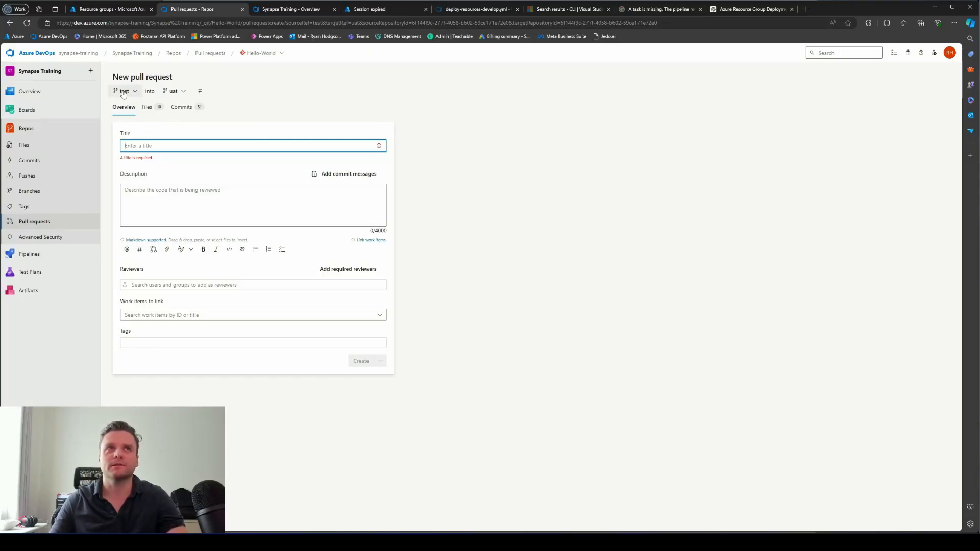
pyautogui.click(172, 92)
pyautogui.click(185, 160)
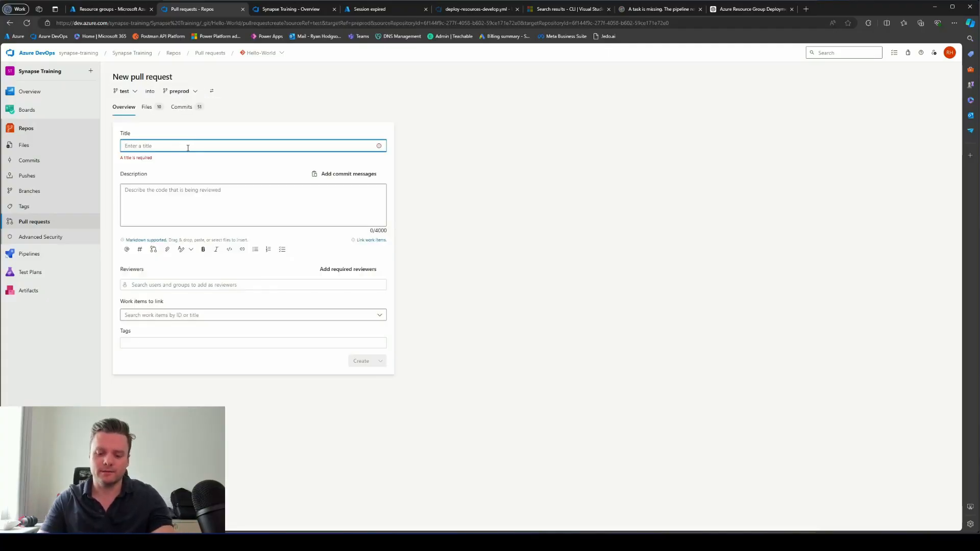
pyautogui.write('deploy to preprod')
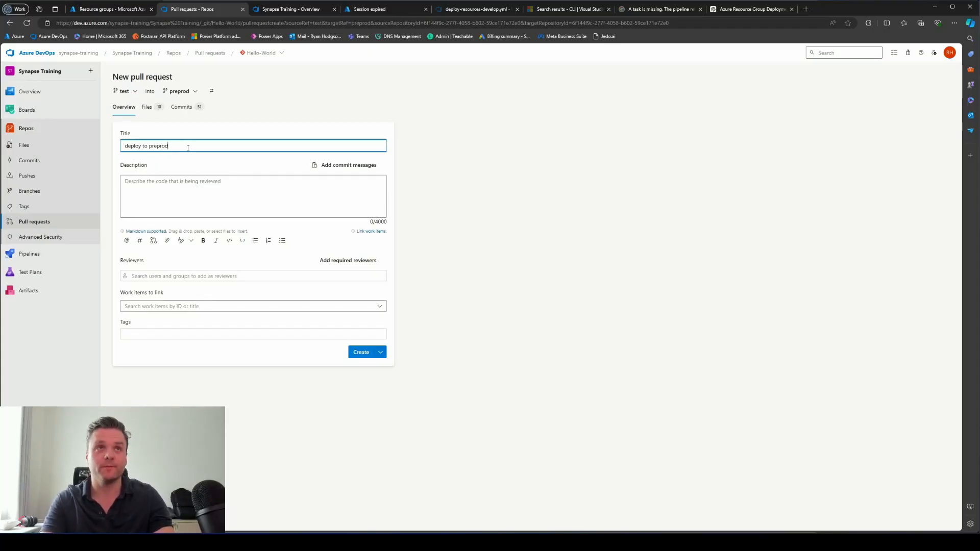
pyautogui.click(500, 274)
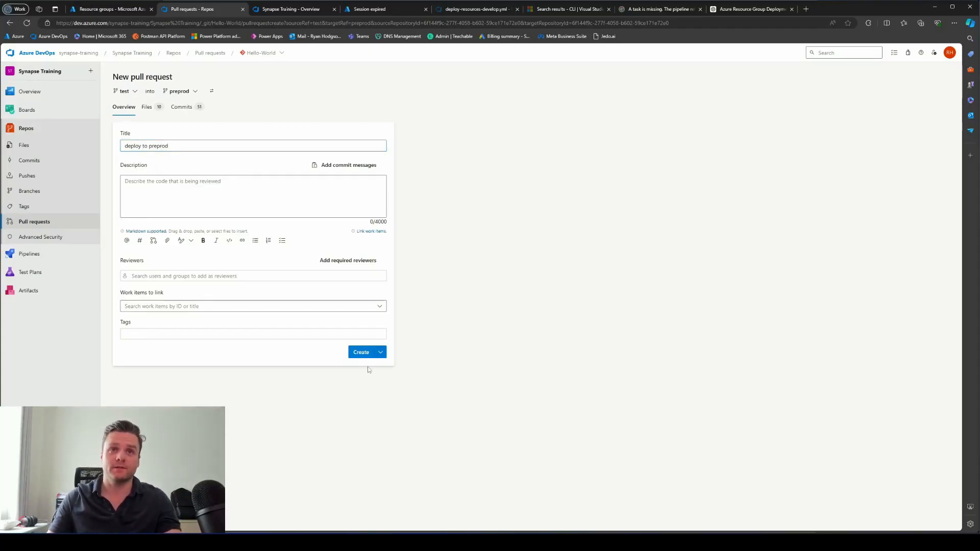
pyautogui.click(362, 353)
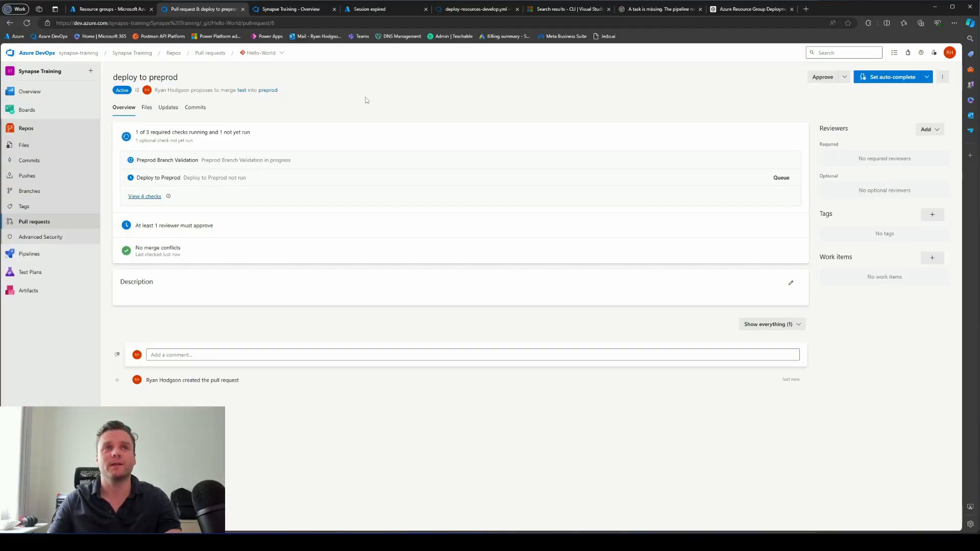
# Step: Read the failed Check Build Source Branch log (only uat may merge into preprod), then return to the pull request
pyautogui.click(289, 164)
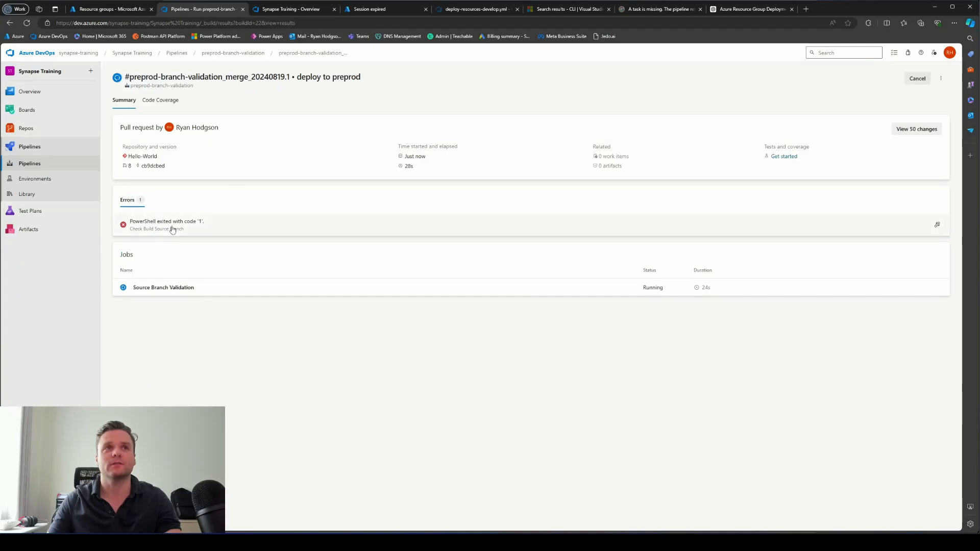
pyautogui.click(169, 289)
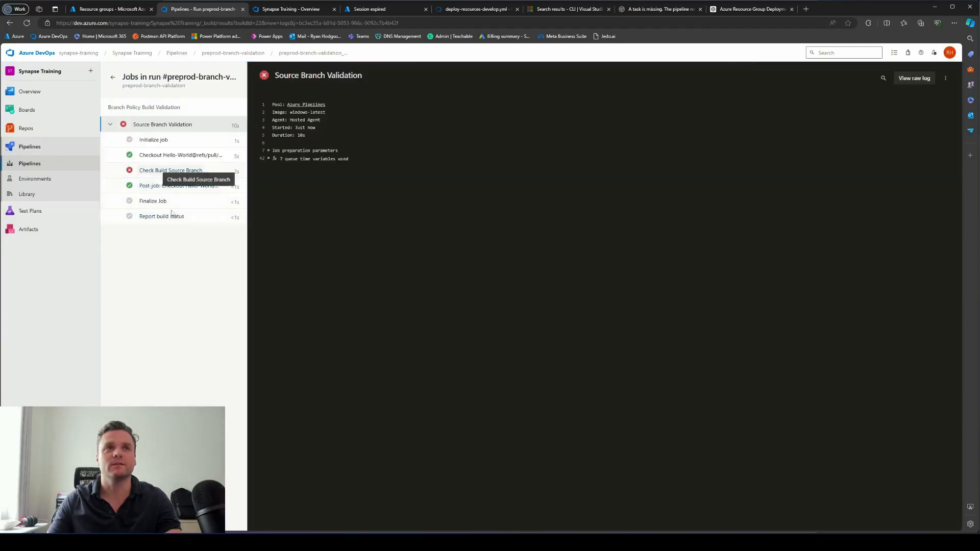
pyautogui.click(168, 172)
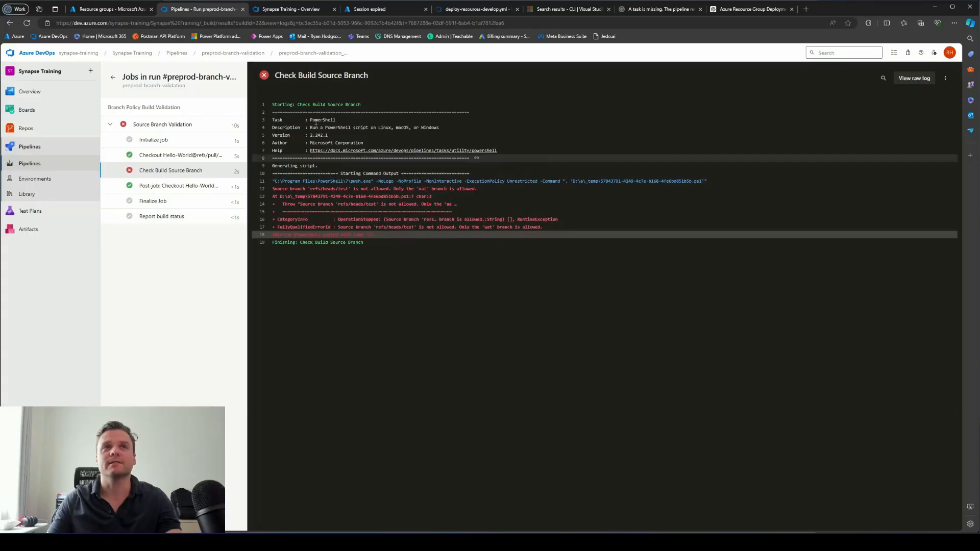
pyautogui.click(11, 24)
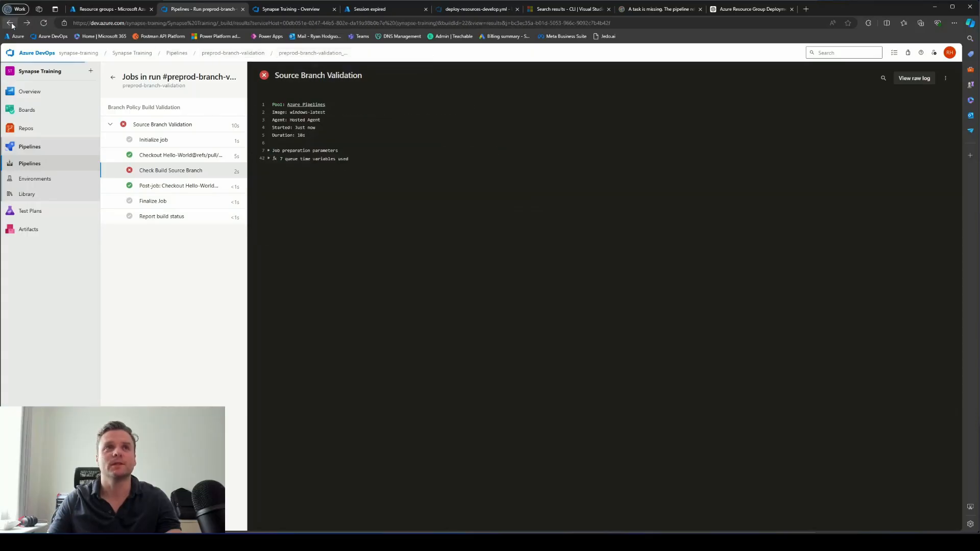
pyautogui.click(11, 23)
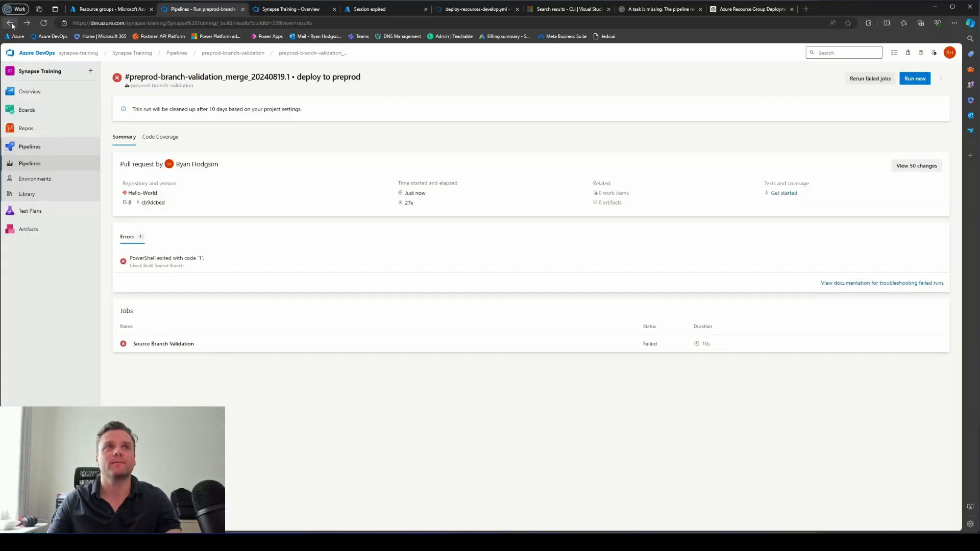
pyautogui.click(10, 23)
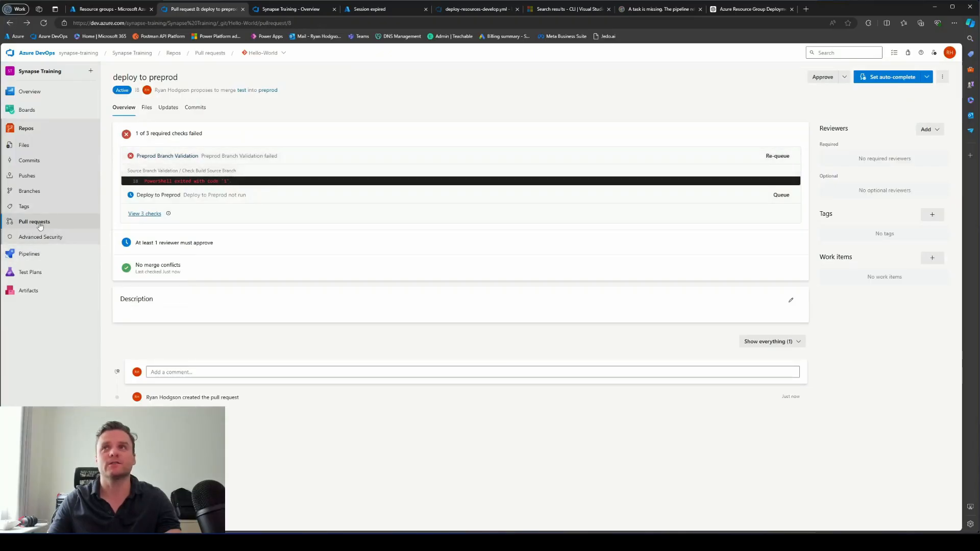
# Step: Abandon the 'deploy to preprod' pull request and begin a new pull request from test
pyautogui.click(943, 78)
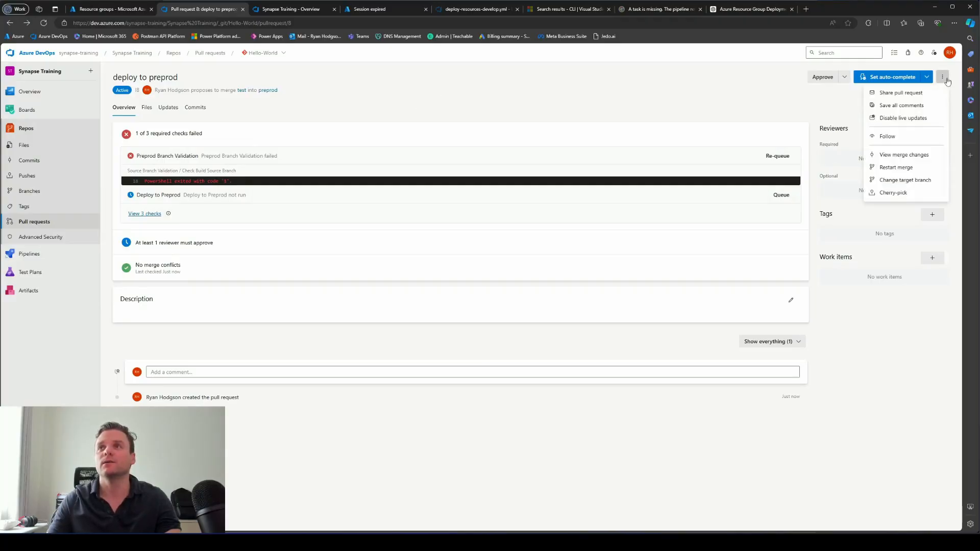
pyautogui.click(45, 221)
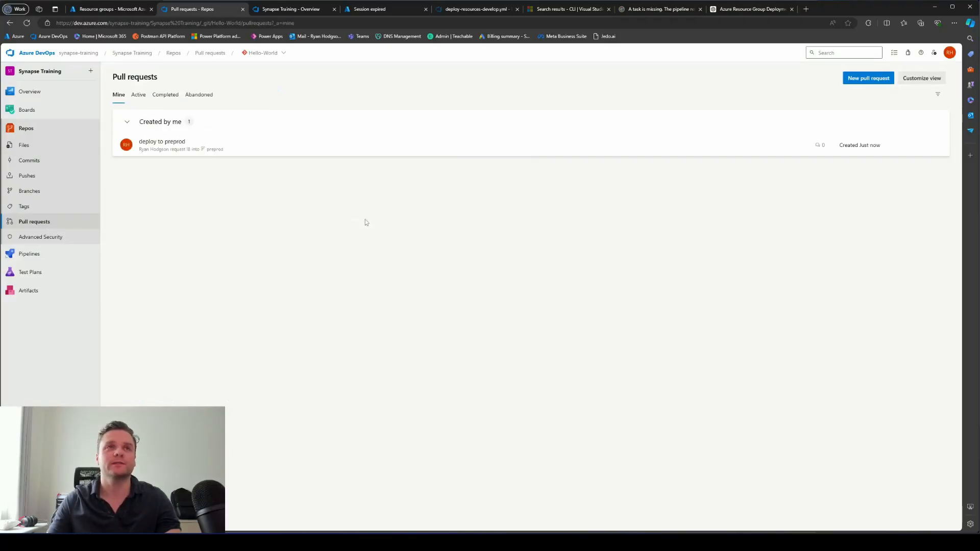
pyautogui.click(932, 152)
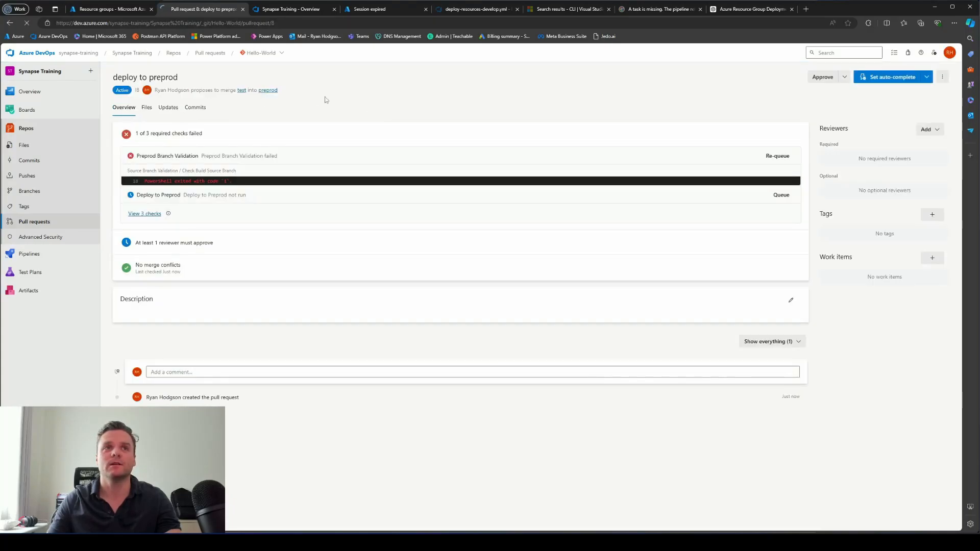
pyautogui.click(942, 78)
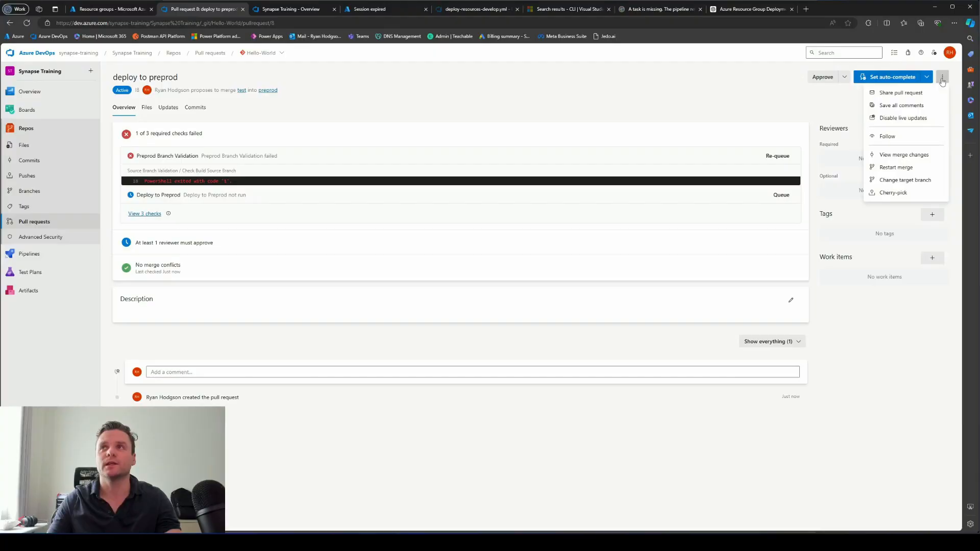
pyautogui.click(926, 77)
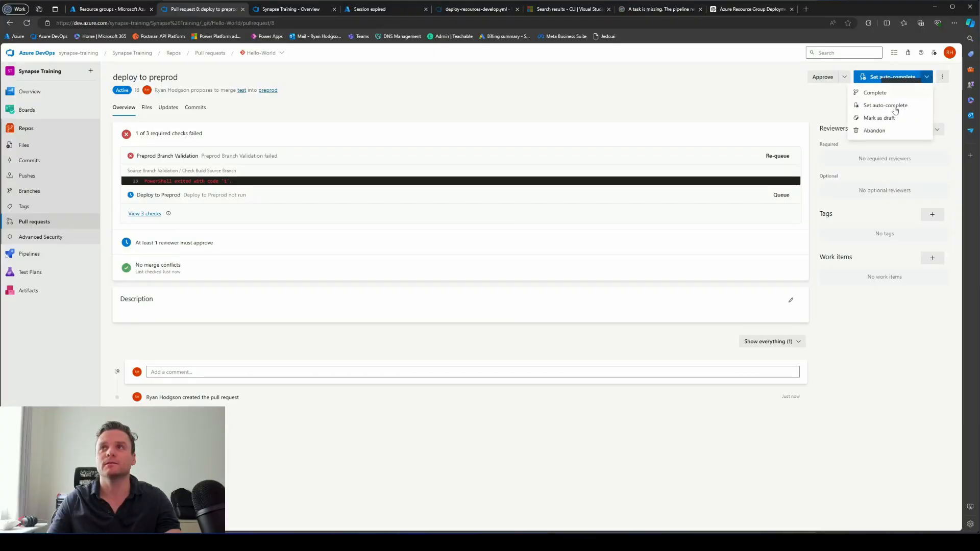
pyautogui.click(874, 131)
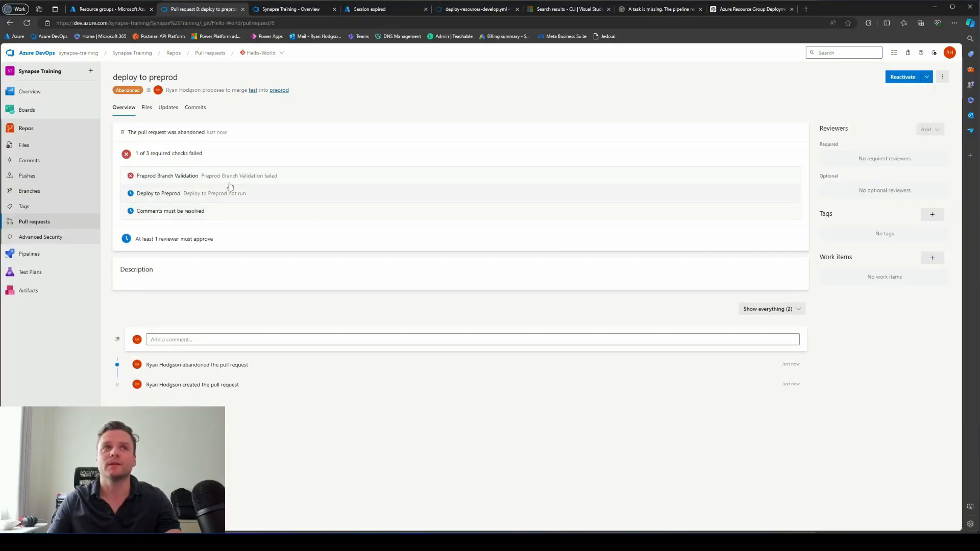
pyautogui.click(37, 224)
pyautogui.click(529, 250)
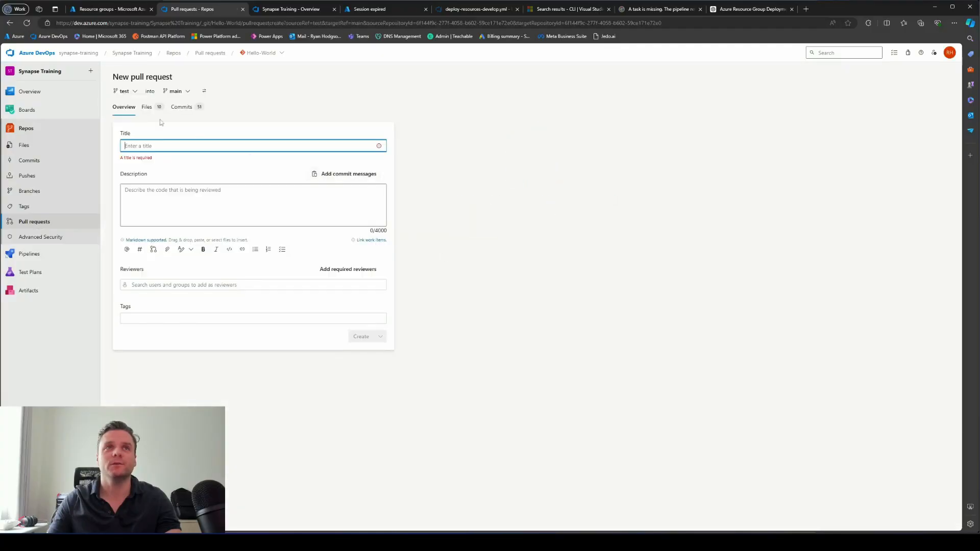
# Step: Target the uat branch from test and create the pull request titled 'deploy to UAT'
pyautogui.click(175, 91)
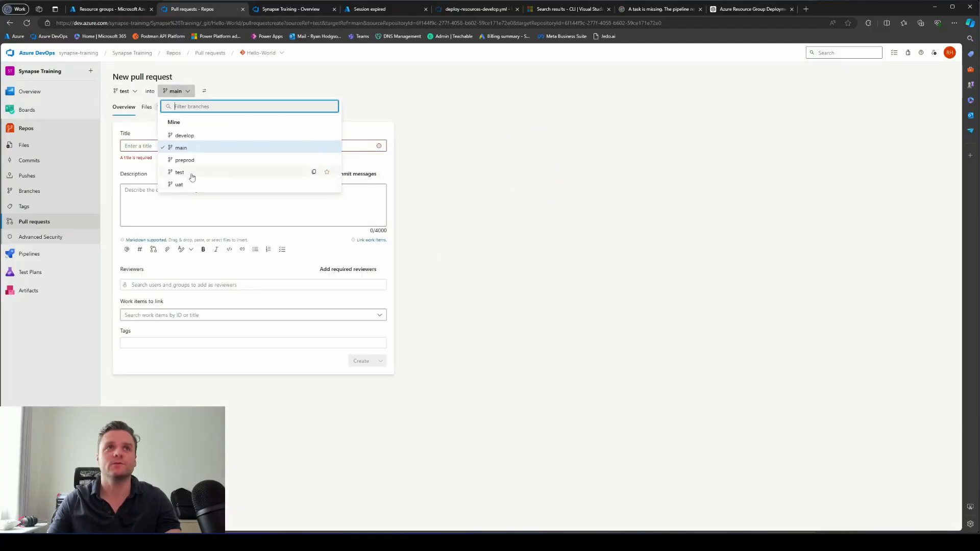
pyautogui.click(179, 184)
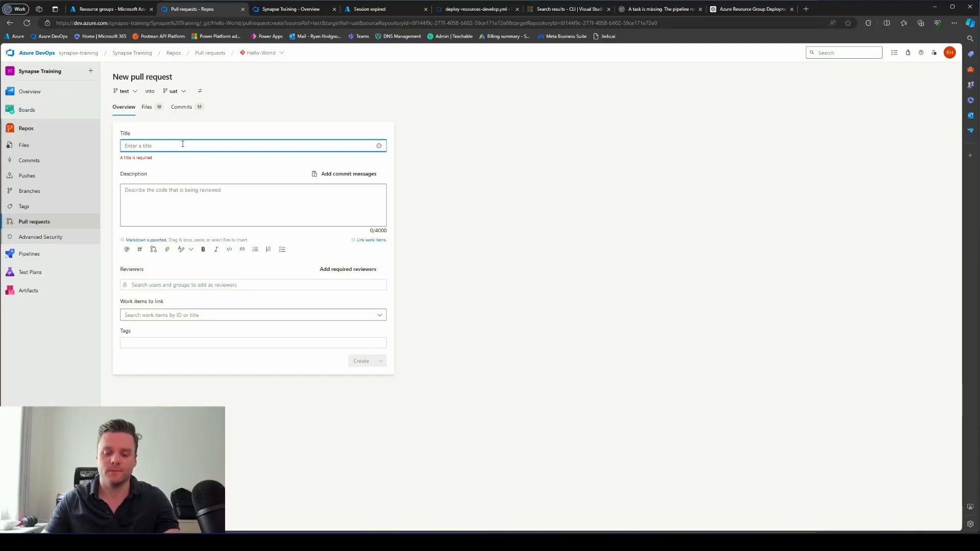
pyautogui.write('deploy to ')
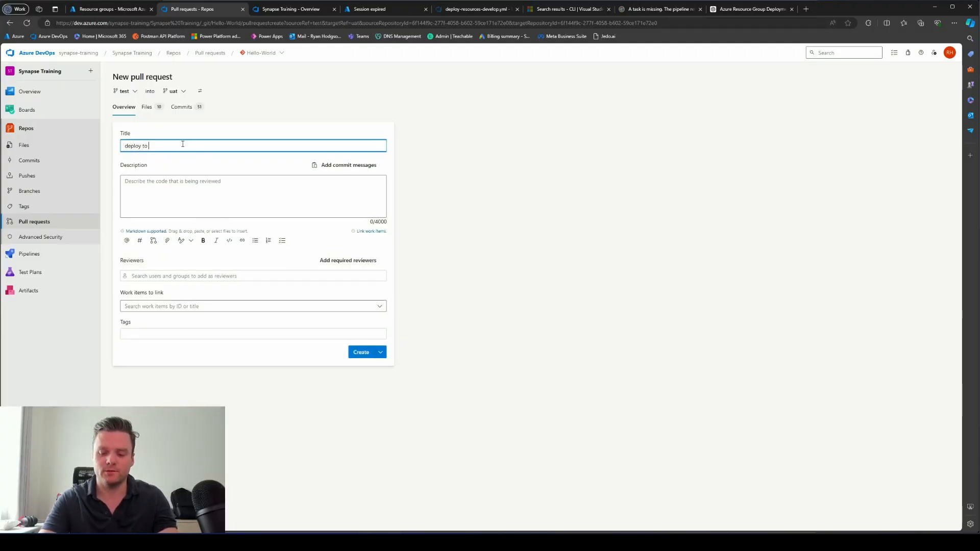
pyautogui.write('UAT')
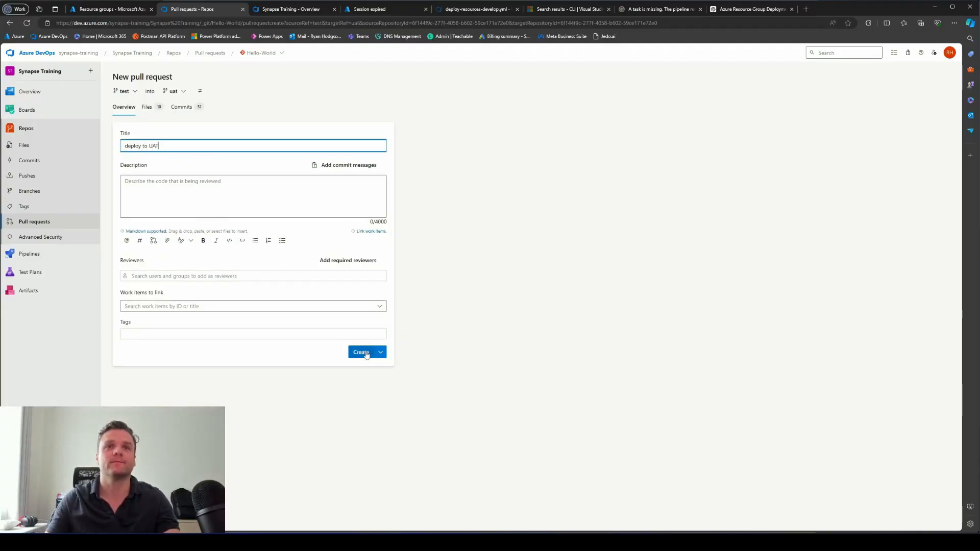
pyautogui.click(365, 353)
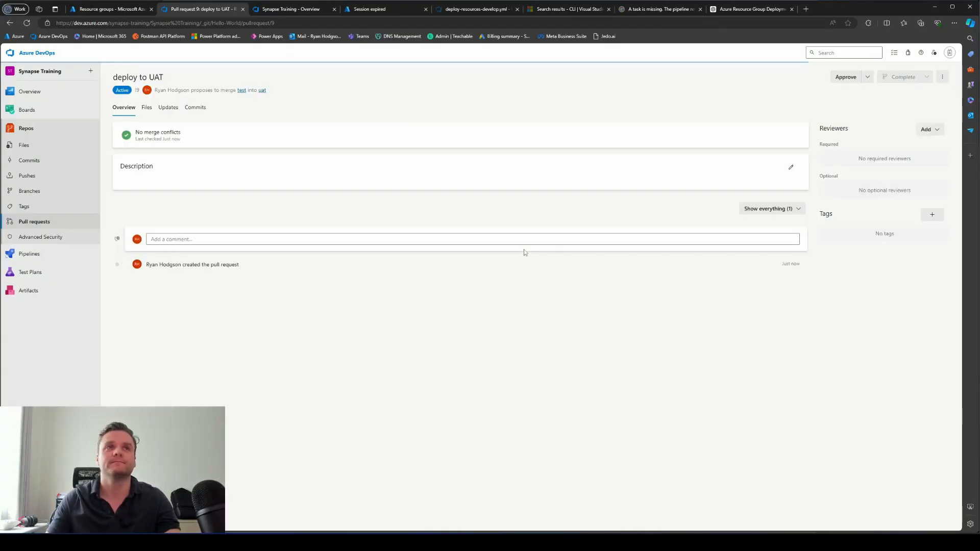
# Step: Approve the newly created deploy to UAT pull request
pyautogui.click(416, 71)
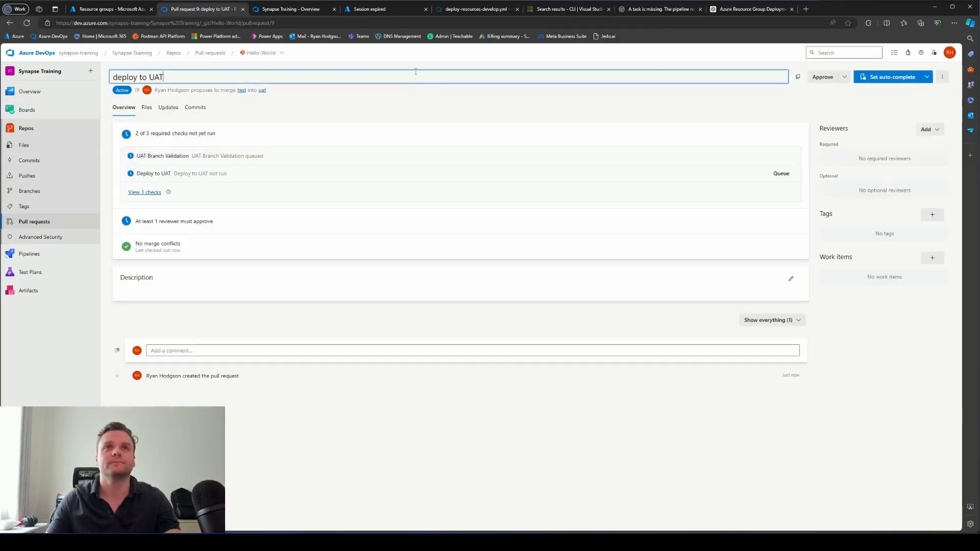
pyautogui.click(415, 55)
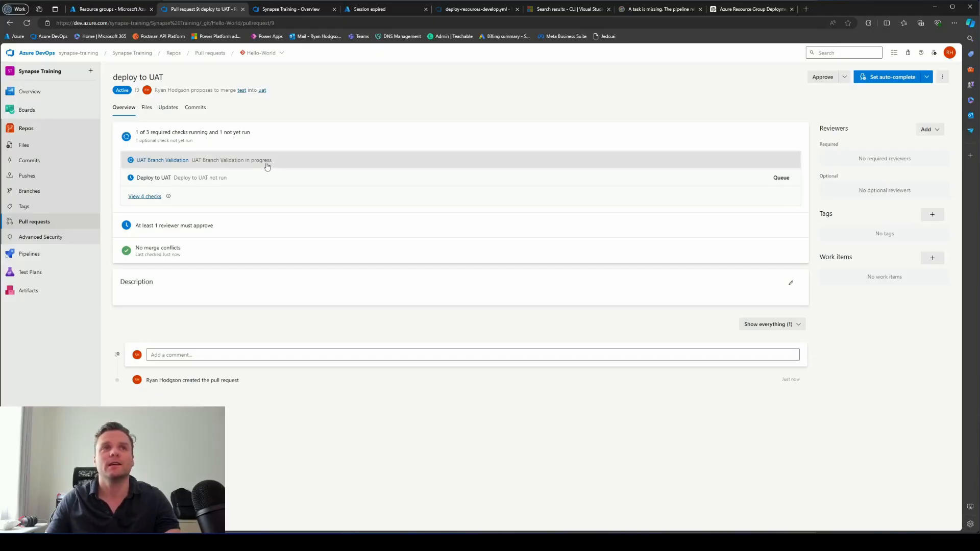
pyautogui.click(822, 78)
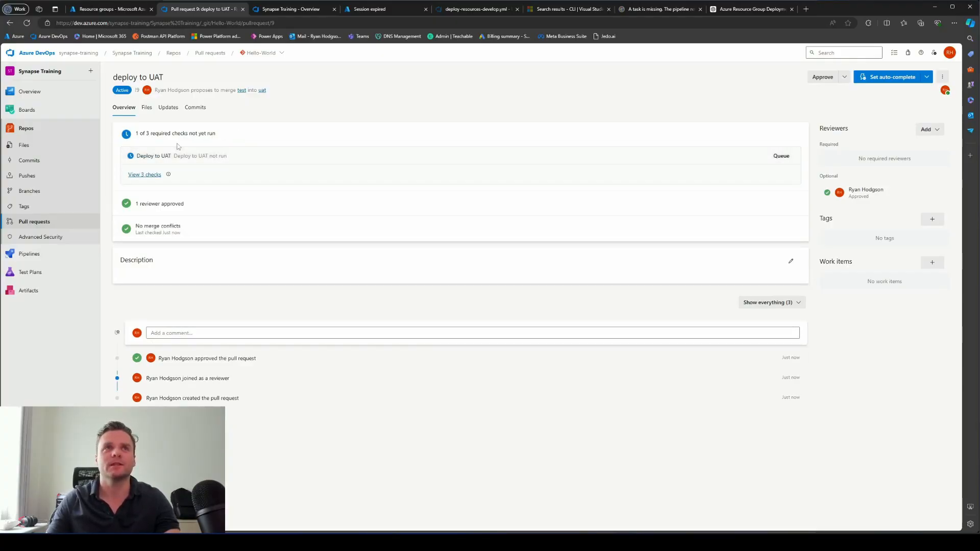
# Step: Review the pull request's checks and queue the Deploy to UAT check
pyautogui.click(144, 175)
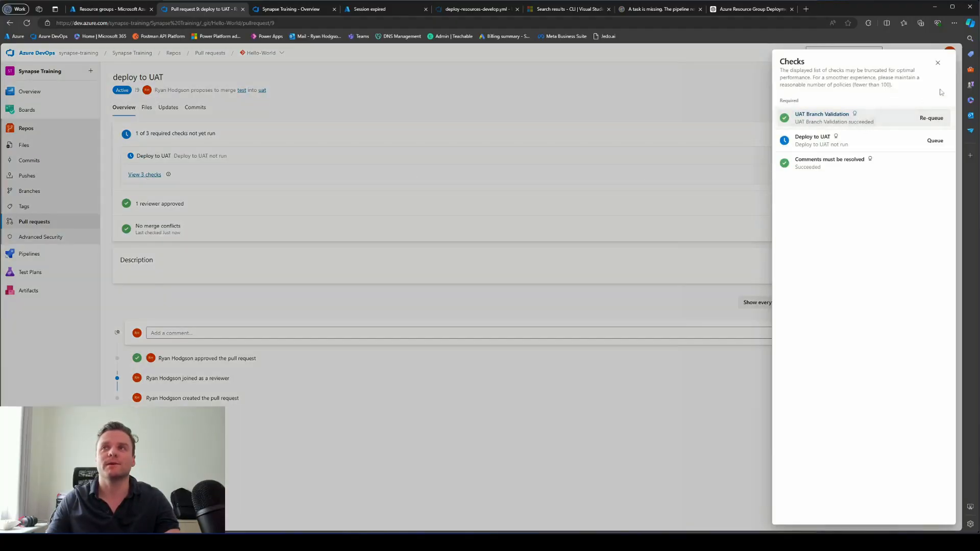
pyautogui.click(937, 62)
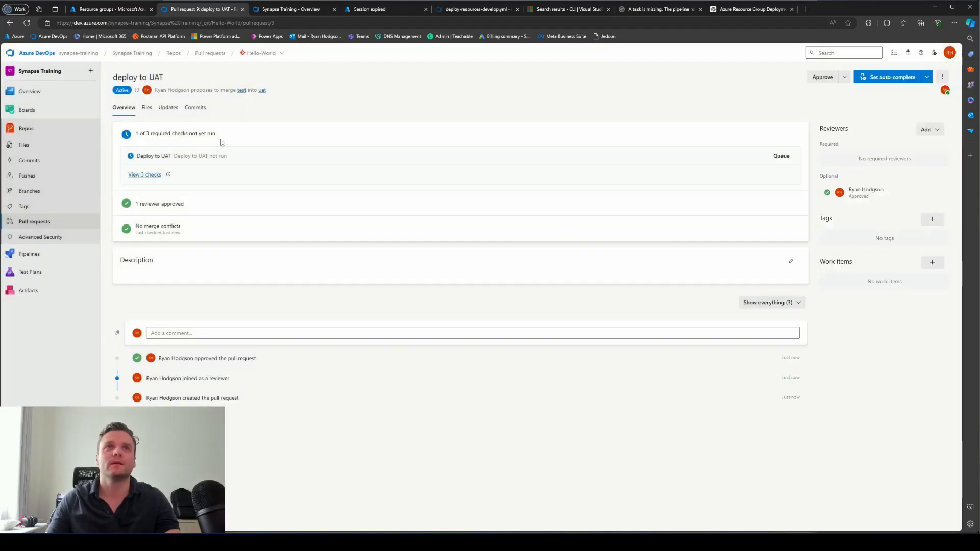
pyautogui.click(782, 156)
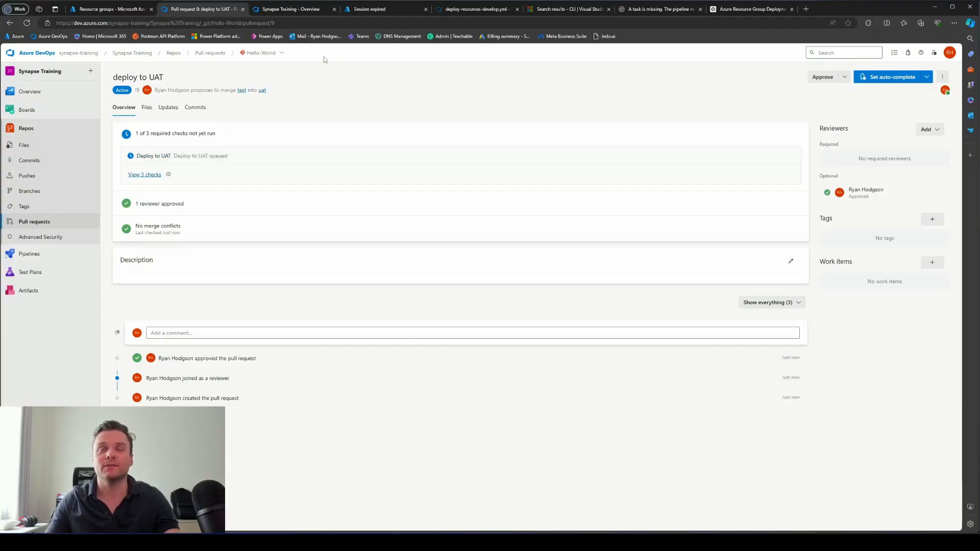
pyautogui.click(111, 10)
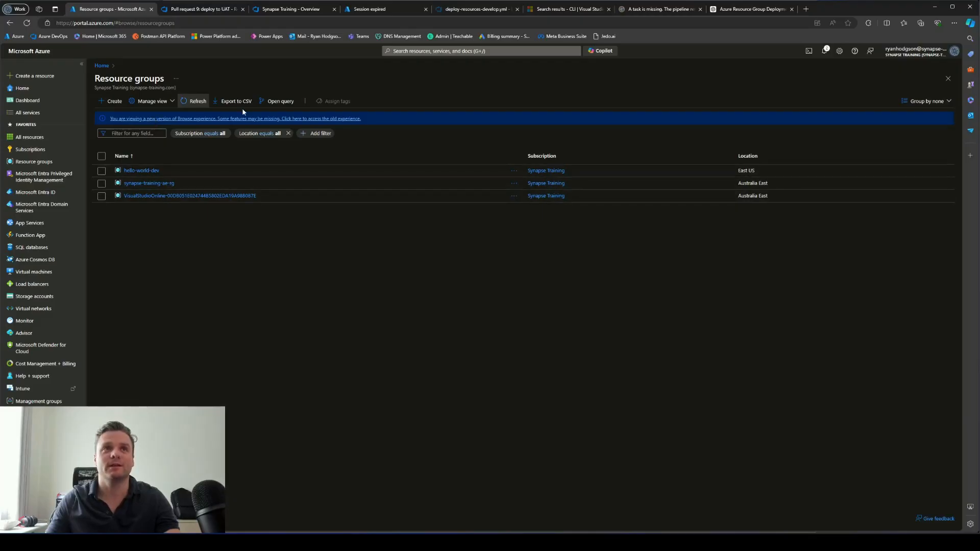
# Step: Refresh Azure resource groups to find hello-world-test, then return to pull request 9
pyautogui.click(193, 102)
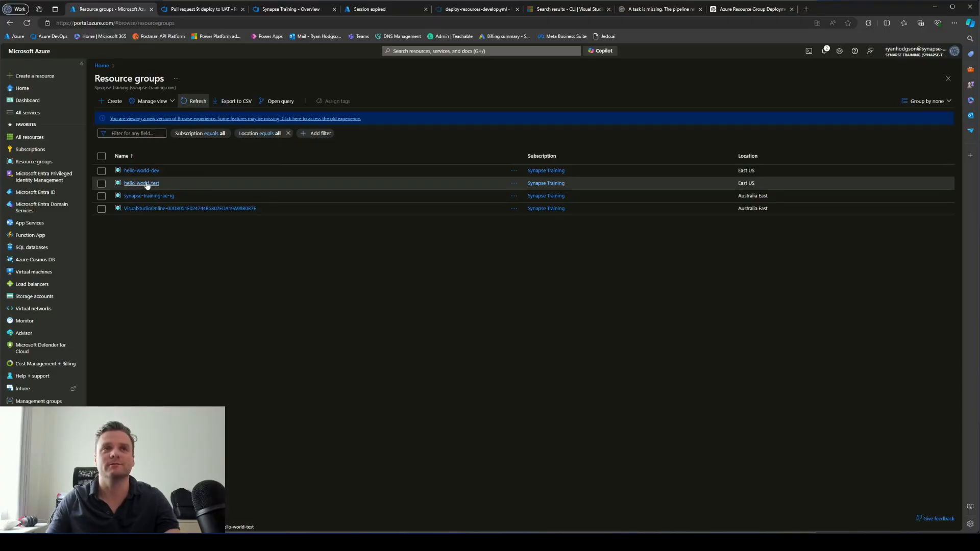
pyautogui.rightClick(210, 166)
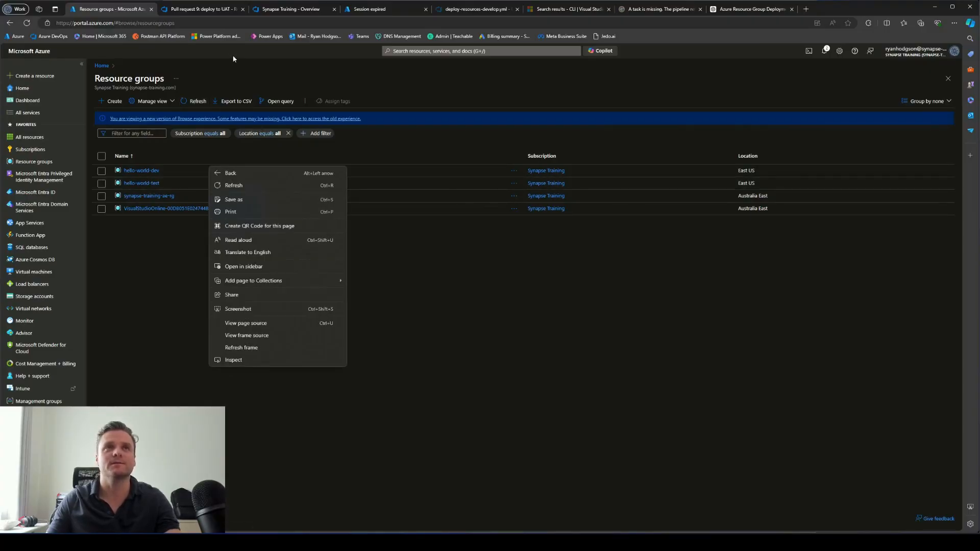
pyautogui.click(201, 12)
pyautogui.click(204, 12)
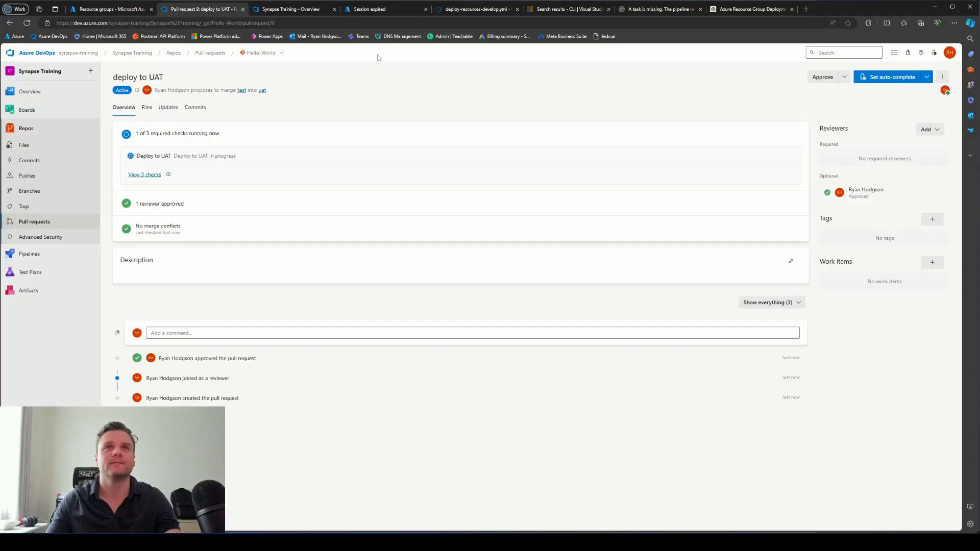
# Step: Check the Deploy to UAT run's Deploy Azure Resource Group job log, then go back to pull request 9
pyautogui.click(195, 160)
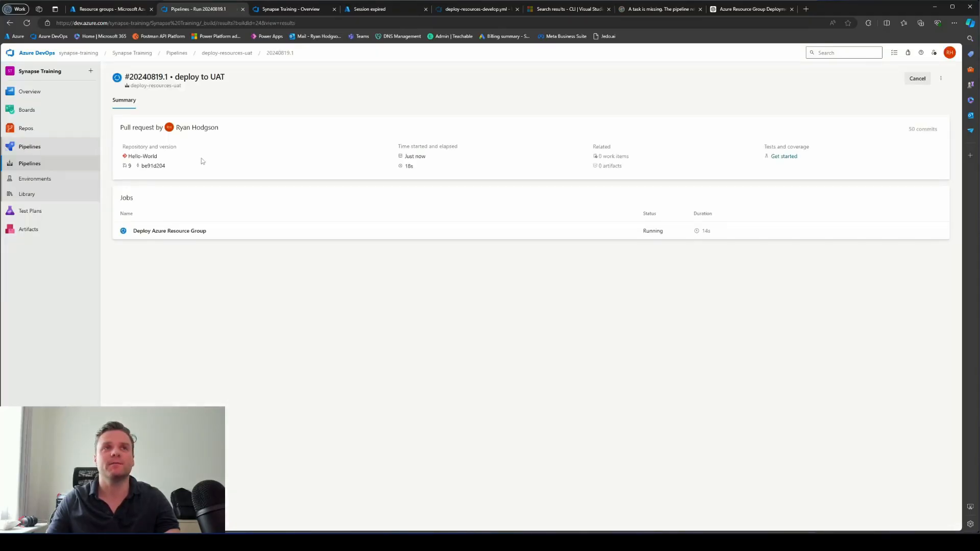
pyautogui.click(179, 229)
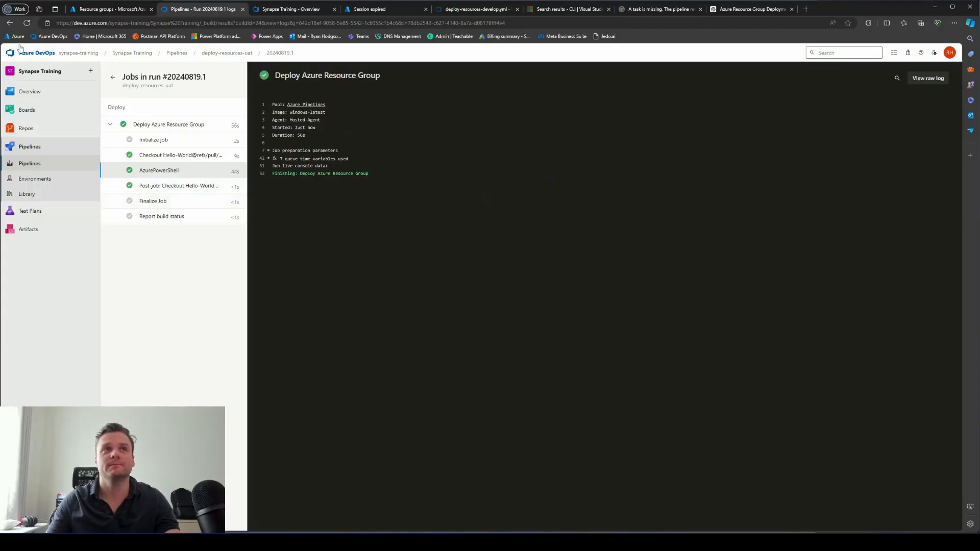
pyautogui.rightClick(10, 23)
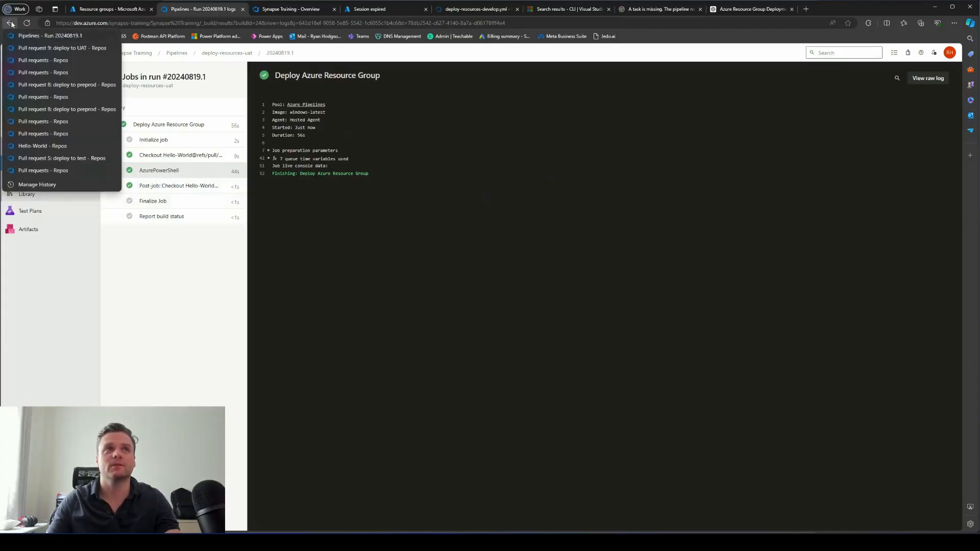
pyautogui.click(49, 47)
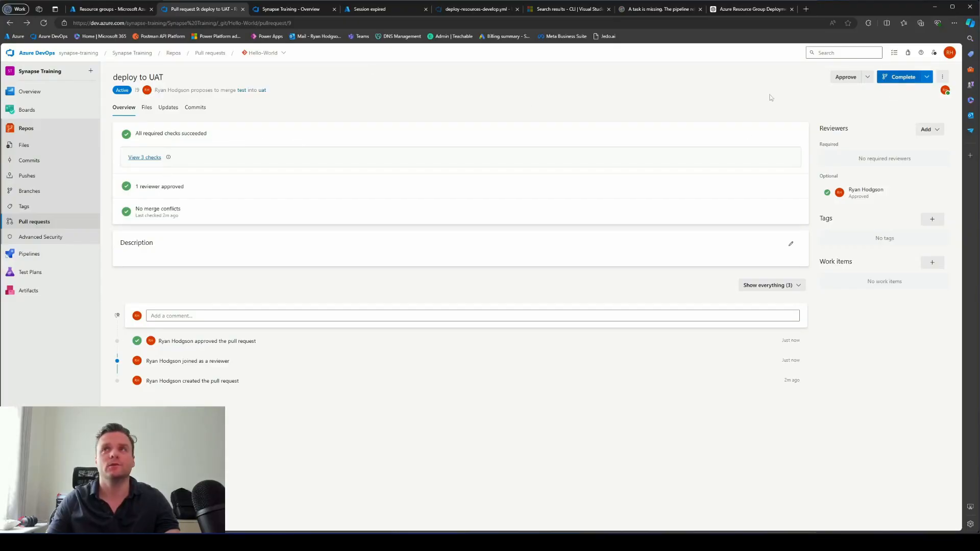
# Step: Refresh Azure resource groups to confirm hello-world-uat in East US, then return to pull request 9
pyautogui.click(116, 11)
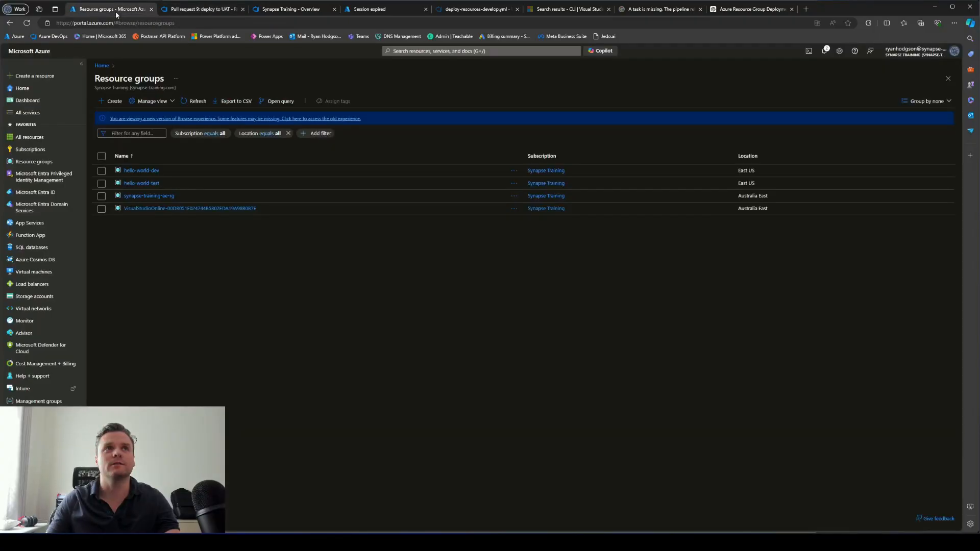
pyautogui.click(195, 102)
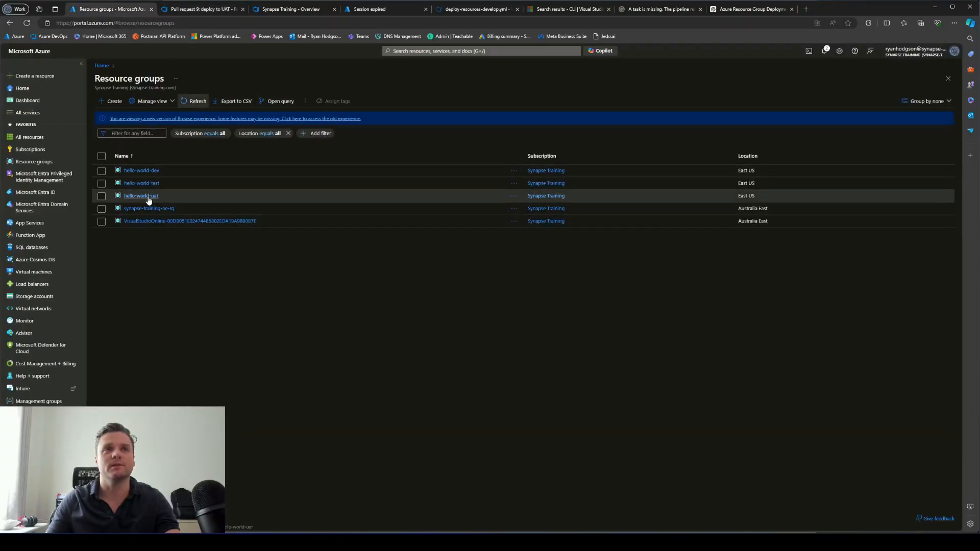
pyautogui.click(200, 9)
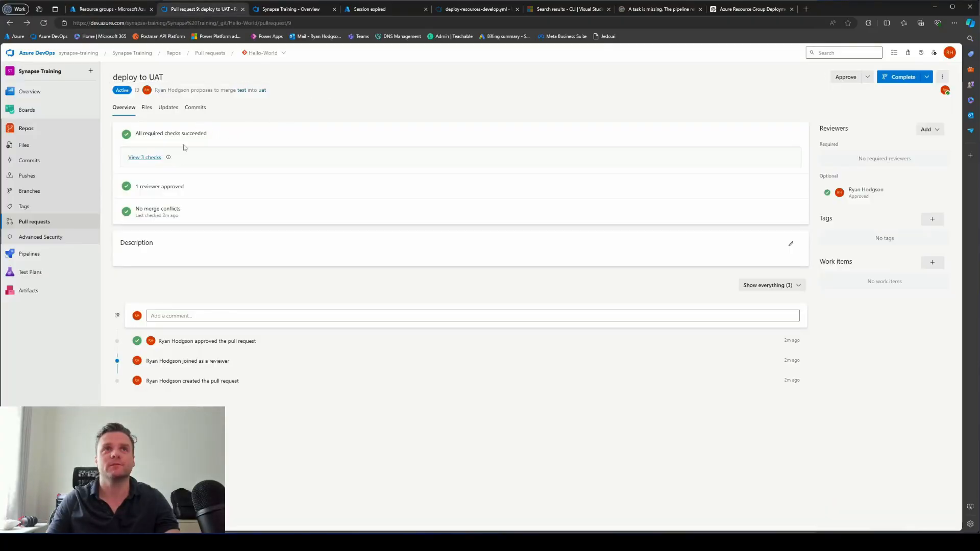
# Step: Complete the merge of pull request 9 into uat and begin a new pull request
pyautogui.click(896, 79)
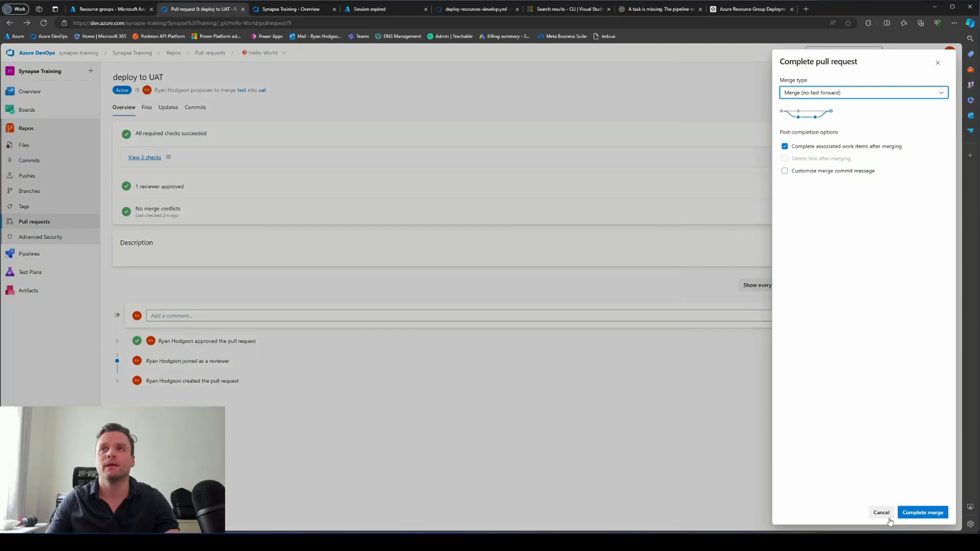
pyautogui.click(919, 513)
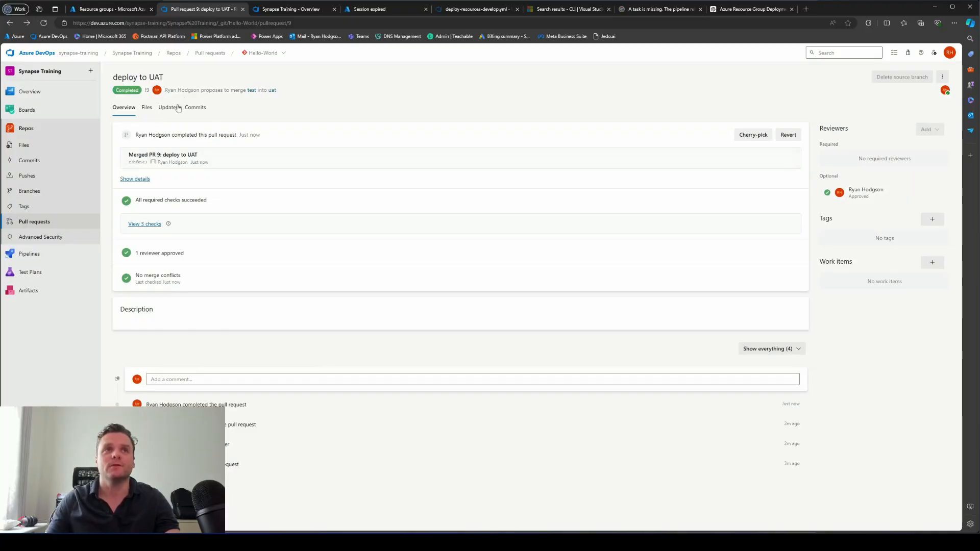
pyautogui.click(47, 223)
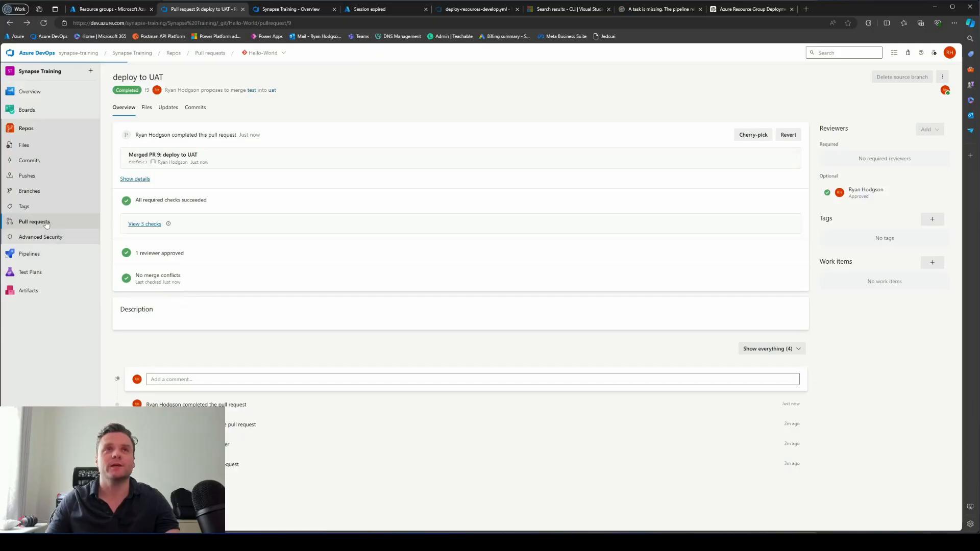
pyautogui.click(526, 253)
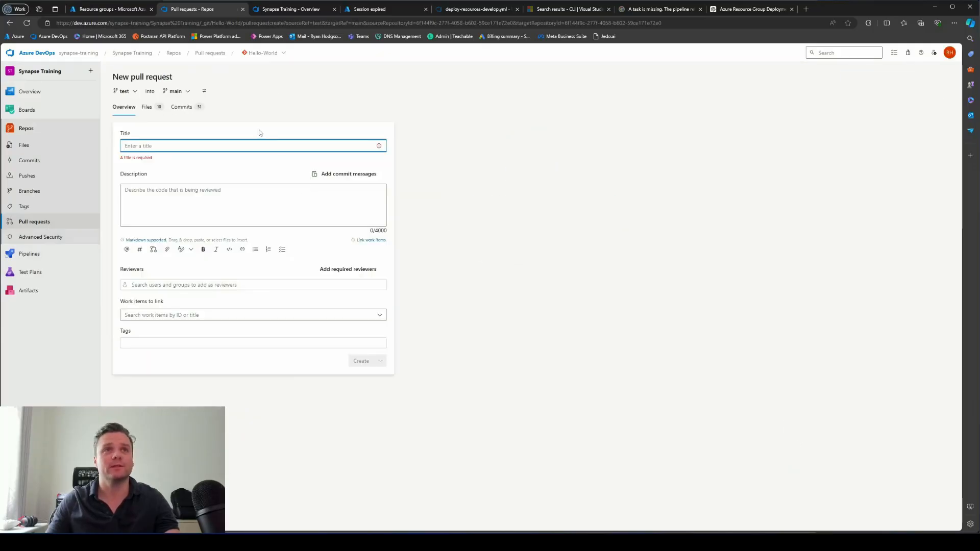
# Step: Create pull request 'deploy to preprod' with source uat and target preprod
pyautogui.click(132, 91)
pyautogui.click(130, 185)
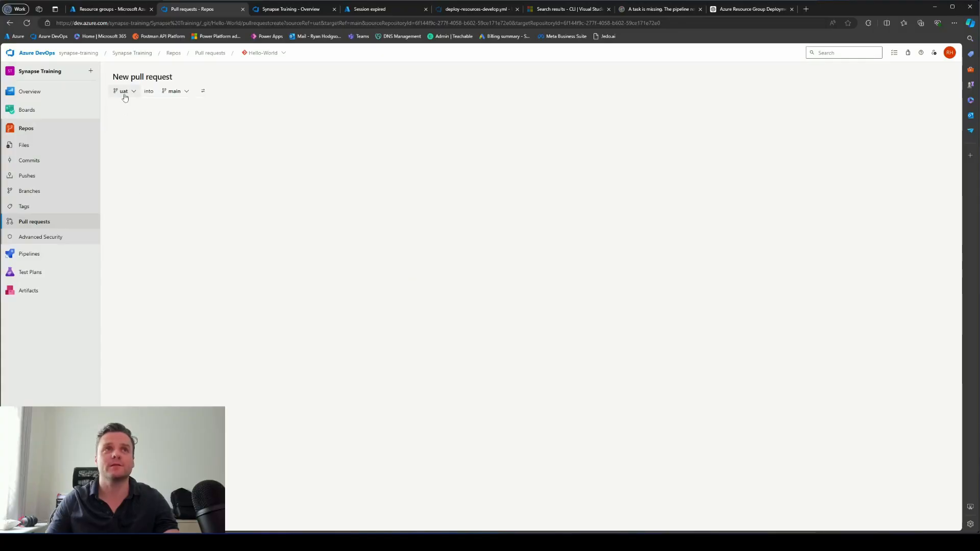
pyautogui.click(174, 93)
pyautogui.click(185, 159)
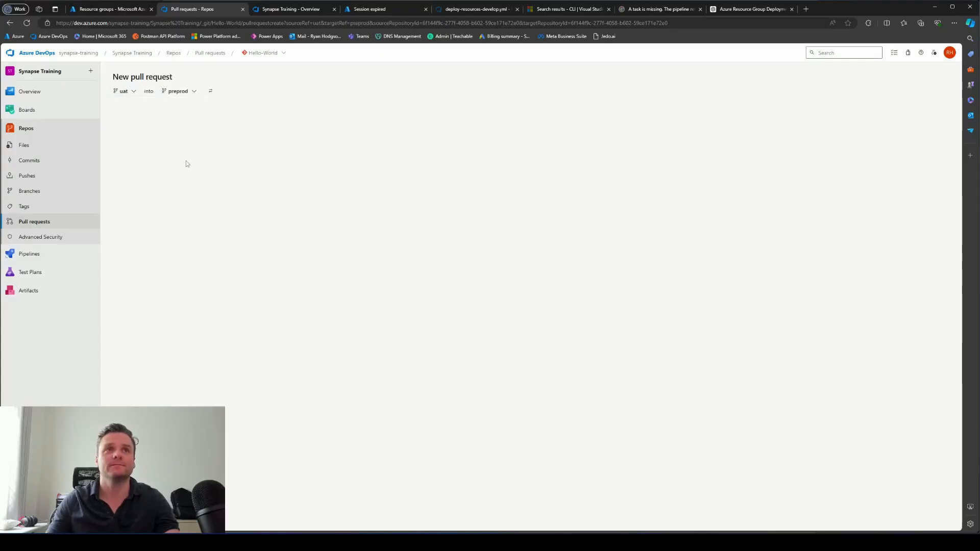
pyautogui.write('dep')
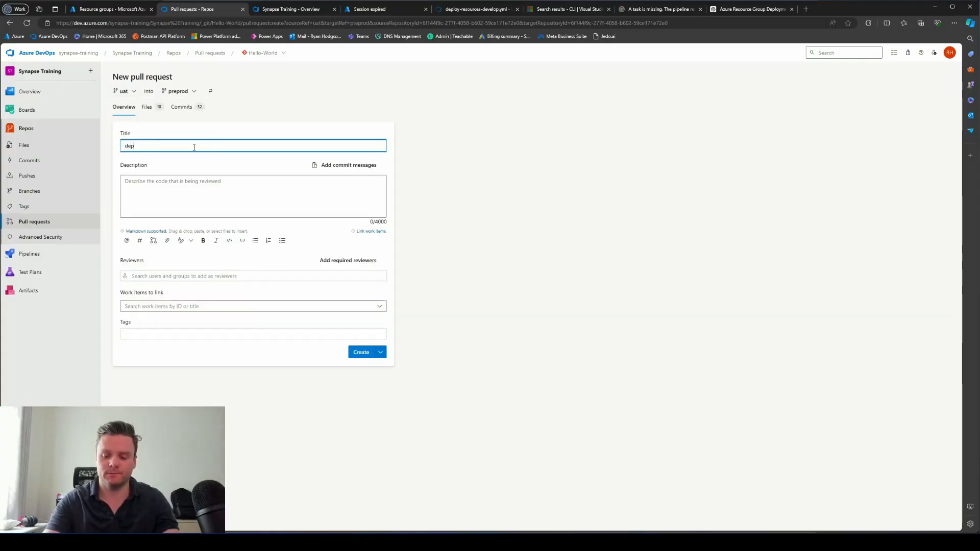
pyautogui.write('loy to pre')
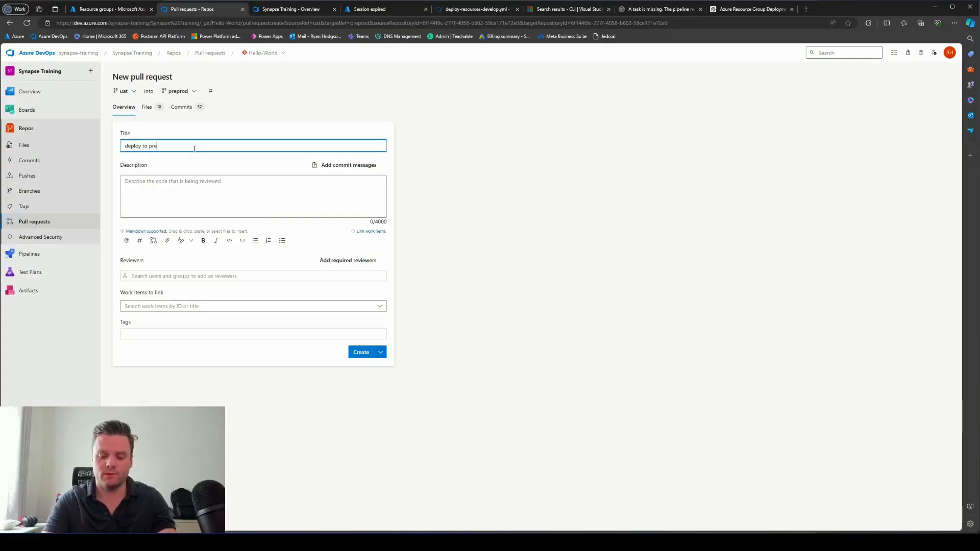
pyautogui.write('prod')
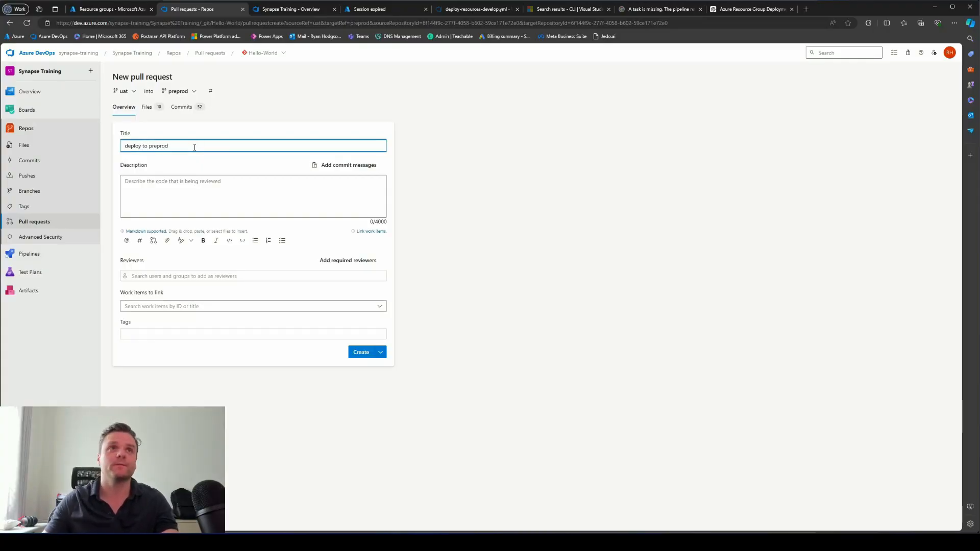
pyautogui.click(370, 352)
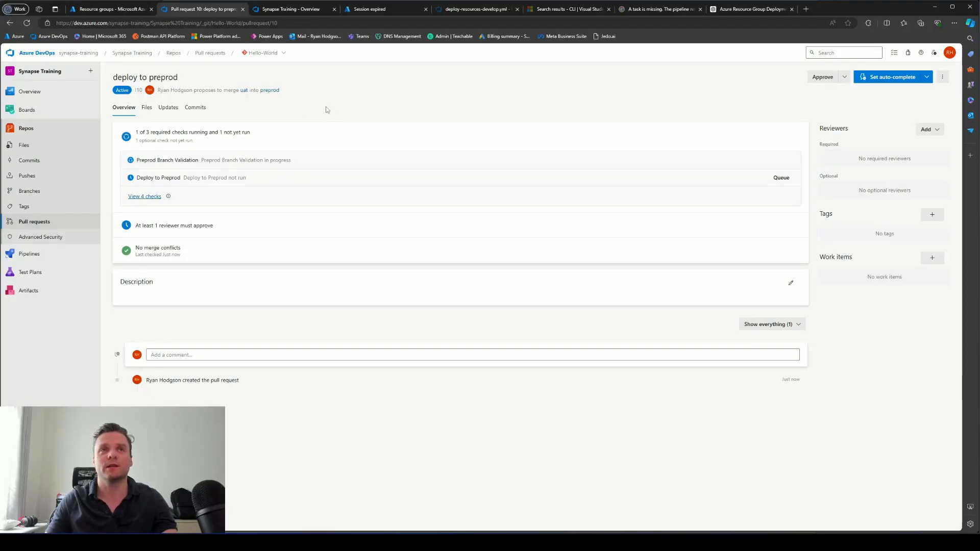
# Step: Approve the deploy to preprod pull request and review its Preprod Branch Validation run
pyautogui.click(819, 78)
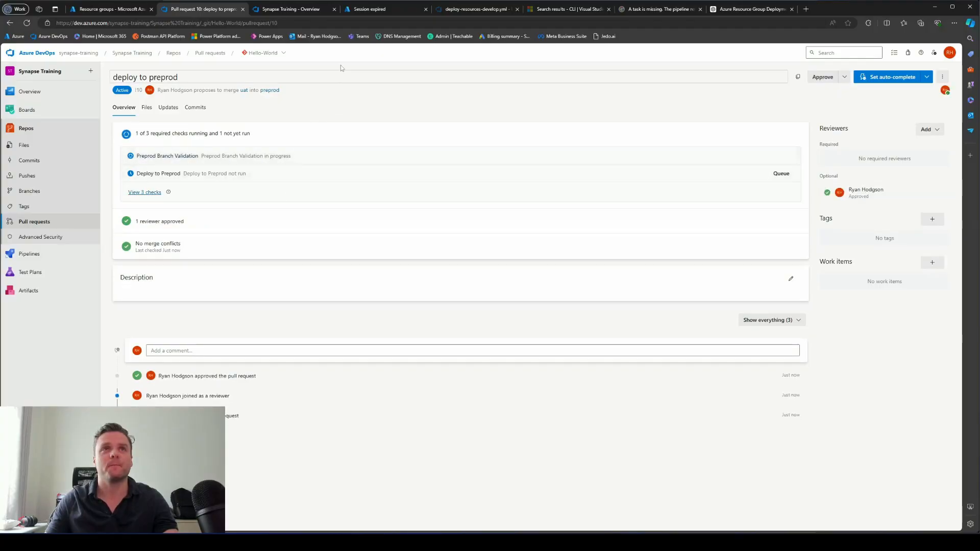
pyautogui.click(316, 162)
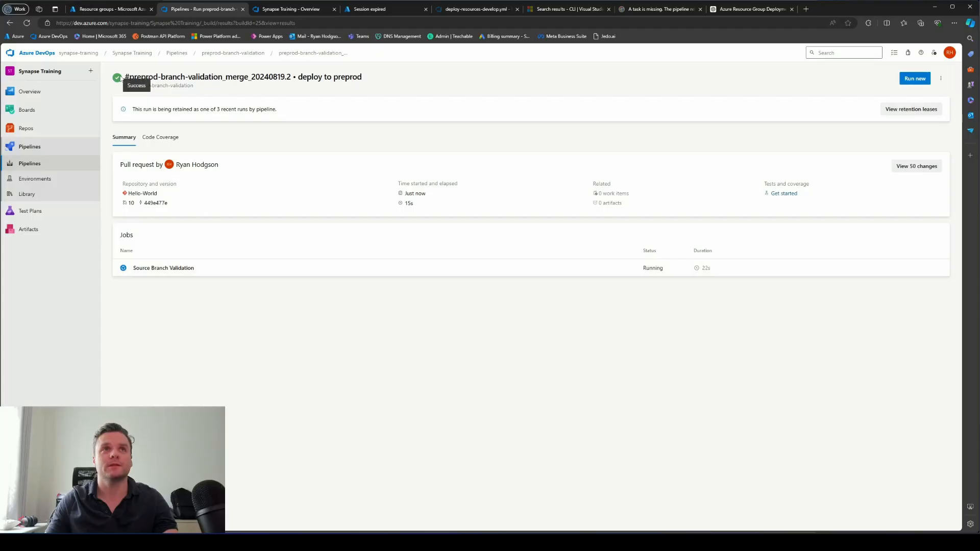
pyautogui.click(11, 24)
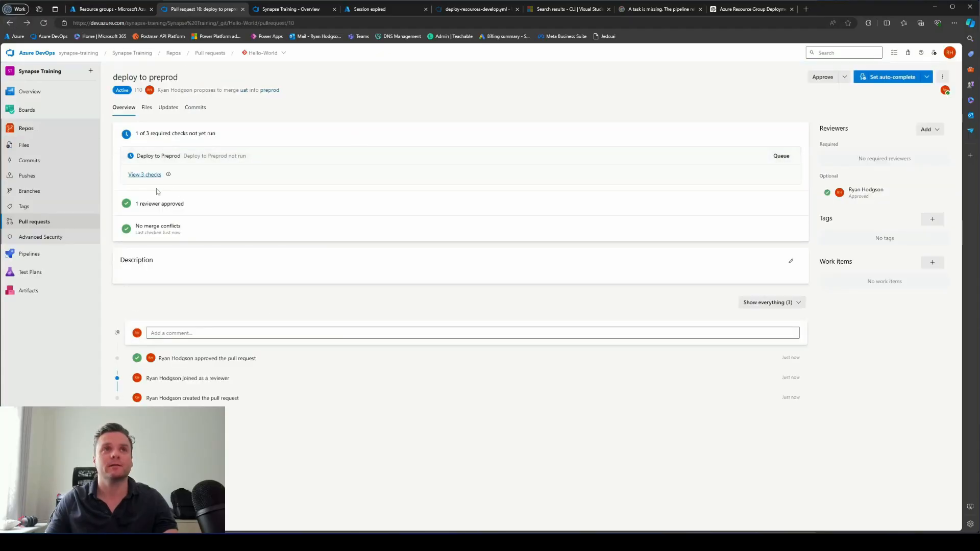
# Step: Queue the Deploy to Preprod check, then refresh Azure resource groups to find hello-world-preprod
pyautogui.click(145, 175)
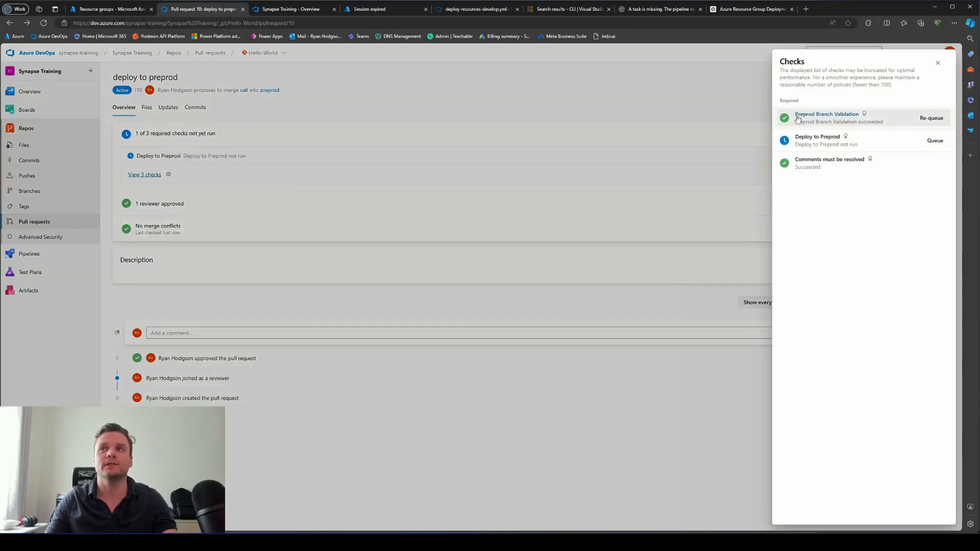
pyautogui.click(938, 63)
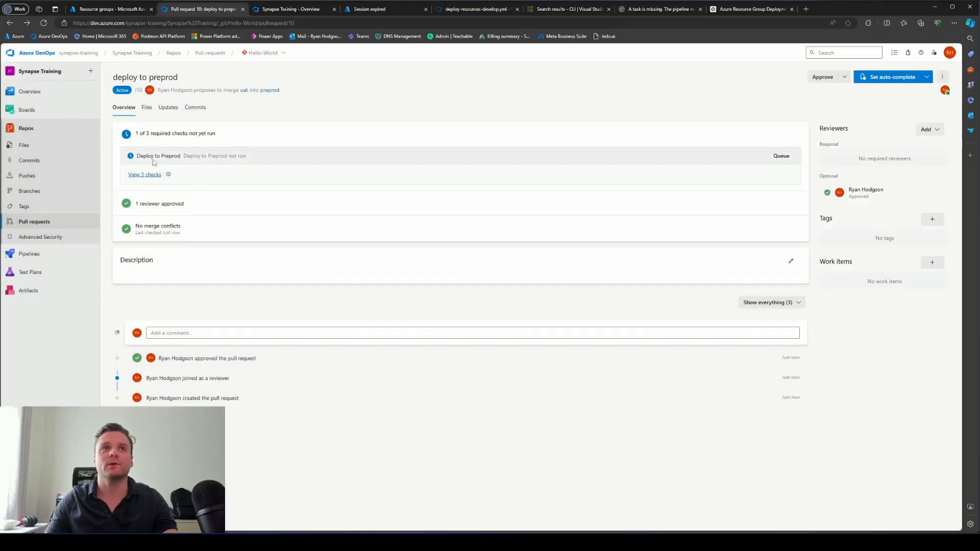
pyautogui.click(781, 156)
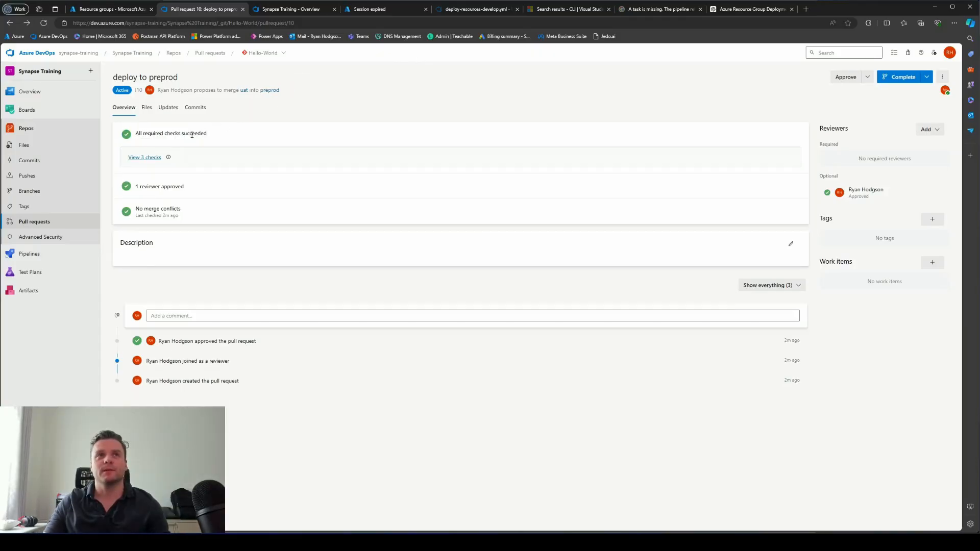
pyautogui.click(115, 9)
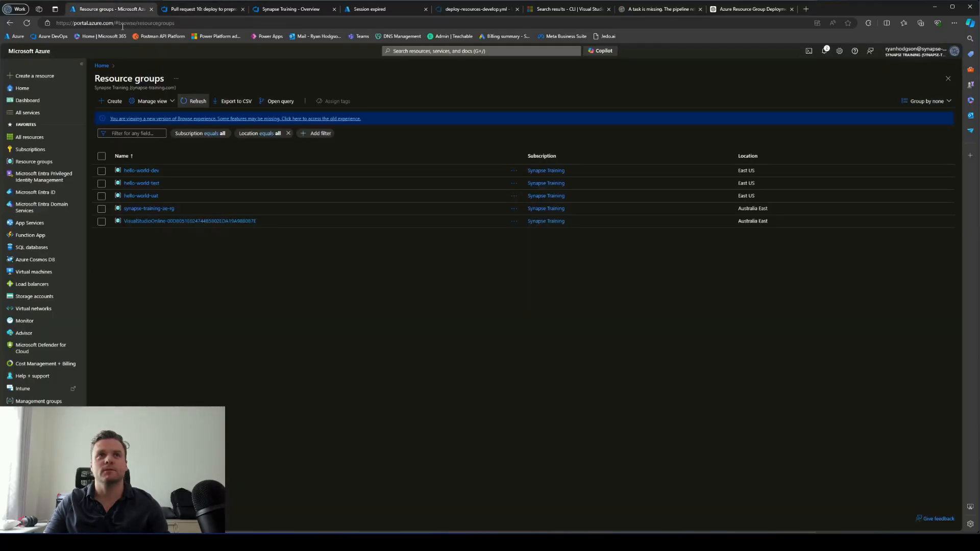
pyautogui.click(193, 102)
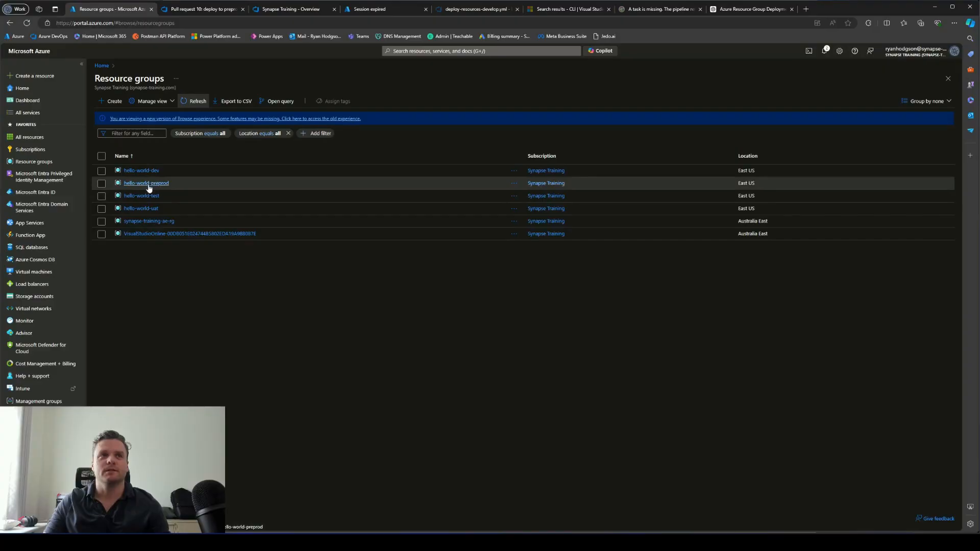
# Step: Return to pull request 10 and complete its merge of uat into preprod
pyautogui.click(186, 14)
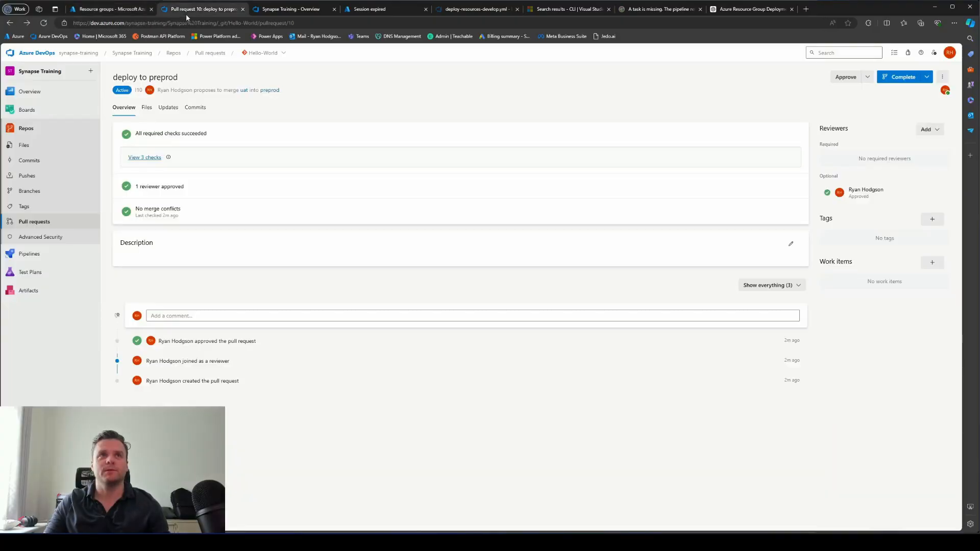
pyautogui.click(897, 79)
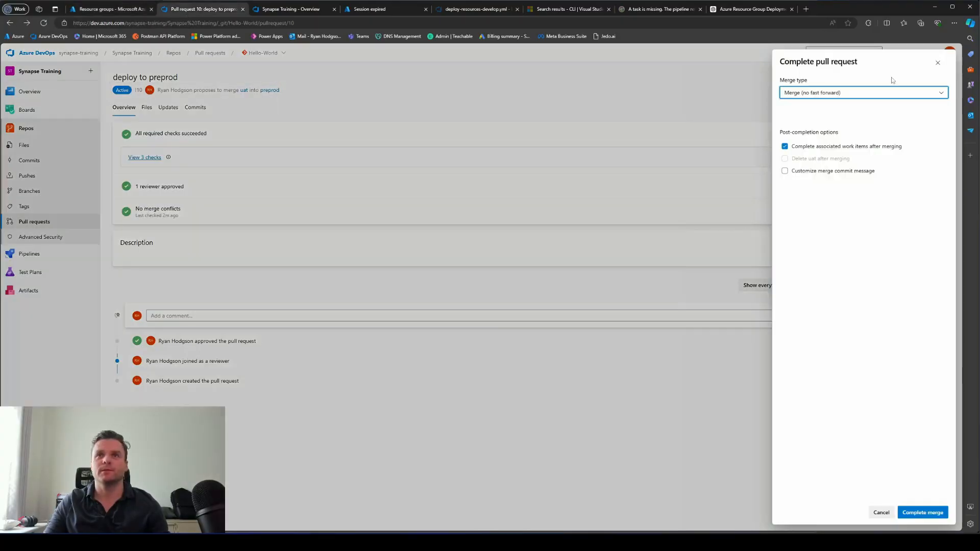
pyautogui.click(921, 513)
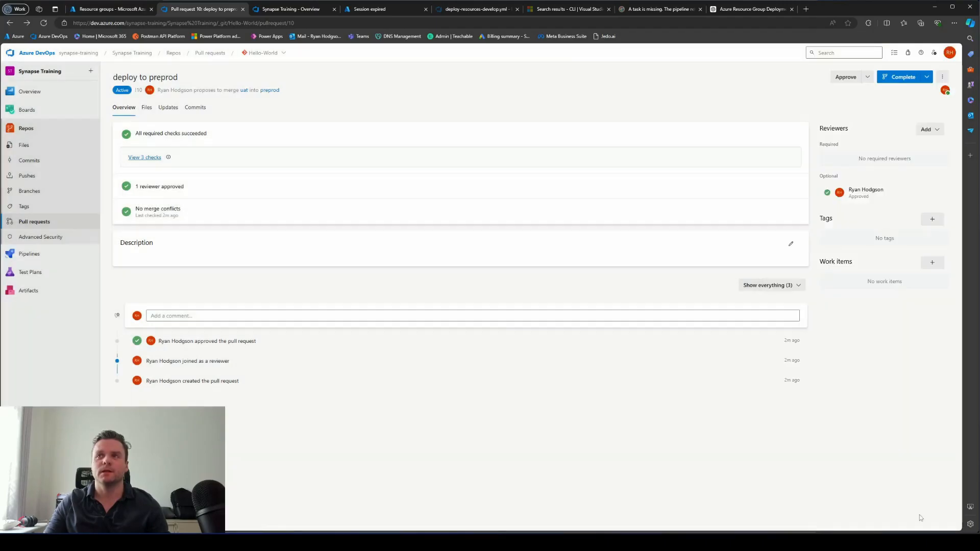
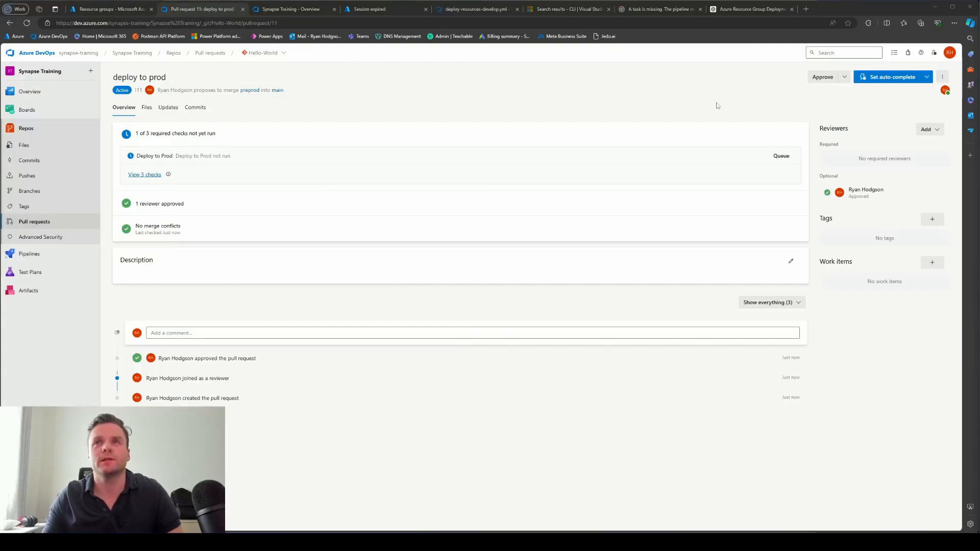
# Step: Queue the Deploy to Prod check and review the required checks list
pyautogui.click(781, 156)
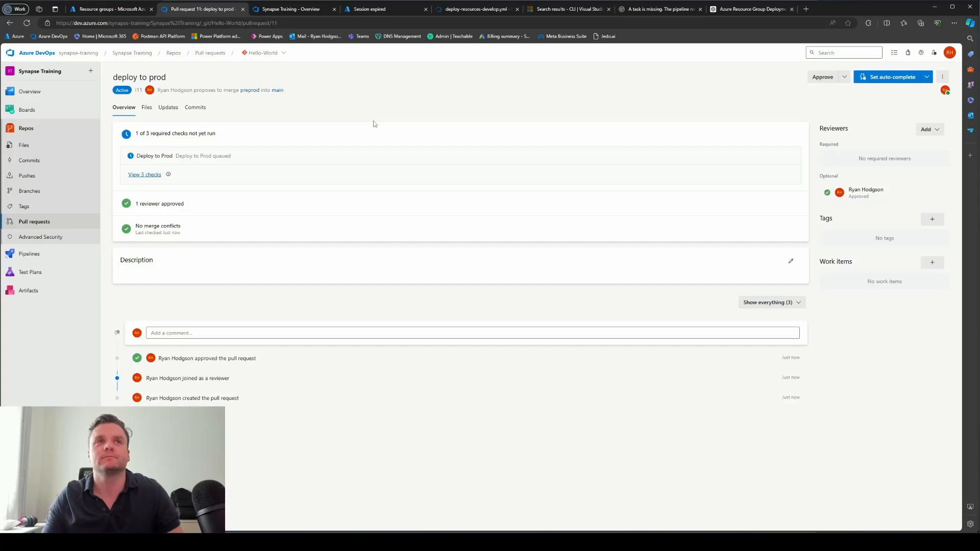
pyautogui.click(146, 175)
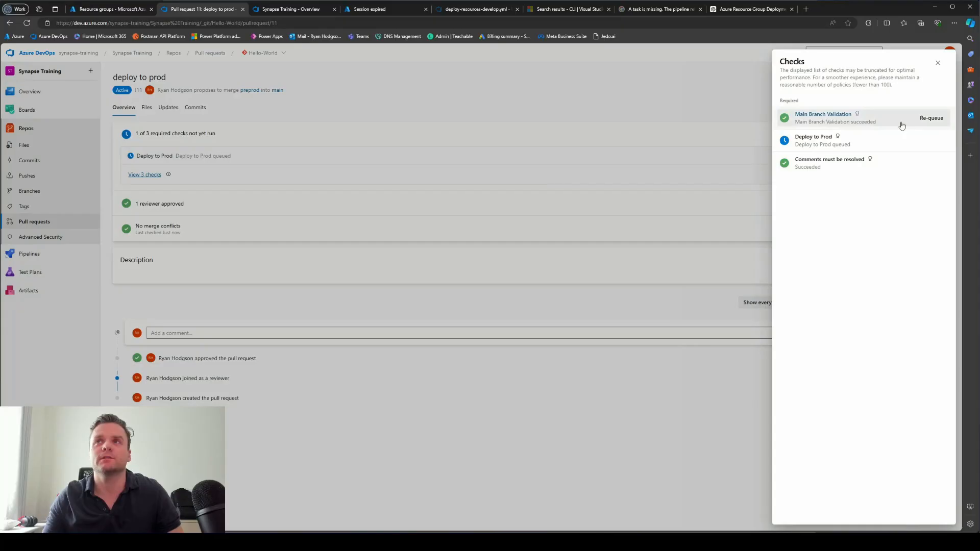
pyautogui.click(938, 64)
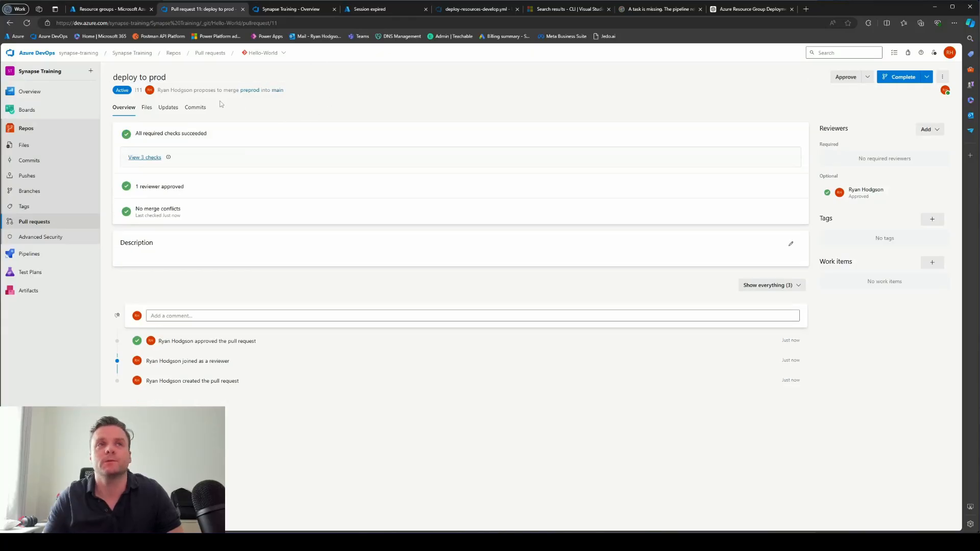
# Step: Refresh the Azure portal resource groups list, then return to the deploy to prod pull request
pyautogui.click(130, 10)
pyautogui.click(194, 104)
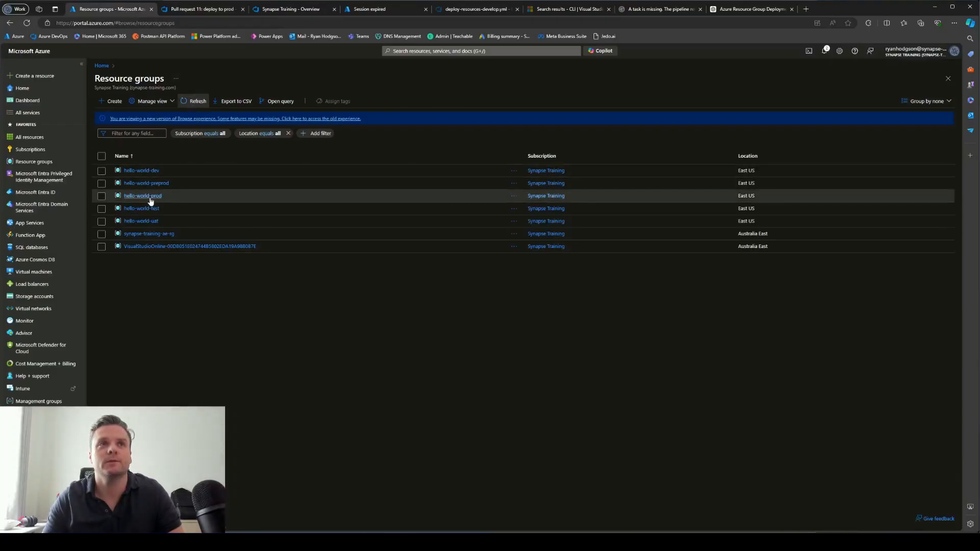
pyautogui.click(200, 9)
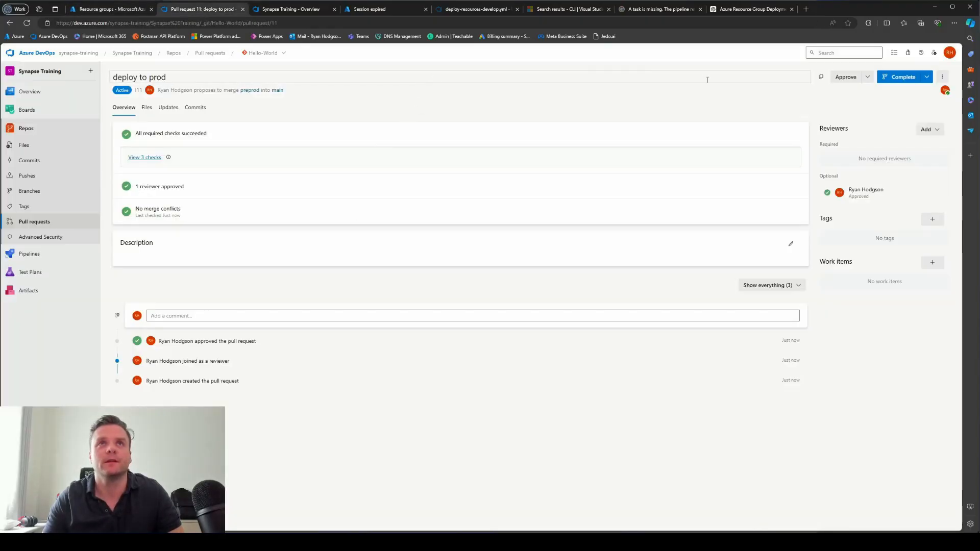
# Step: Complete the merge of 'deploy to prod' into main and view main's files in Hello-World
pyautogui.click(899, 77)
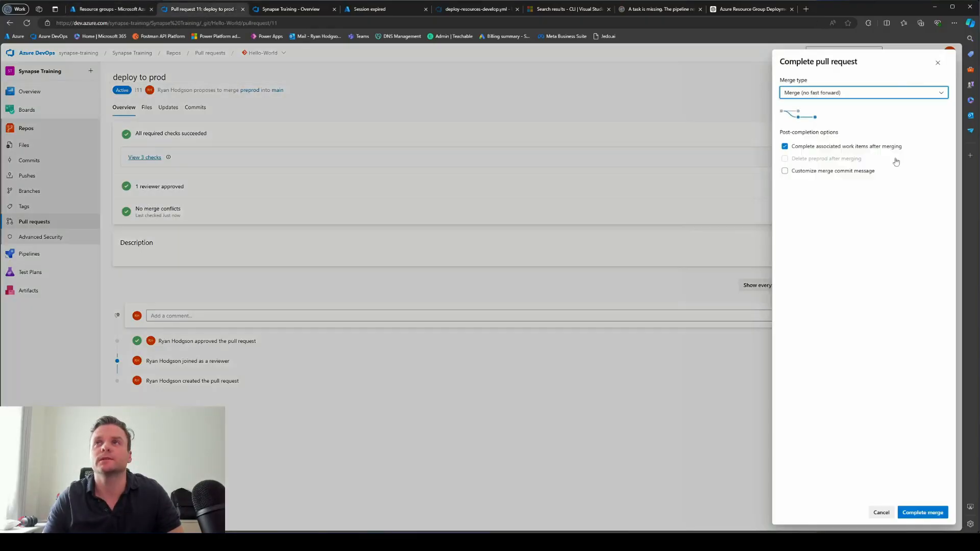
pyautogui.click(921, 511)
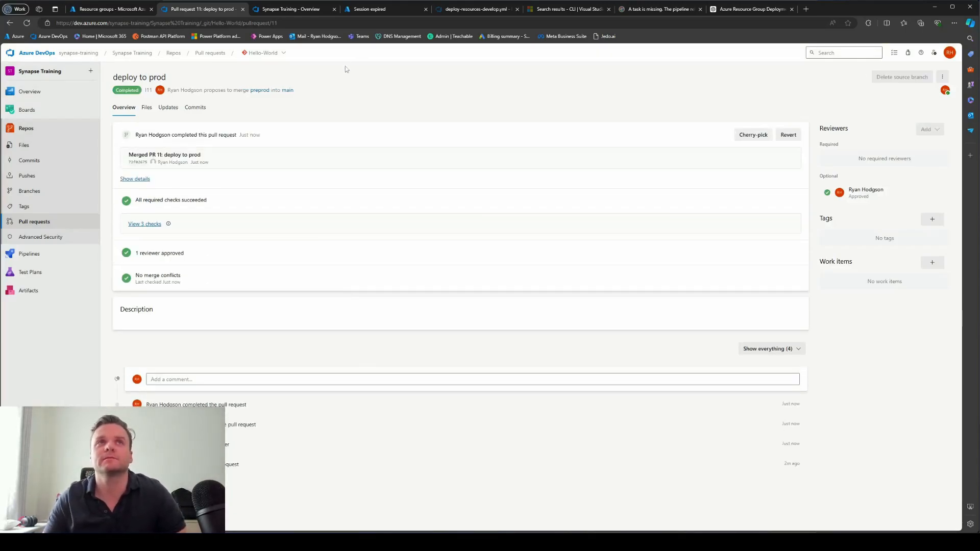
pyautogui.click(300, 90)
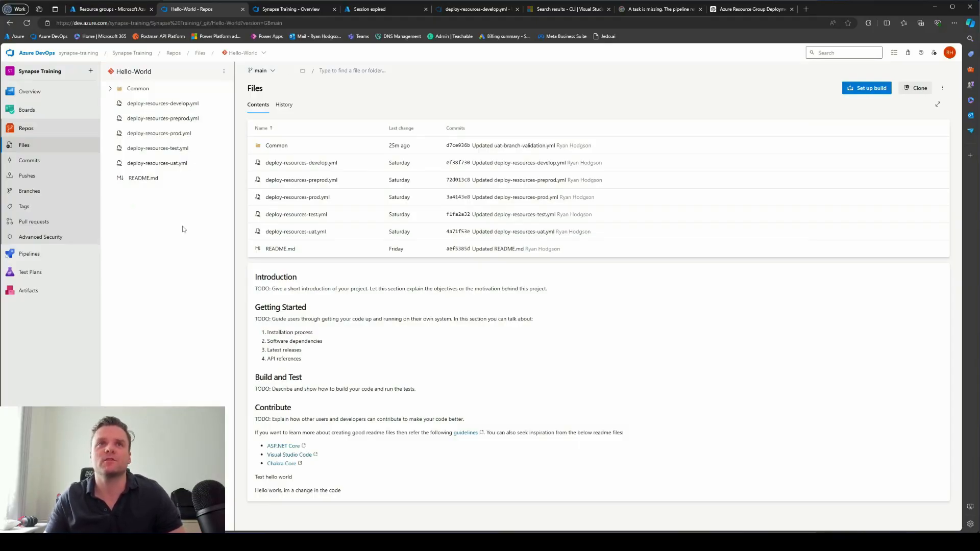
# Step: Create tag V1.0-release on main with description 'created resource group'
pyautogui.click(34, 206)
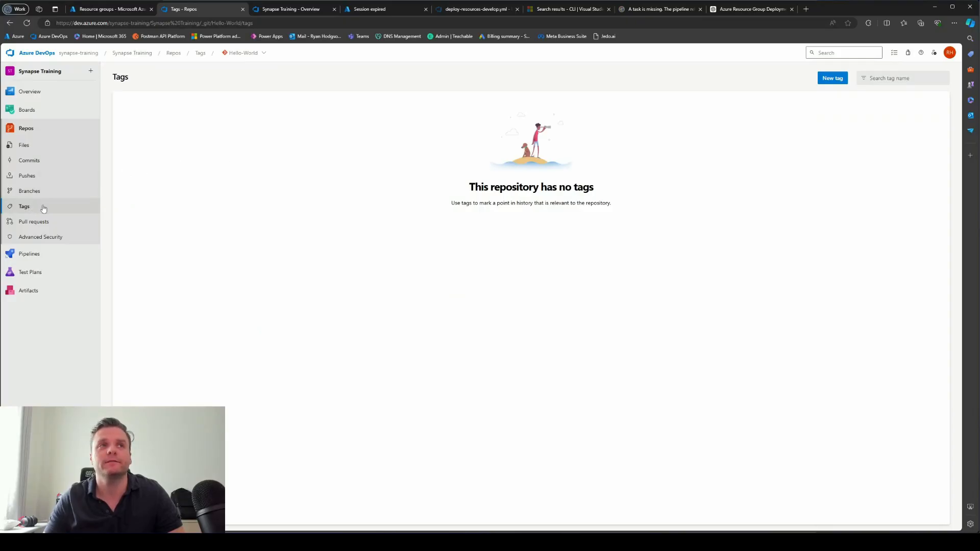
pyautogui.click(828, 81)
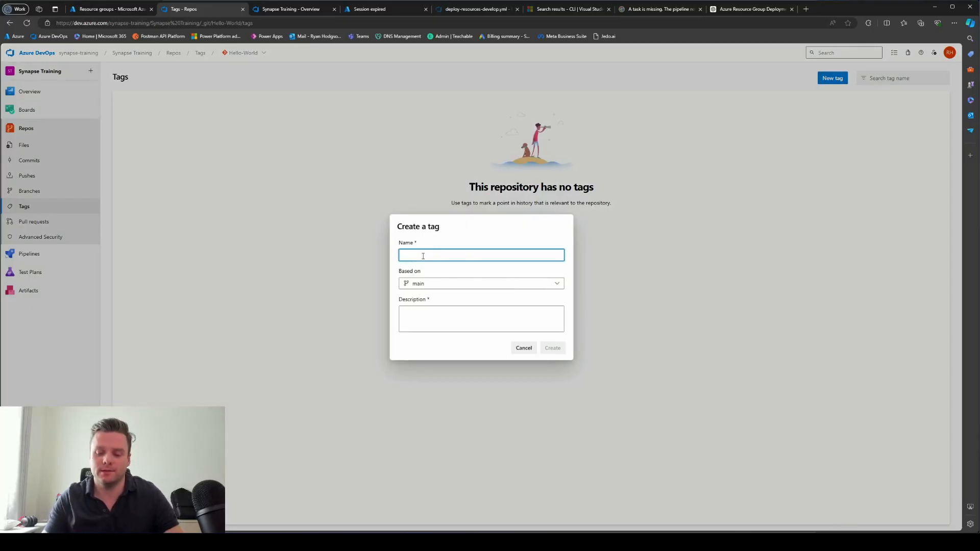
pyautogui.write('v')
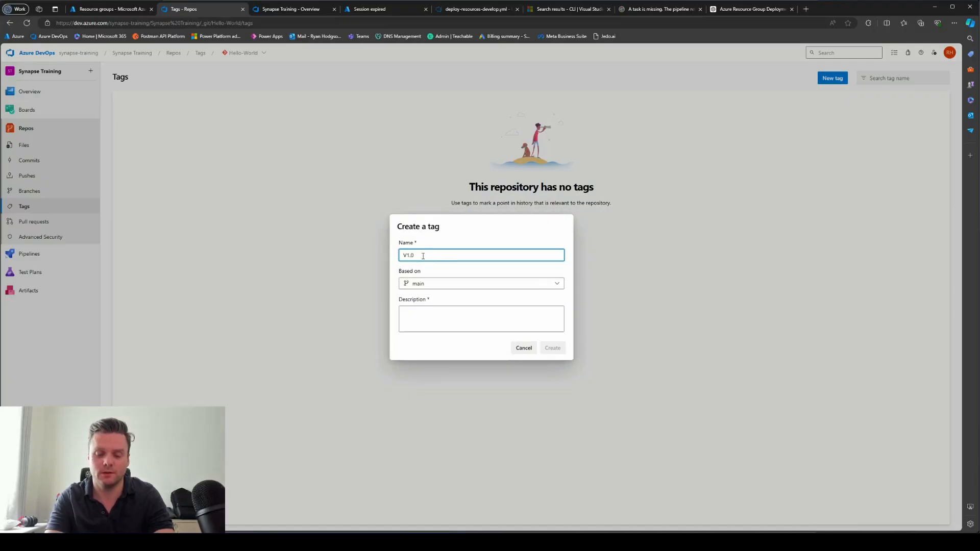
pyautogui.write('1.0 release')
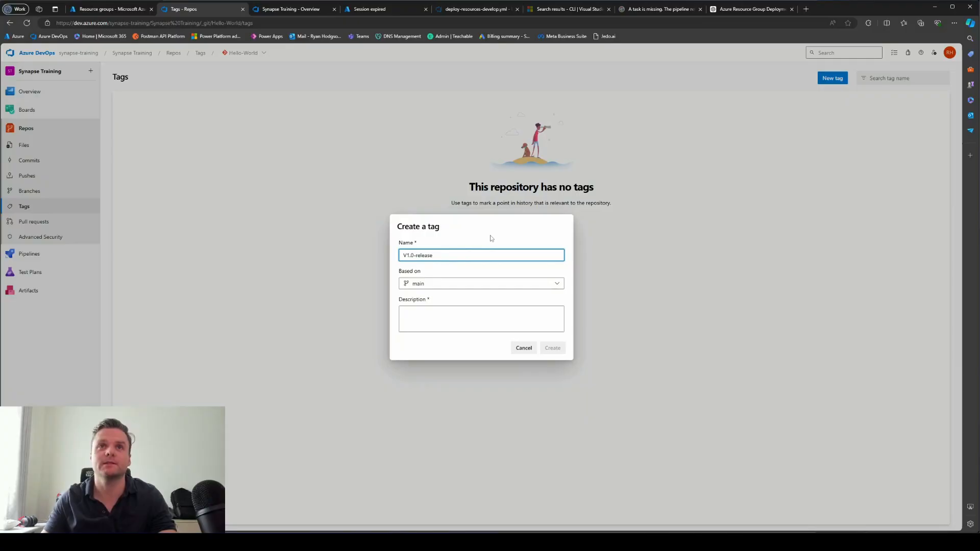
pyautogui.click(460, 317)
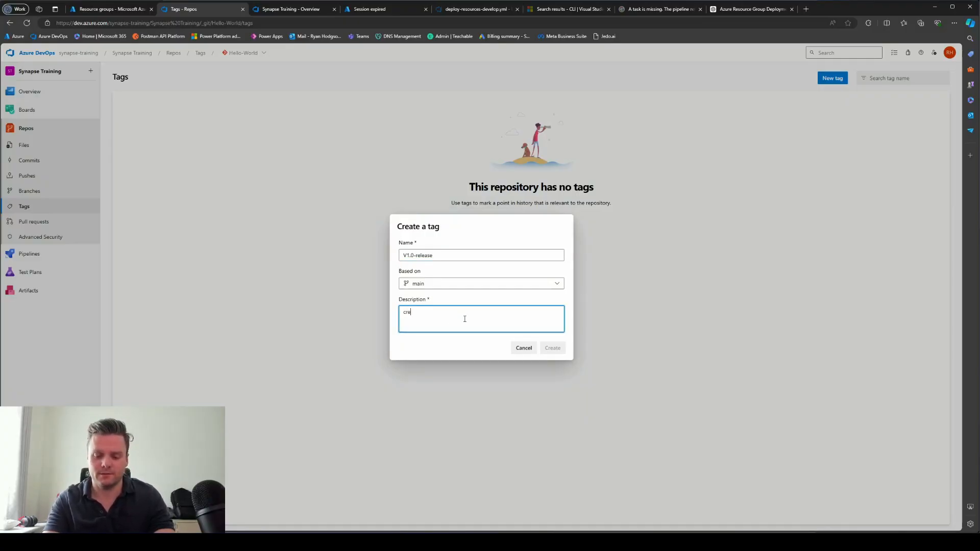
pyautogui.write('create')
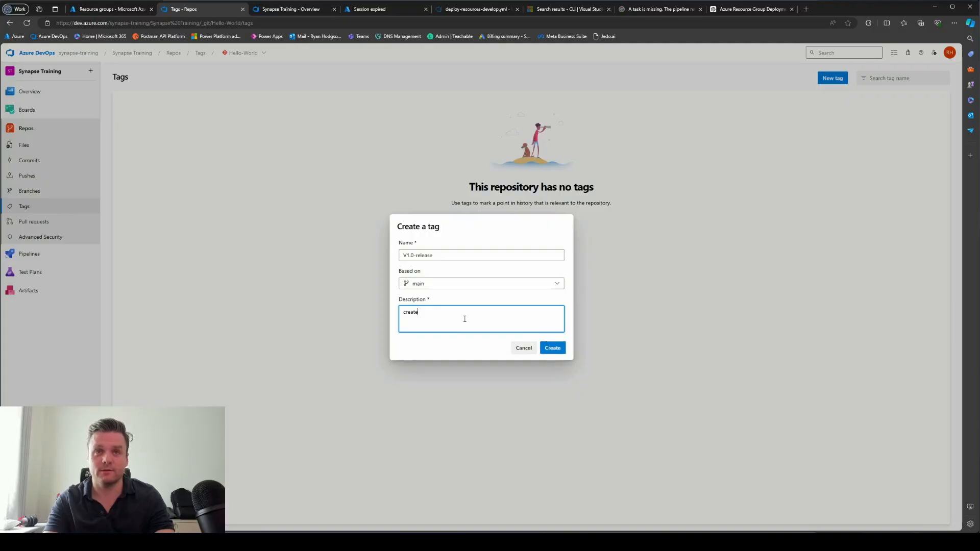
pyautogui.write('d resour')
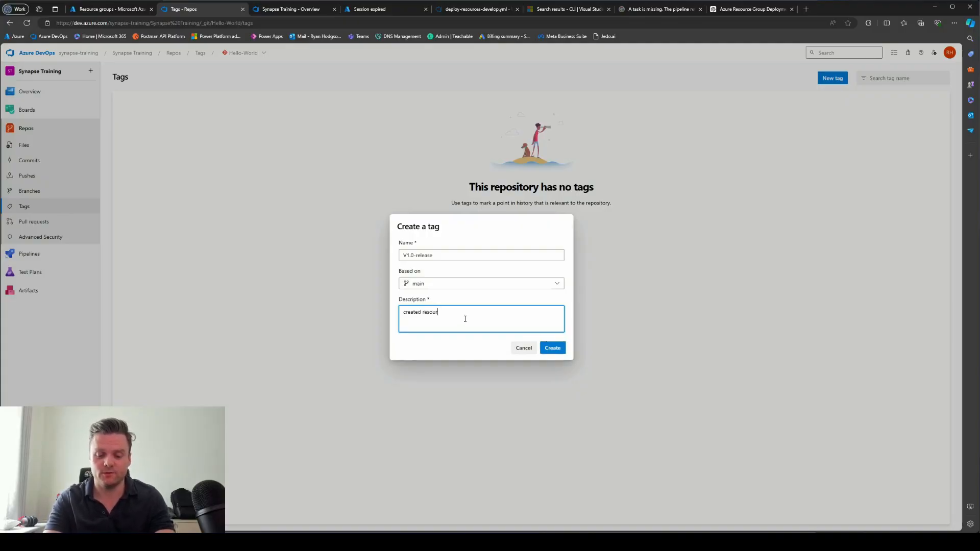
pyautogui.write('ce group')
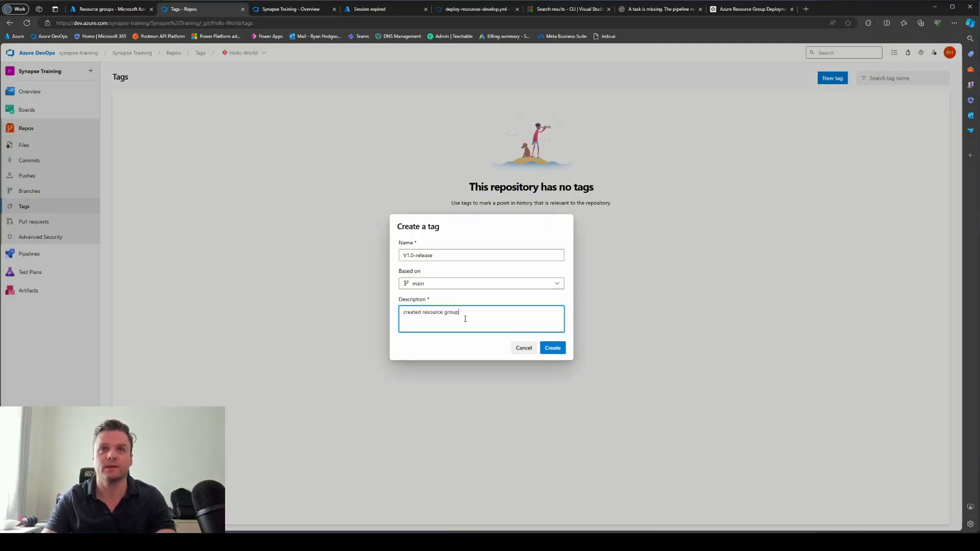
pyautogui.click(559, 352)
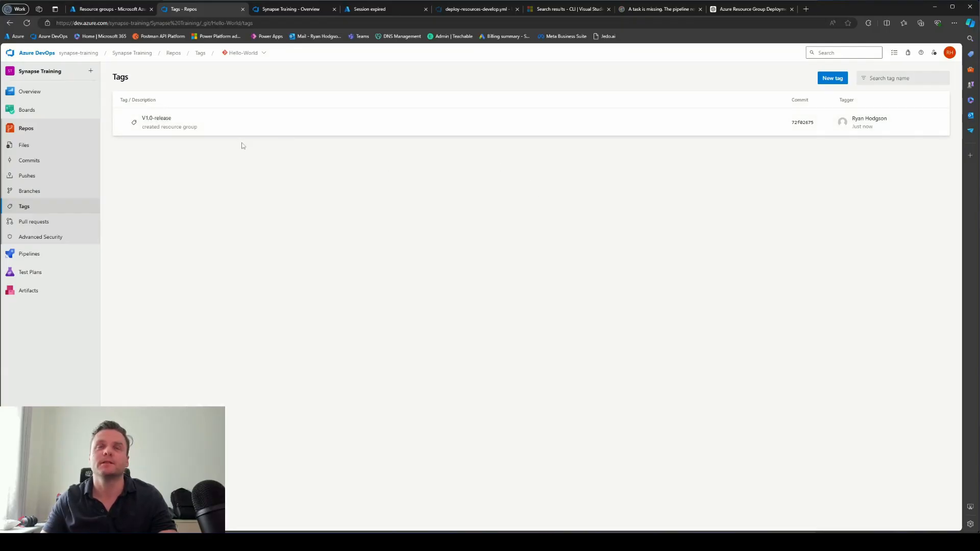
# Step: Browse files at V1.0-release, then draft a 'fix' branch from that tag and cancel it
pyautogui.click(166, 123)
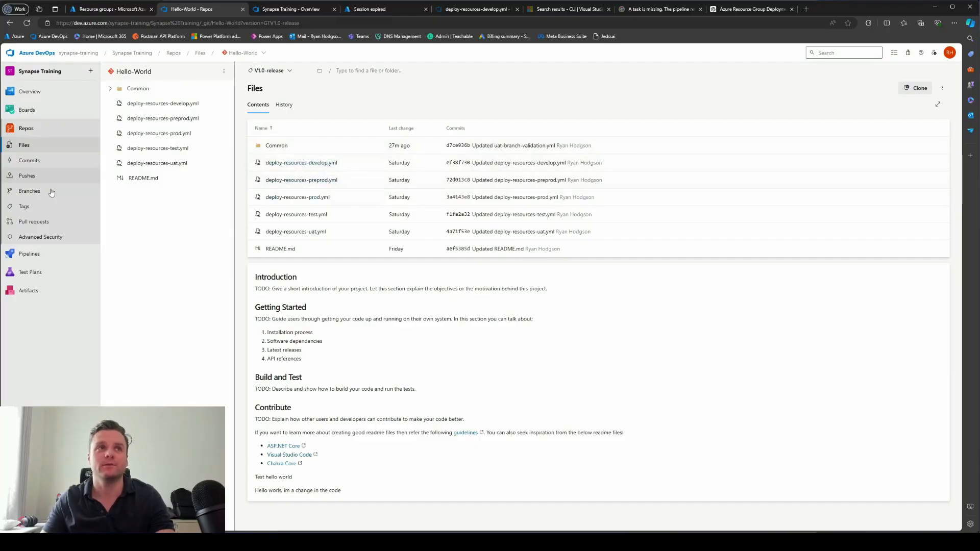
pyautogui.click(30, 190)
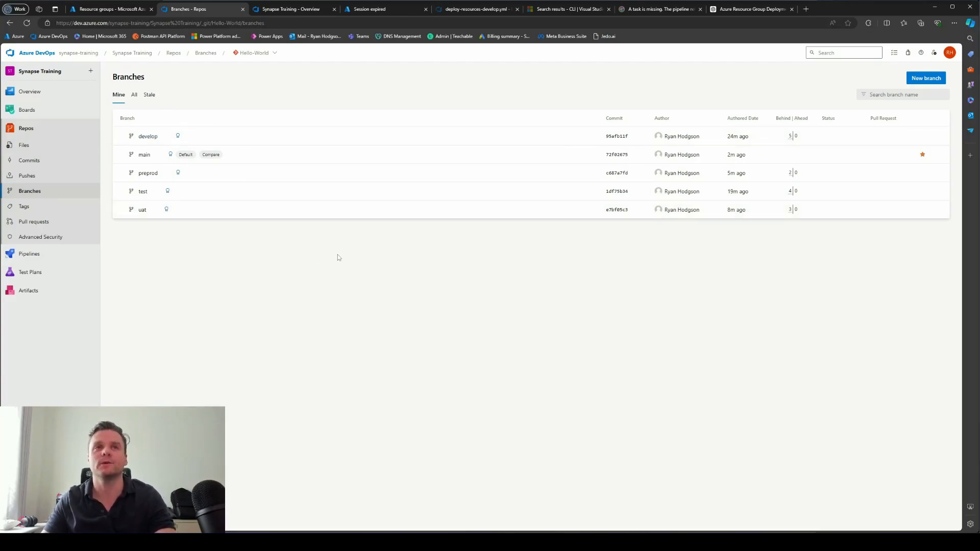
pyautogui.click(929, 82)
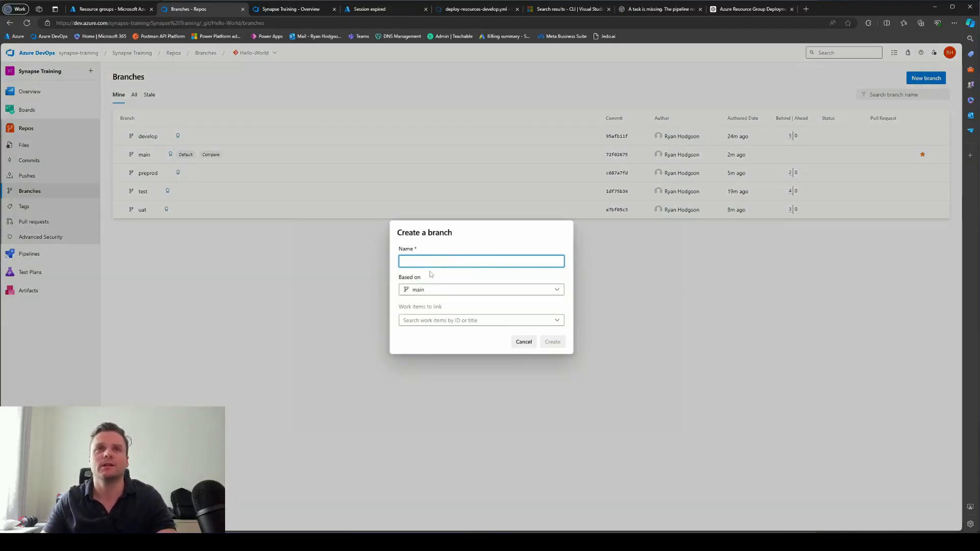
pyautogui.write('f')
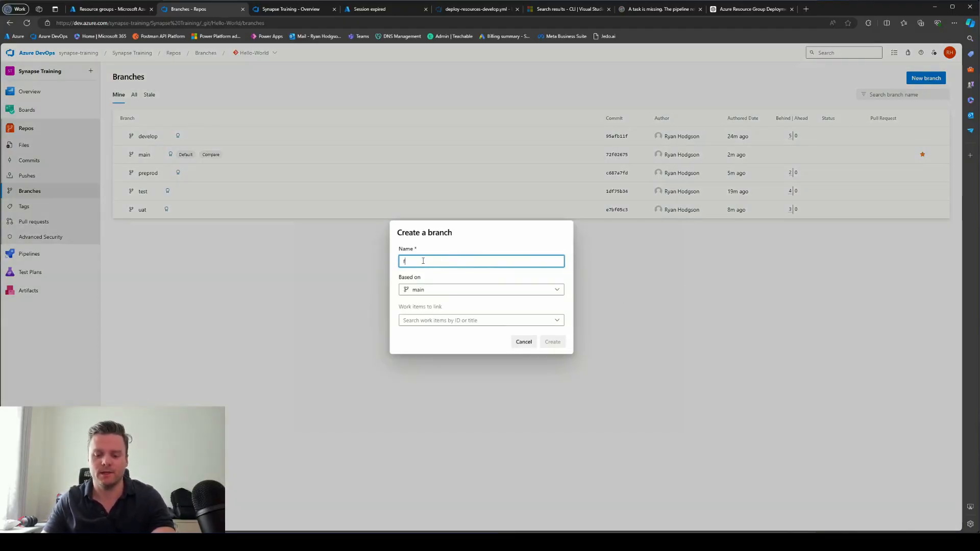
pyautogui.write('ix')
pyautogui.click(443, 295)
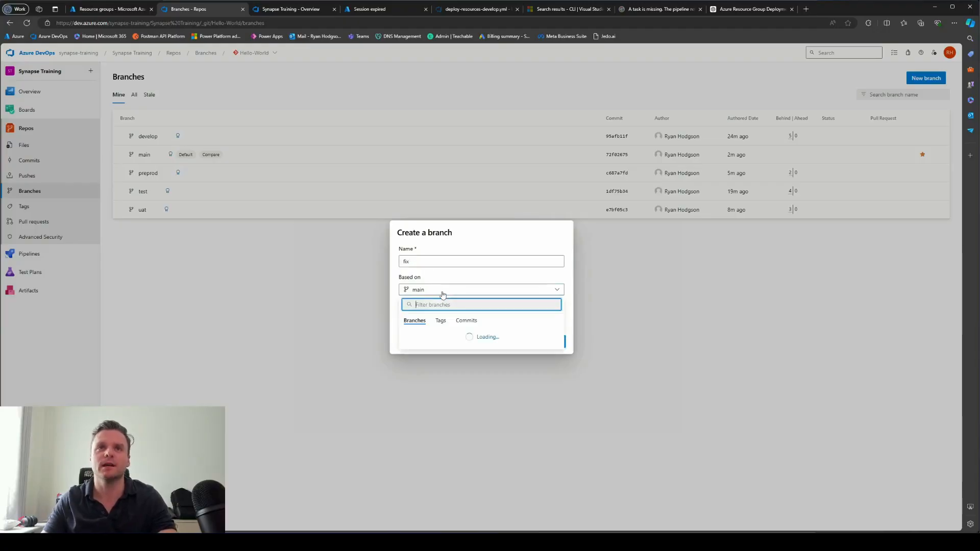
pyautogui.click(440, 321)
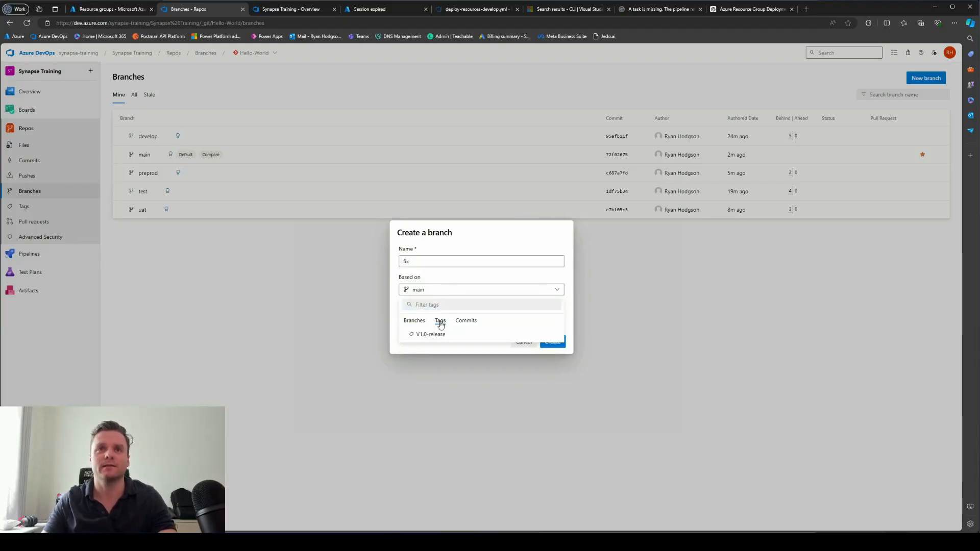
pyautogui.click(431, 335)
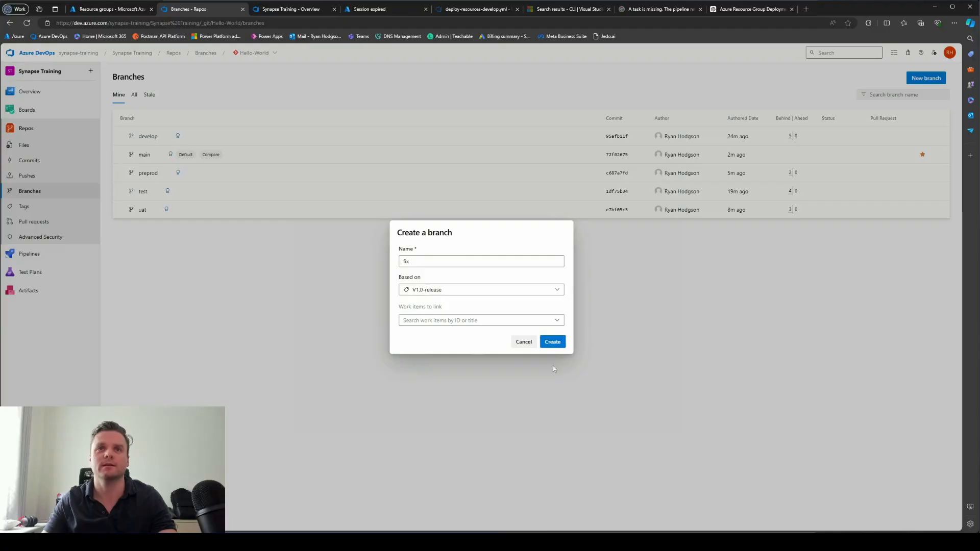
pyautogui.click(526, 342)
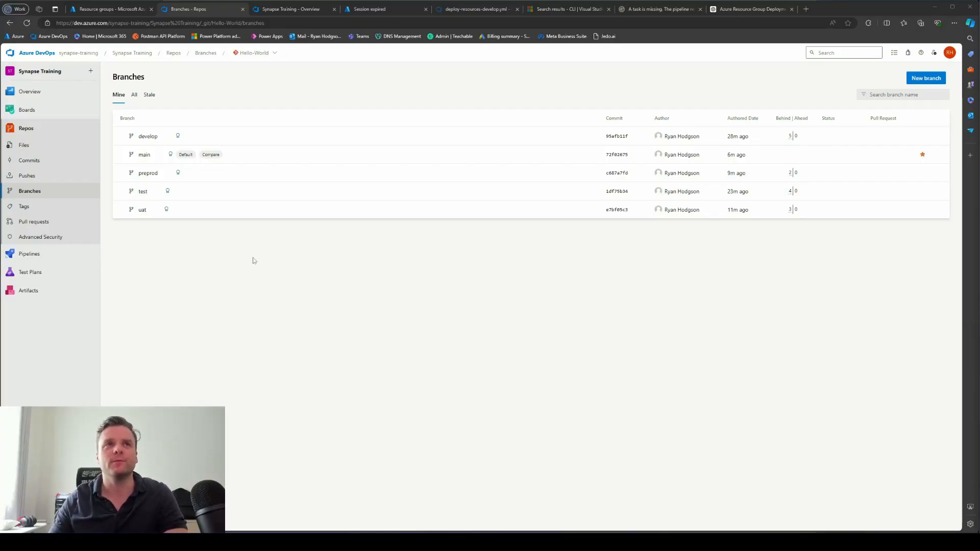
# Step: Compare the develop and test branch policies, ending on develop's comment resolution and Deploy to Dev validation
pyautogui.click(178, 138)
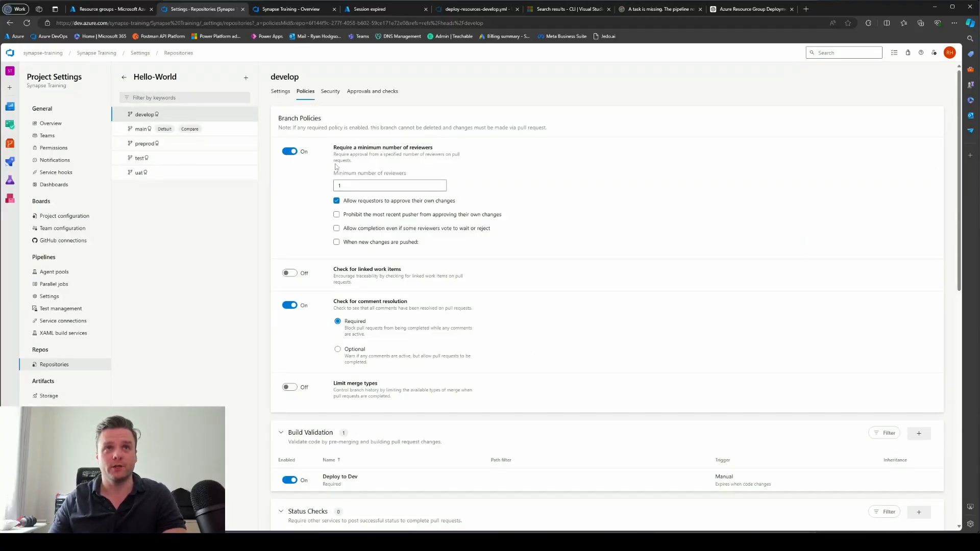
pyautogui.scroll(-2, 570, 299)
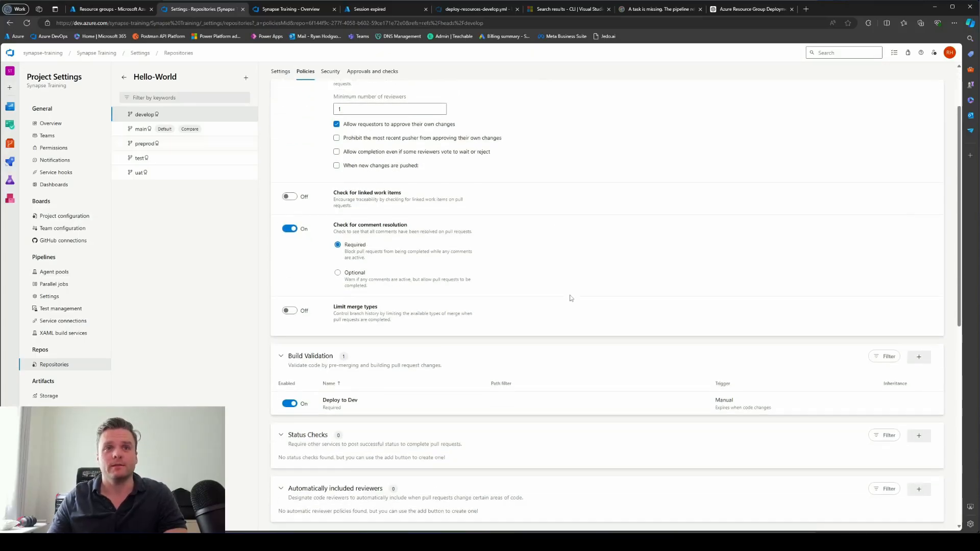
pyautogui.scroll(-3, 570, 299)
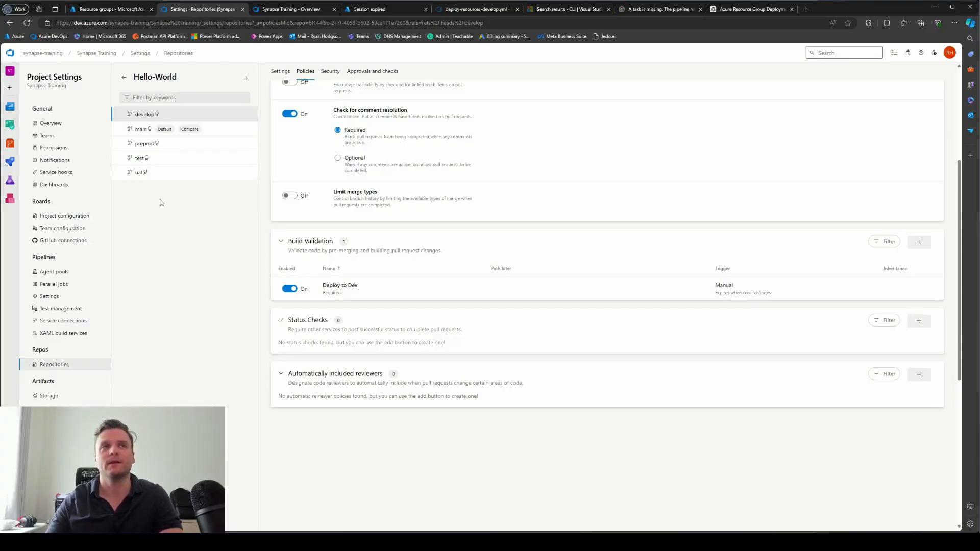
pyautogui.click(146, 158)
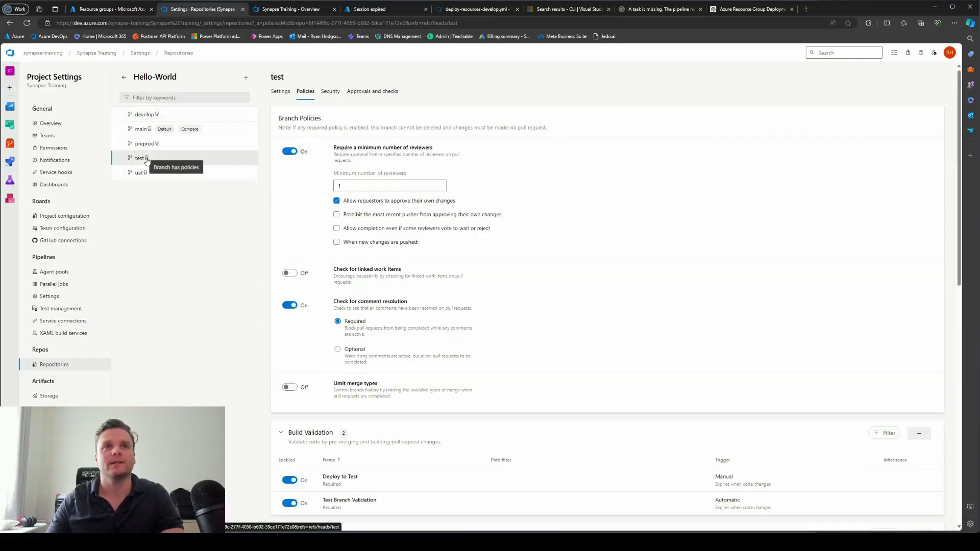
pyautogui.scroll(-2, 626, 388)
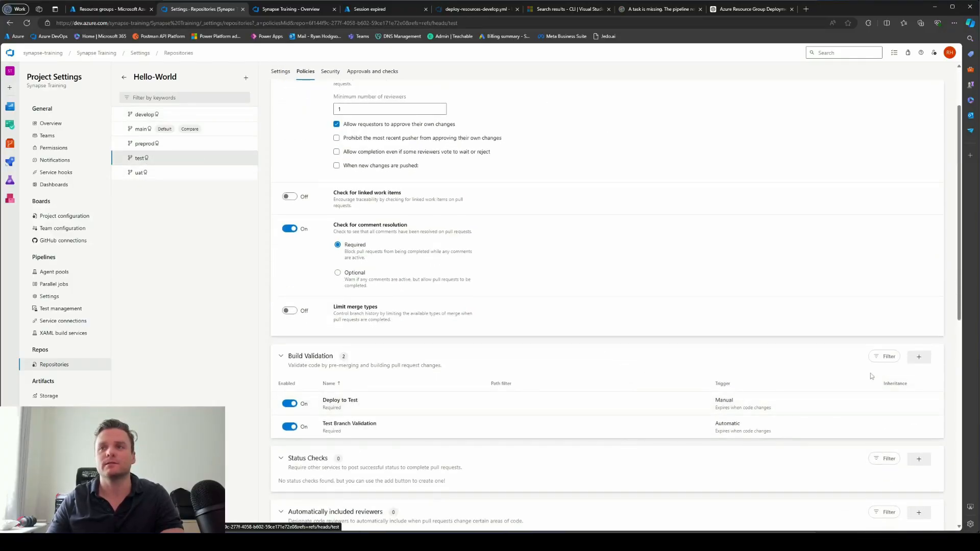
pyautogui.click(142, 115)
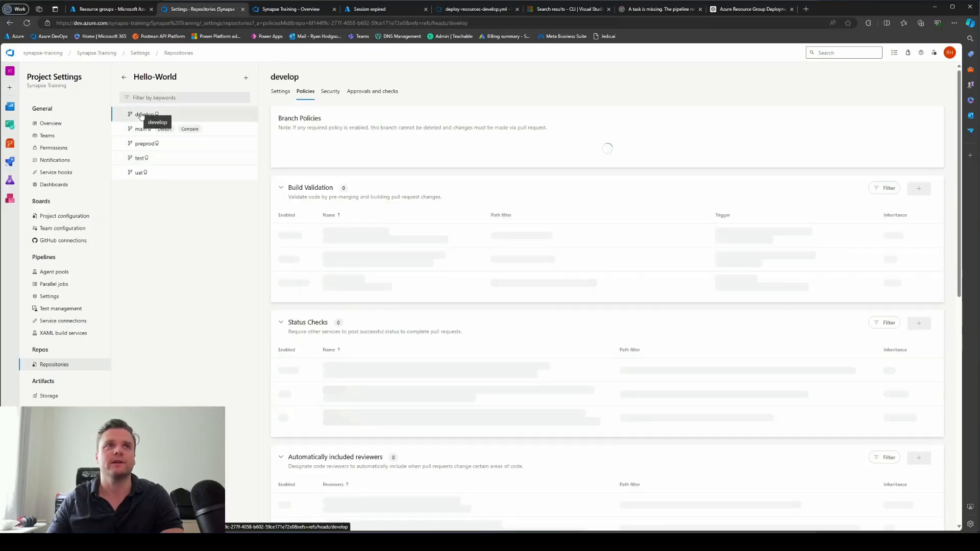
pyautogui.scroll(-3, 566, 307)
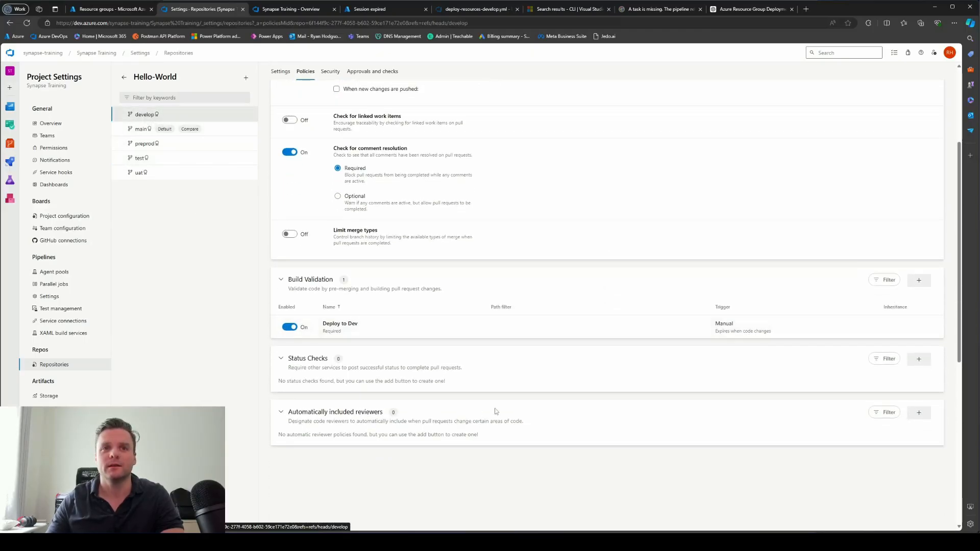
# Step: Add a searched user as a required automatically included reviewer on develop and save
pyautogui.click(918, 412)
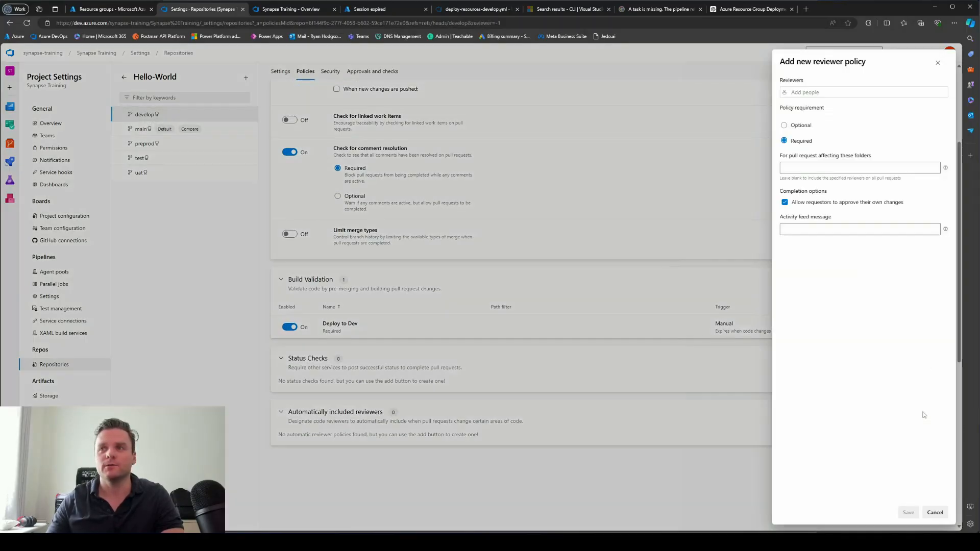
pyautogui.click(823, 92)
pyautogui.write('ryan')
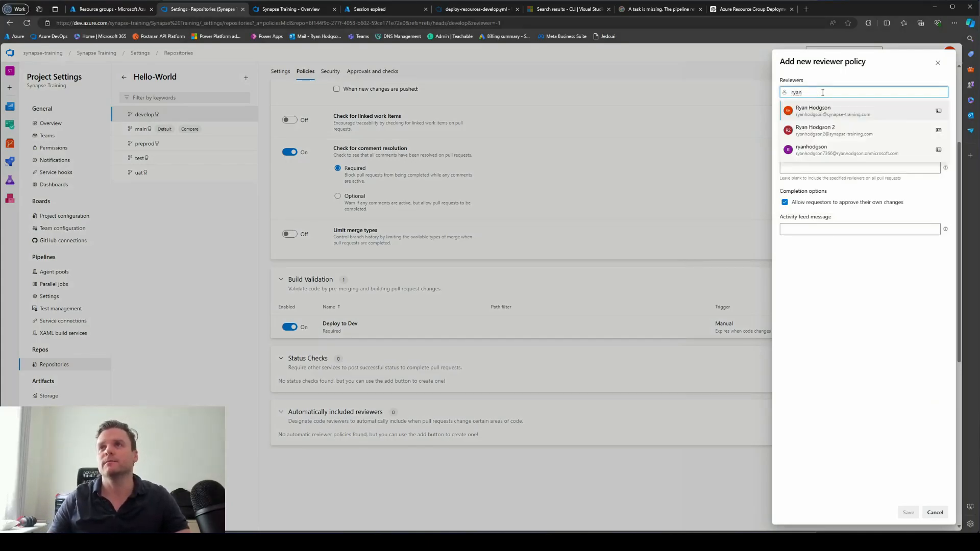
pyautogui.click(852, 109)
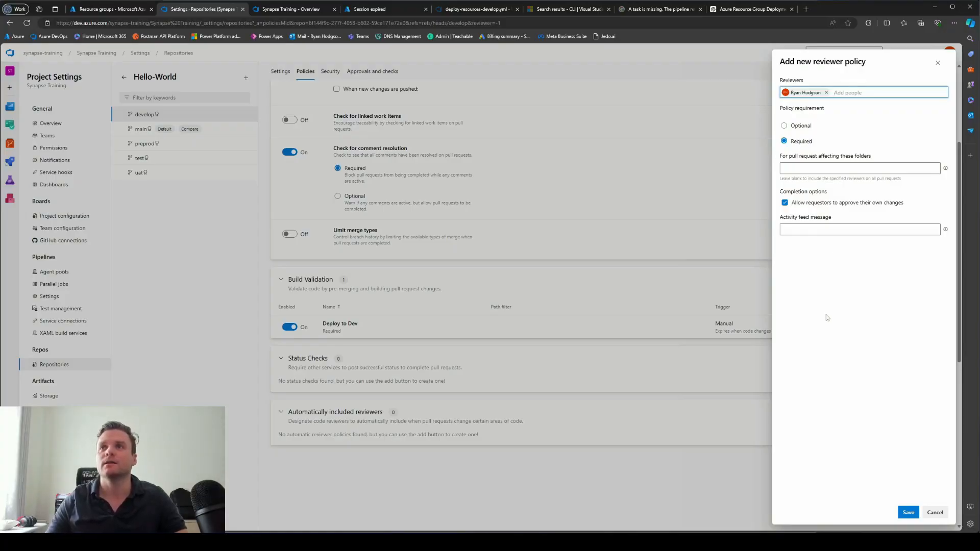
pyautogui.click(835, 277)
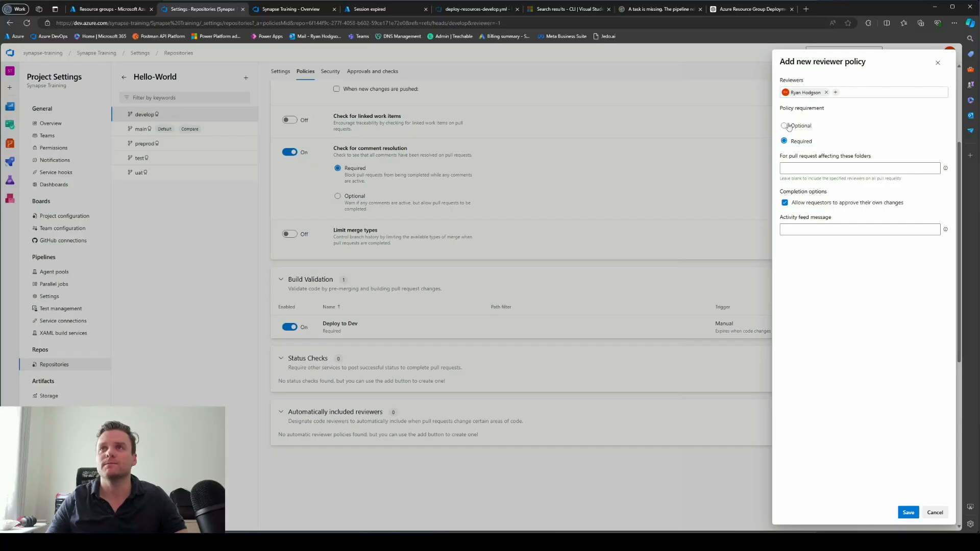
pyautogui.click(908, 514)
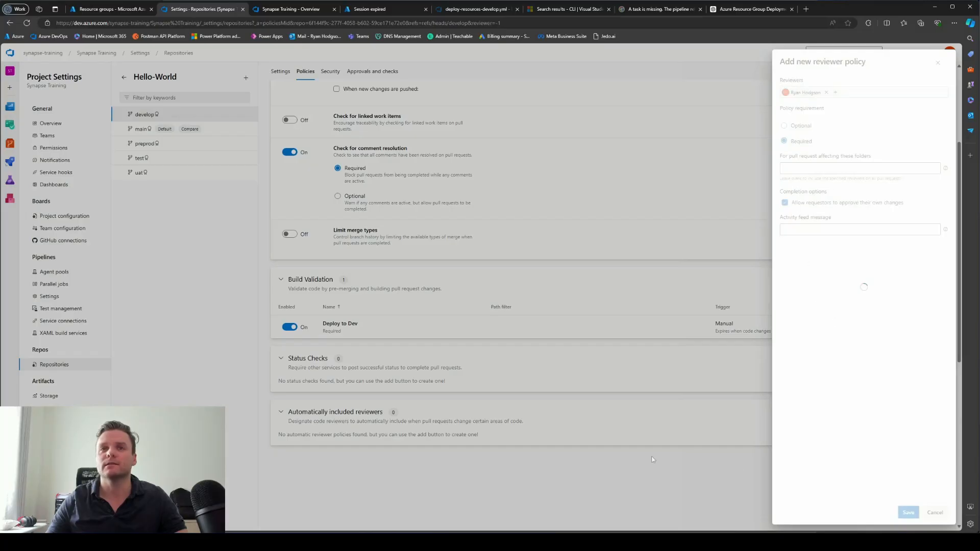
# Step: Go to the Hello-World repository's pull requests page
pyautogui.scroll(-2, 515, 487)
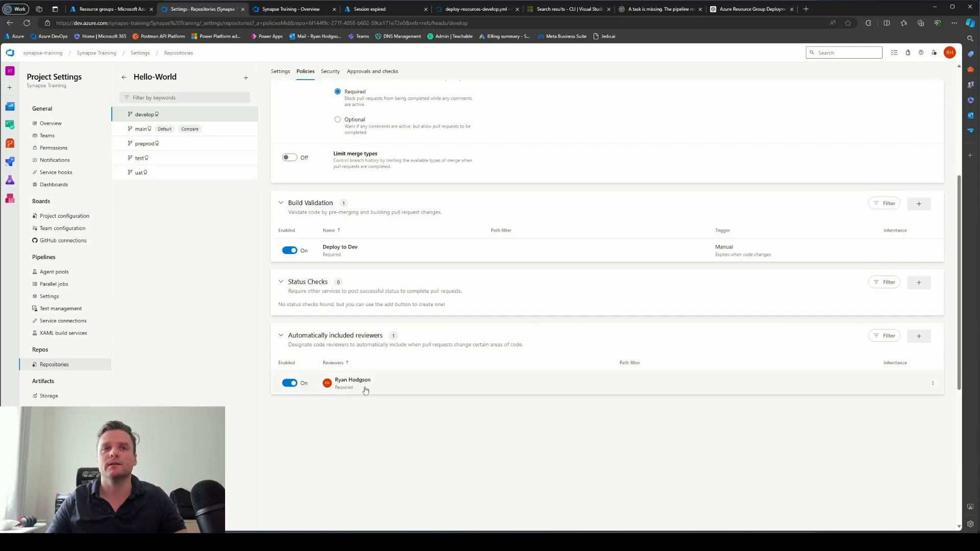
pyautogui.scroll(3, 434, 397)
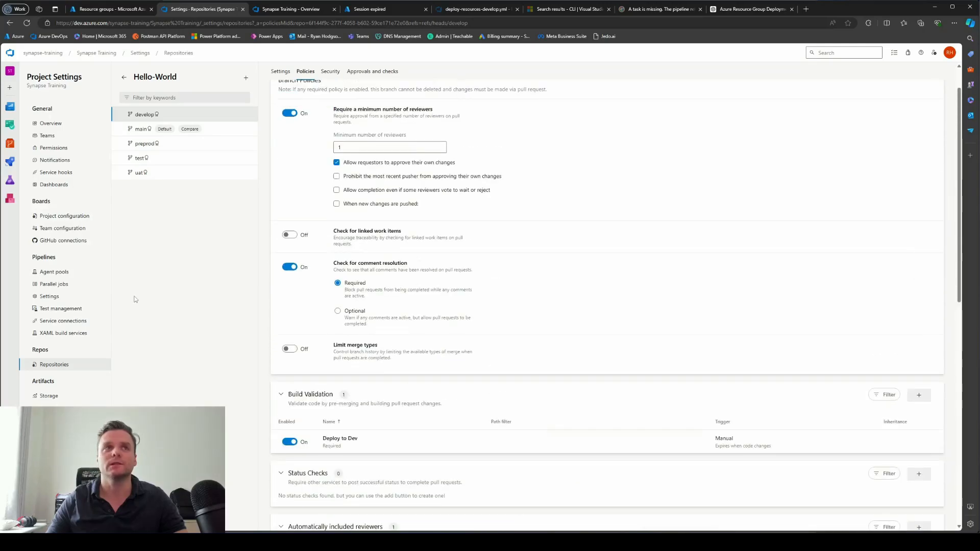
pyautogui.click(12, 144)
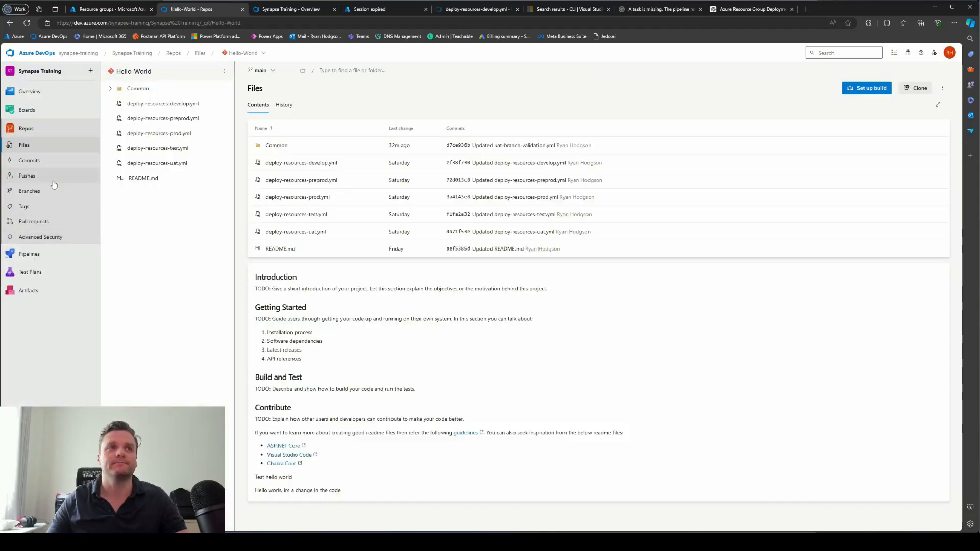
pyautogui.click(33, 221)
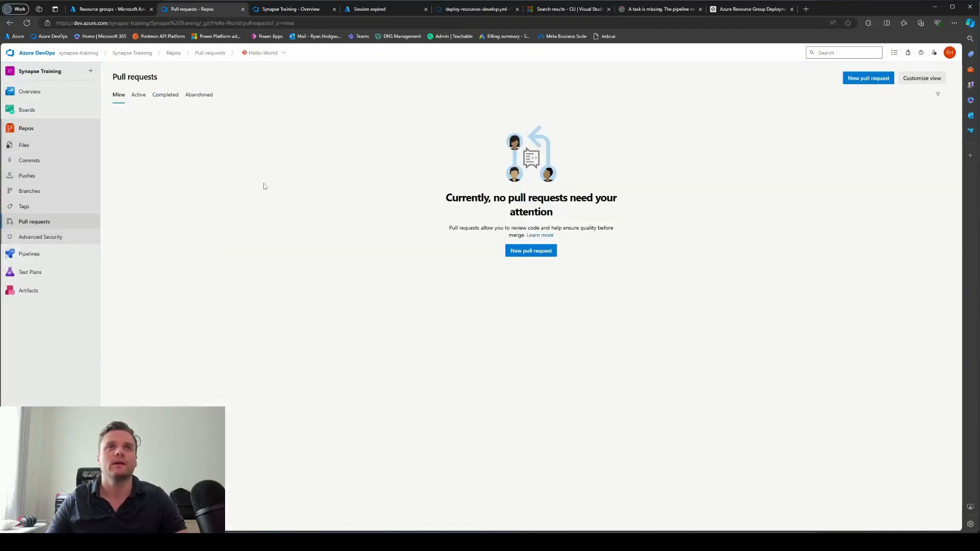
# Step: Create a test-fix branch based on develop and view its files
pyautogui.click(29, 194)
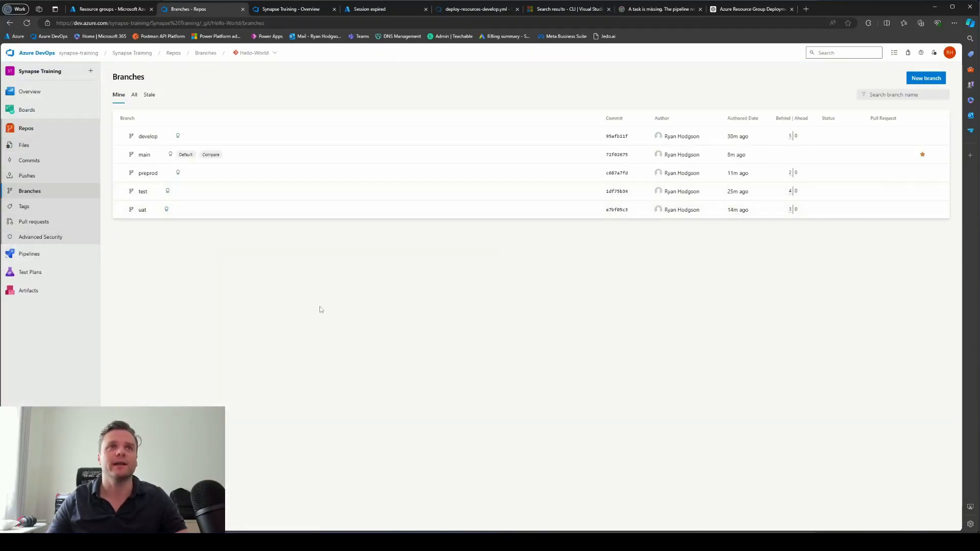
pyautogui.click(925, 78)
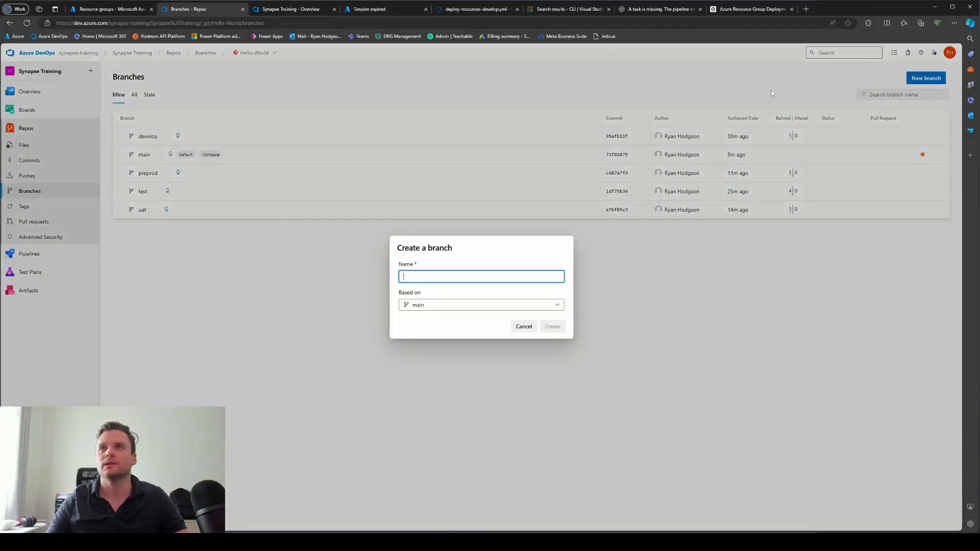
pyautogui.write('t')
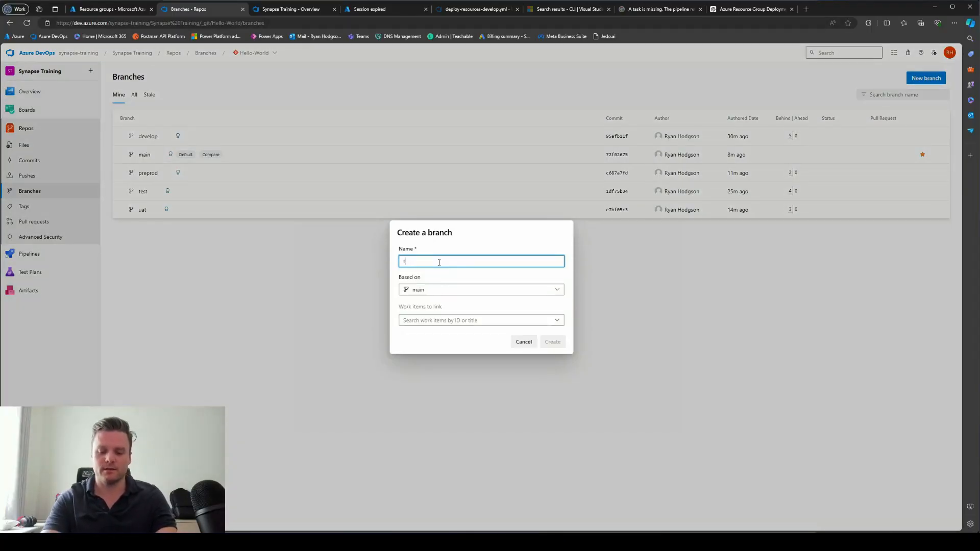
pyautogui.write('est')
pyautogui.click(431, 294)
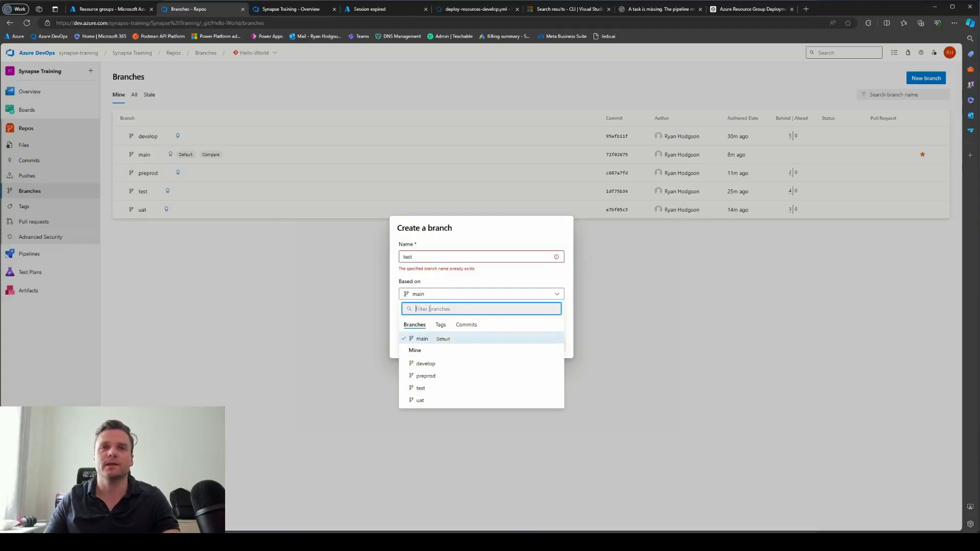
pyautogui.click(425, 364)
pyautogui.click(441, 259)
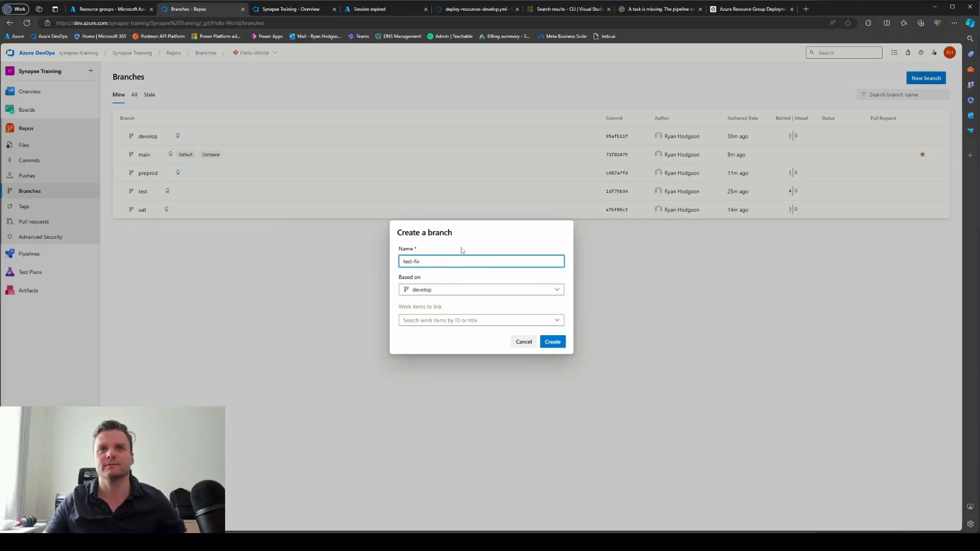
pyautogui.click(550, 342)
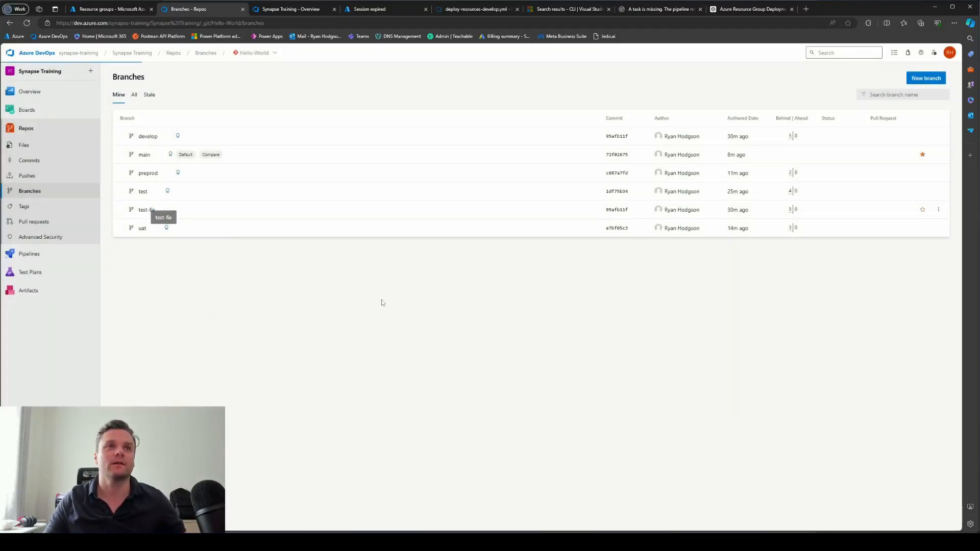
pyautogui.click(145, 209)
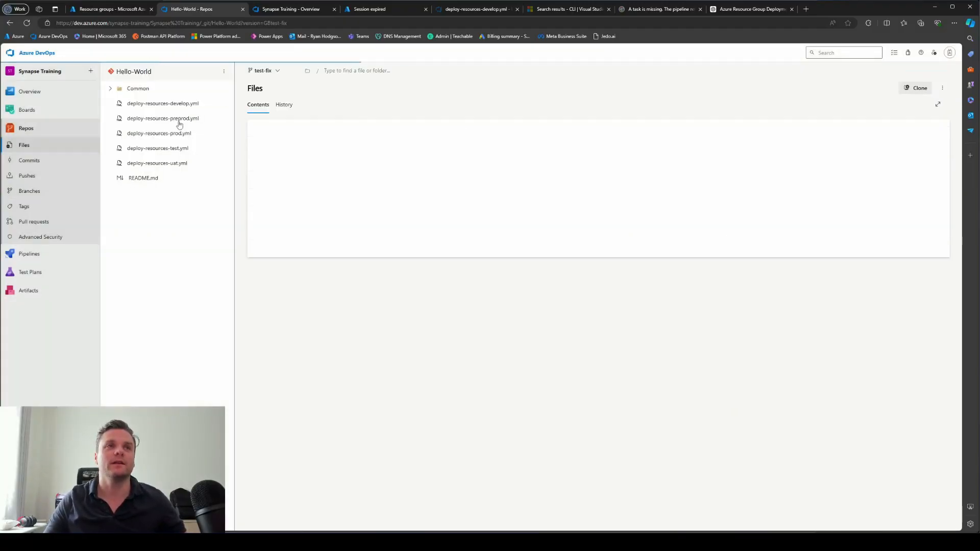
# Step: Delete README.md's two trailing test lines on test-fix and commit the change
pyautogui.click(143, 178)
pyautogui.moveTo(361, 264); pyautogui.dragTo(264, 256)
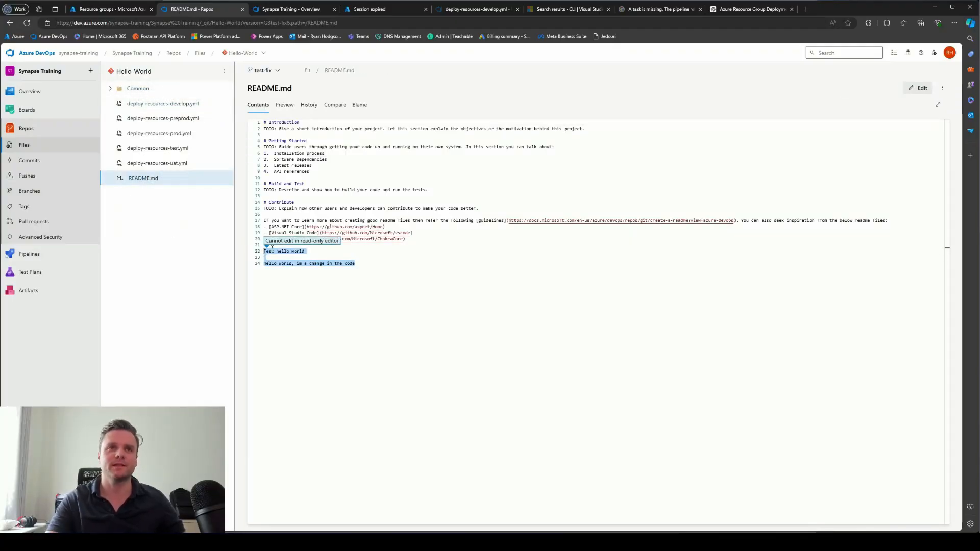
pyautogui.click(917, 88)
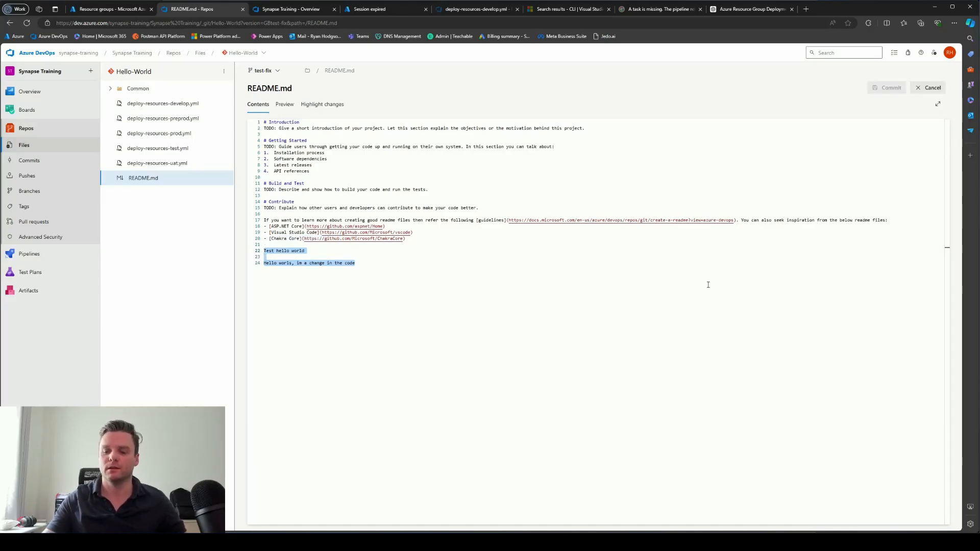
pyautogui.press('BackSpace')
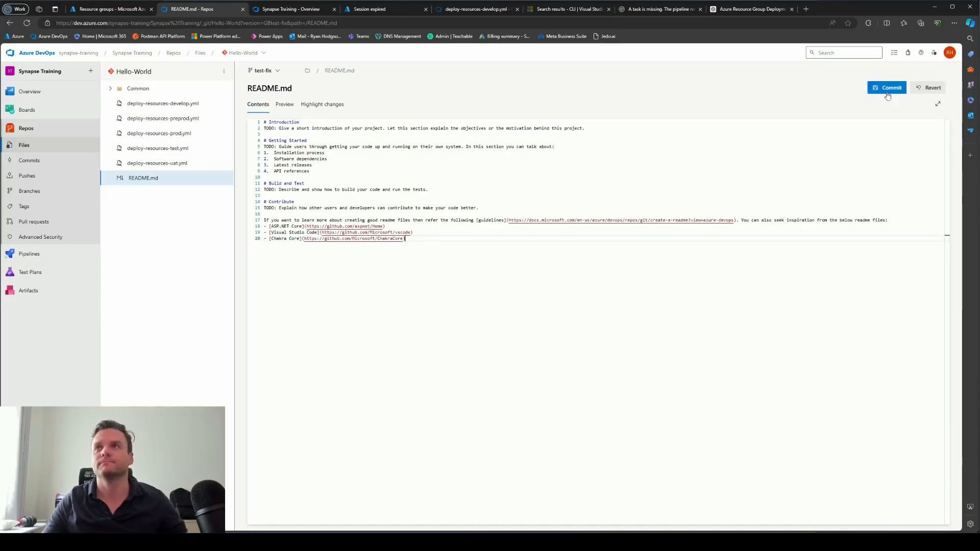
pyautogui.click(887, 93)
pyautogui.click(938, 513)
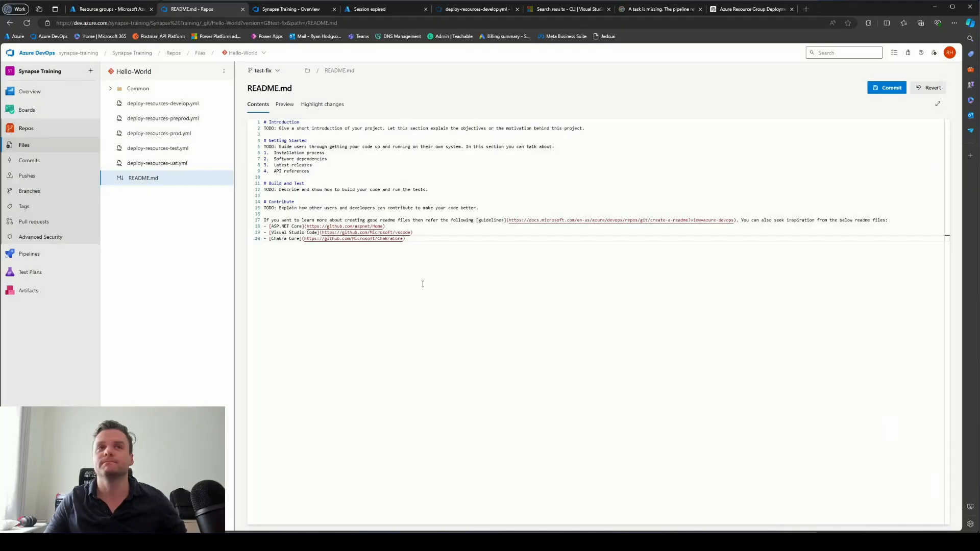
pyautogui.click(24, 223)
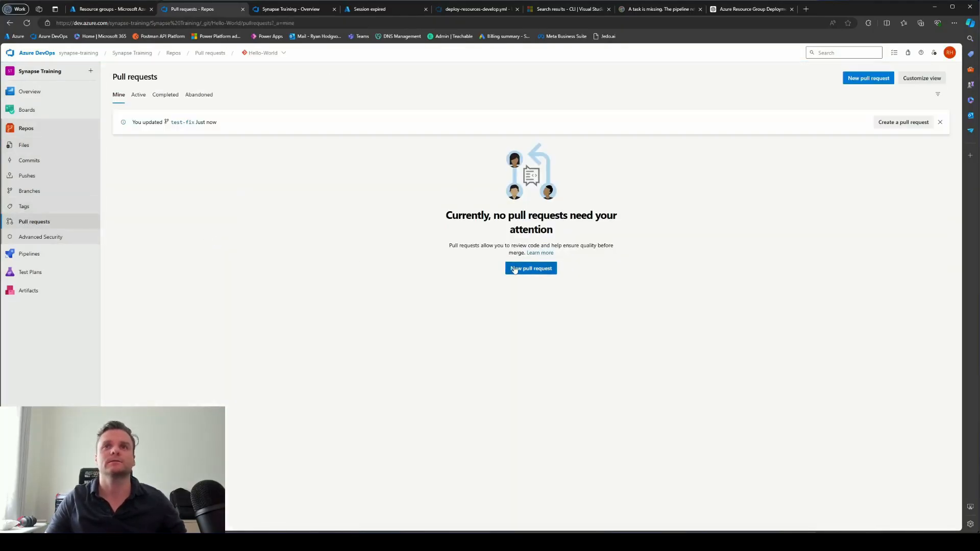
# Step: Create the 'Updated README.md' pull request from test-fix targeting develop
pyautogui.click(514, 269)
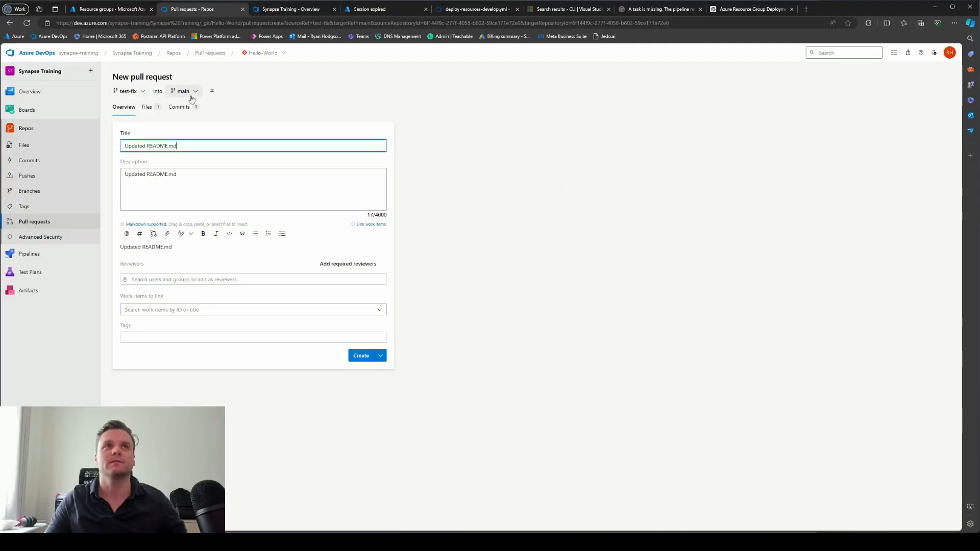
pyautogui.click(192, 98)
pyautogui.click(199, 136)
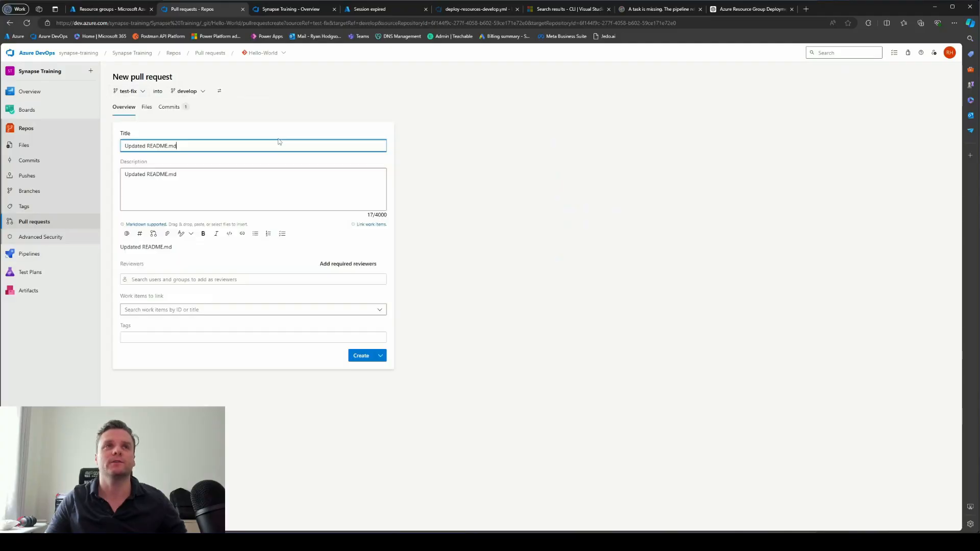
pyautogui.click(152, 111)
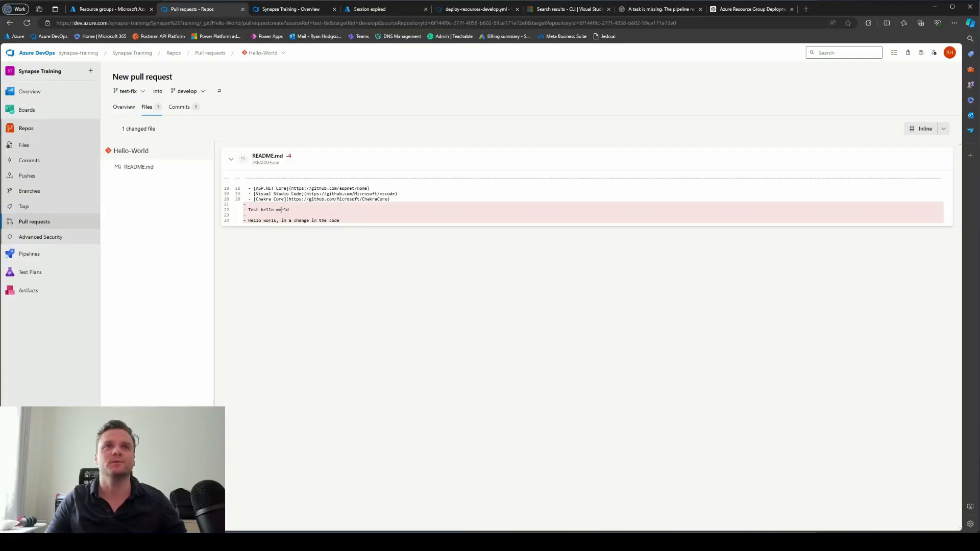
pyautogui.click(127, 109)
pyautogui.click(366, 360)
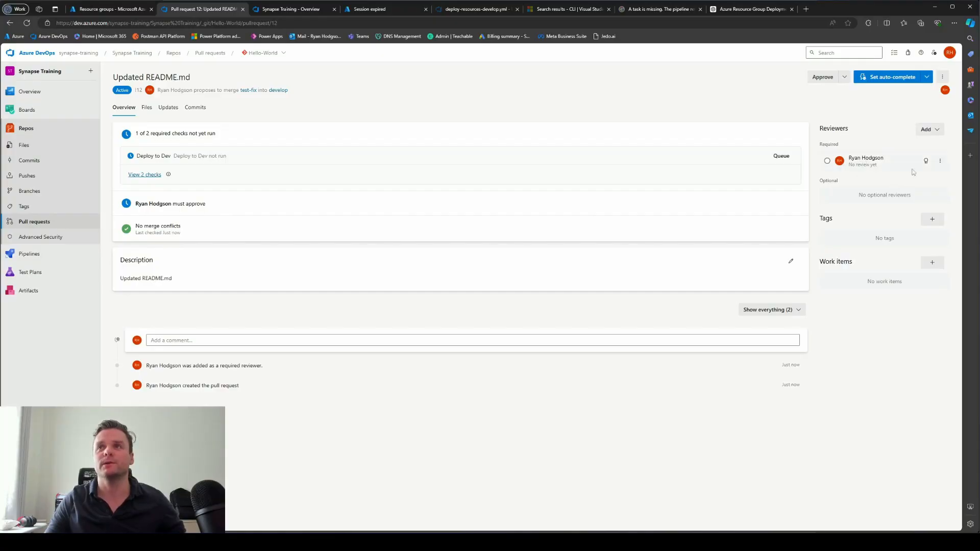
# Step: Approve pull request 12, 'Updated README.md'
pyautogui.moveTo(926, 164)
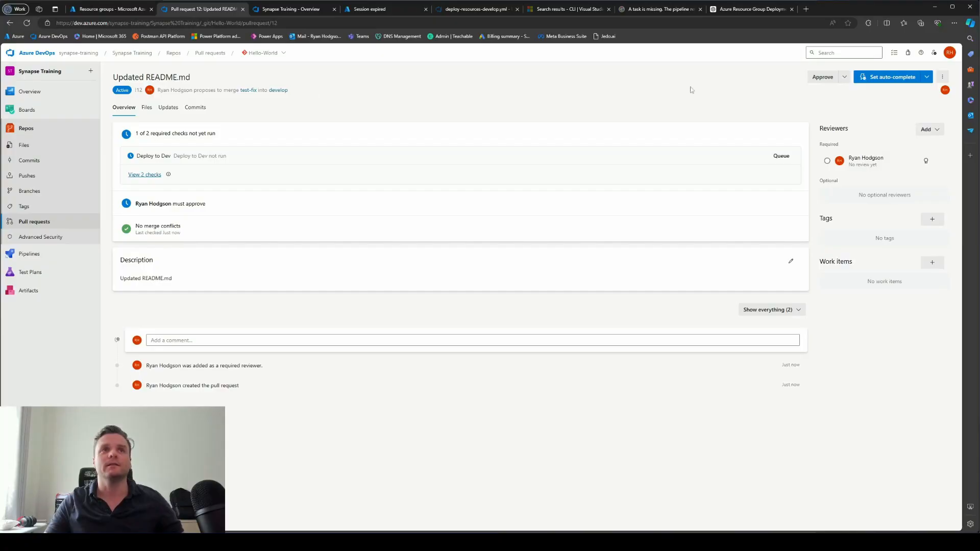
pyautogui.click(821, 77)
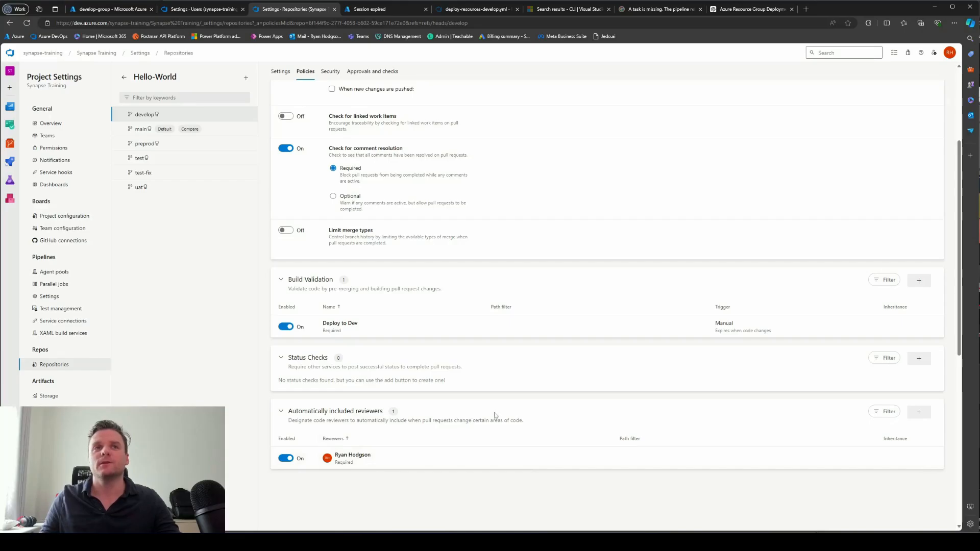
# Step: Start a new organisation group rule that creates a DevOps group named develop-group
pyautogui.click(43, 53)
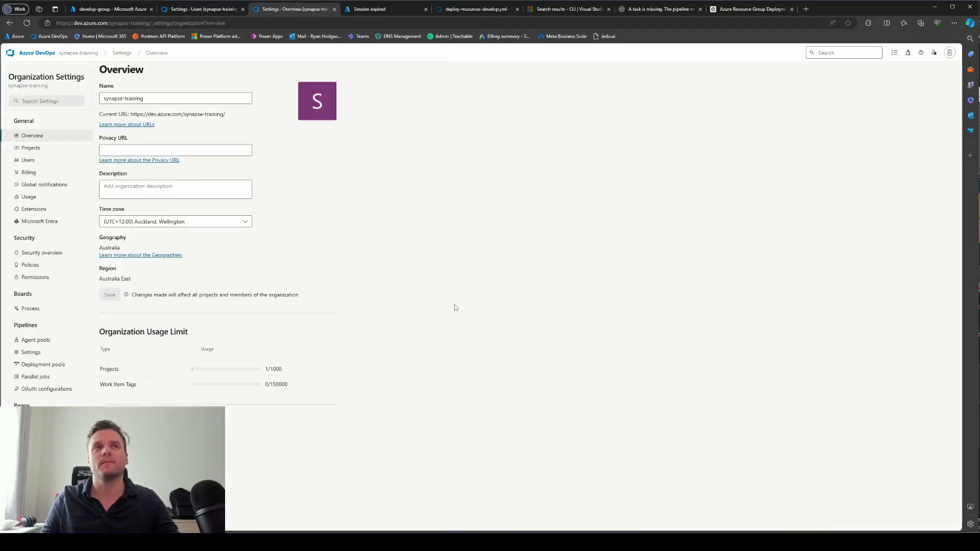
pyautogui.click(27, 160)
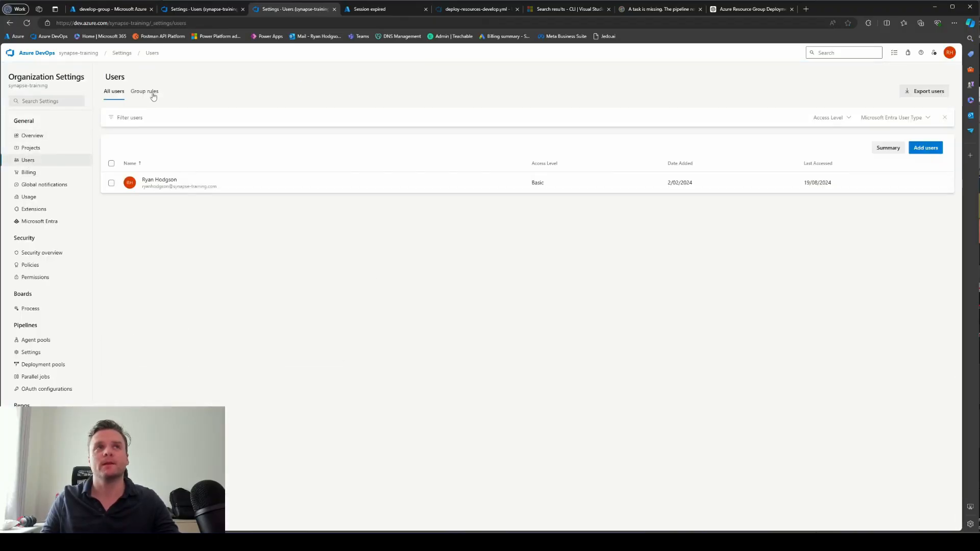
pyautogui.click(144, 94)
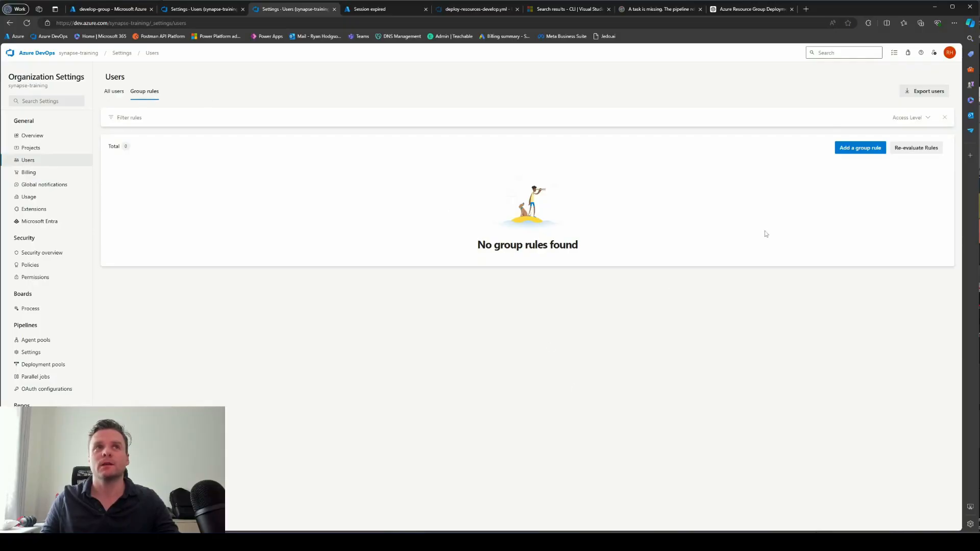
pyautogui.click(855, 151)
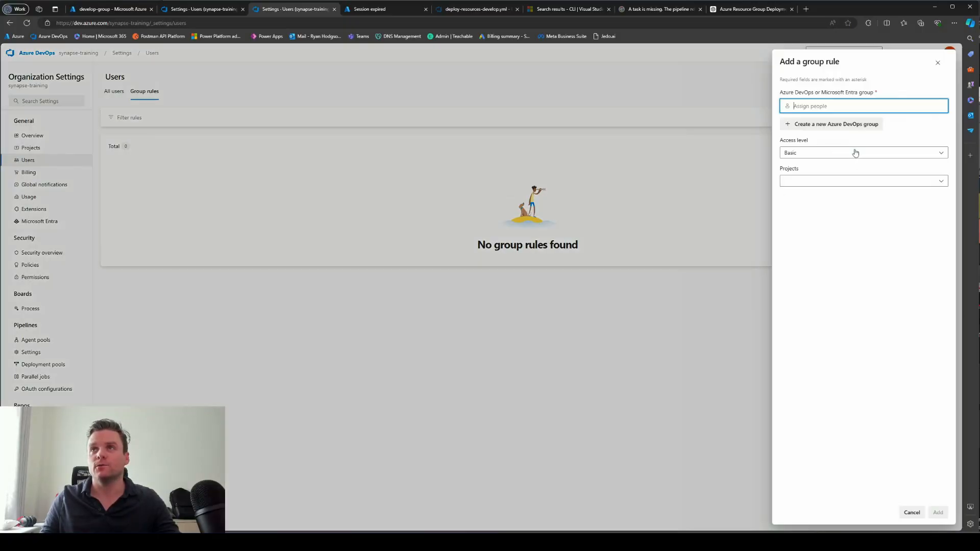
pyautogui.click(827, 125)
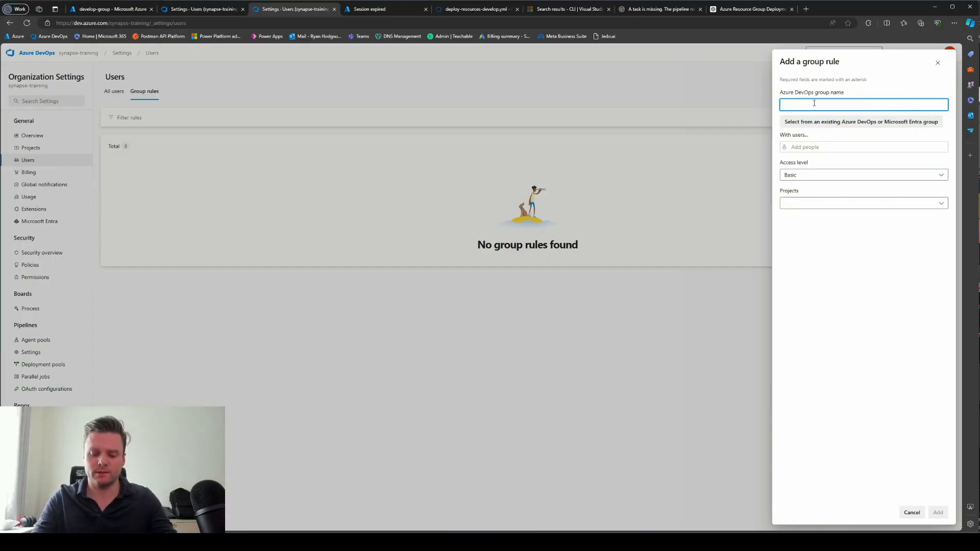
pyautogui.write('devlop')
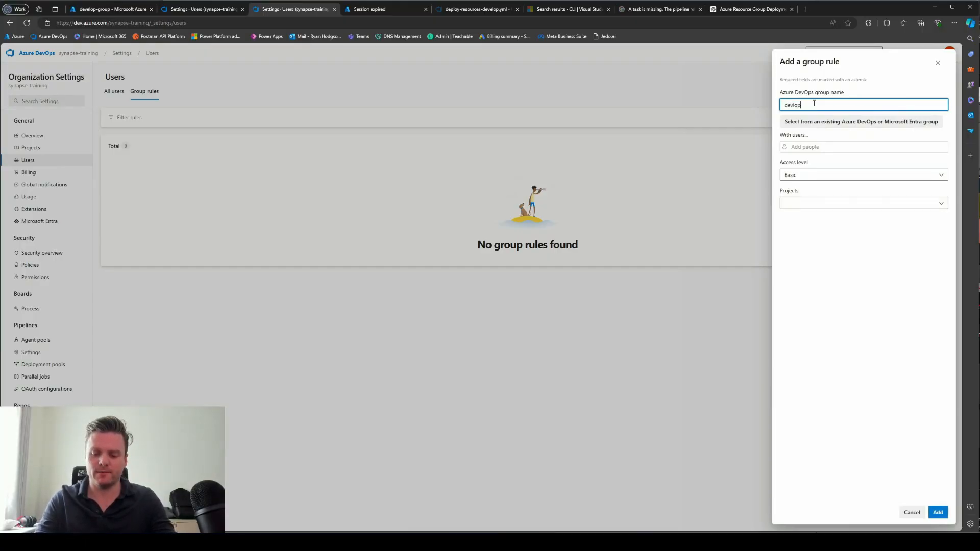
pyautogui.write('-group')
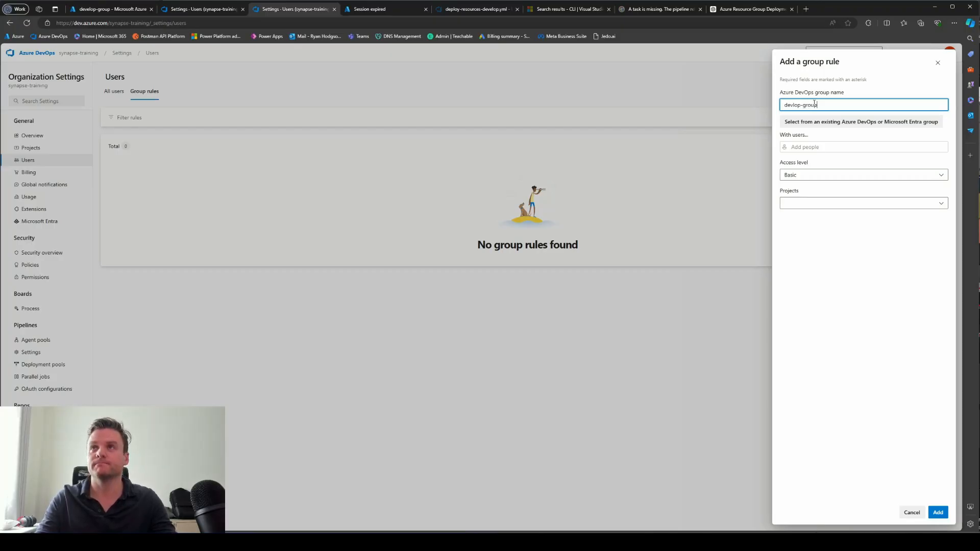
pyautogui.click(793, 105)
pyautogui.write('e')
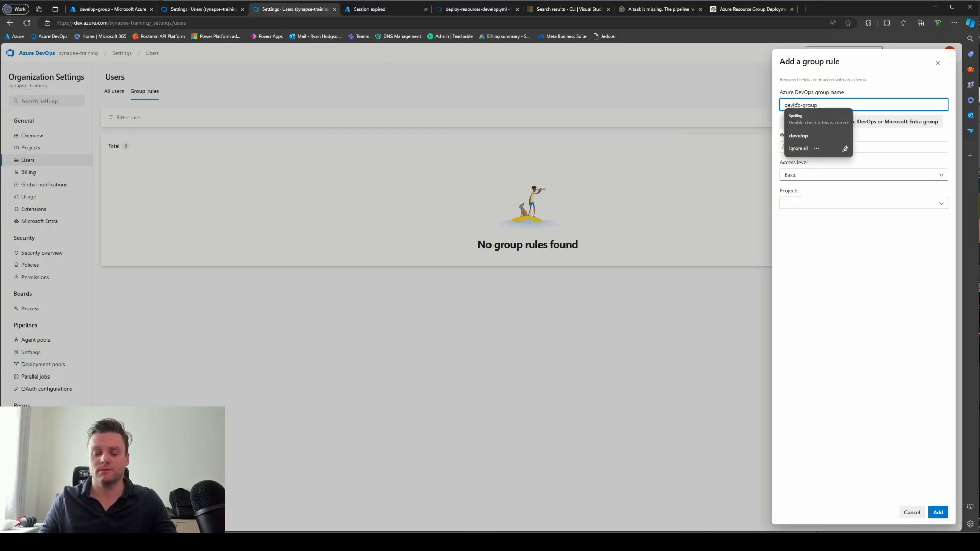
# Step: Add one user, grant Synapse Training project access, and save the develop-group rule
pyautogui.click(824, 146)
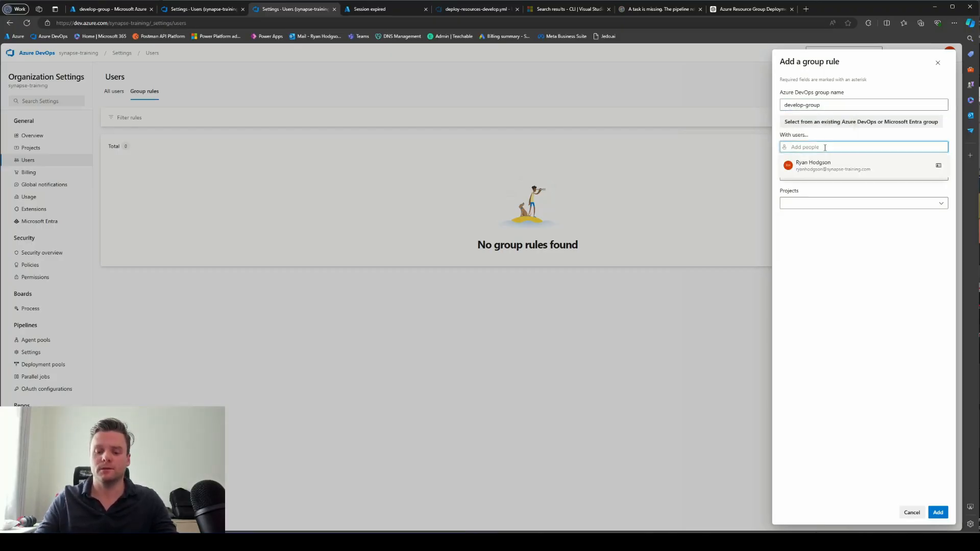
pyautogui.click(878, 164)
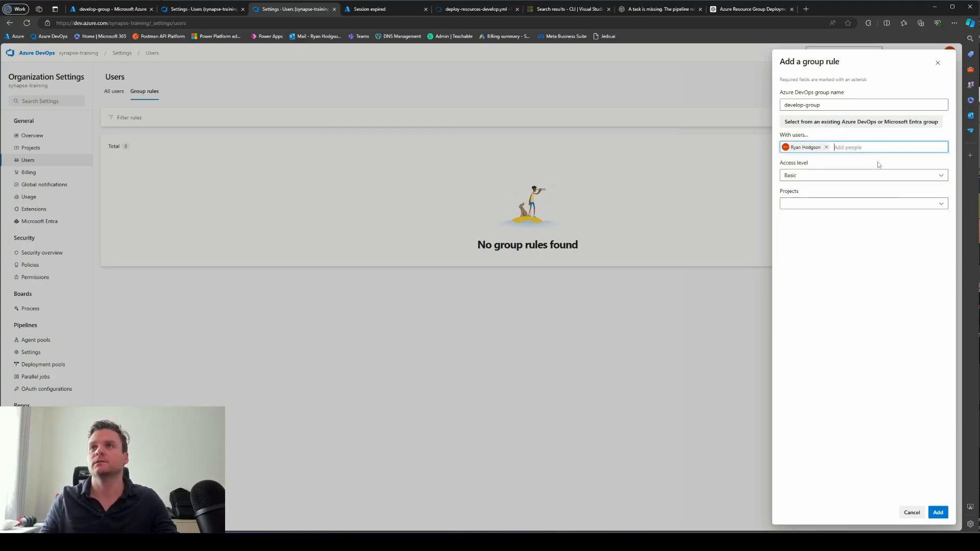
pyautogui.click(888, 269)
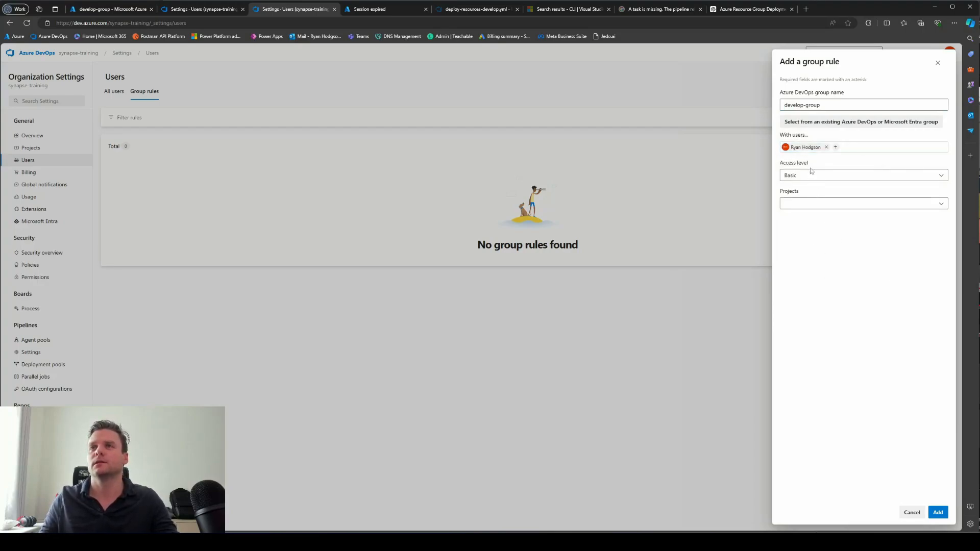
pyautogui.click(822, 204)
pyautogui.click(792, 220)
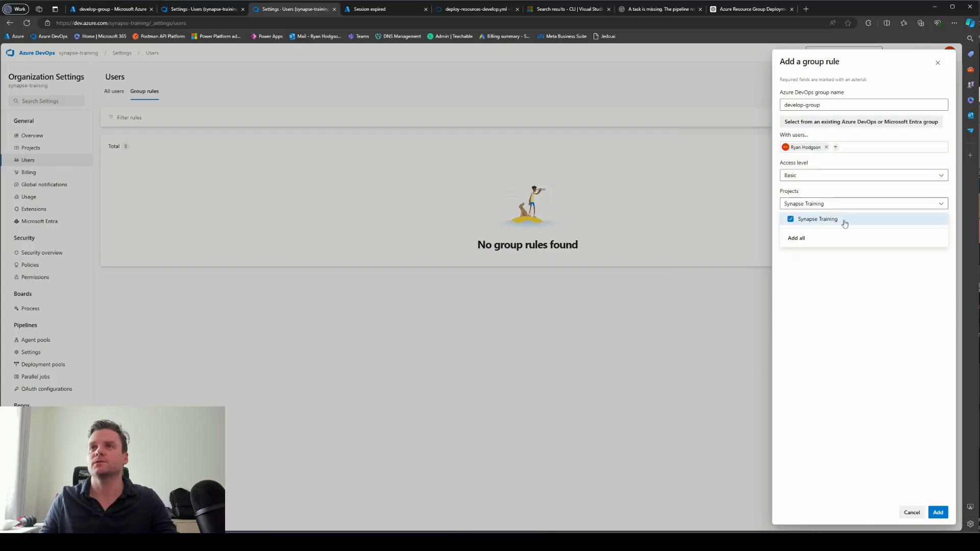
pyautogui.click(867, 308)
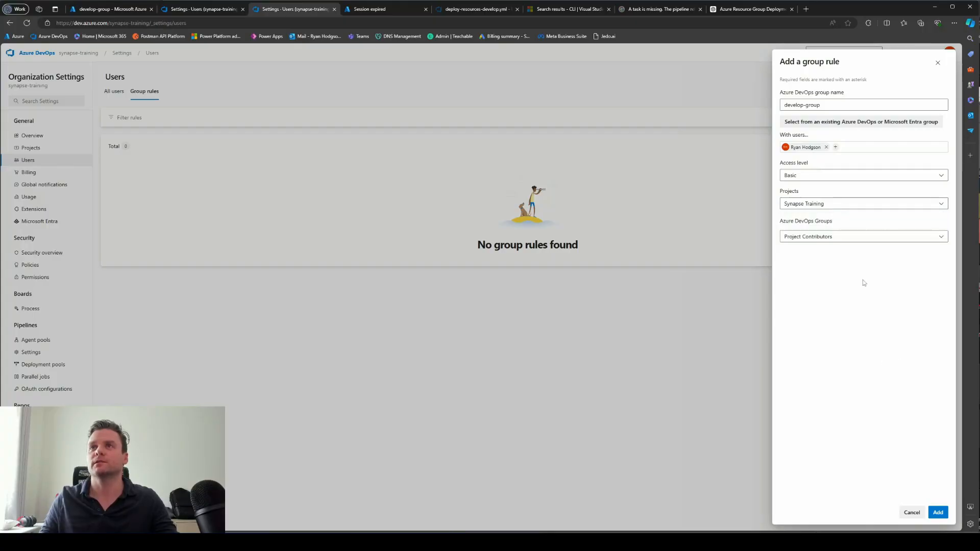
pyautogui.click(936, 513)
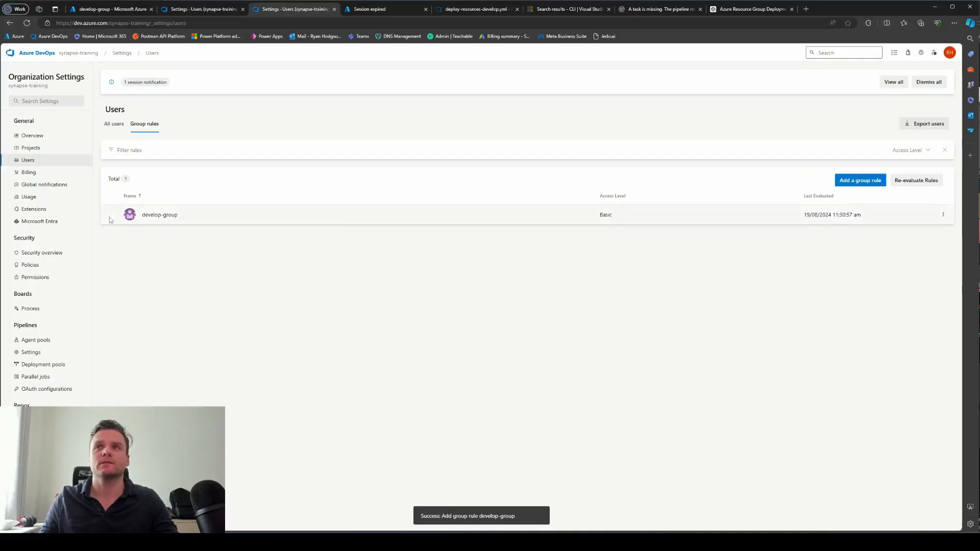
# Step: Check develop-group's members through Manage members, then go to the other Users settings tab
pyautogui.click(944, 215)
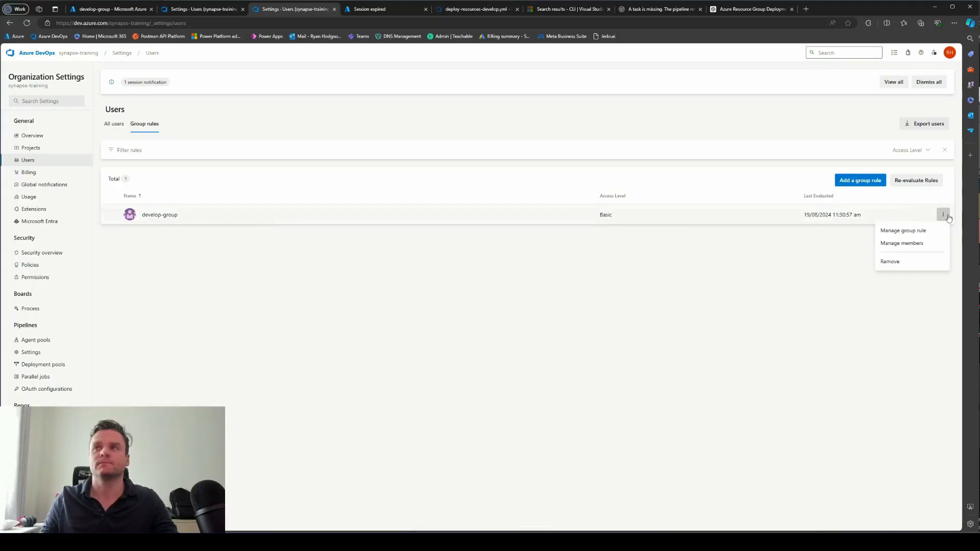
pyautogui.click(900, 244)
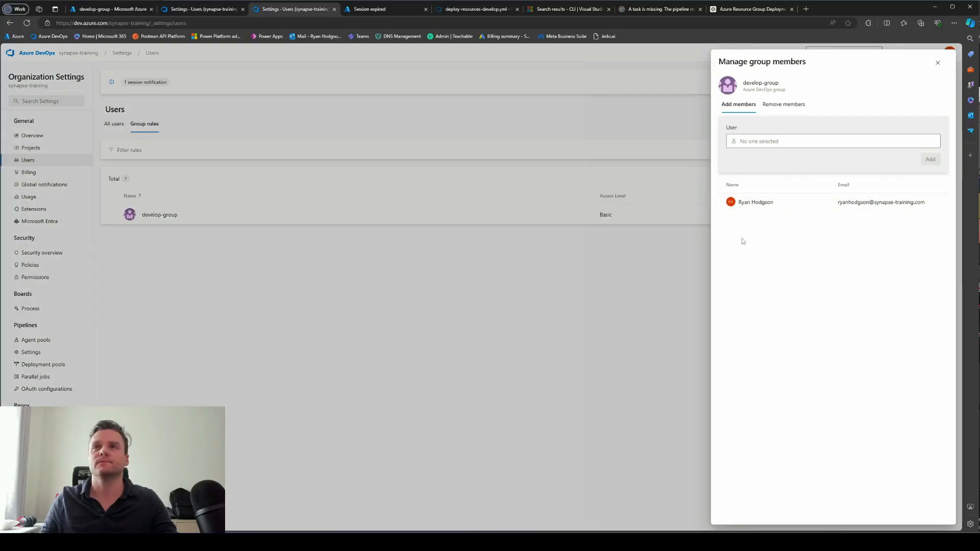
pyautogui.click(937, 63)
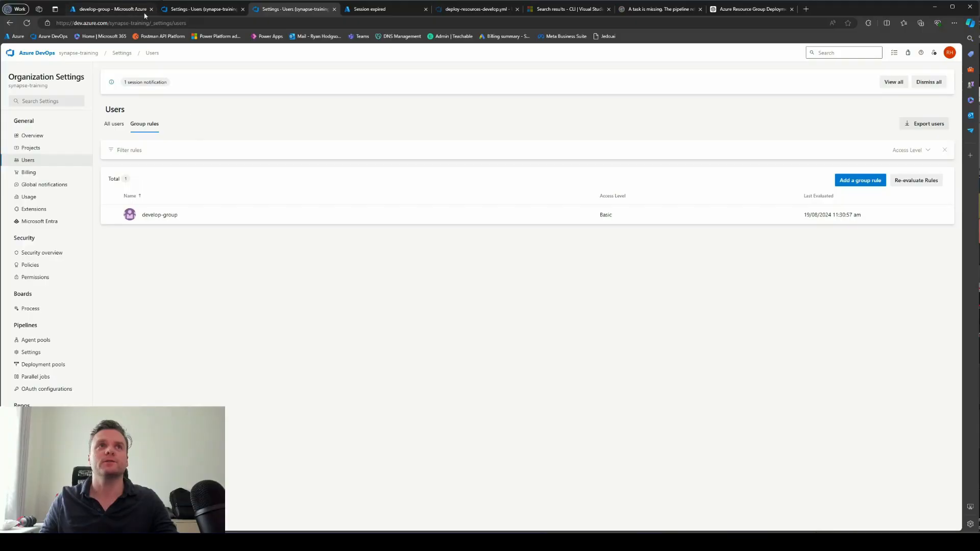
pyautogui.click(197, 11)
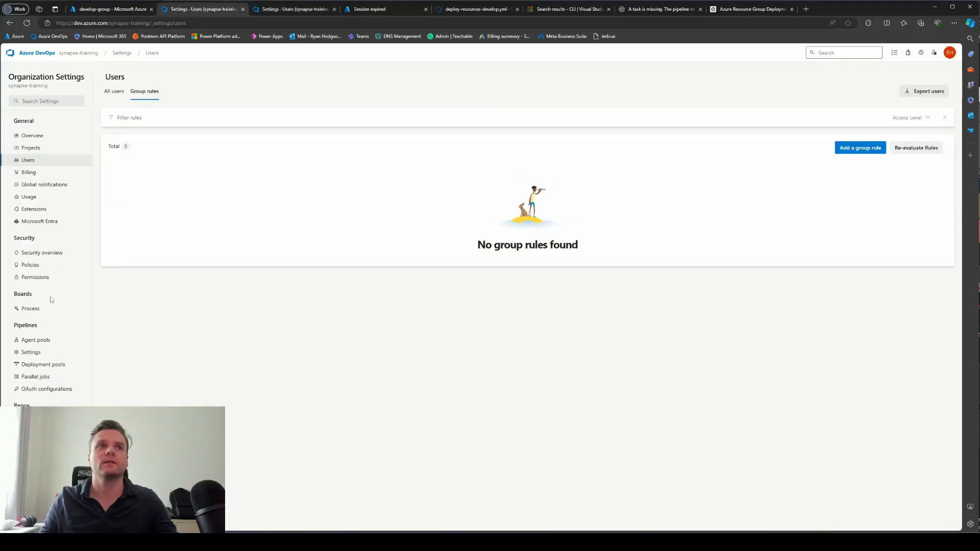
# Step: Open the branch policies for develop in the Hello-World repository
pyautogui.click(81, 53)
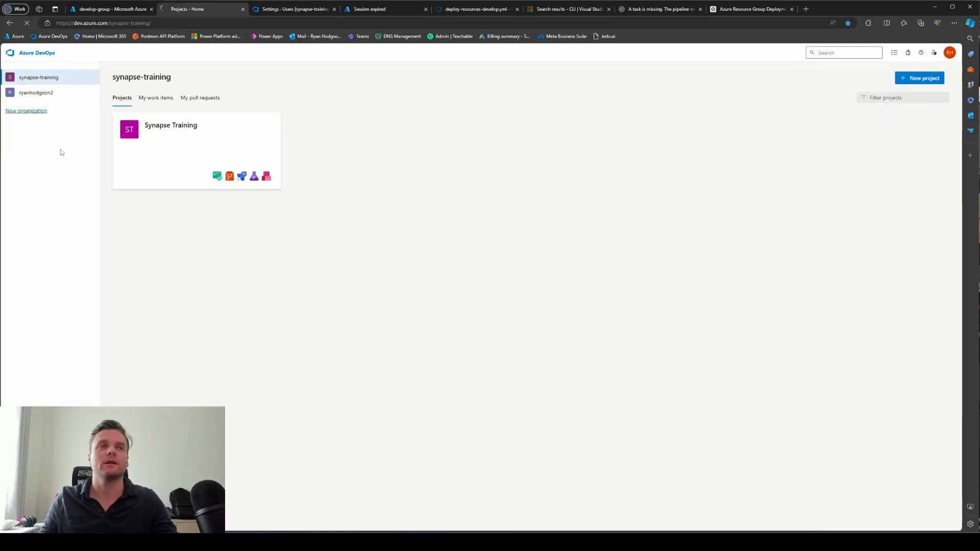
pyautogui.click(20, 179)
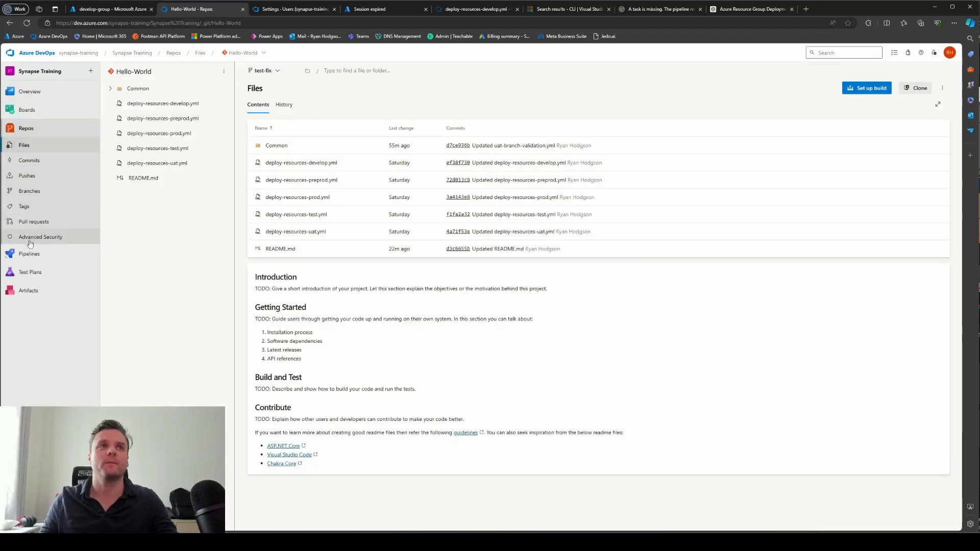
pyautogui.click(29, 191)
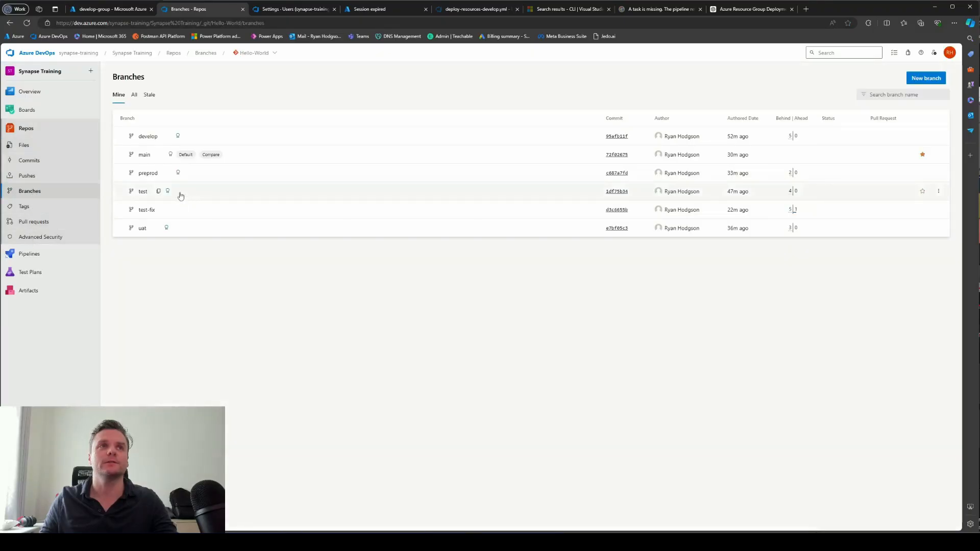
pyautogui.click(179, 138)
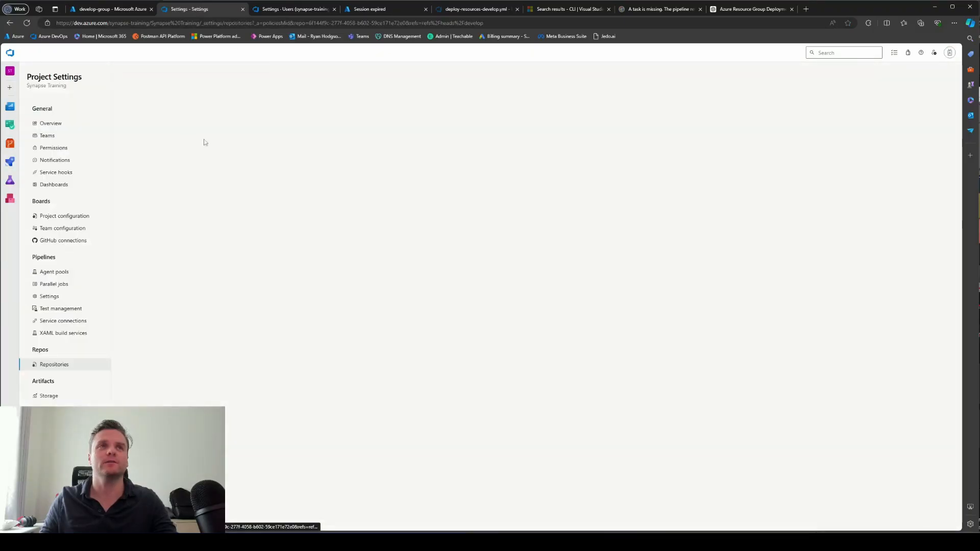
pyautogui.scroll(-5, 535, 395)
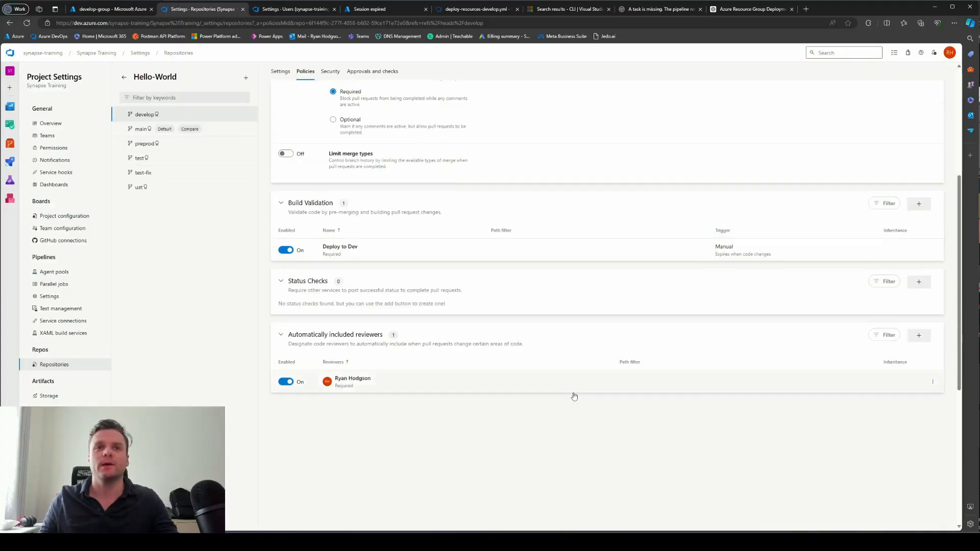
# Step: Add and save an automatic reviewer policy requiring develop-group, with minimum reviewers set to 1
pyautogui.click(921, 334)
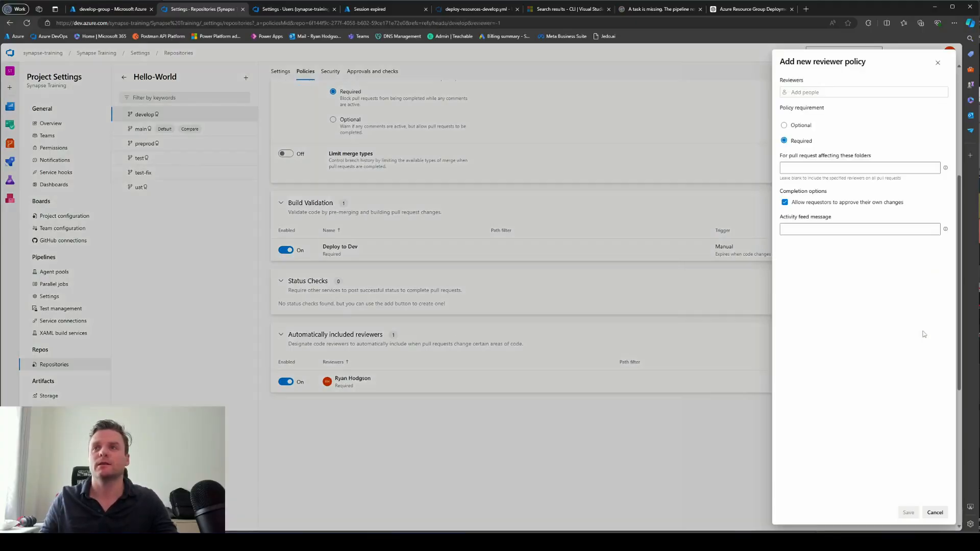
pyautogui.click(829, 92)
pyautogui.write('dev')
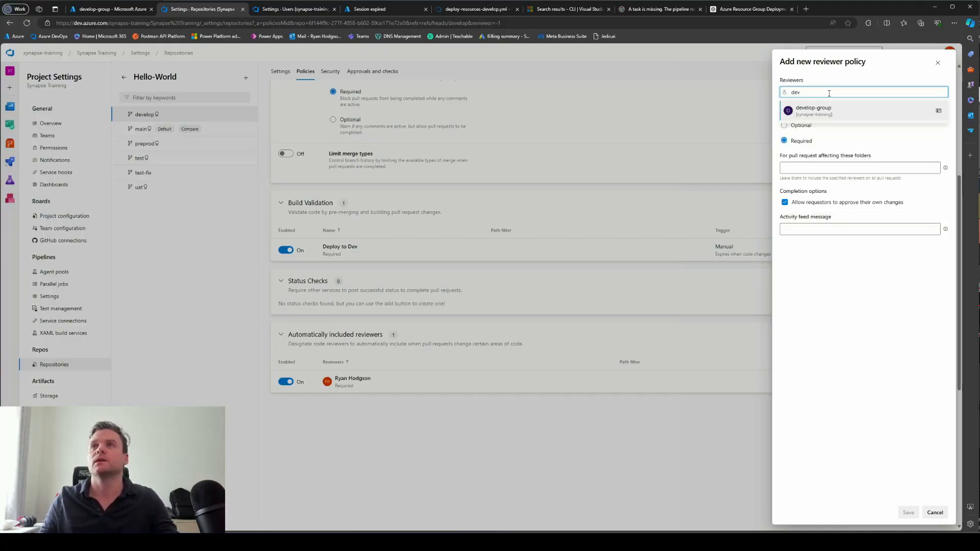
pyautogui.click(845, 114)
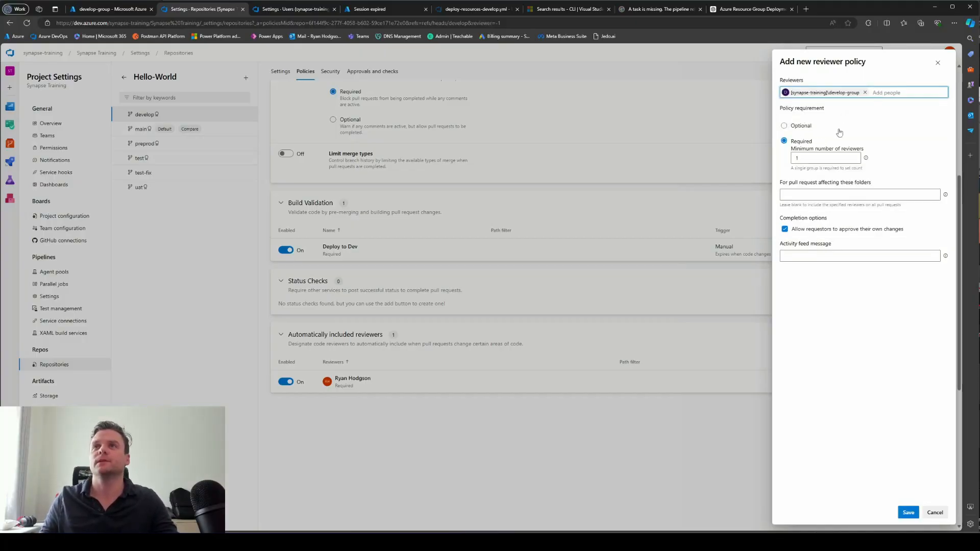
pyautogui.click(812, 157)
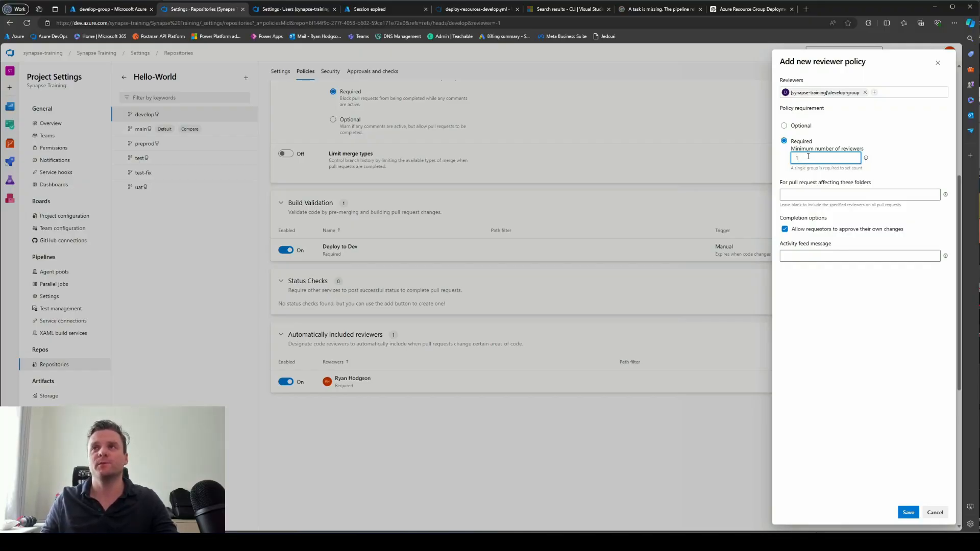
pyautogui.doubleClick(807, 159)
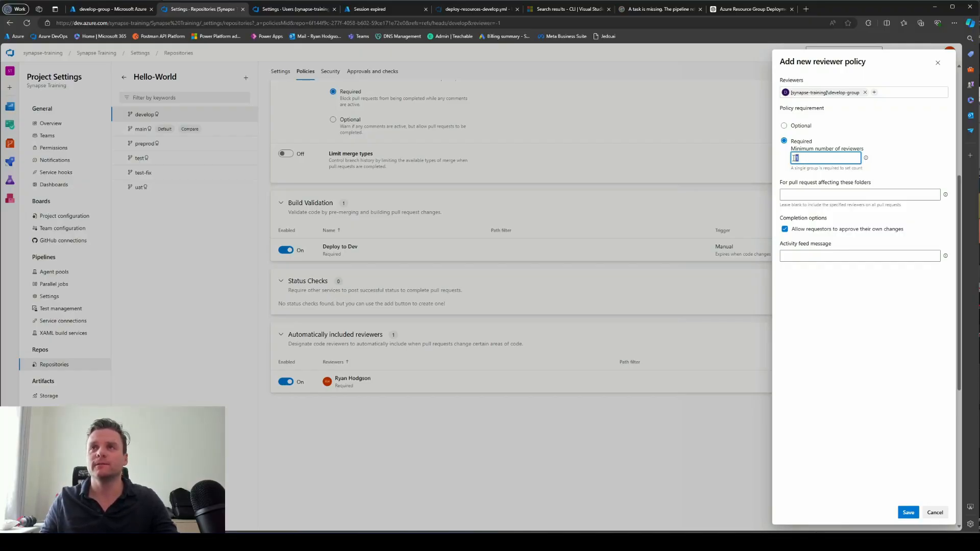
pyautogui.press('BackSpace')
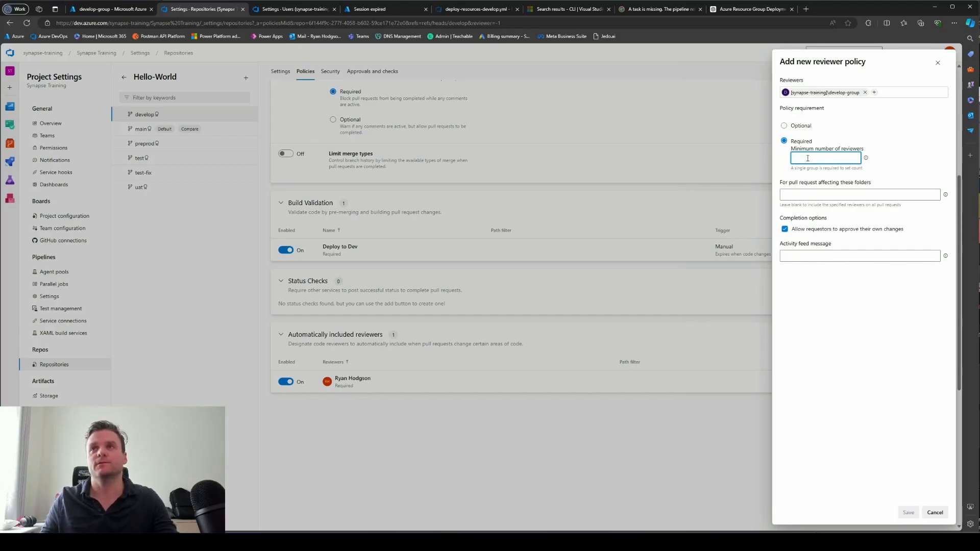
pyautogui.write('3')
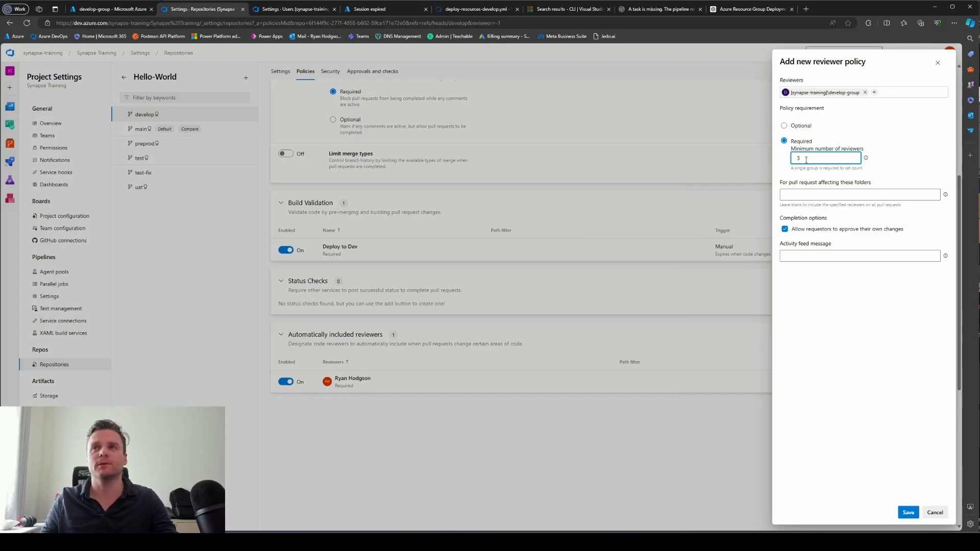
pyautogui.doubleClick(801, 158)
pyautogui.write('1')
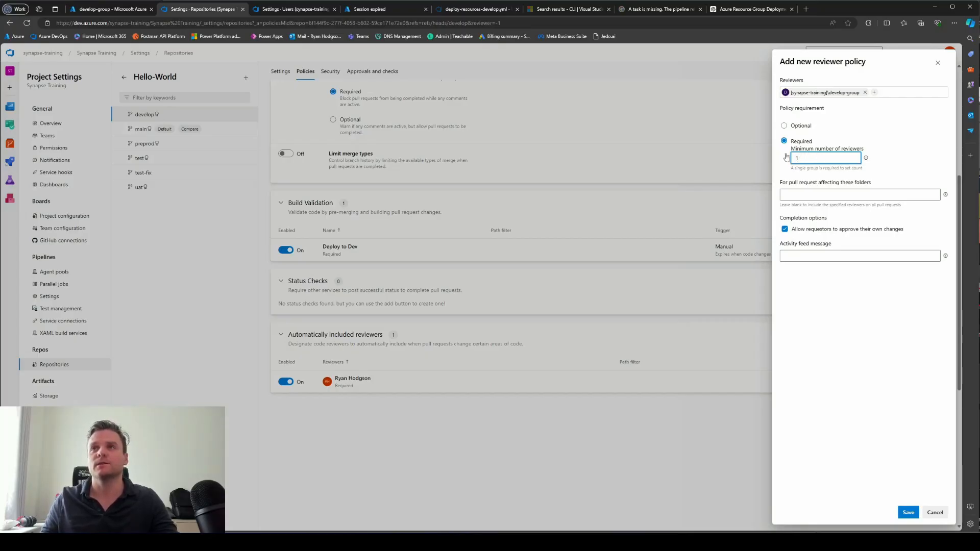
pyautogui.click(849, 348)
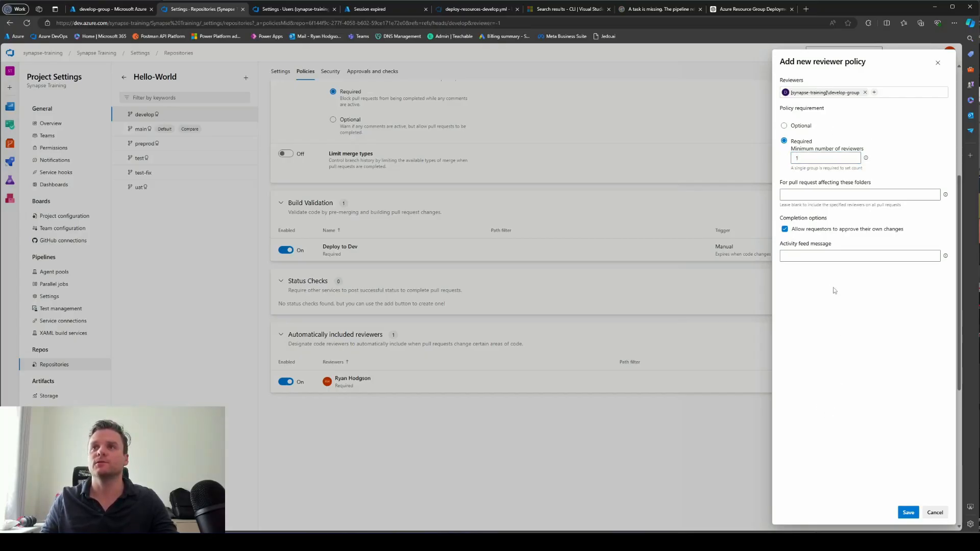
pyautogui.click(908, 513)
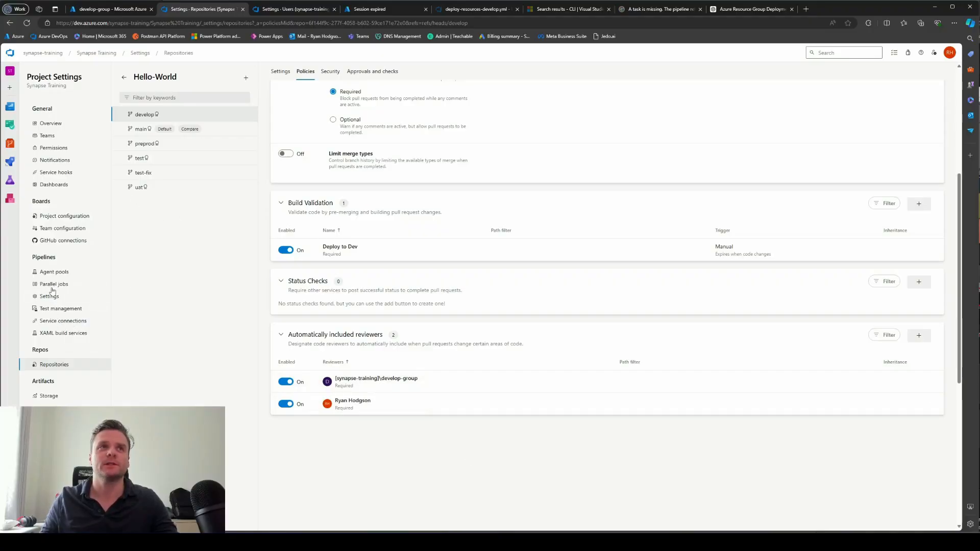
# Step: Create a new pull request merging test-fix into the develop branch
pyautogui.moveTo(10, 143)
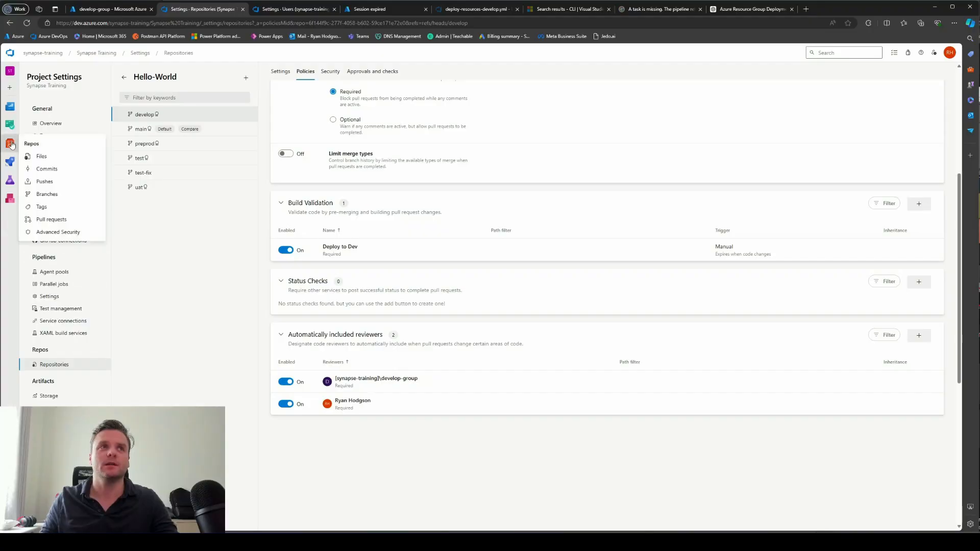
pyautogui.click(52, 219)
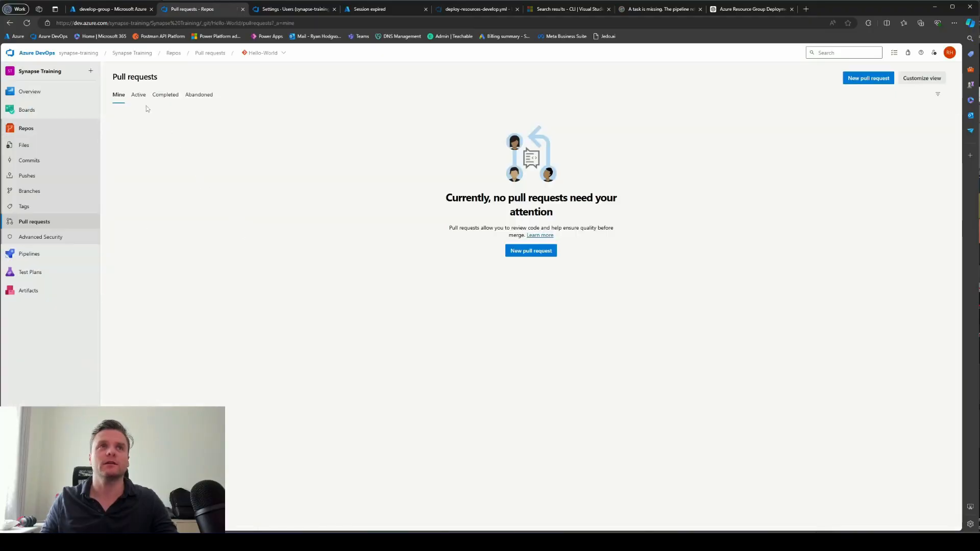
pyautogui.click(528, 251)
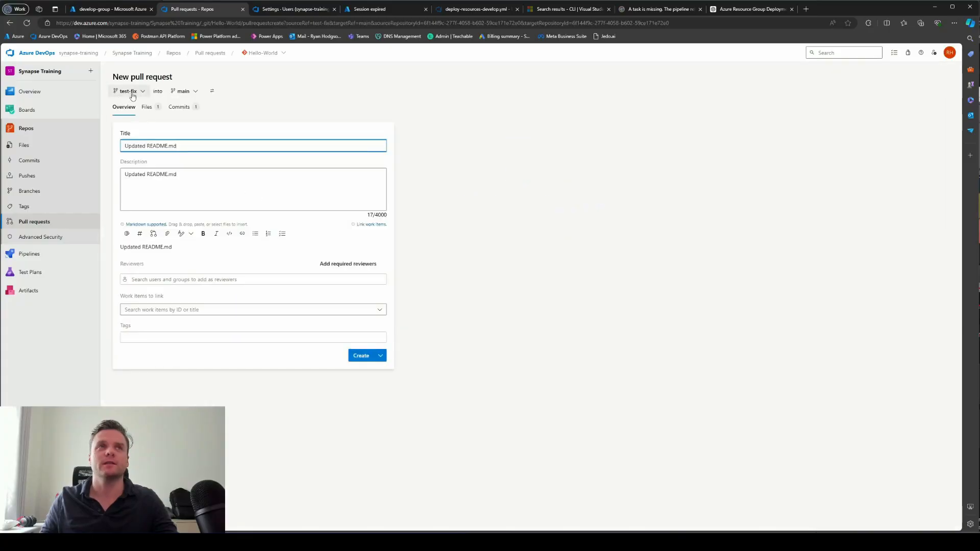
pyautogui.click(184, 90)
pyautogui.click(196, 136)
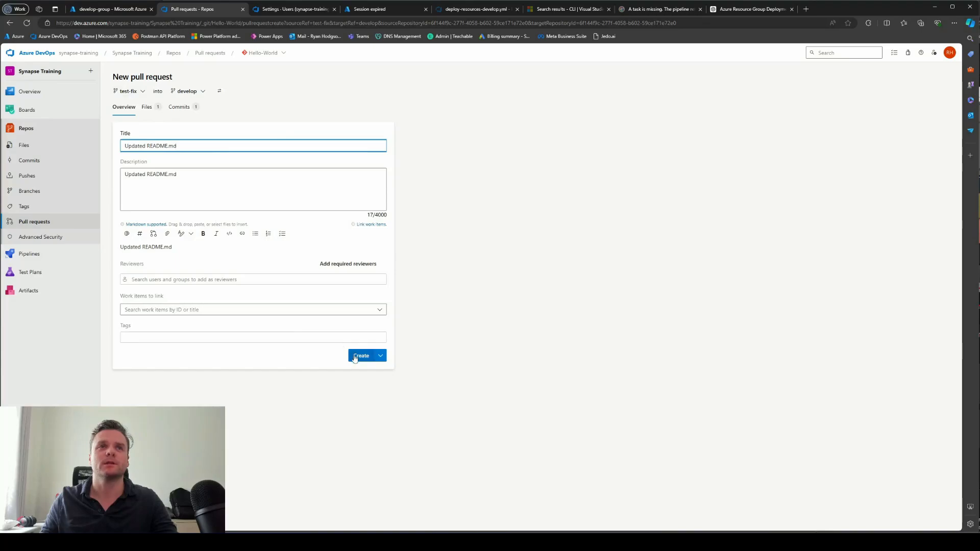
pyautogui.click(357, 356)
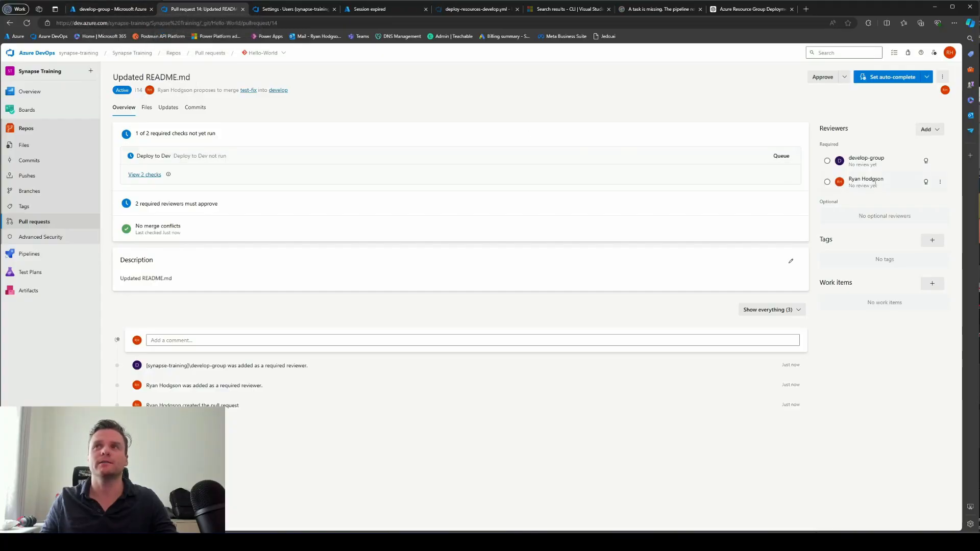
# Step: In a new tab, delete the individual user's reviewer policy from develop's branch policies
pyautogui.rightClick(34, 192)
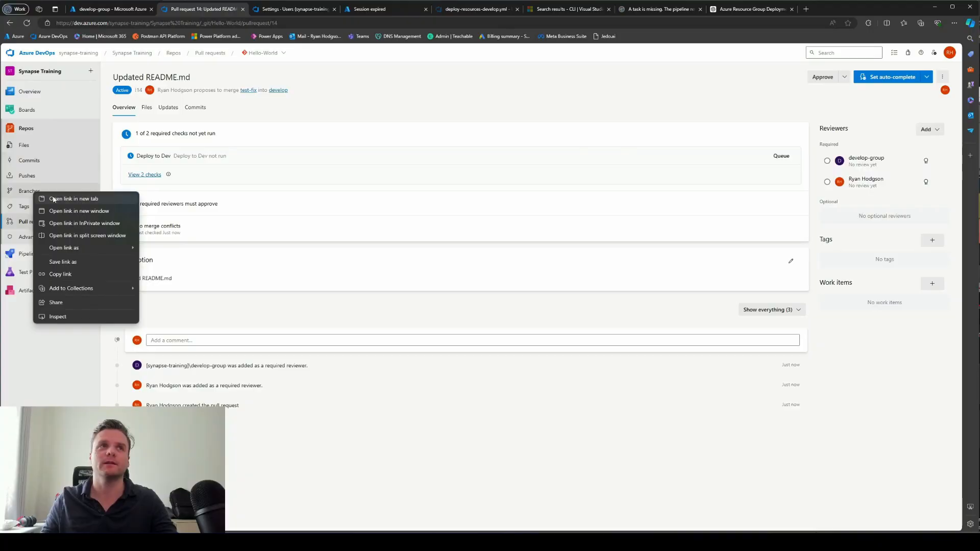
pyautogui.click(54, 199)
pyautogui.click(291, 10)
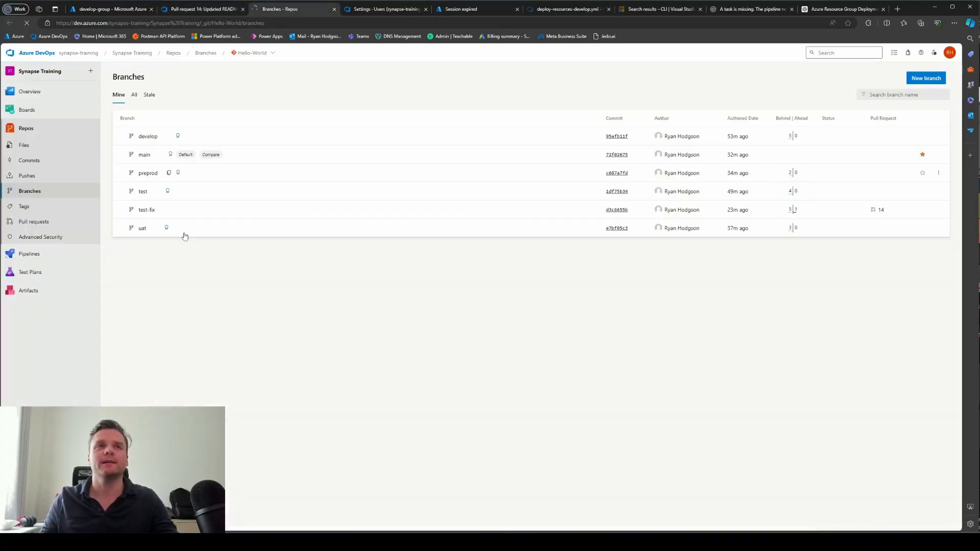
pyautogui.click(177, 137)
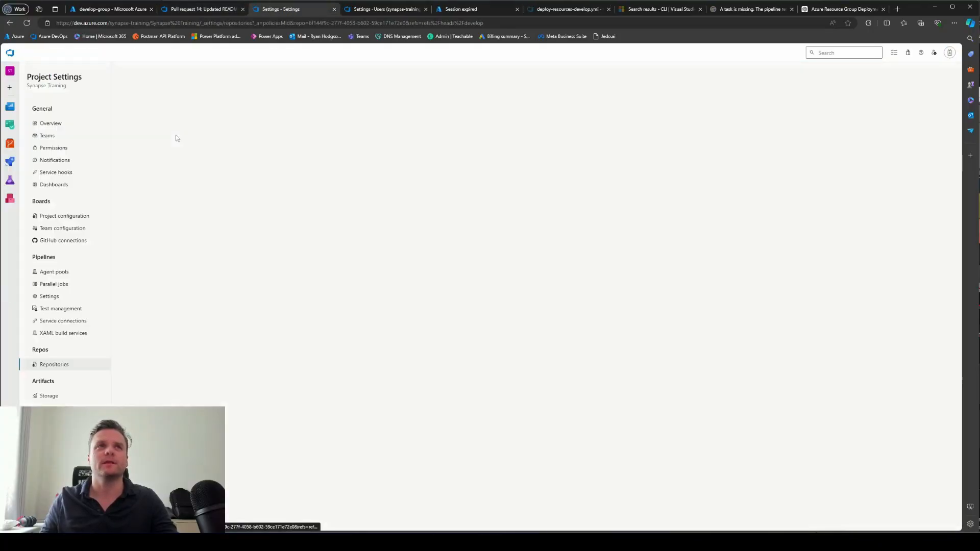
pyautogui.scroll(-3, 590, 404)
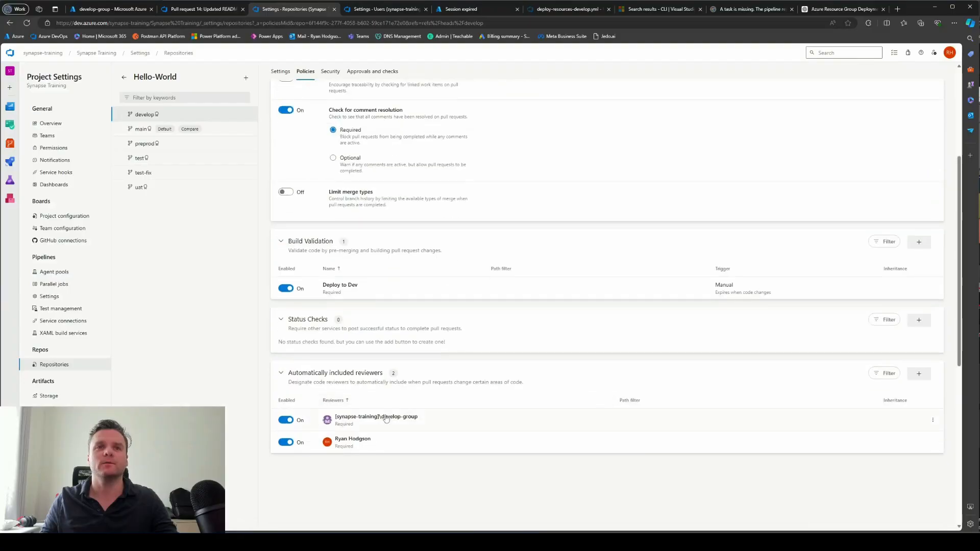
pyautogui.click(927, 444)
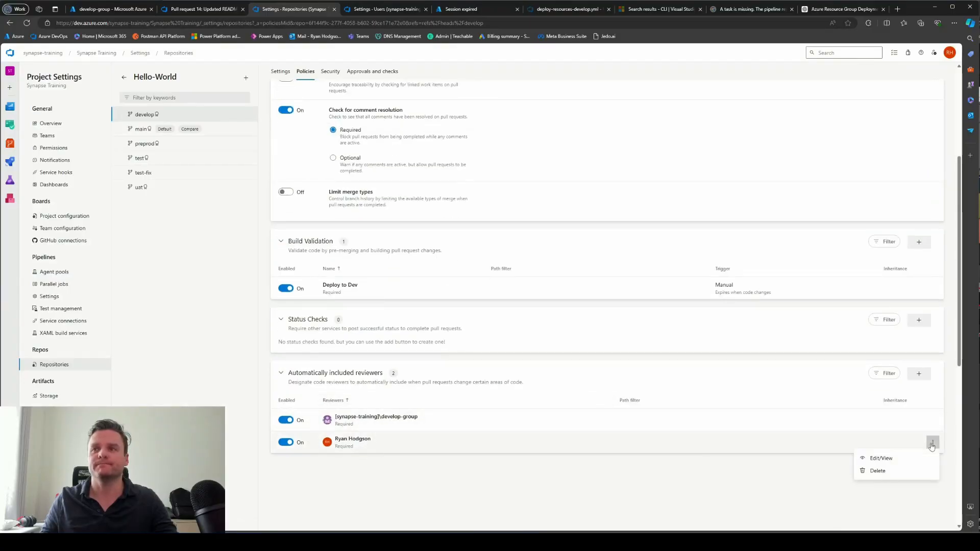
pyautogui.click(875, 473)
pyautogui.click(551, 309)
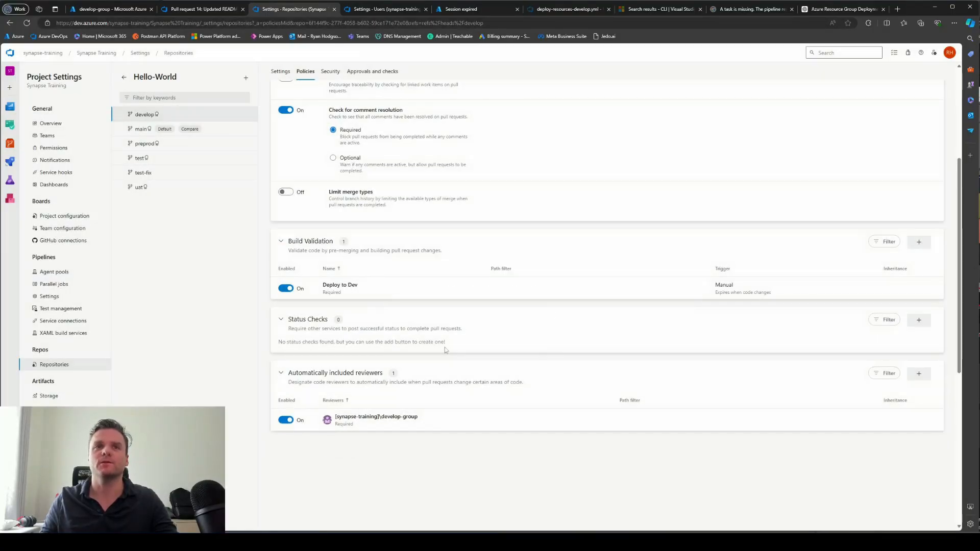
# Step: Reload the pull request and remove the individual user from its reviewers
pyautogui.click(187, 8)
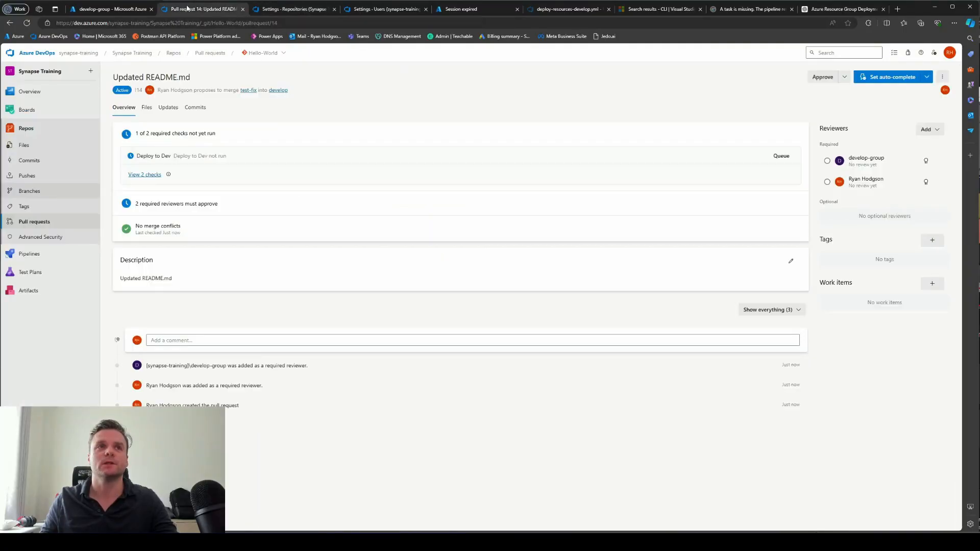
pyautogui.click(26, 23)
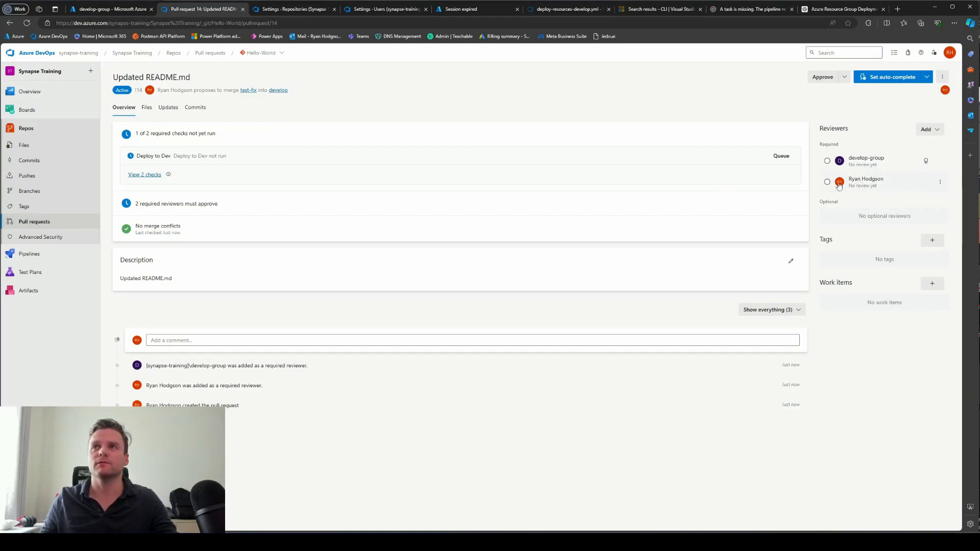
pyautogui.click(939, 182)
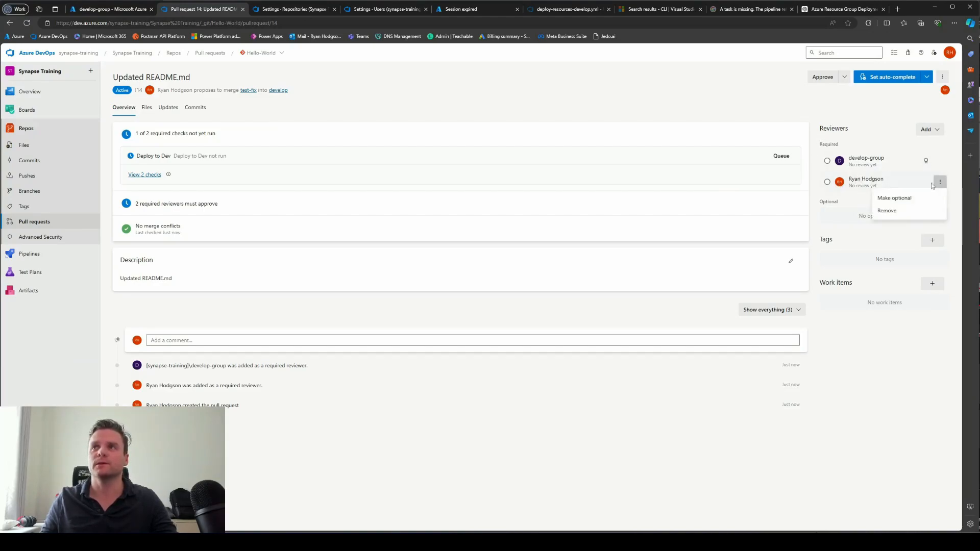
pyautogui.click(887, 210)
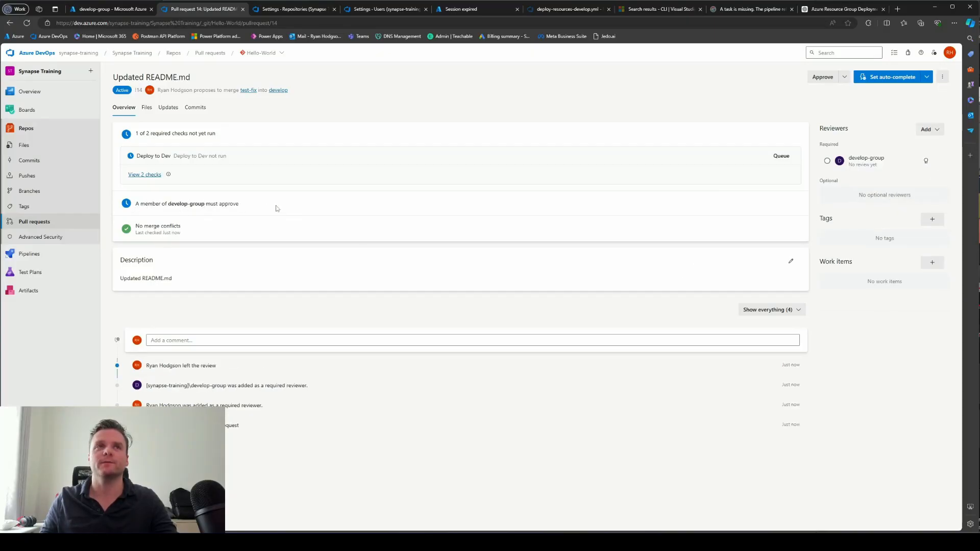
# Step: Approve the test-fix into develop pull request
pyautogui.click(819, 77)
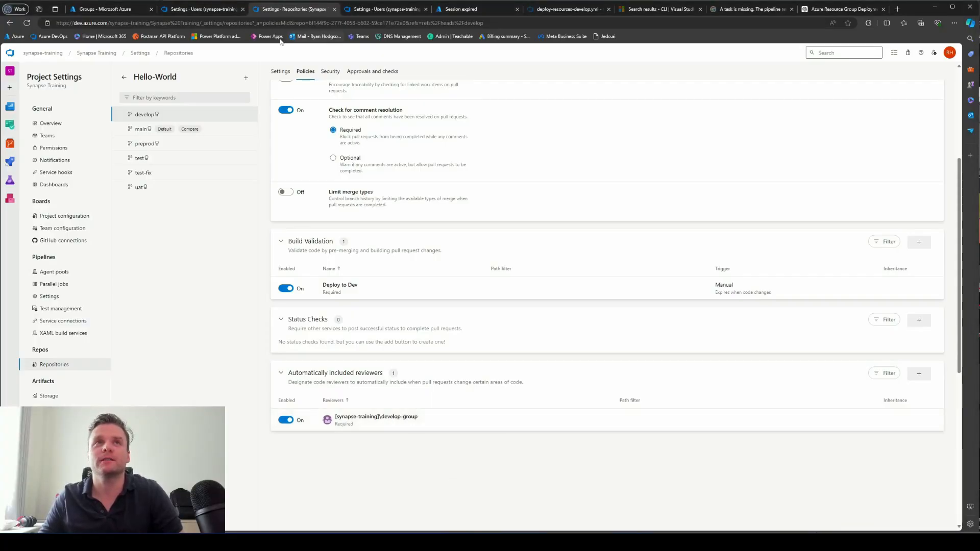
# Step: Start a new Azure portal group and name it develop-group-ad
pyautogui.click(119, 10)
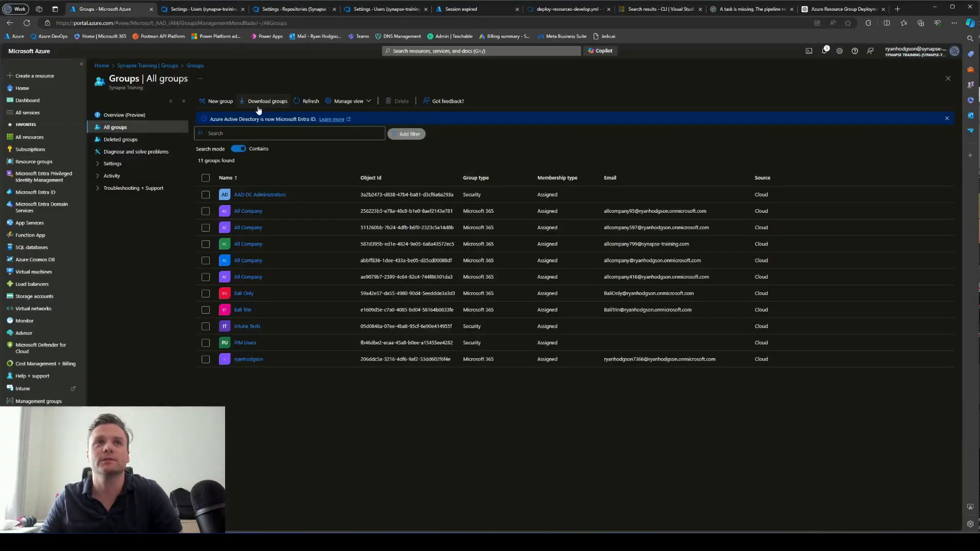
pyautogui.click(217, 101)
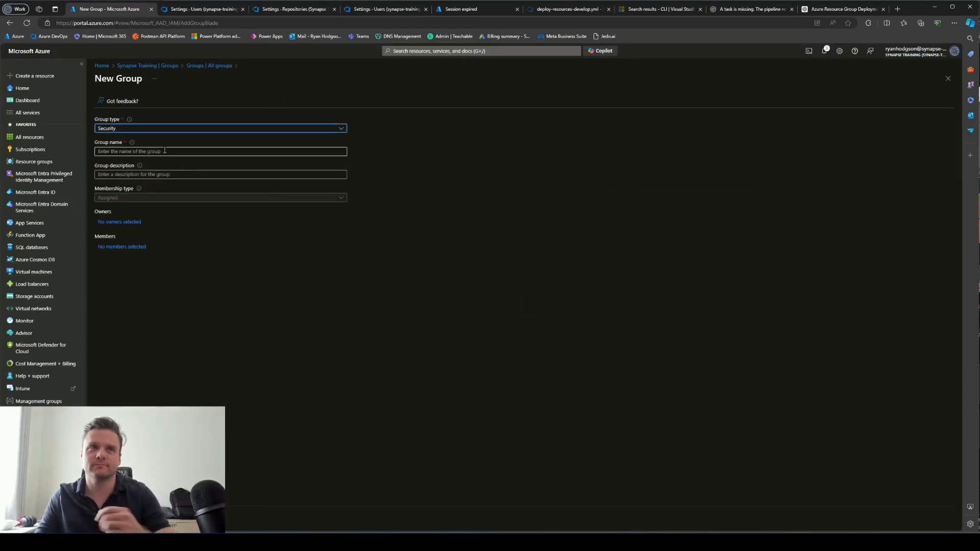
pyautogui.click(164, 150)
pyautogui.write('develop-g')
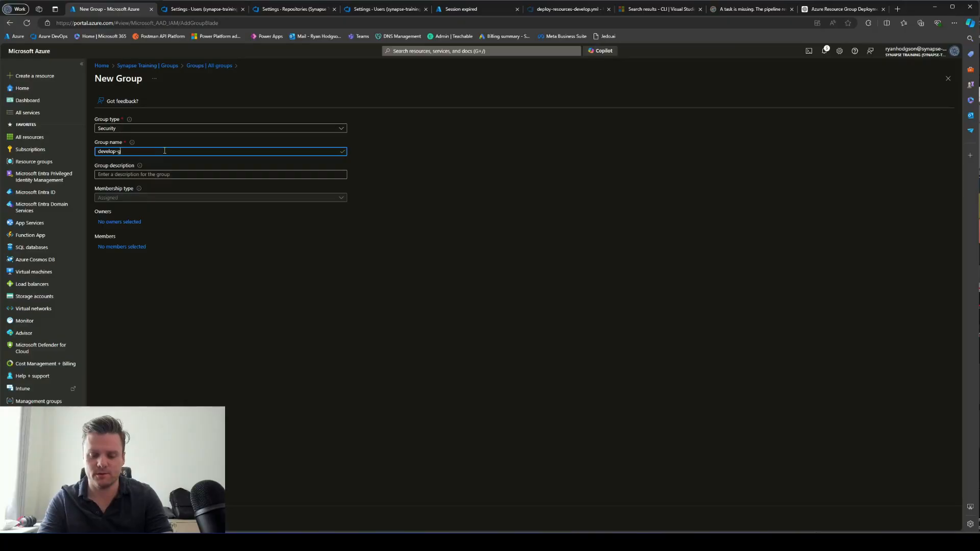
pyautogui.write('roup-ad')
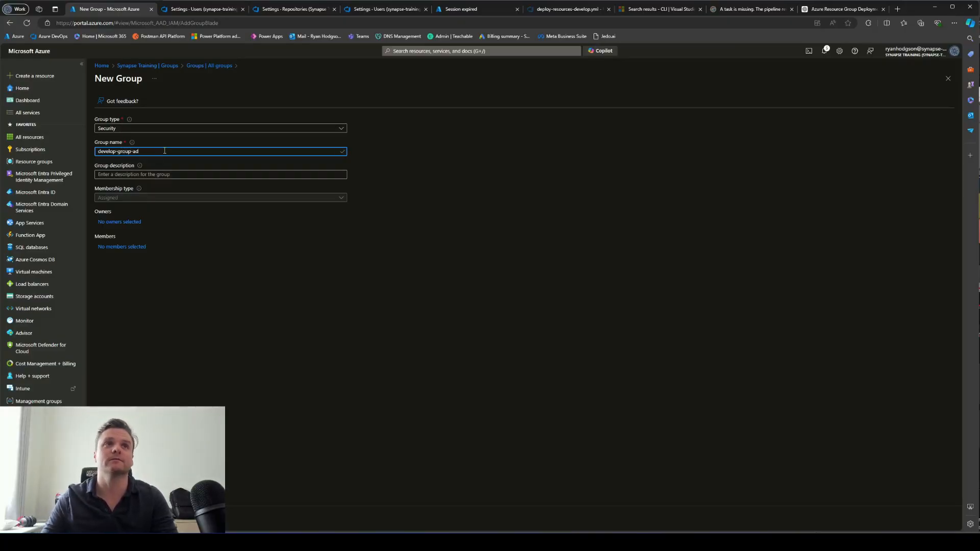
# Step: Add one user account as the member and create the develop-group-ad group
pyautogui.click(122, 247)
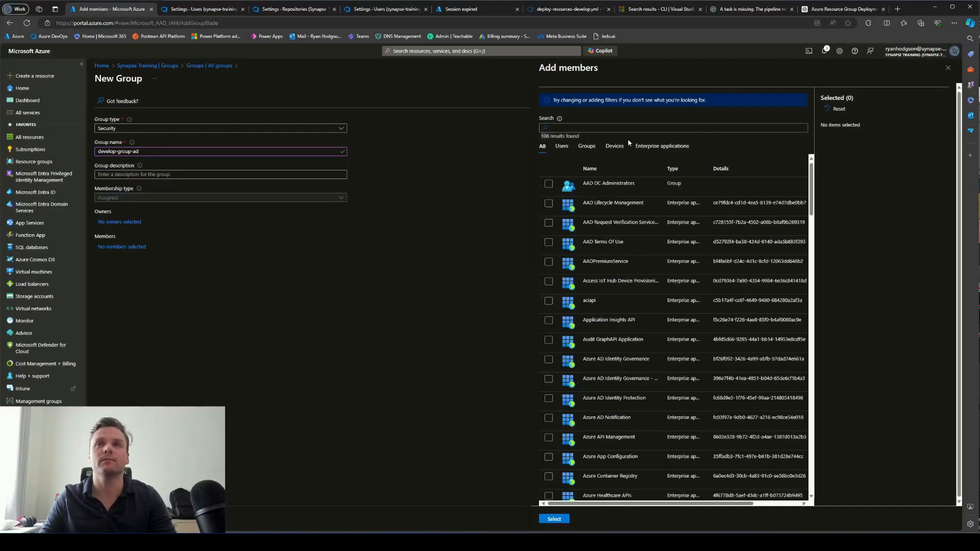
pyautogui.click(583, 128)
pyautogui.write('ryan')
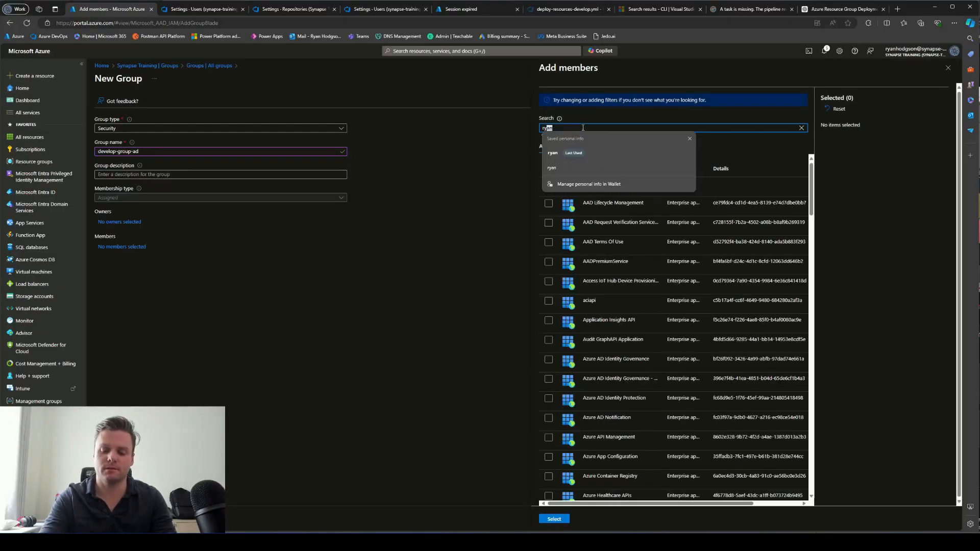
pyautogui.write('ho')
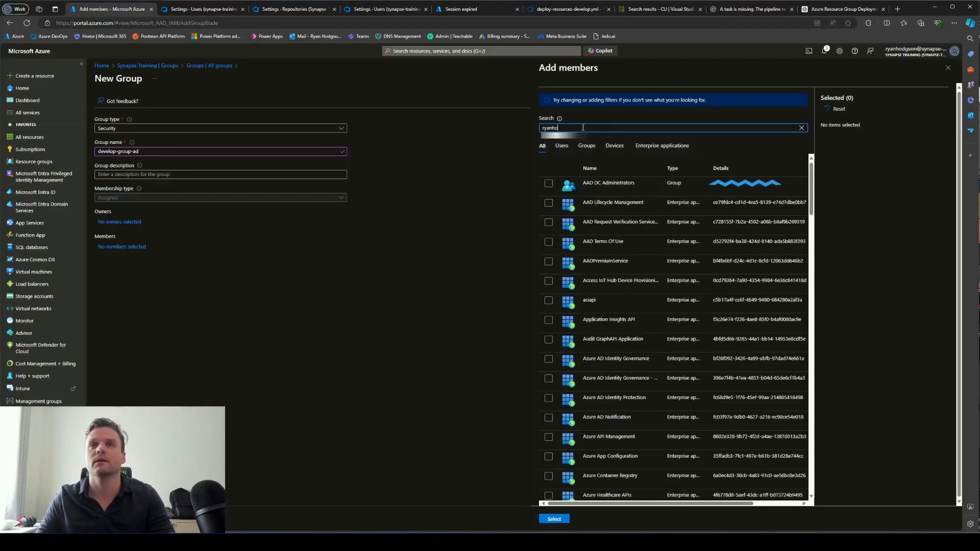
pyautogui.click(548, 204)
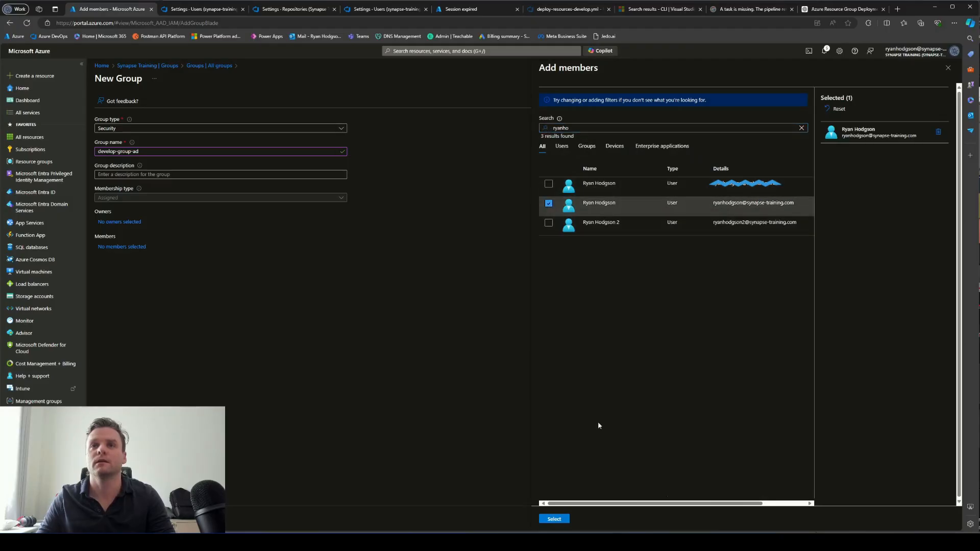
pyautogui.click(555, 520)
pyautogui.click(108, 519)
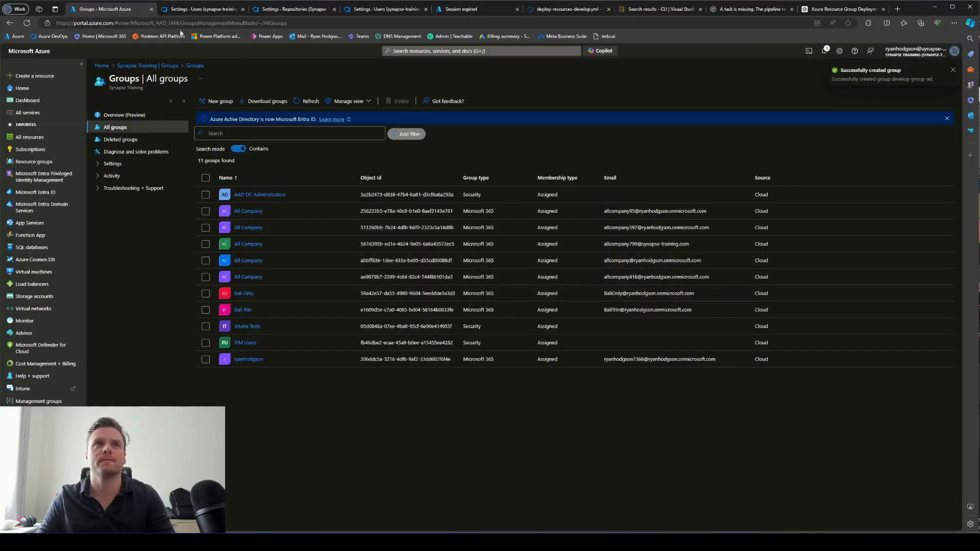
pyautogui.click(190, 10)
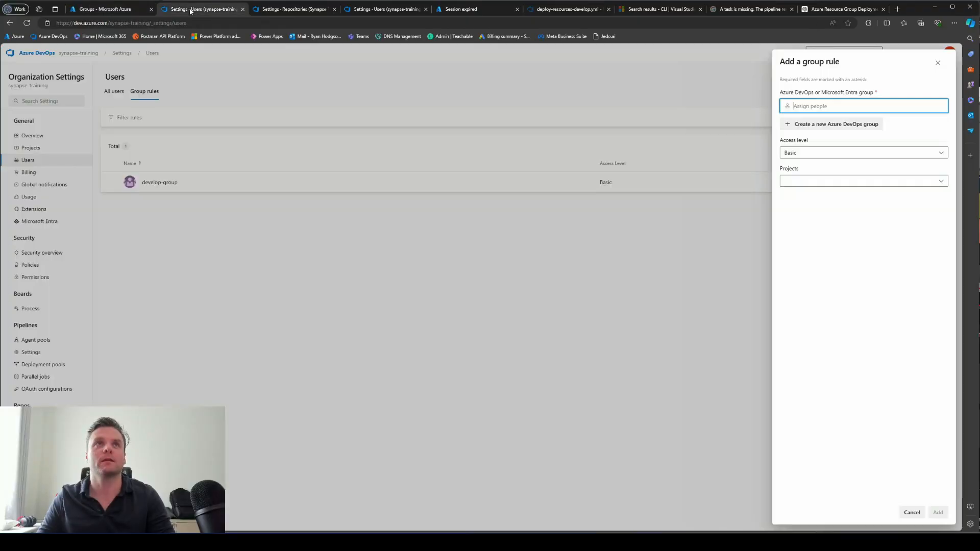
# Step: Discard the unfinished rule form and start a new group rule for develop-group-ad
pyautogui.click(937, 63)
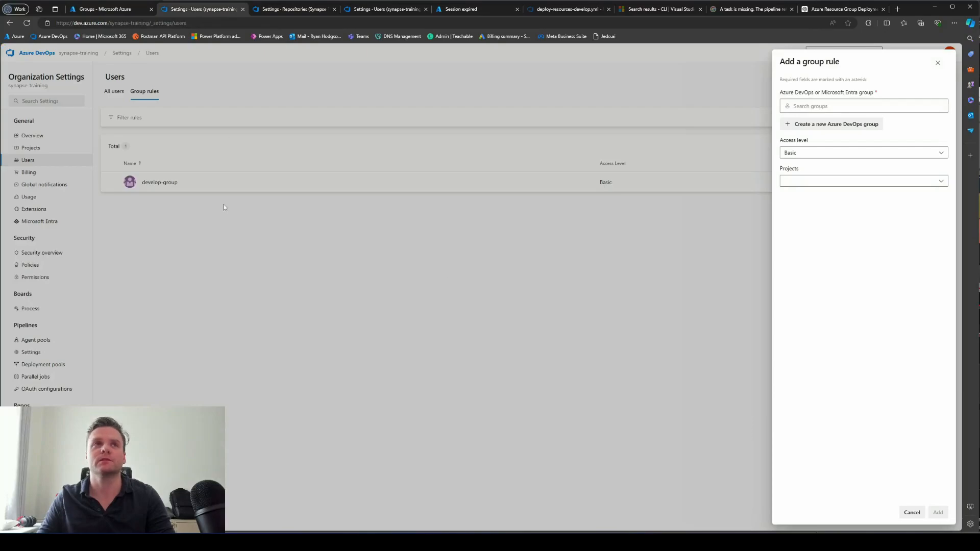
pyautogui.click(911, 512)
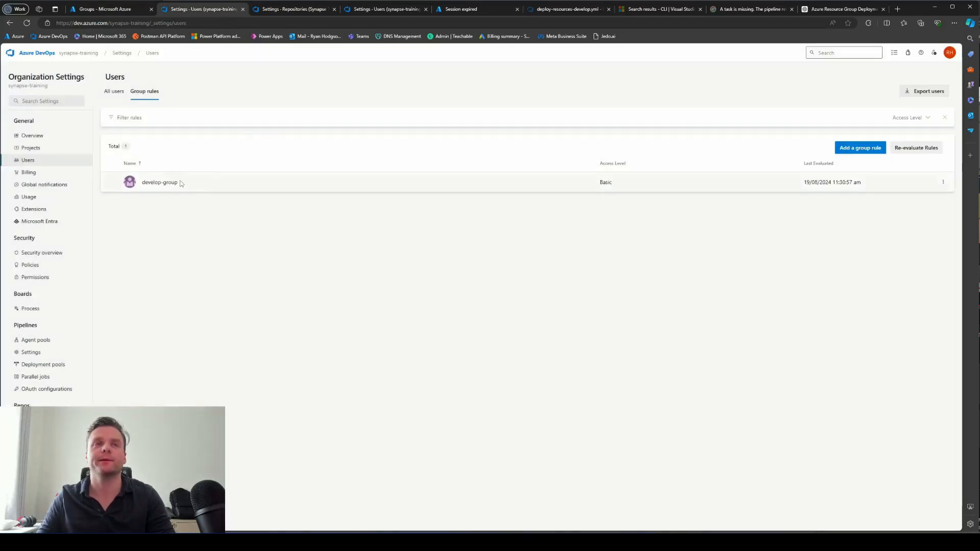
pyautogui.click(868, 149)
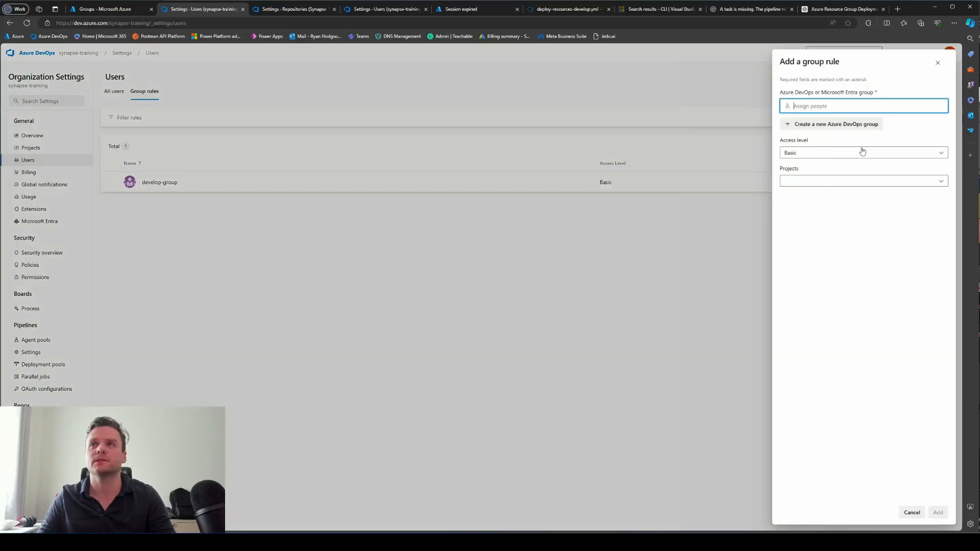
pyautogui.click(816, 105)
pyautogui.write('dev')
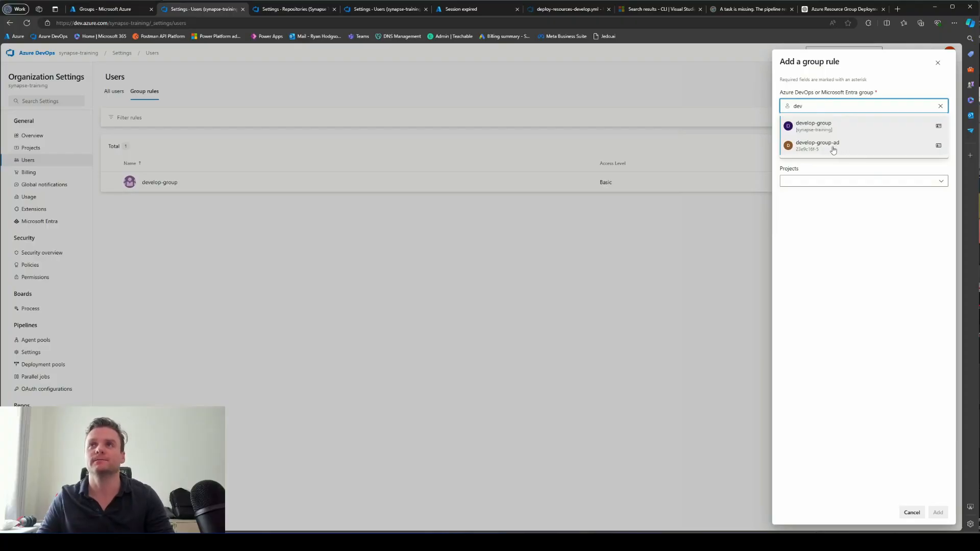
pyautogui.click(836, 148)
# Step: Grant Synapse Training access with Project Contributors membership and add the rule
pyautogui.click(822, 181)
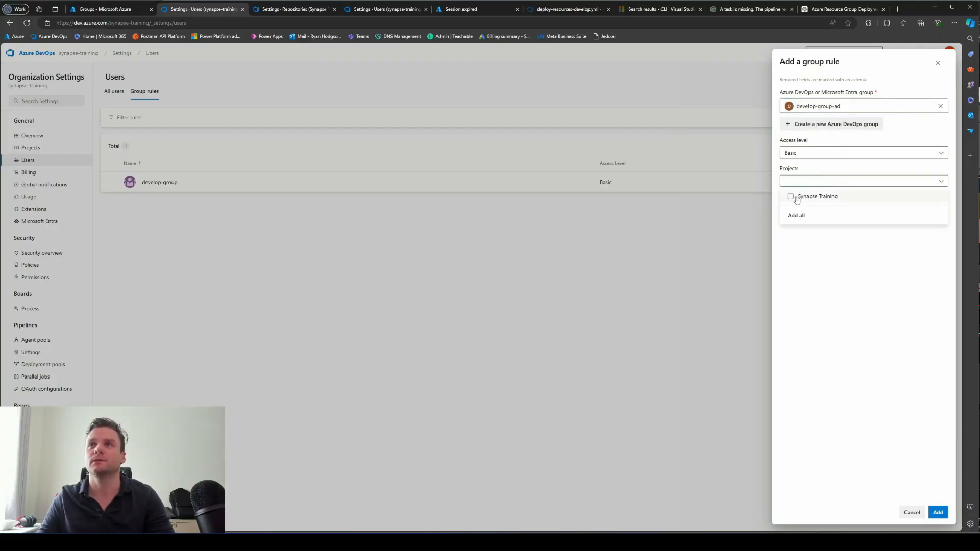
pyautogui.click(792, 195)
pyautogui.click(853, 296)
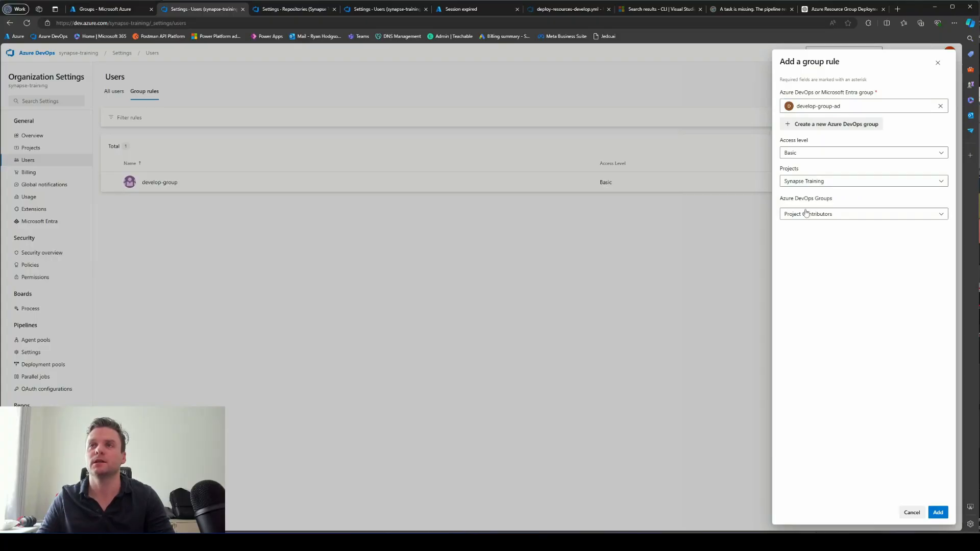
pyautogui.click(833, 216)
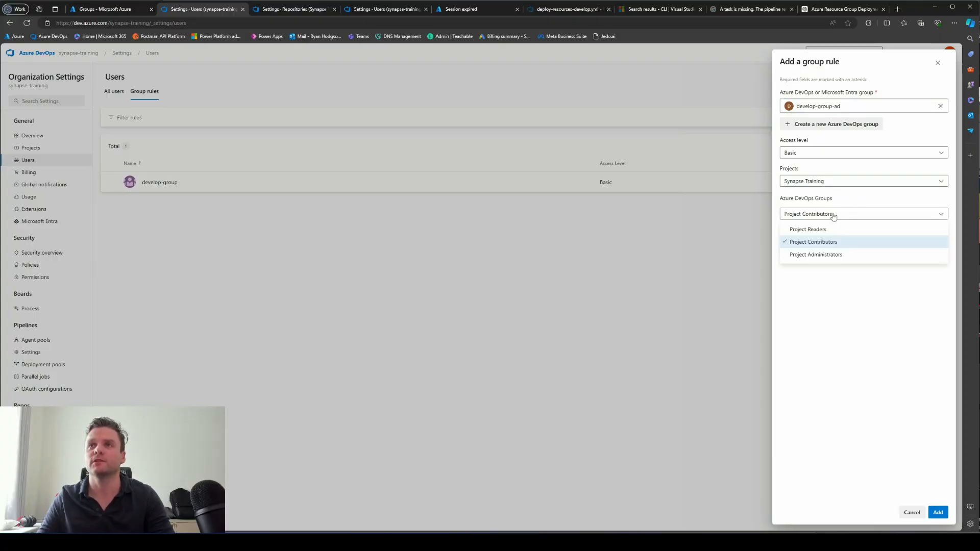
pyautogui.click(833, 215)
pyautogui.click(833, 215)
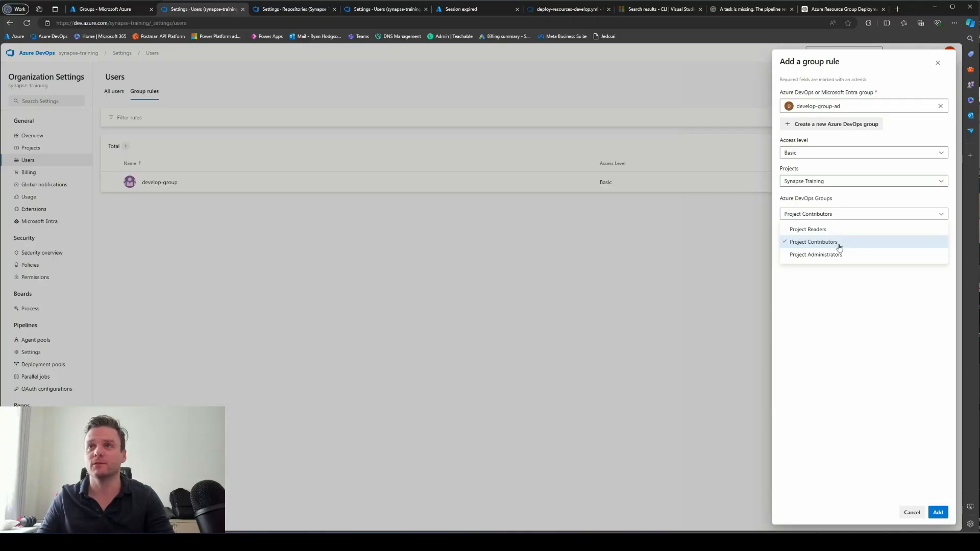
pyautogui.click(854, 314)
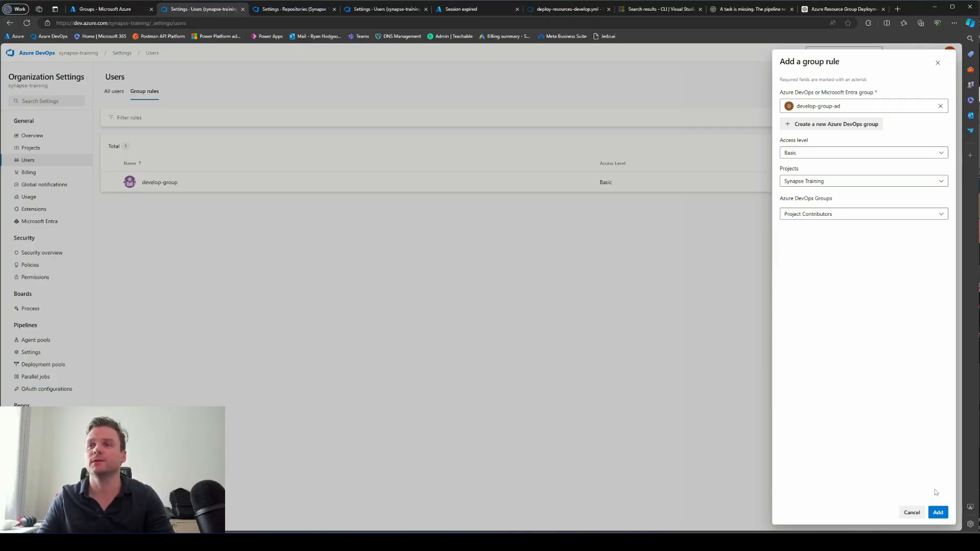
pyautogui.click(938, 515)
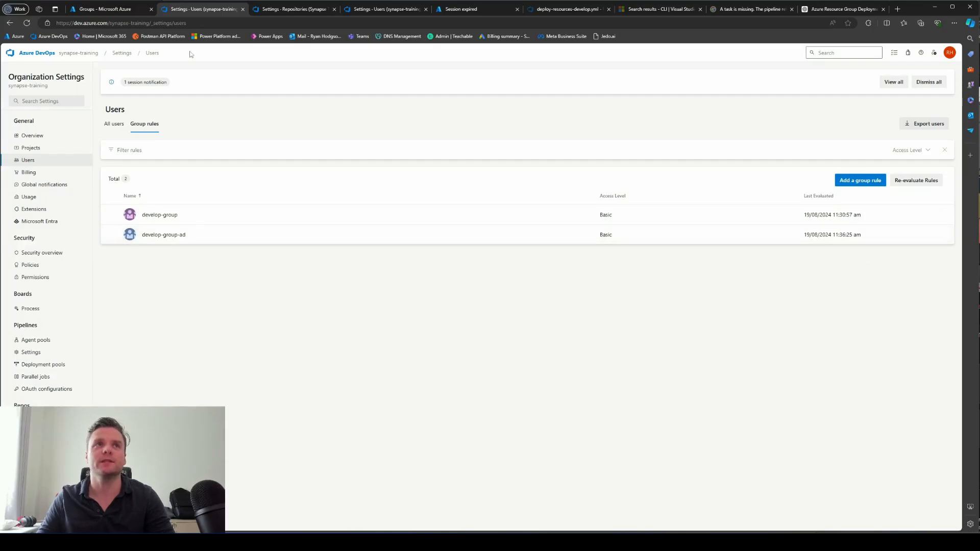
# Step: Delete the develop-group automatic reviewer policy from the develop branch
pyautogui.click(283, 10)
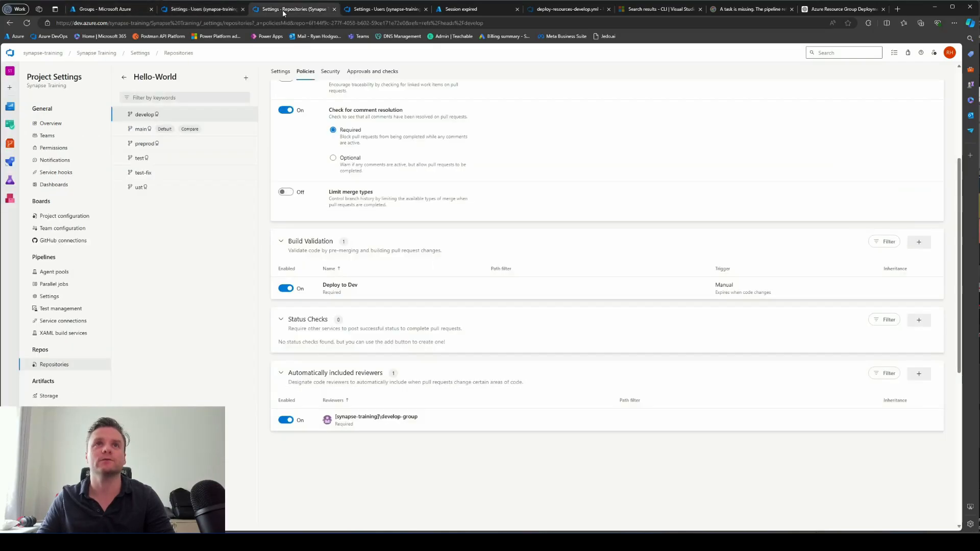
pyautogui.click(933, 420)
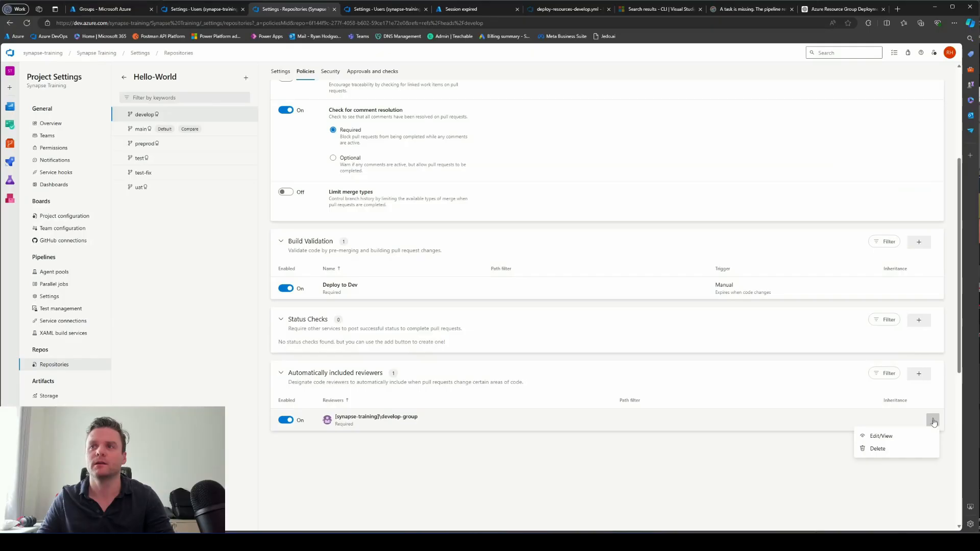
pyautogui.click(877, 449)
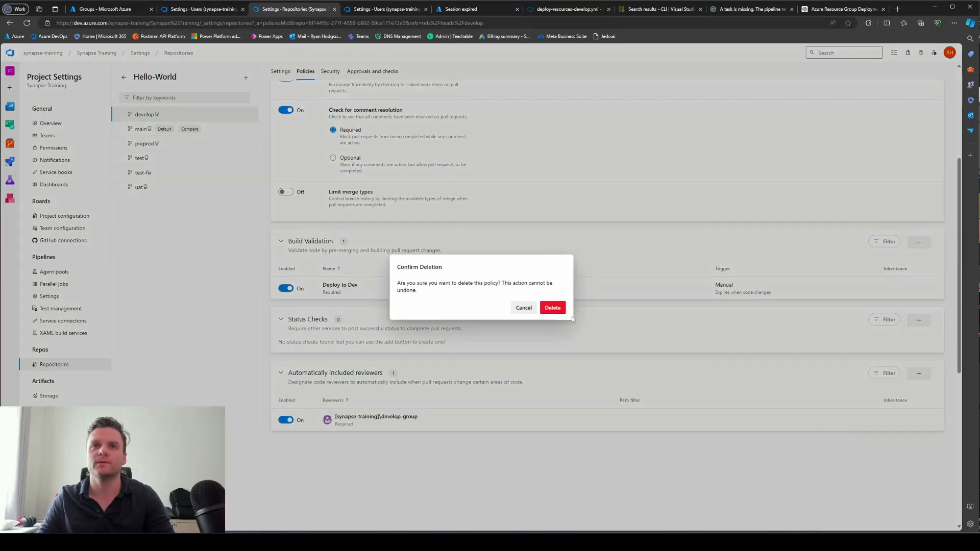
pyautogui.click(556, 309)
# Step: Add and save a new automatic reviewer policy requiring develop-group-ad
pyautogui.click(916, 378)
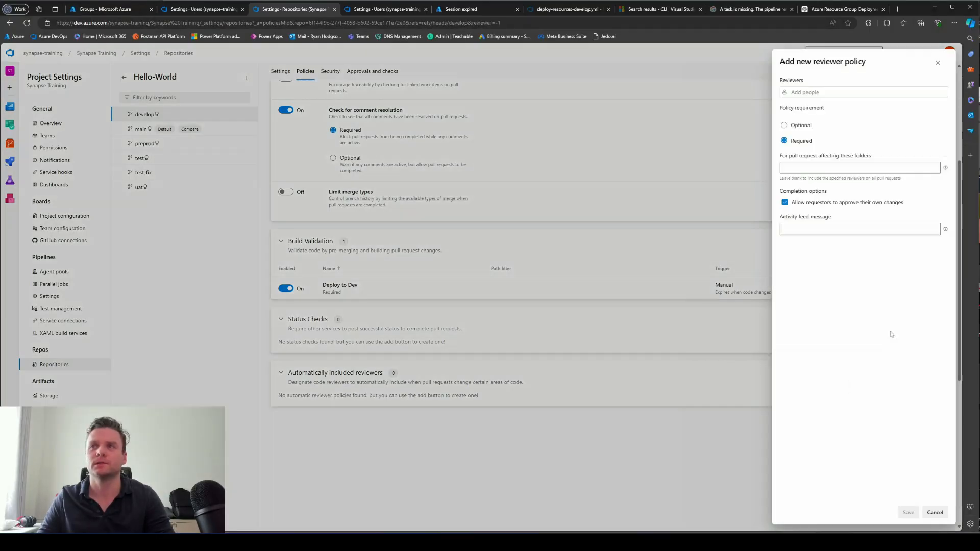
pyautogui.click(831, 92)
pyautogui.write('de')
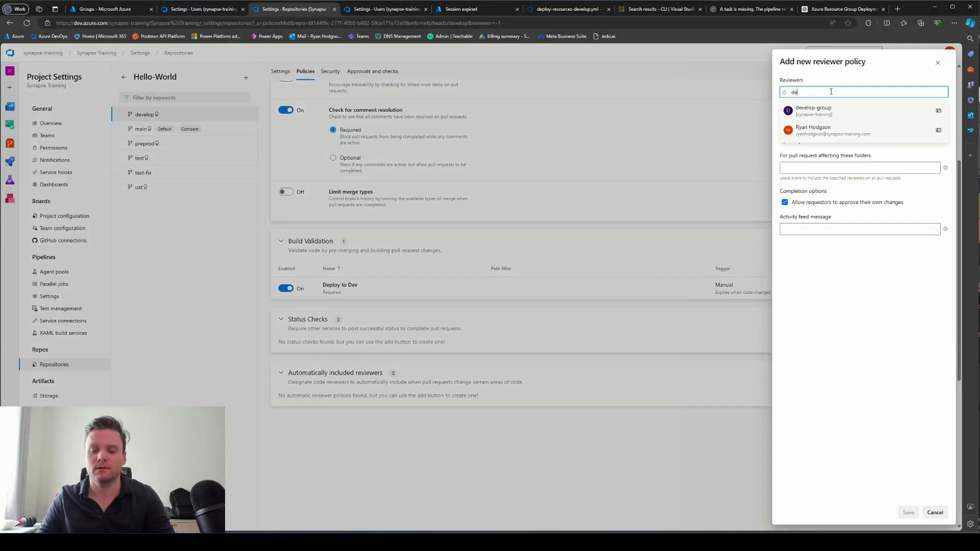
pyautogui.write('v')
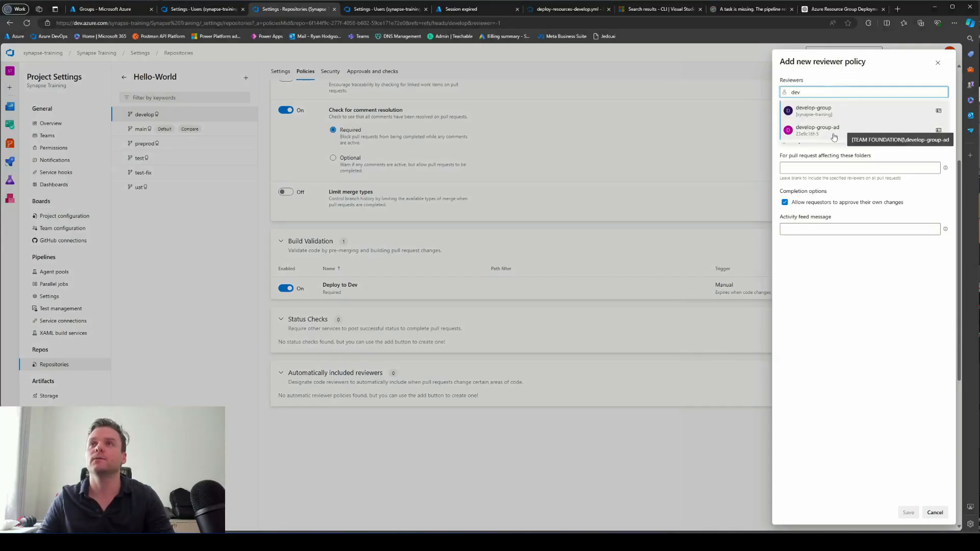
pyautogui.click(832, 131)
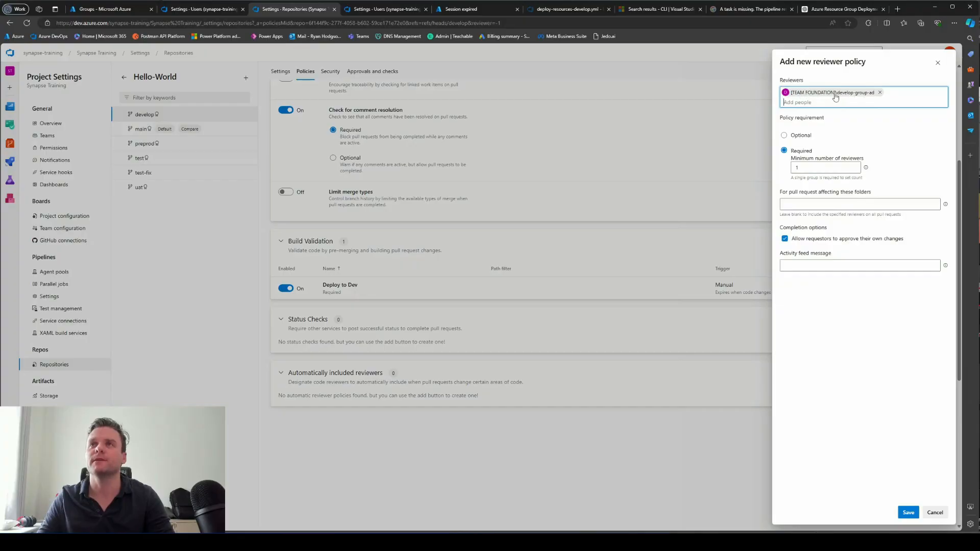
pyautogui.click(851, 336)
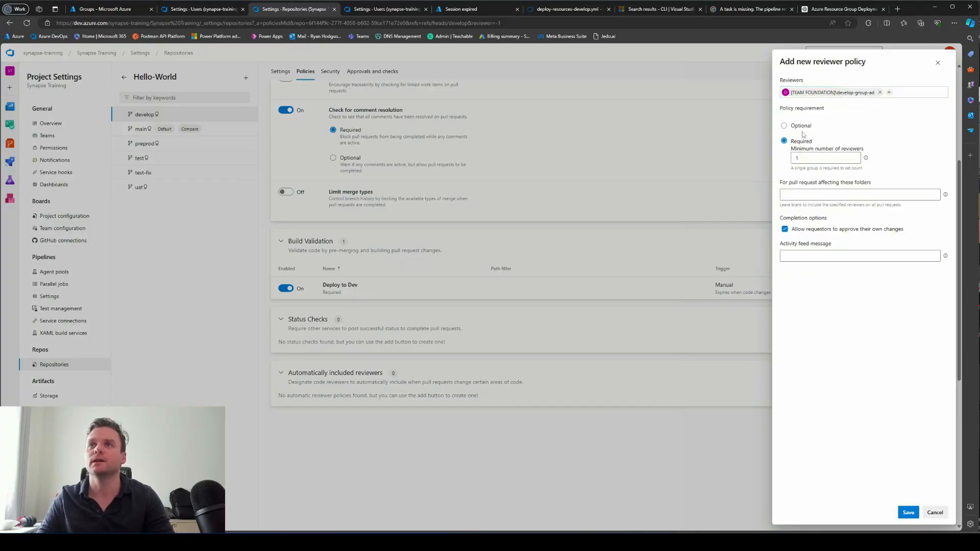
pyautogui.click(908, 512)
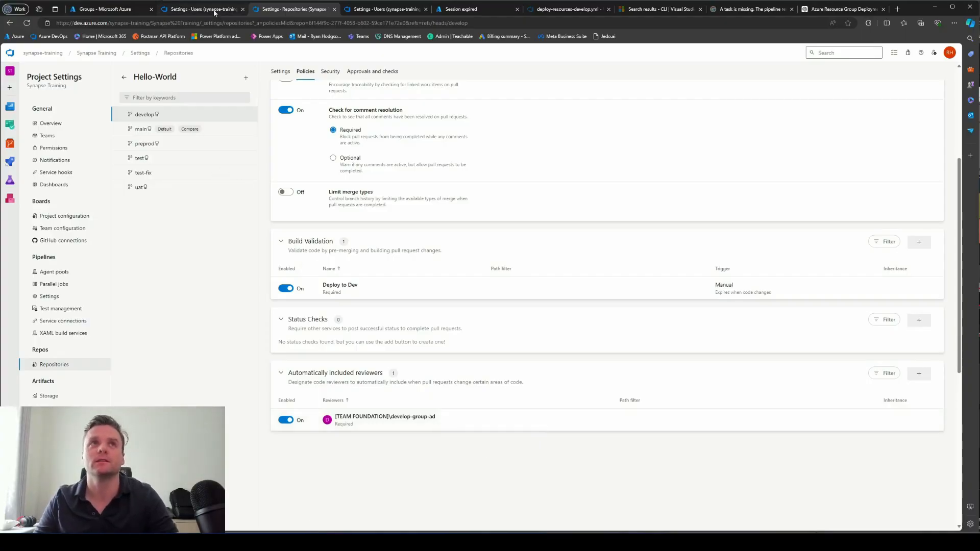
# Step: Open the Updated README.md pull request and remove yourself and develop-group from its reviewers
pyautogui.moveTo(9, 143)
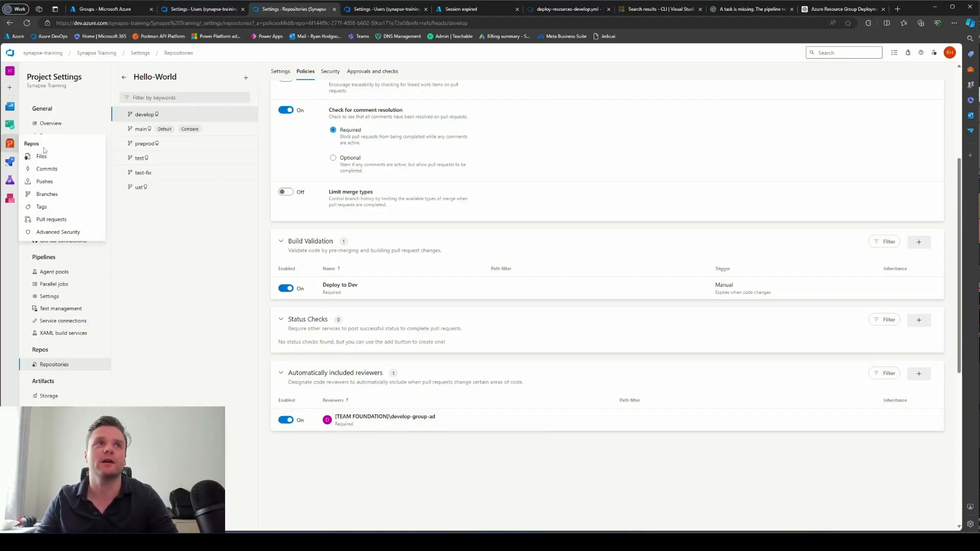
pyautogui.click(55, 224)
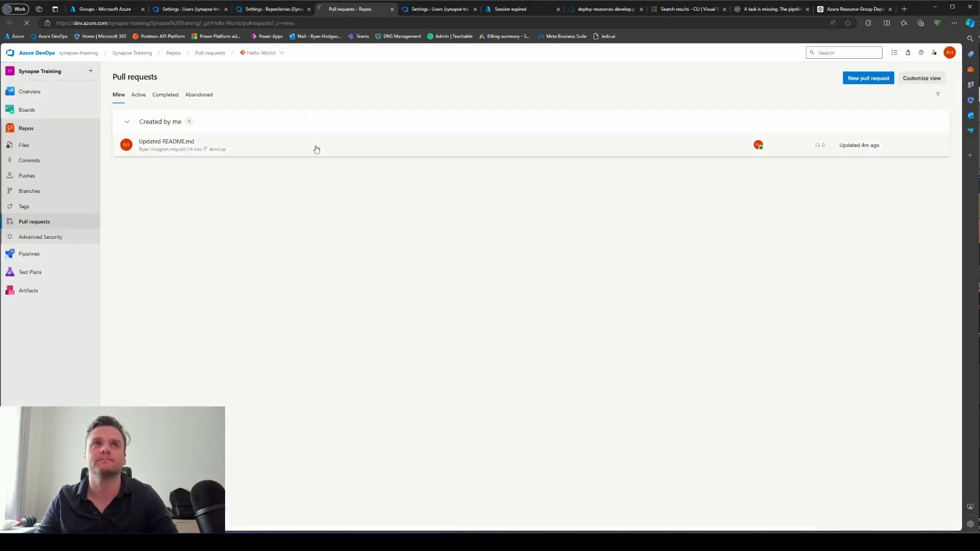
pyautogui.click(317, 148)
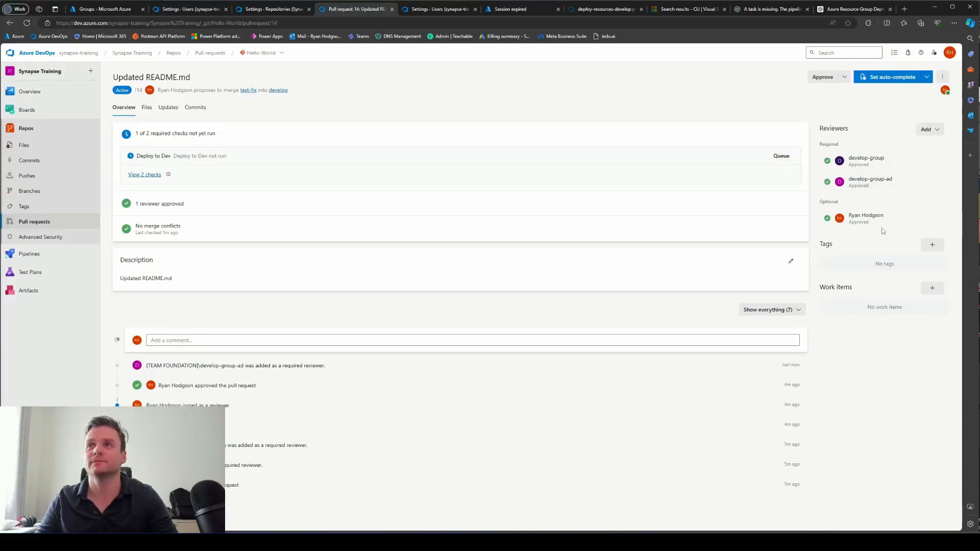
pyautogui.click(940, 218)
pyautogui.click(910, 221)
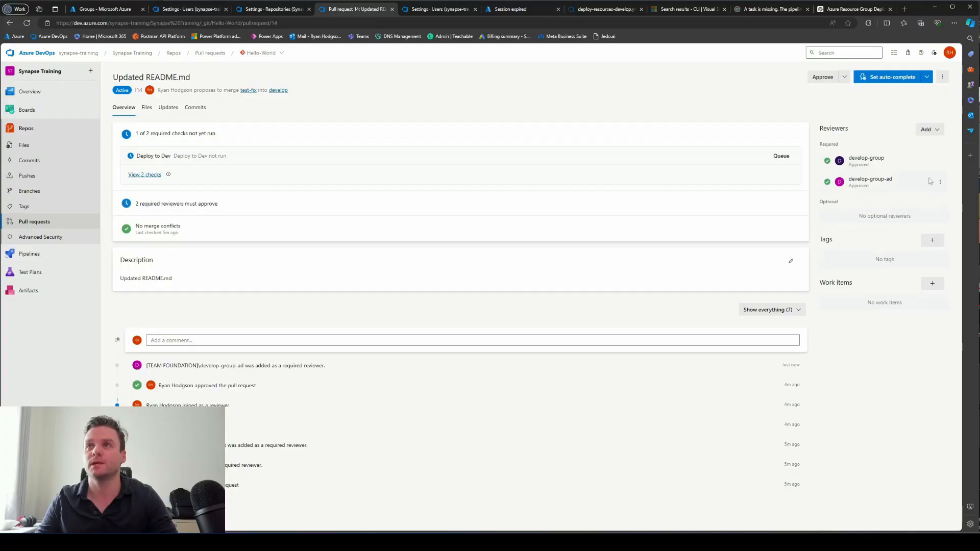
pyautogui.click(942, 163)
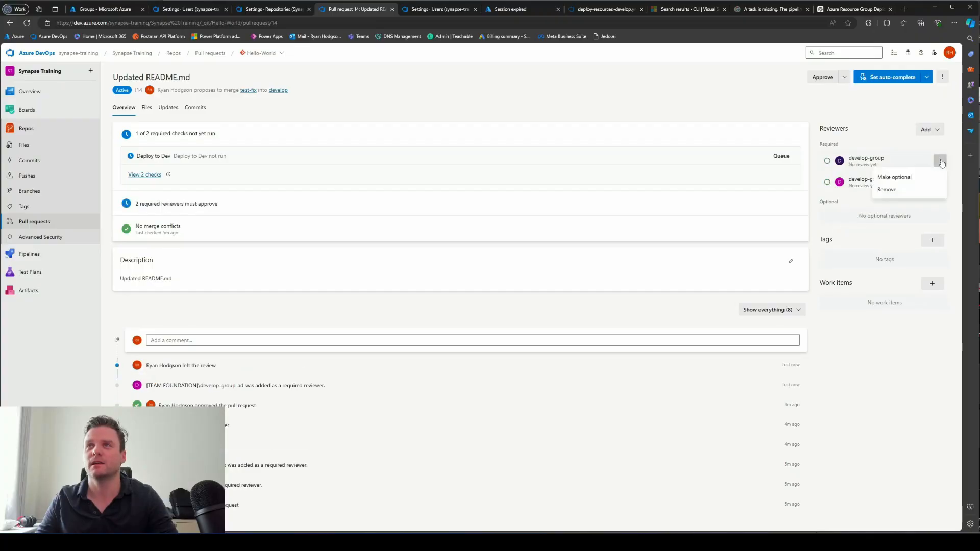
pyautogui.click(891, 190)
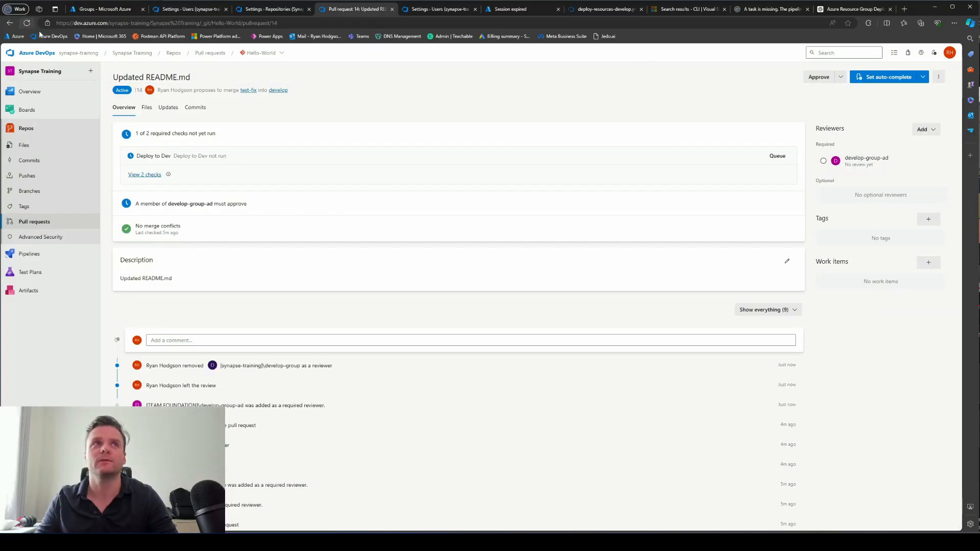
# Step: Refresh the pull request and approve it
pyautogui.click(27, 23)
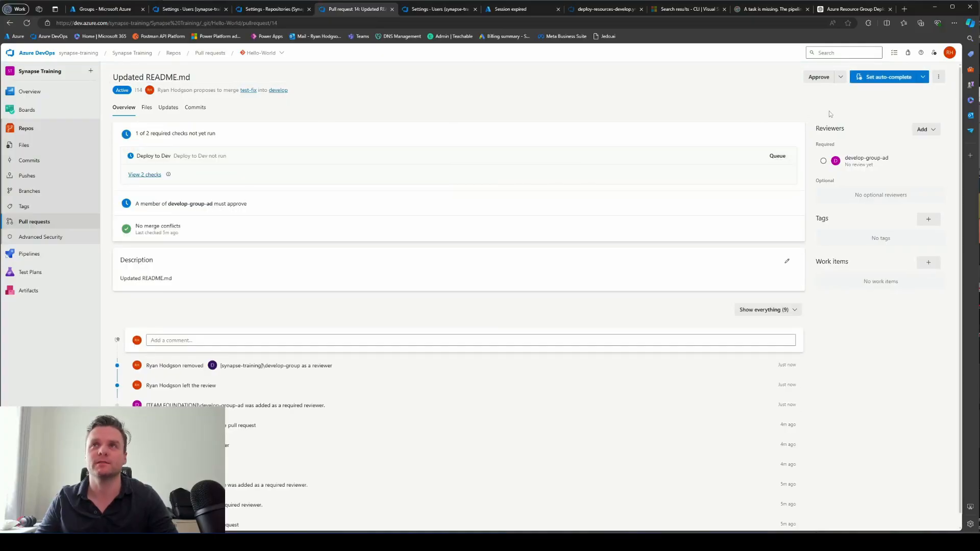
pyautogui.click(818, 77)
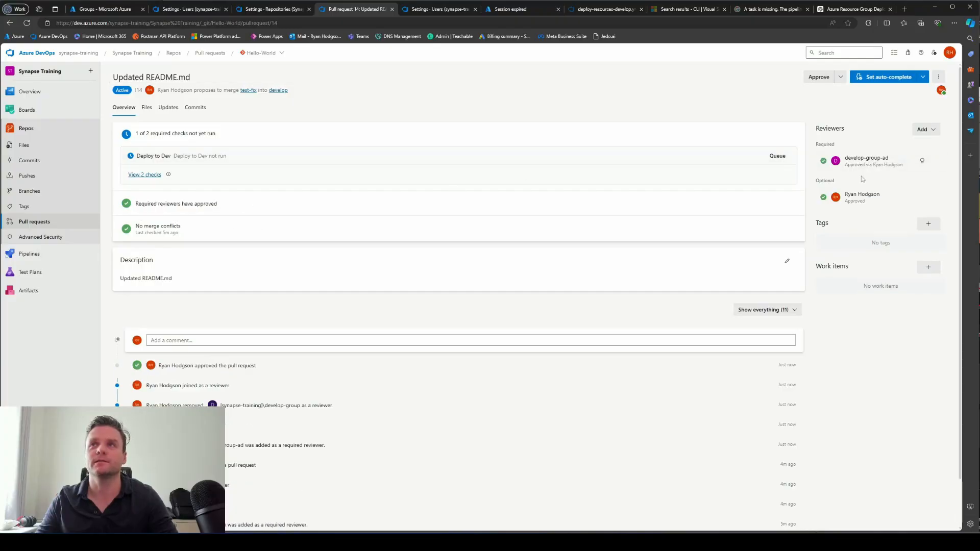
pyautogui.moveTo(922, 165)
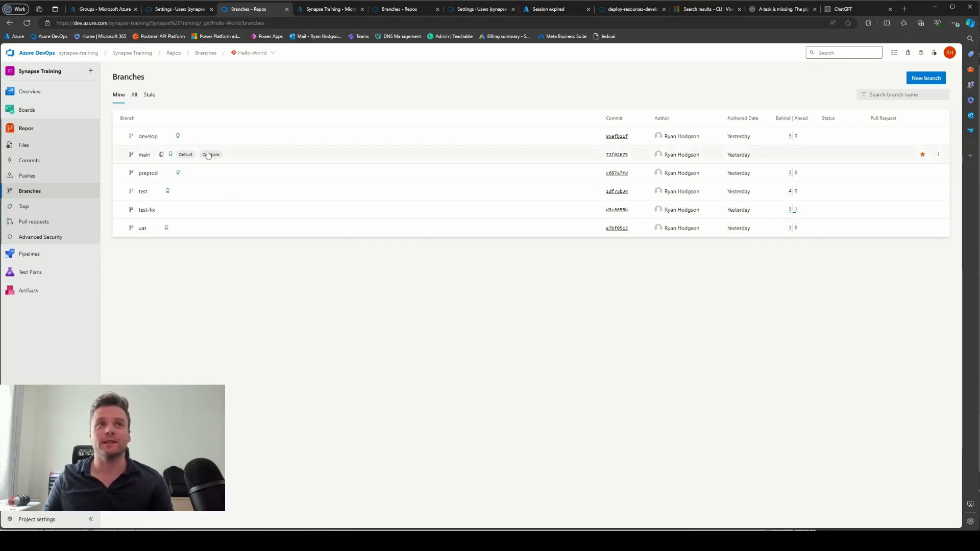
# Step: Review the develop branch policies in Hello-World, then go to the All Repositories list
pyautogui.click(178, 136)
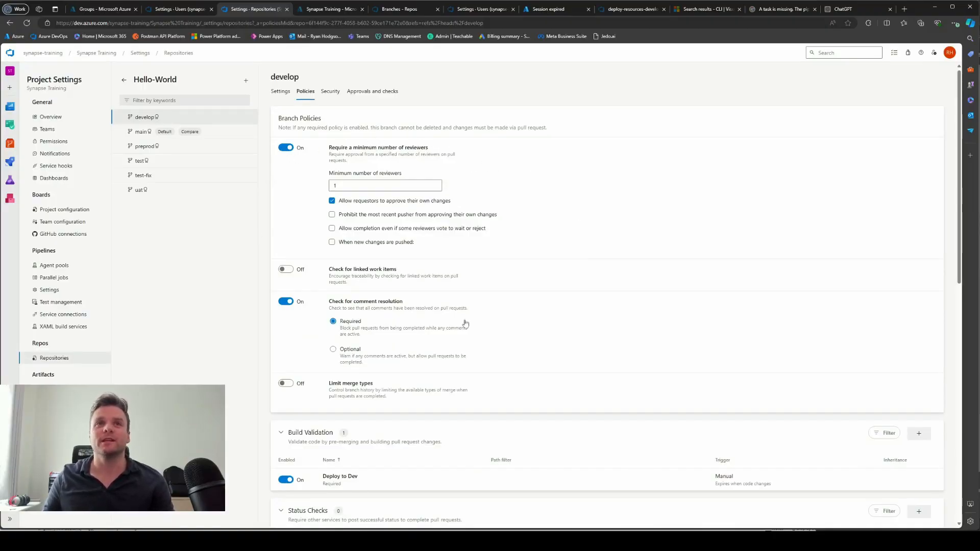
pyautogui.scroll(-4, 421, 317)
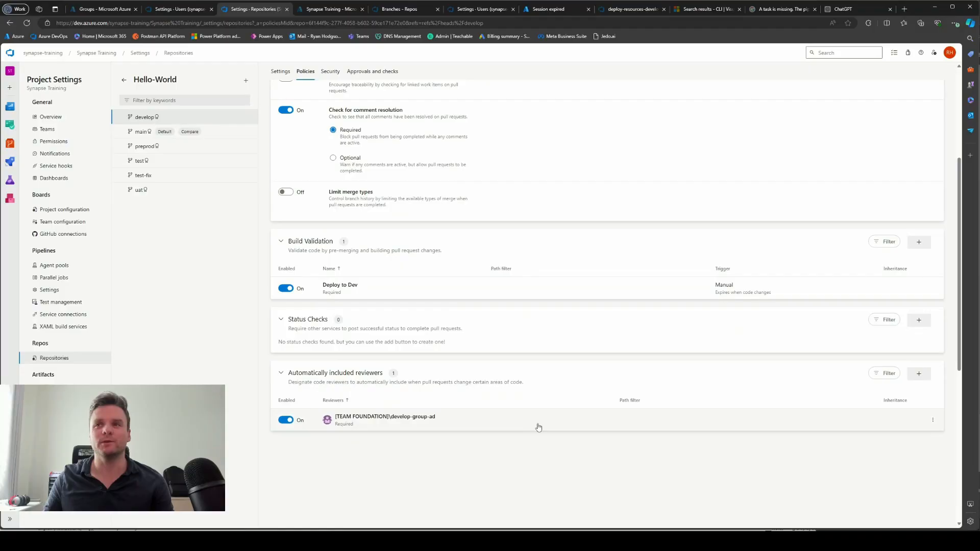
pyautogui.scroll(4, 536, 422)
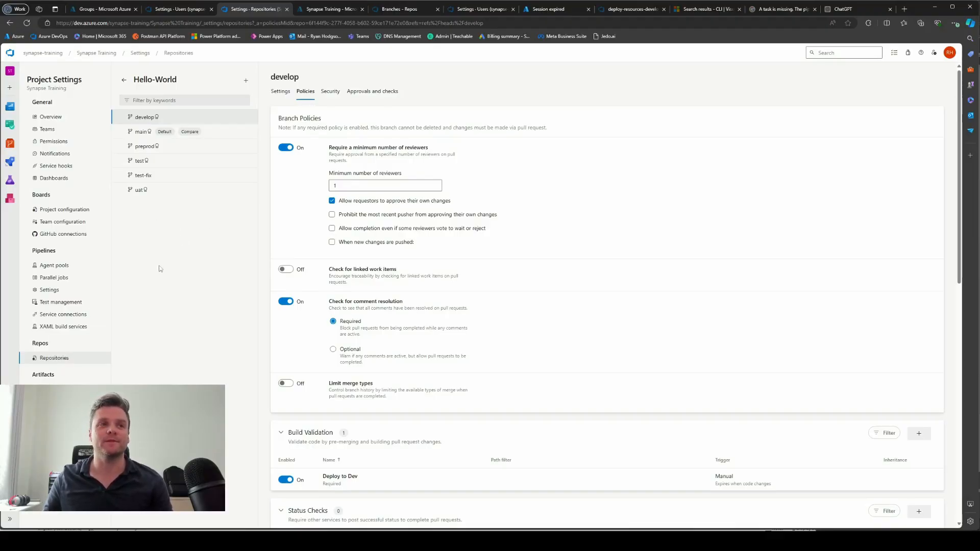
pyautogui.click(52, 360)
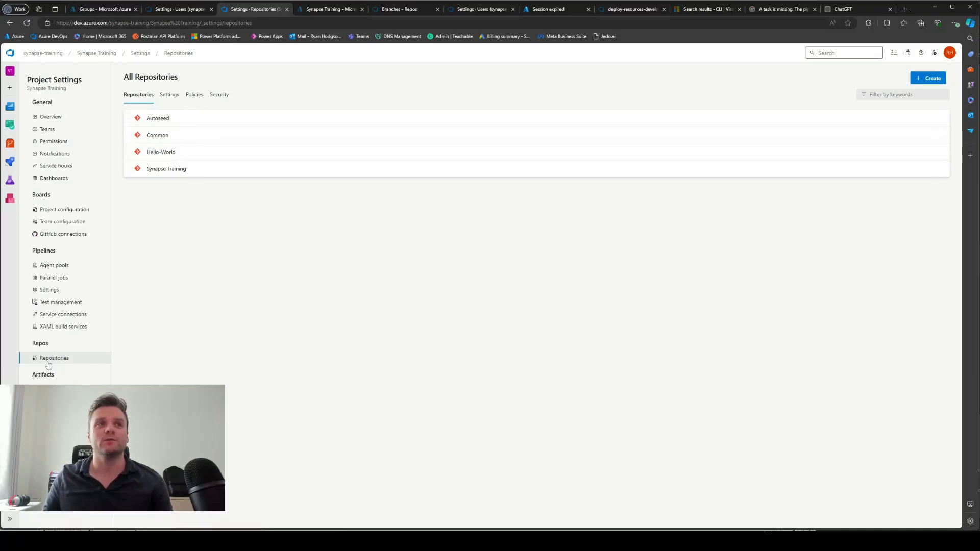
# Step: Create a cross-repository branch protection for the name pattern 'develop' on the Policies tab
pyautogui.click(194, 95)
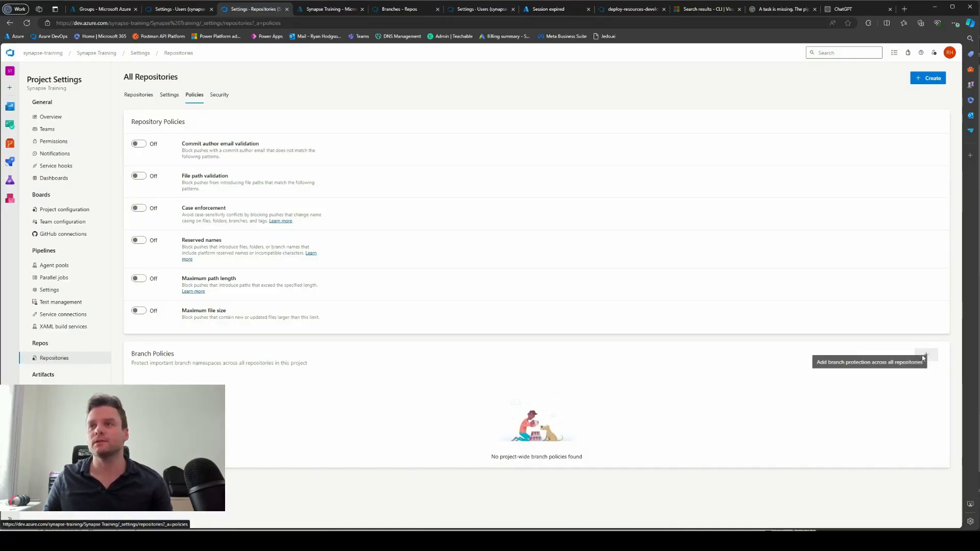
pyautogui.click(927, 356)
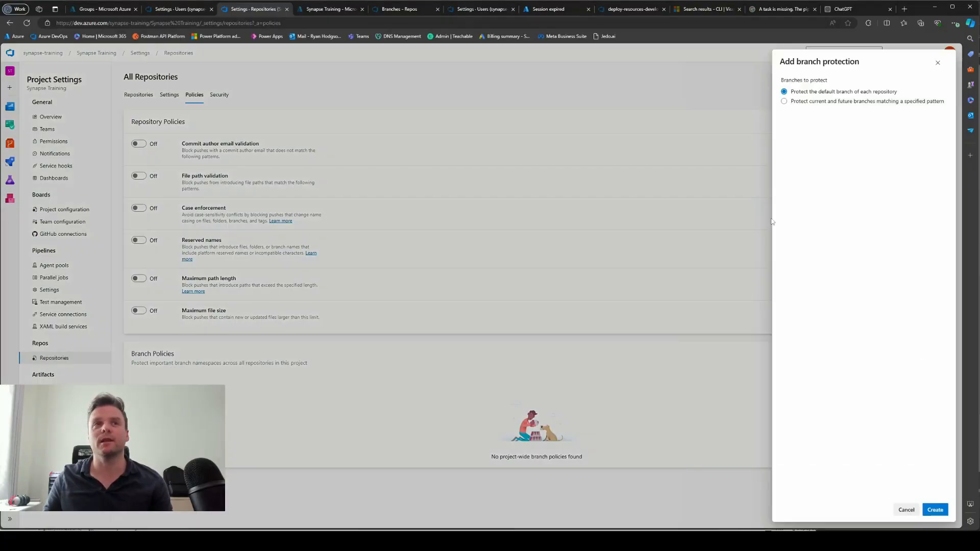
pyautogui.click(784, 102)
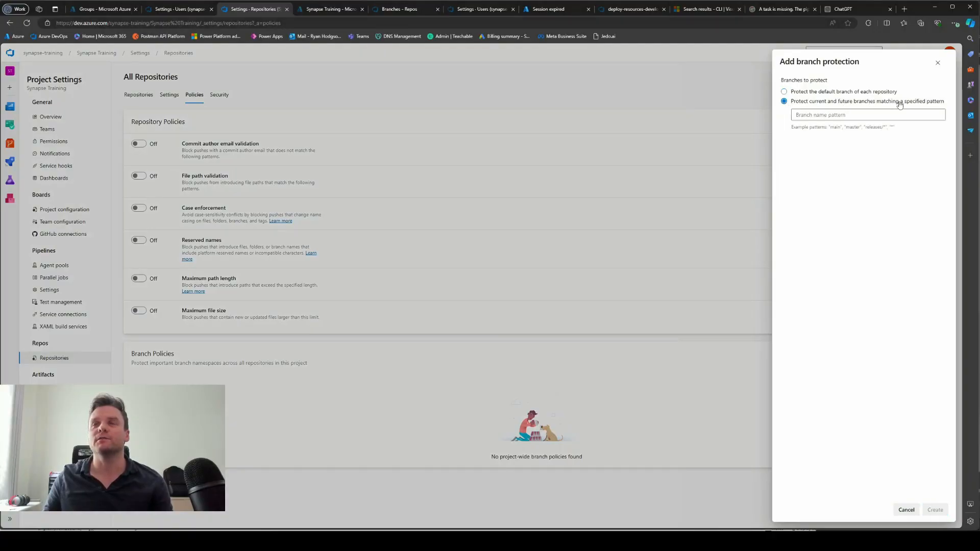
pyautogui.click(847, 114)
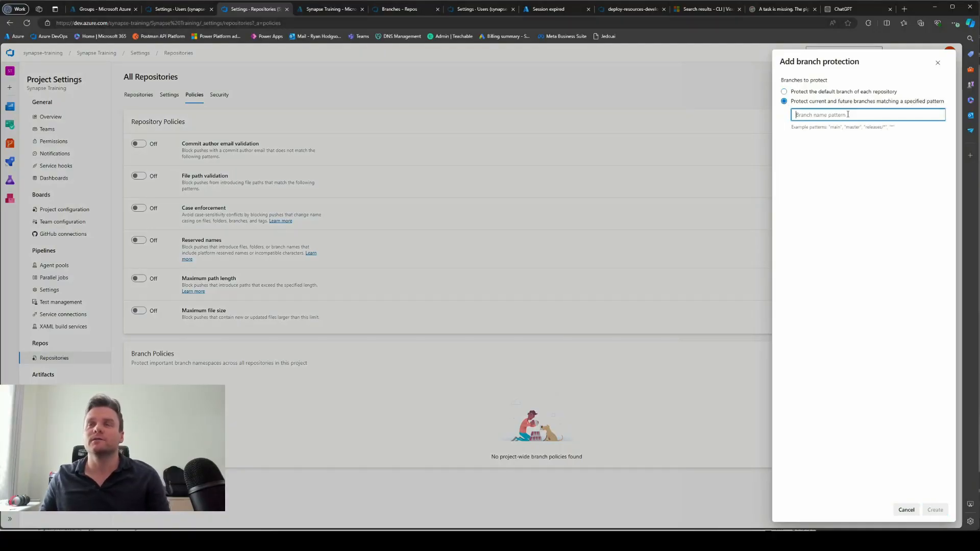
pyautogui.write('develop')
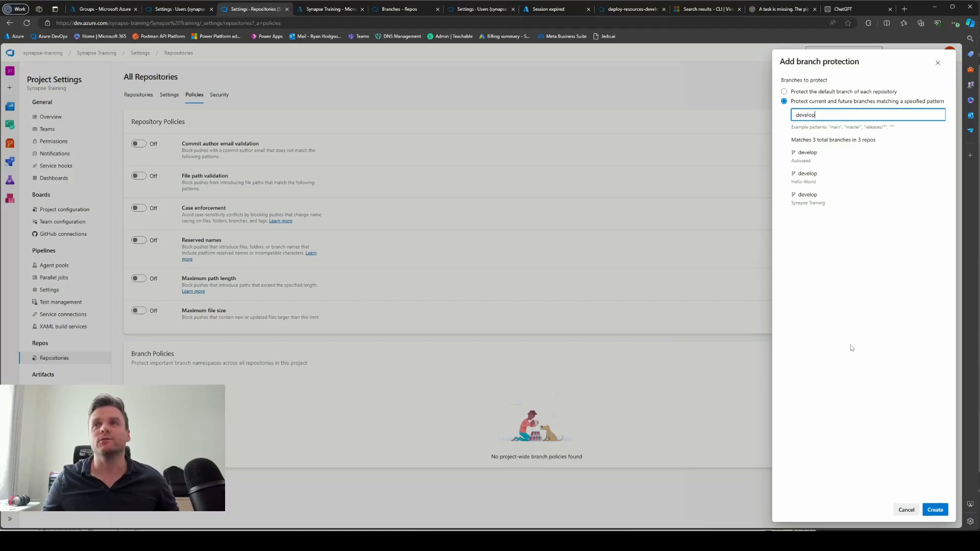
pyautogui.click(938, 511)
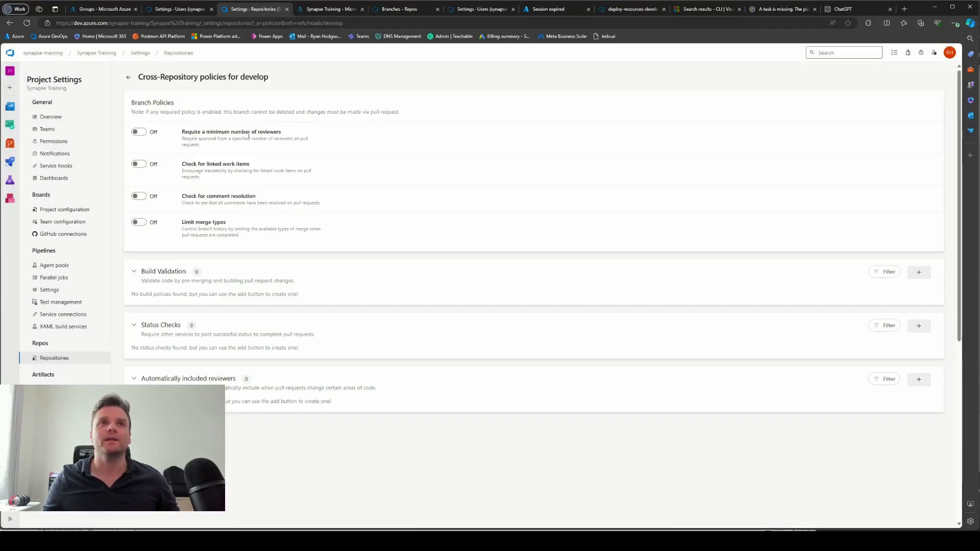
# Step: Require a minimum of 2 reviewers and required comment resolution on develop, then go back
pyautogui.click(139, 132)
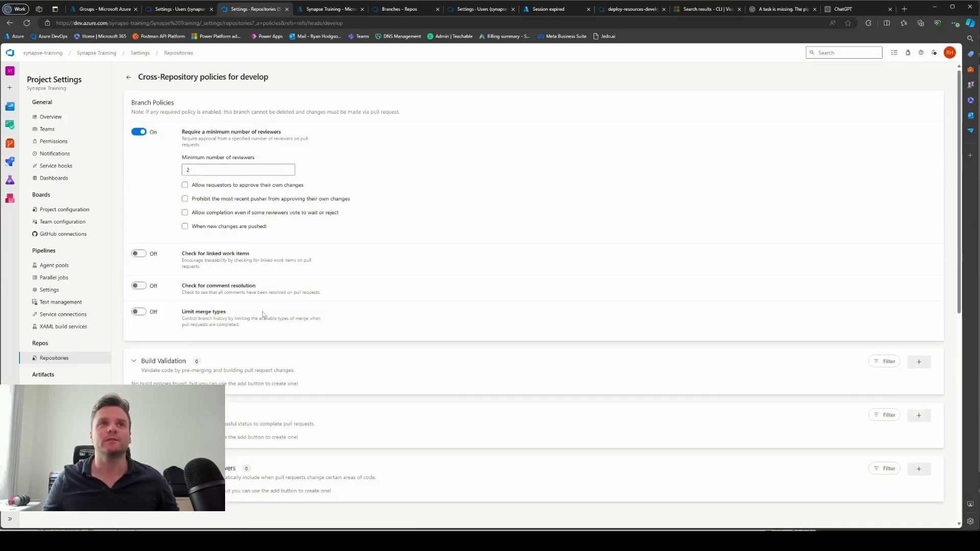
pyautogui.scroll(-1, 275, 308)
pyautogui.click(141, 250)
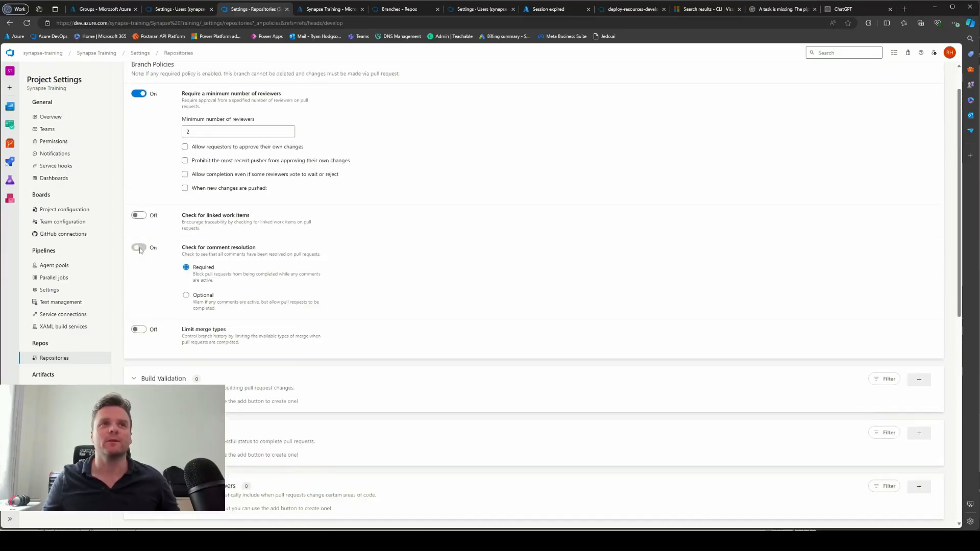
pyautogui.scroll(-2, 350, 311)
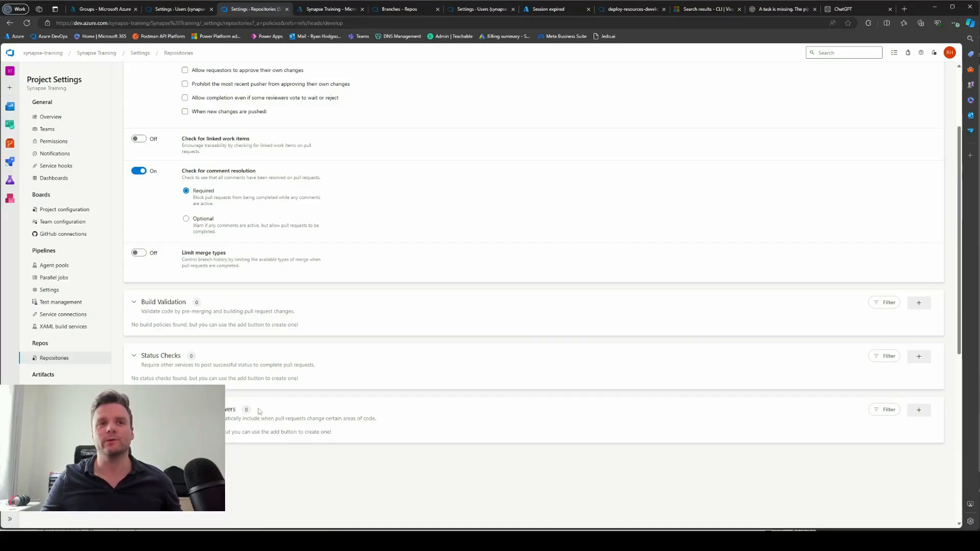
pyautogui.scroll(3, 389, 394)
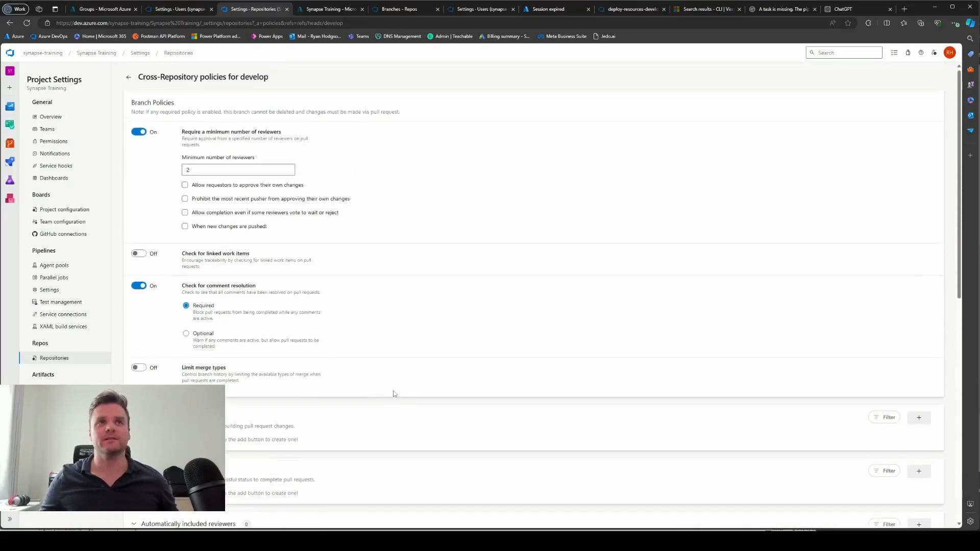
pyautogui.scroll(-1, 391, 394)
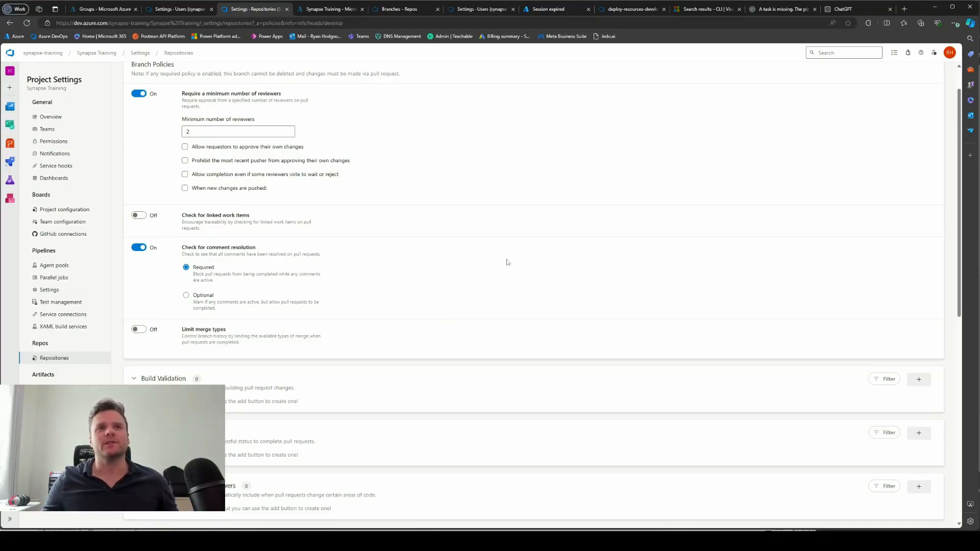
pyautogui.scroll(1, 508, 262)
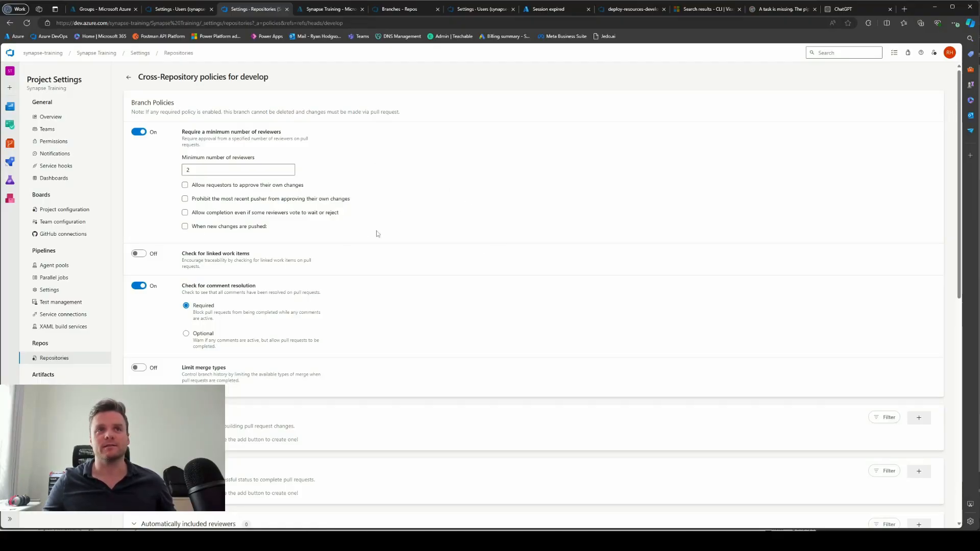
pyautogui.click(133, 81)
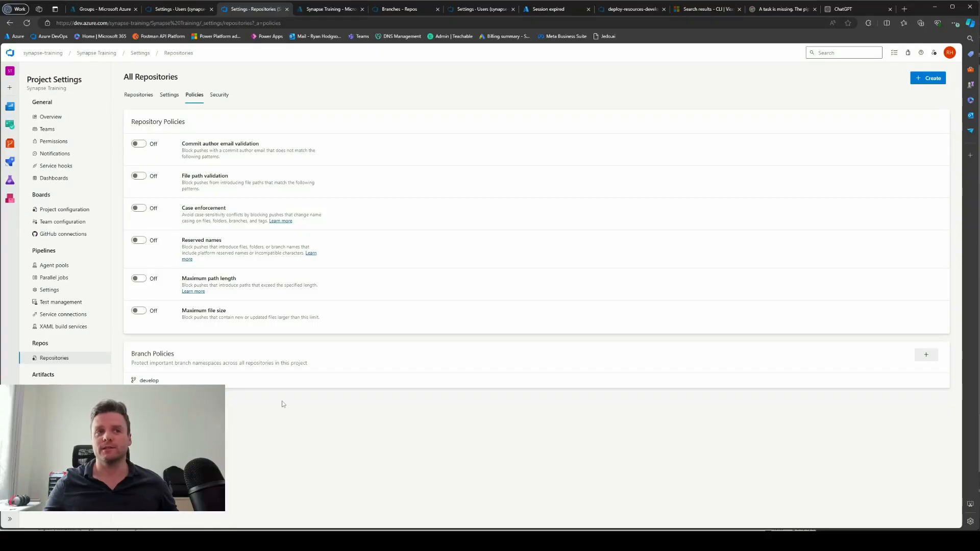
# Step: Reopen the develop cross-repository policy to confirm 2 reviewers and comment resolution are required
pyautogui.click(267, 384)
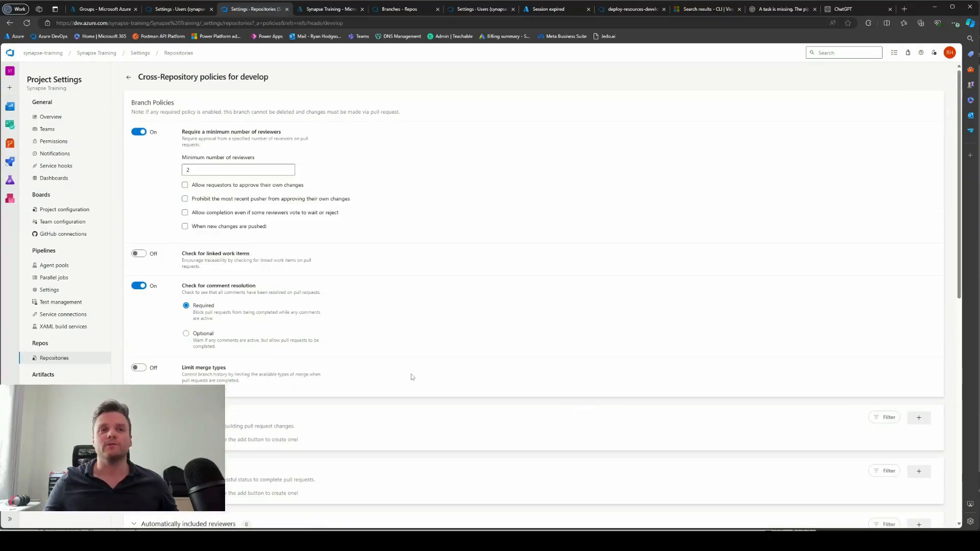
pyautogui.scroll(-1, 411, 377)
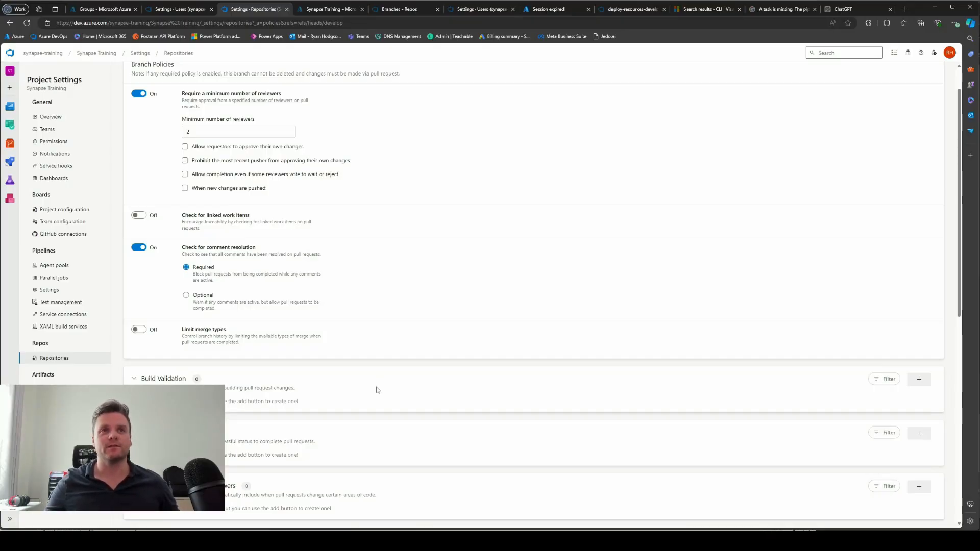
pyautogui.scroll(1, 378, 390)
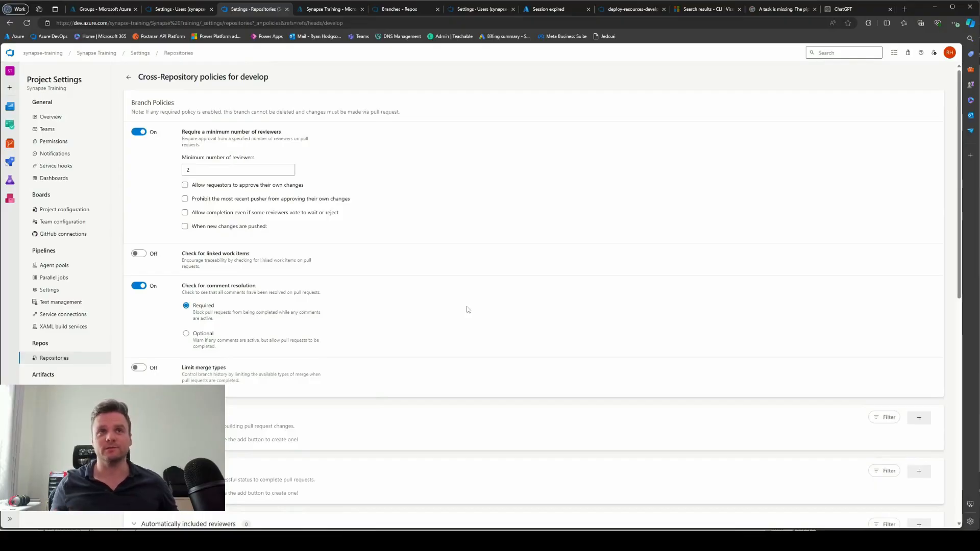